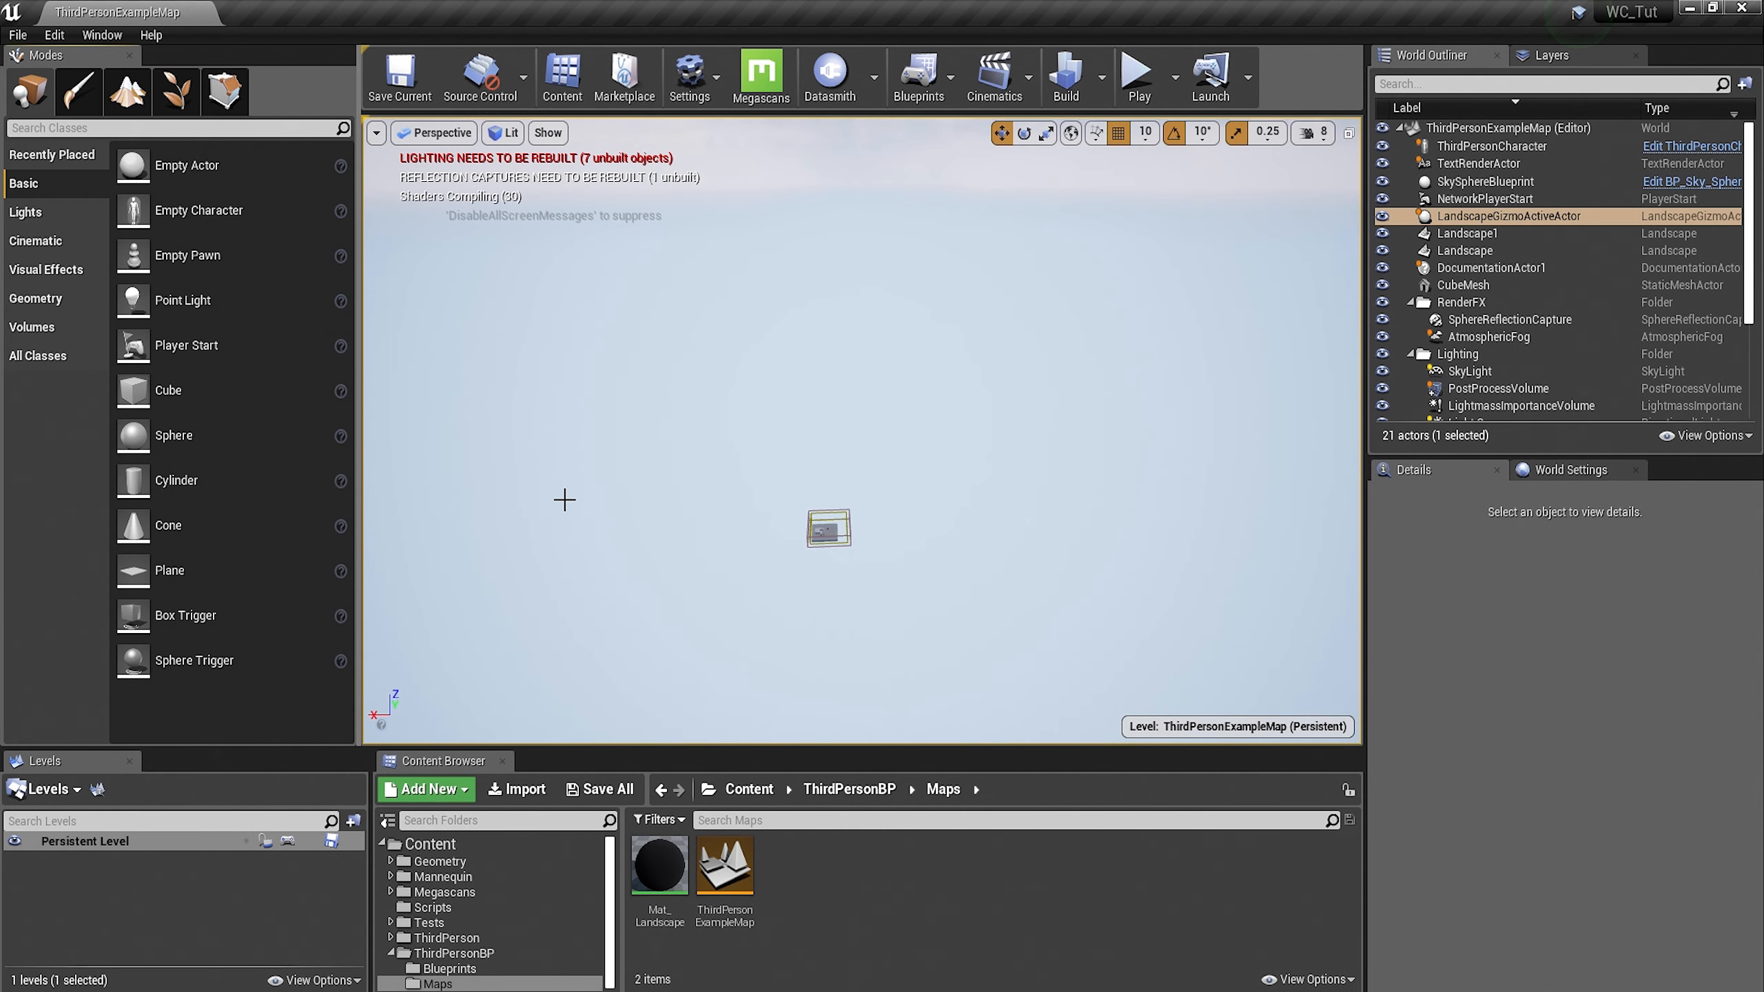
Enable World Composition in the world settings and save the persistent level
{"action": "left_click", "coordinate": [104, 34]}
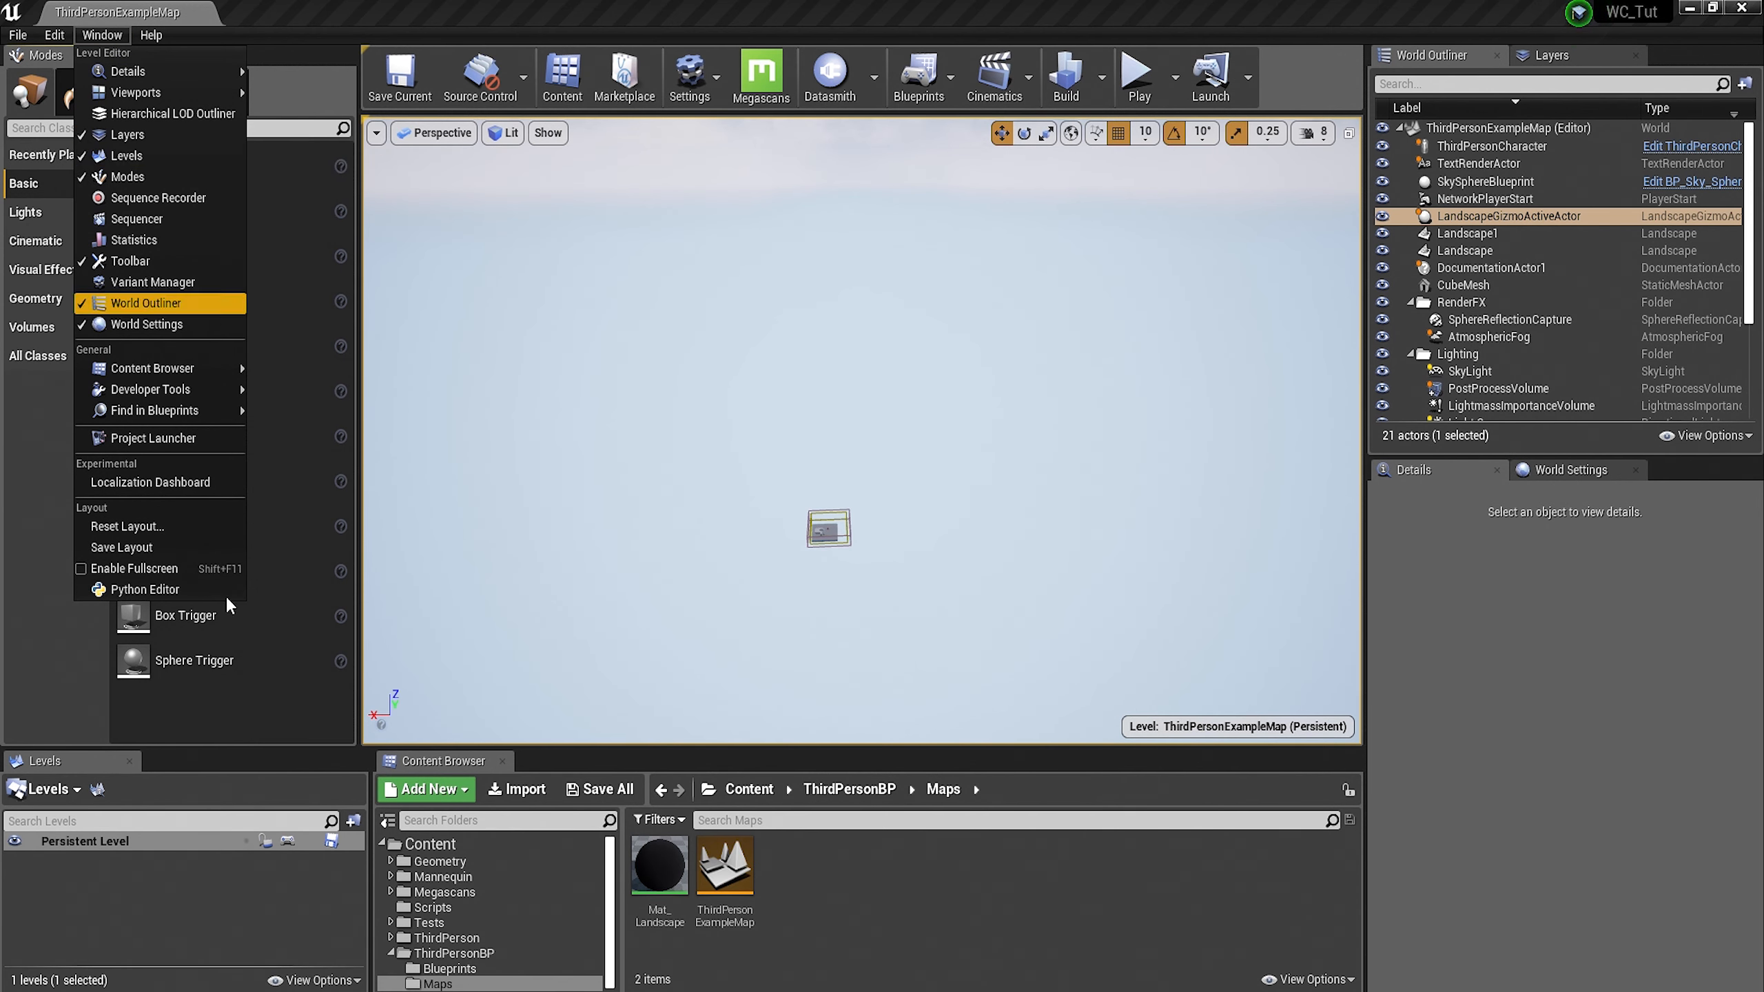
{"action": "left_click", "coordinate": [229, 883]}
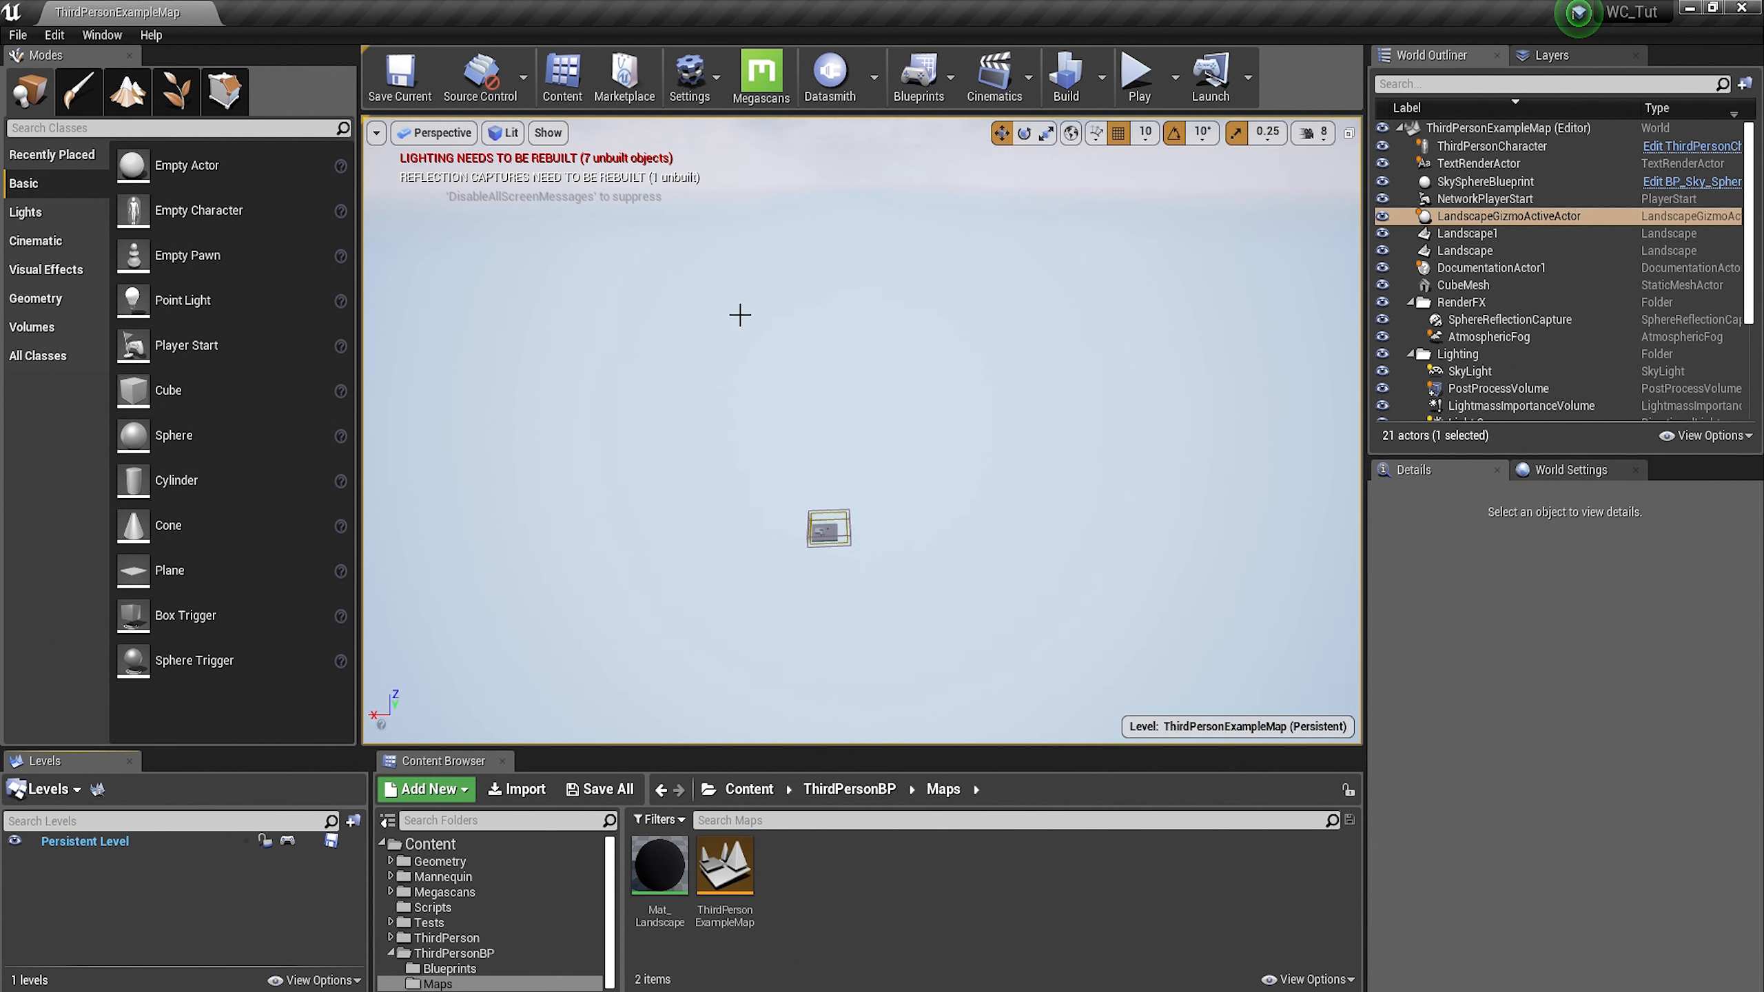
{"action": "left_click", "coordinate": [1554, 471]}
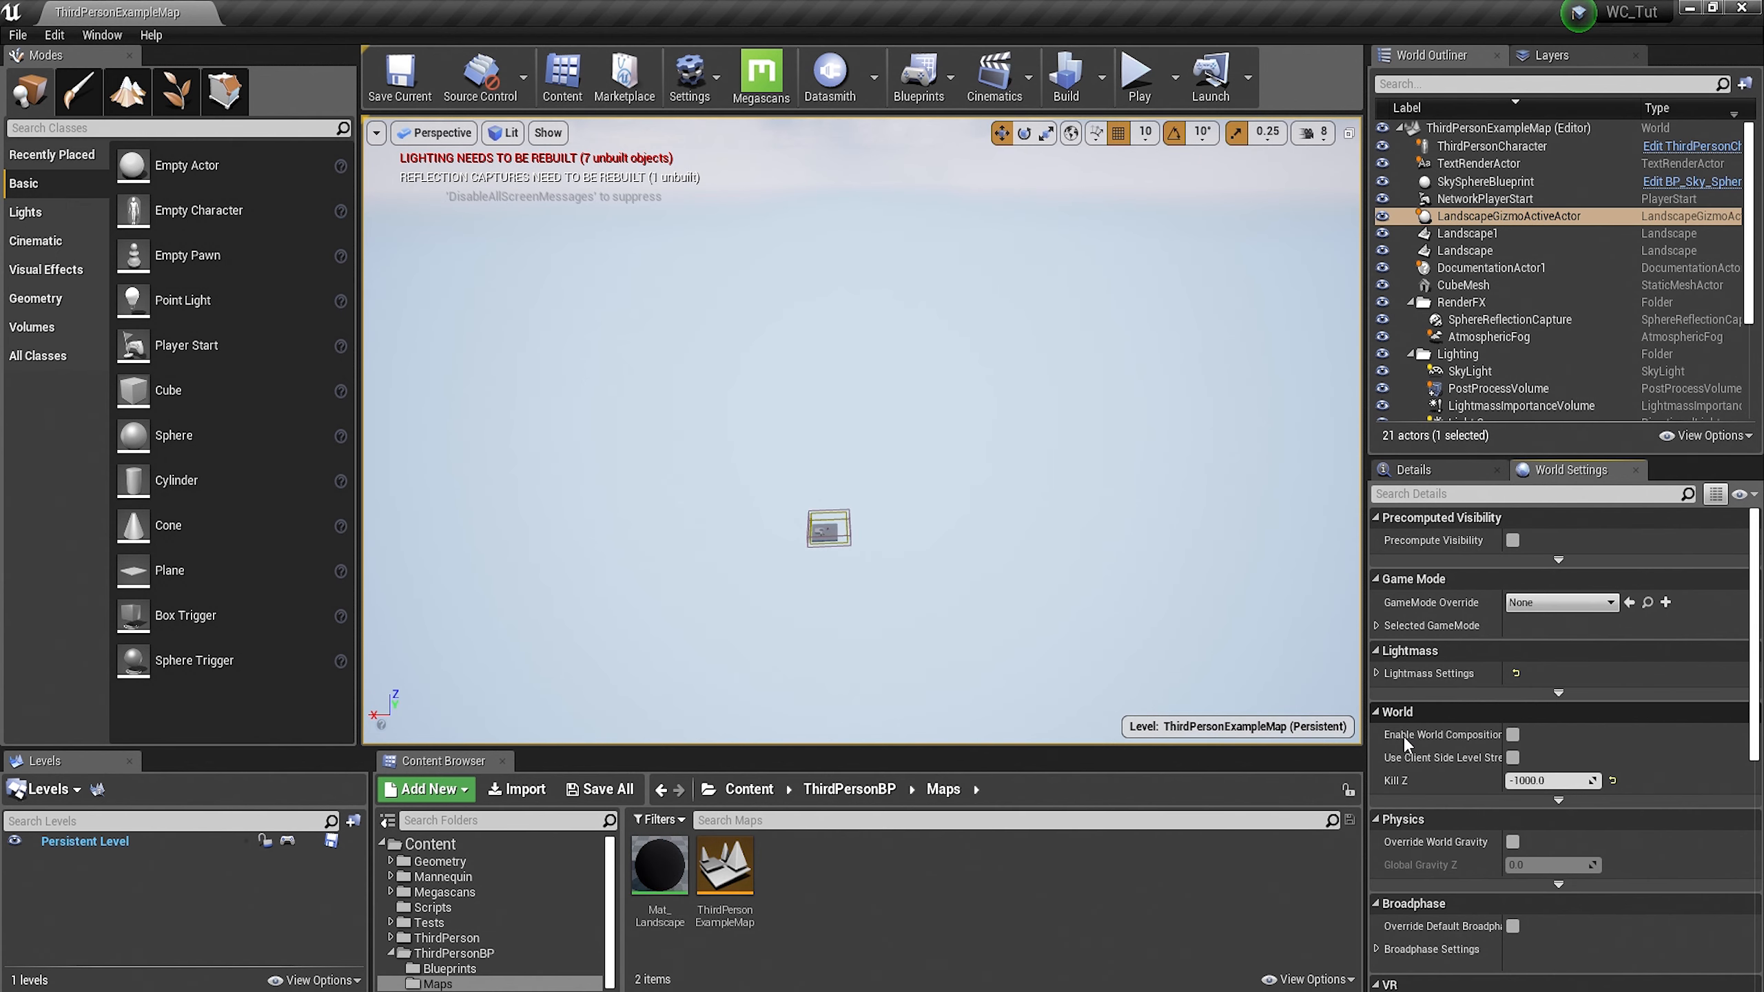
{"action": "left_click", "coordinate": [1512, 735]}
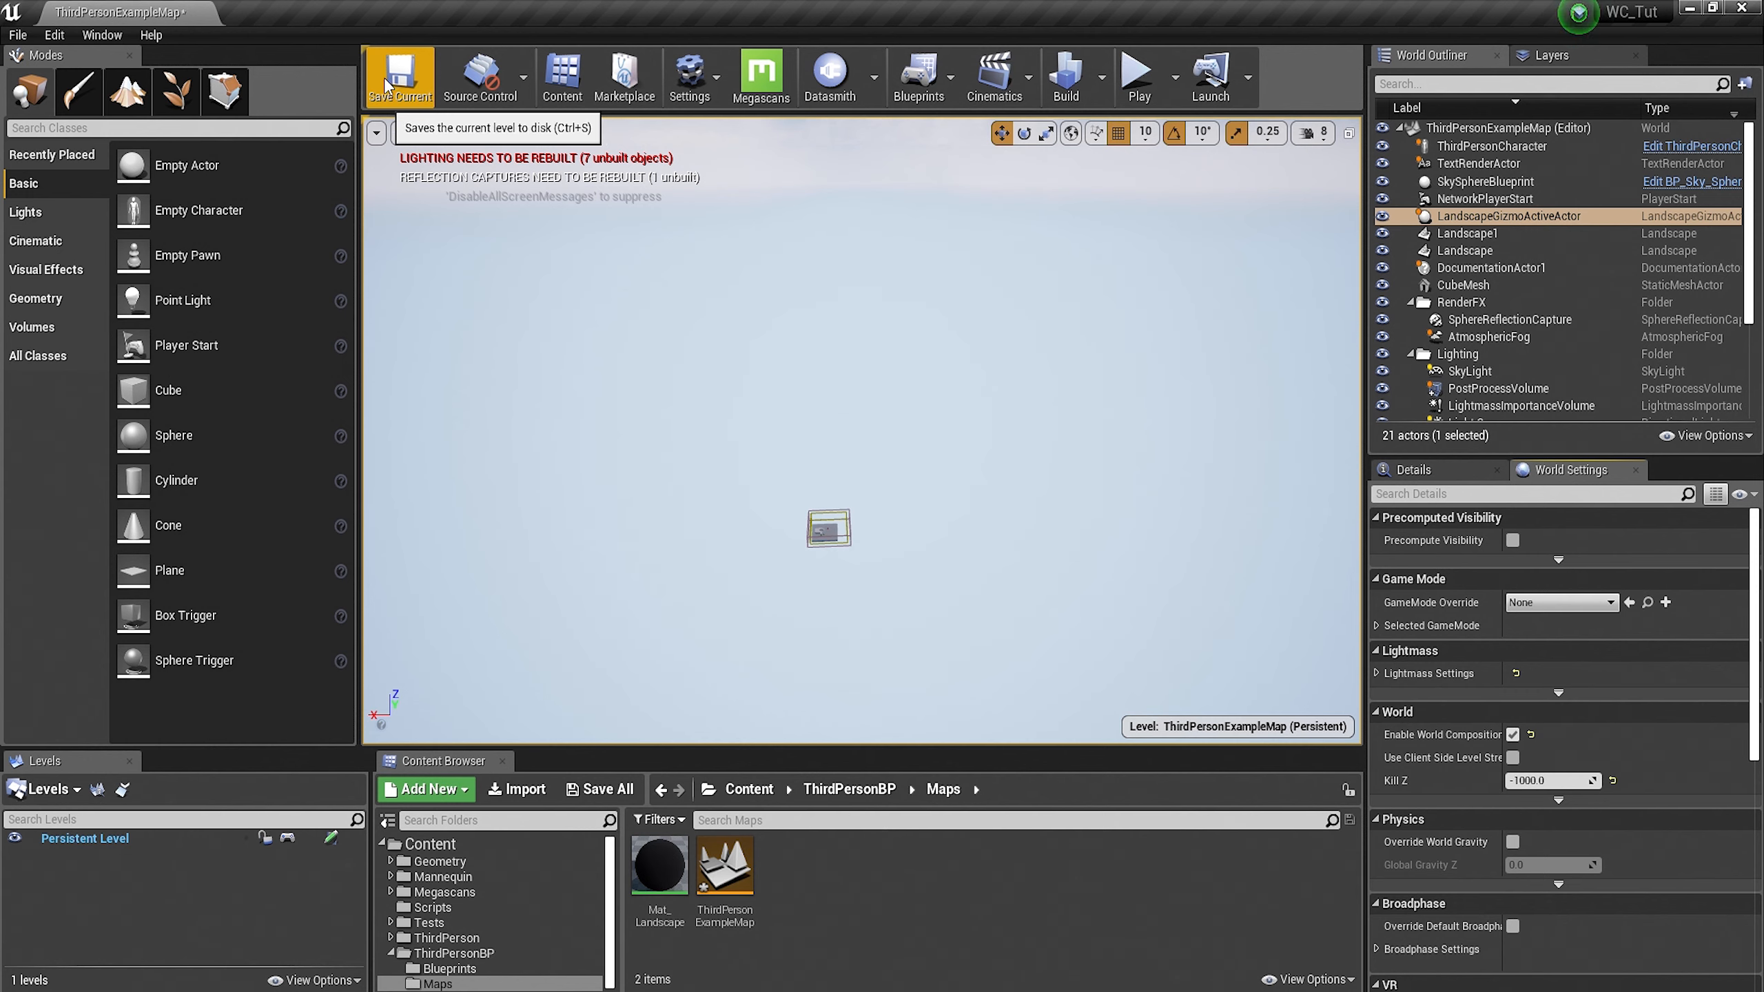
{"action": "left_click", "coordinate": [331, 842]}
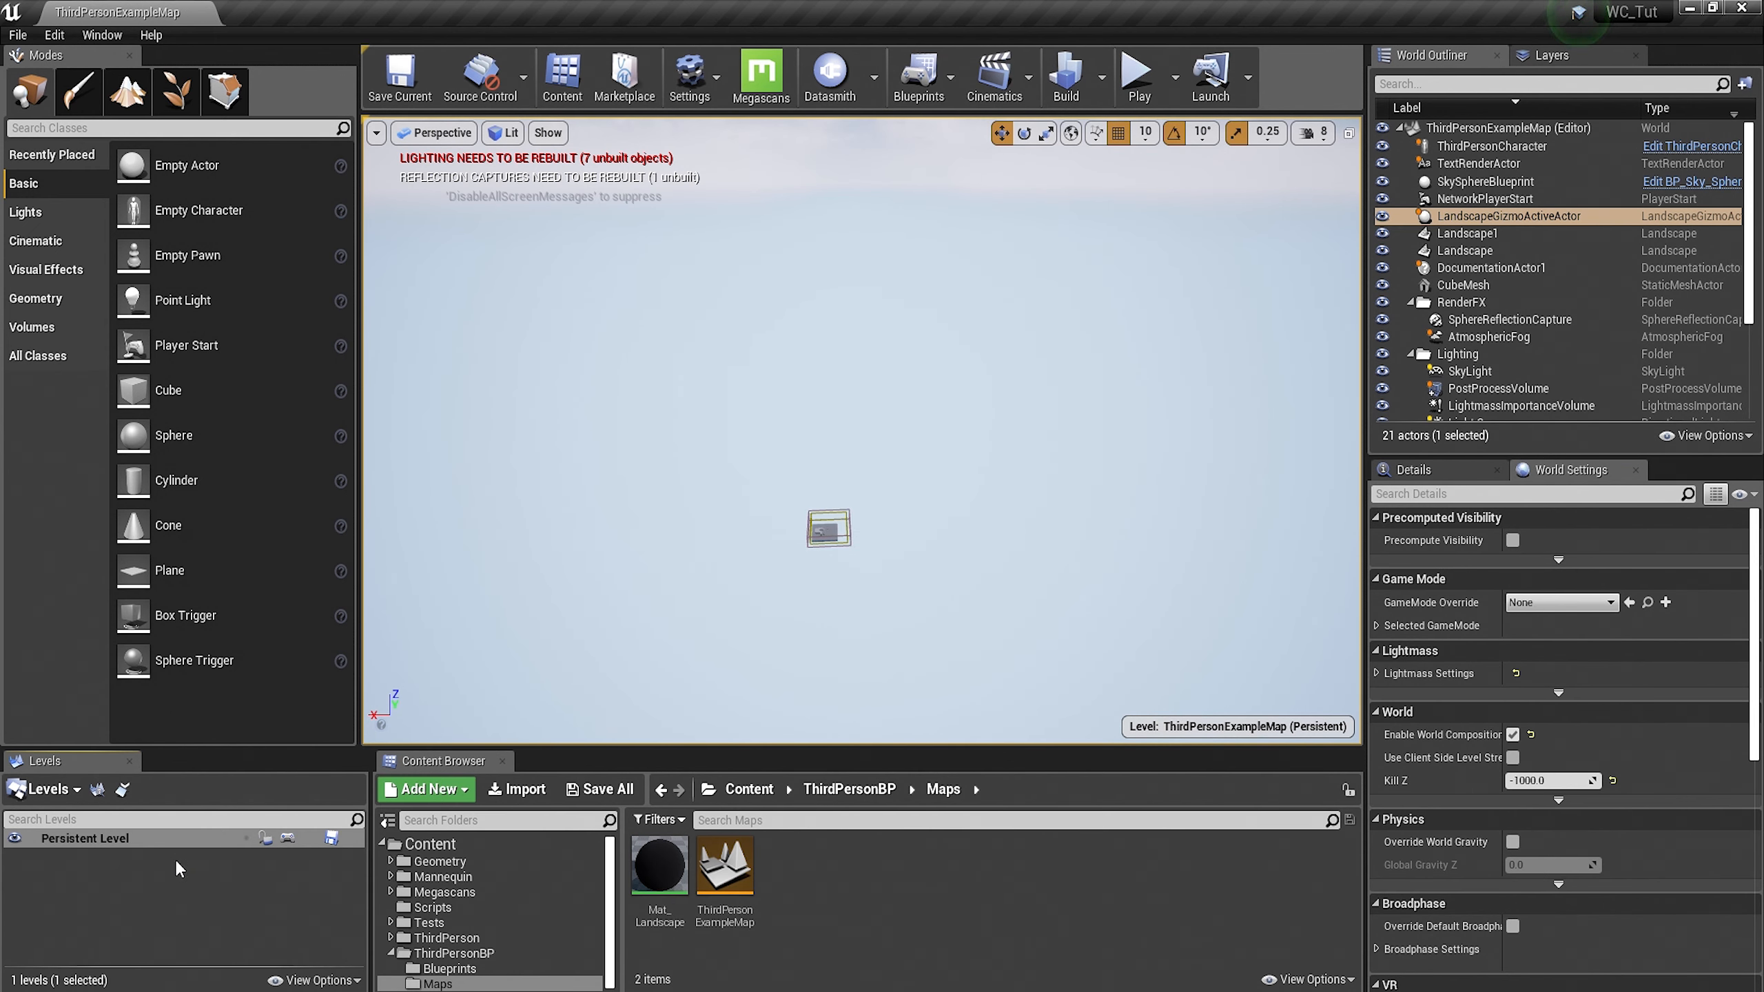
Start a tiled landscape import and choose all sixteen HM_WASTELAND heightmap tiles, x0_y0 to x3_y3, from the HMs folder
{"action": "left_click", "coordinate": [77, 793]}
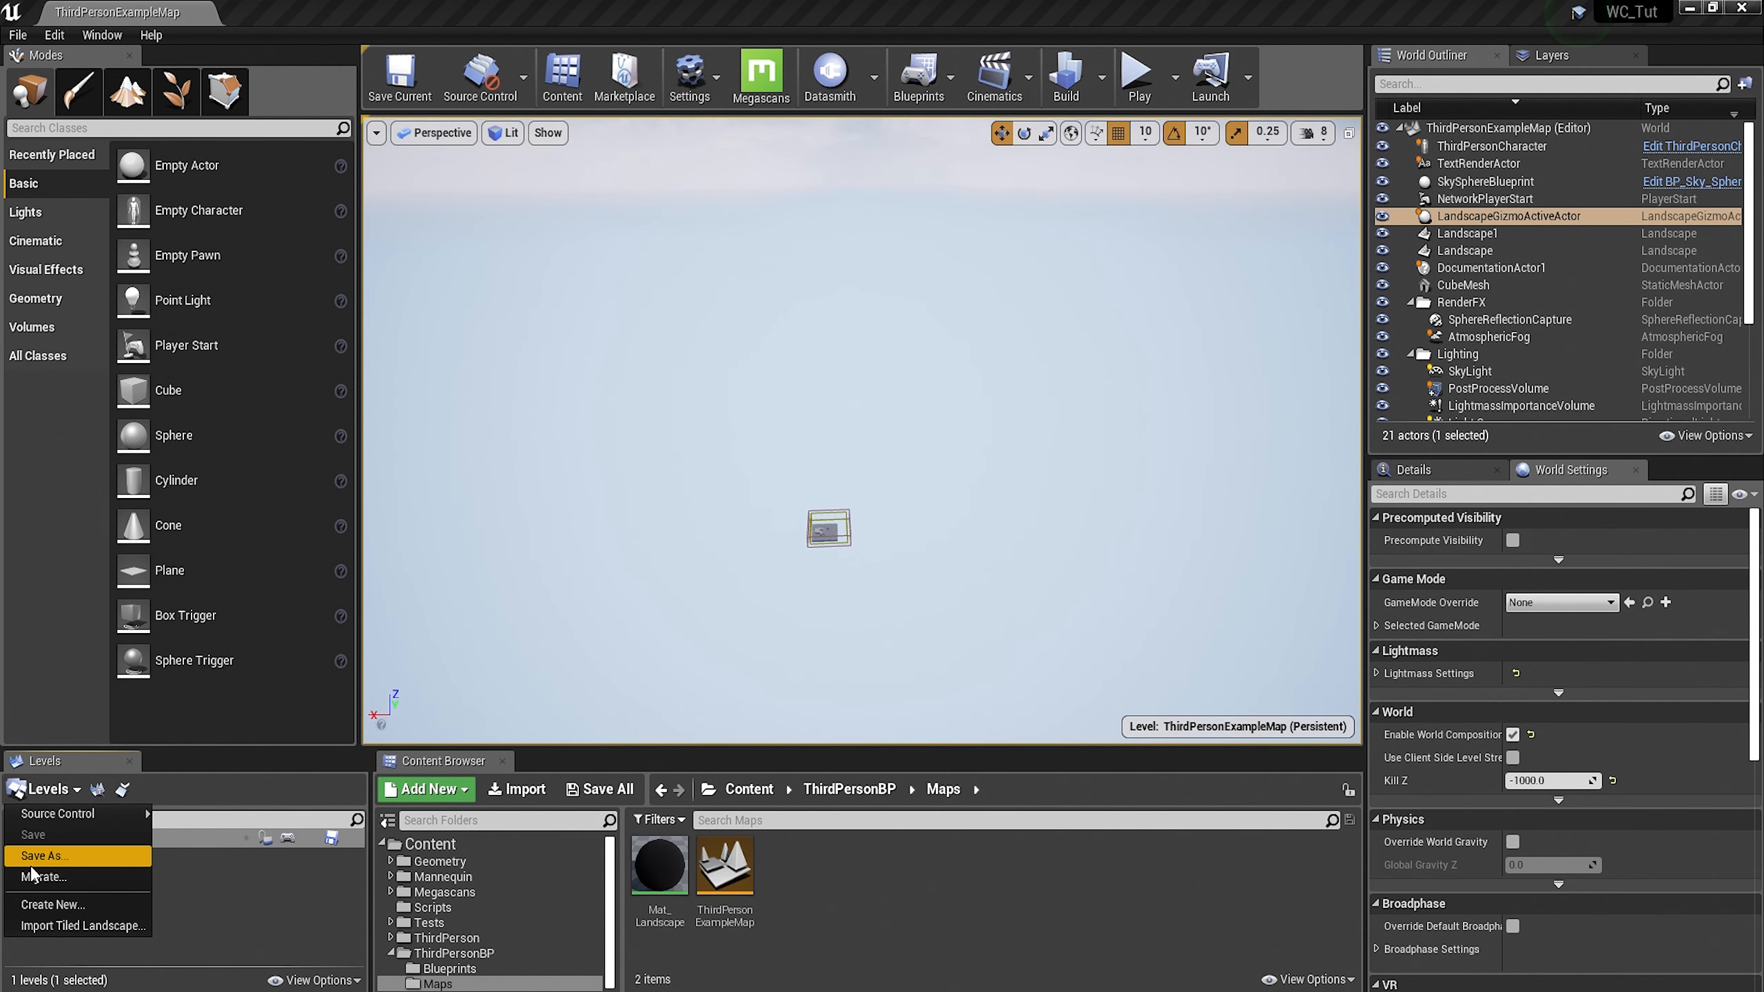
{"action": "left_click", "coordinate": [110, 926]}
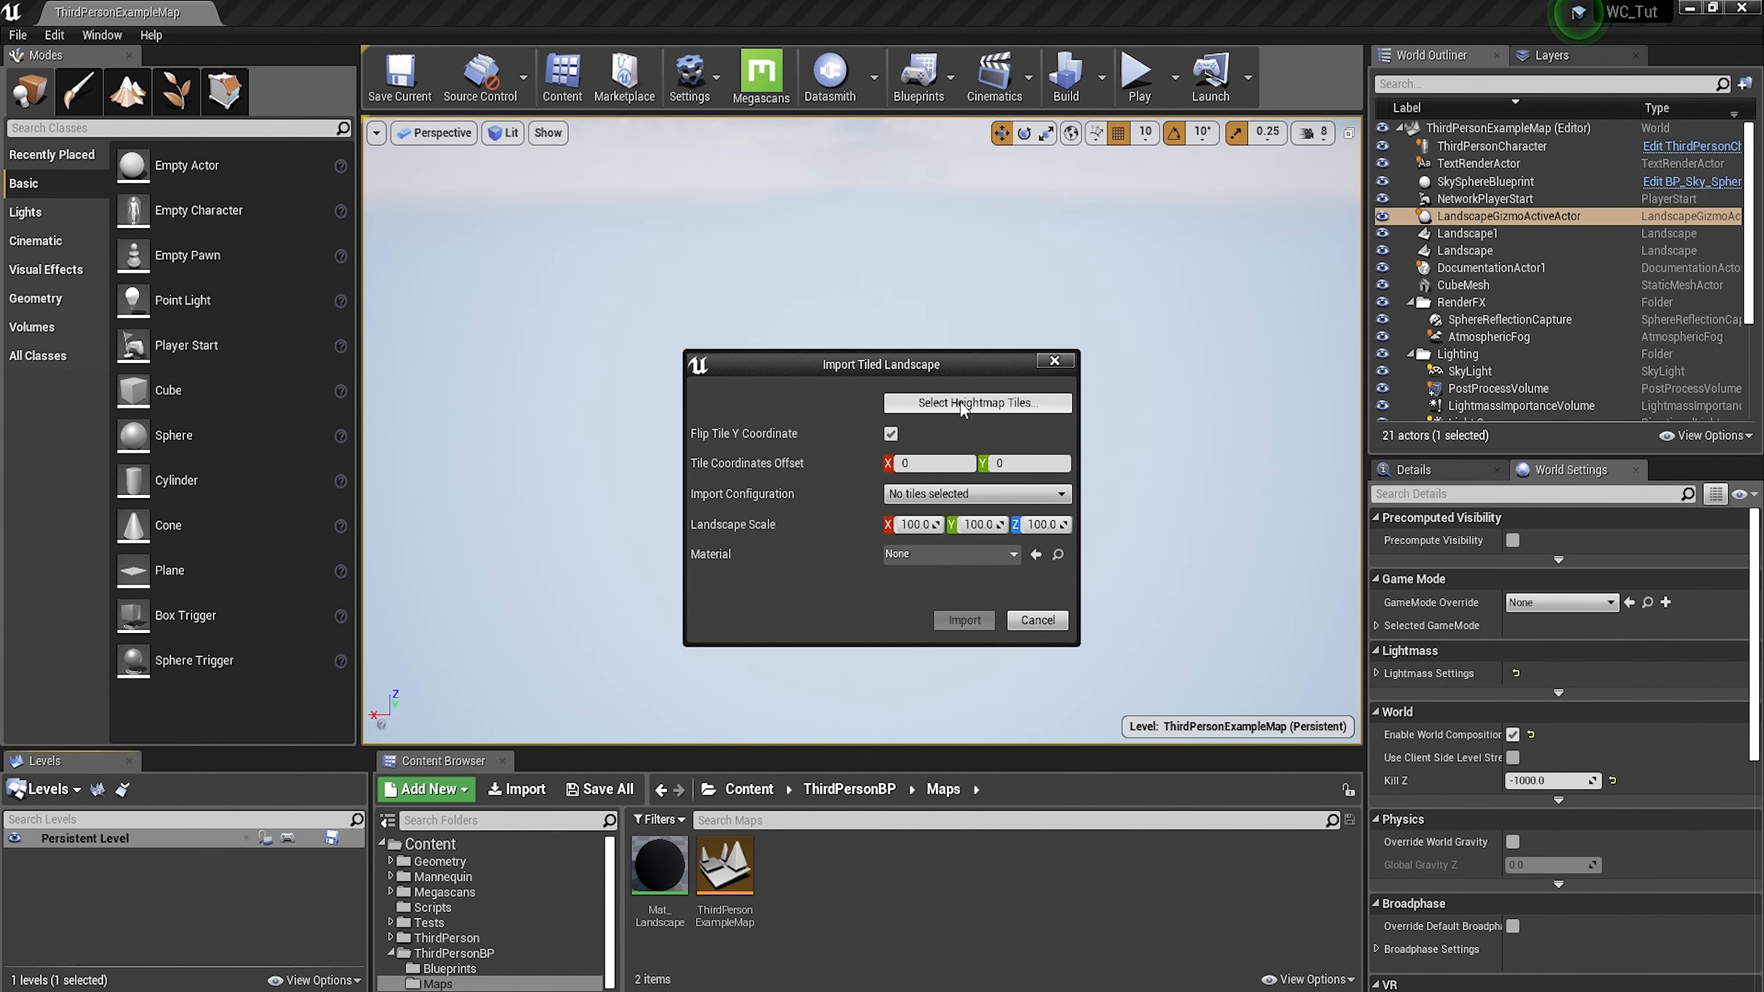
{"action": "left_click", "coordinate": [981, 410]}
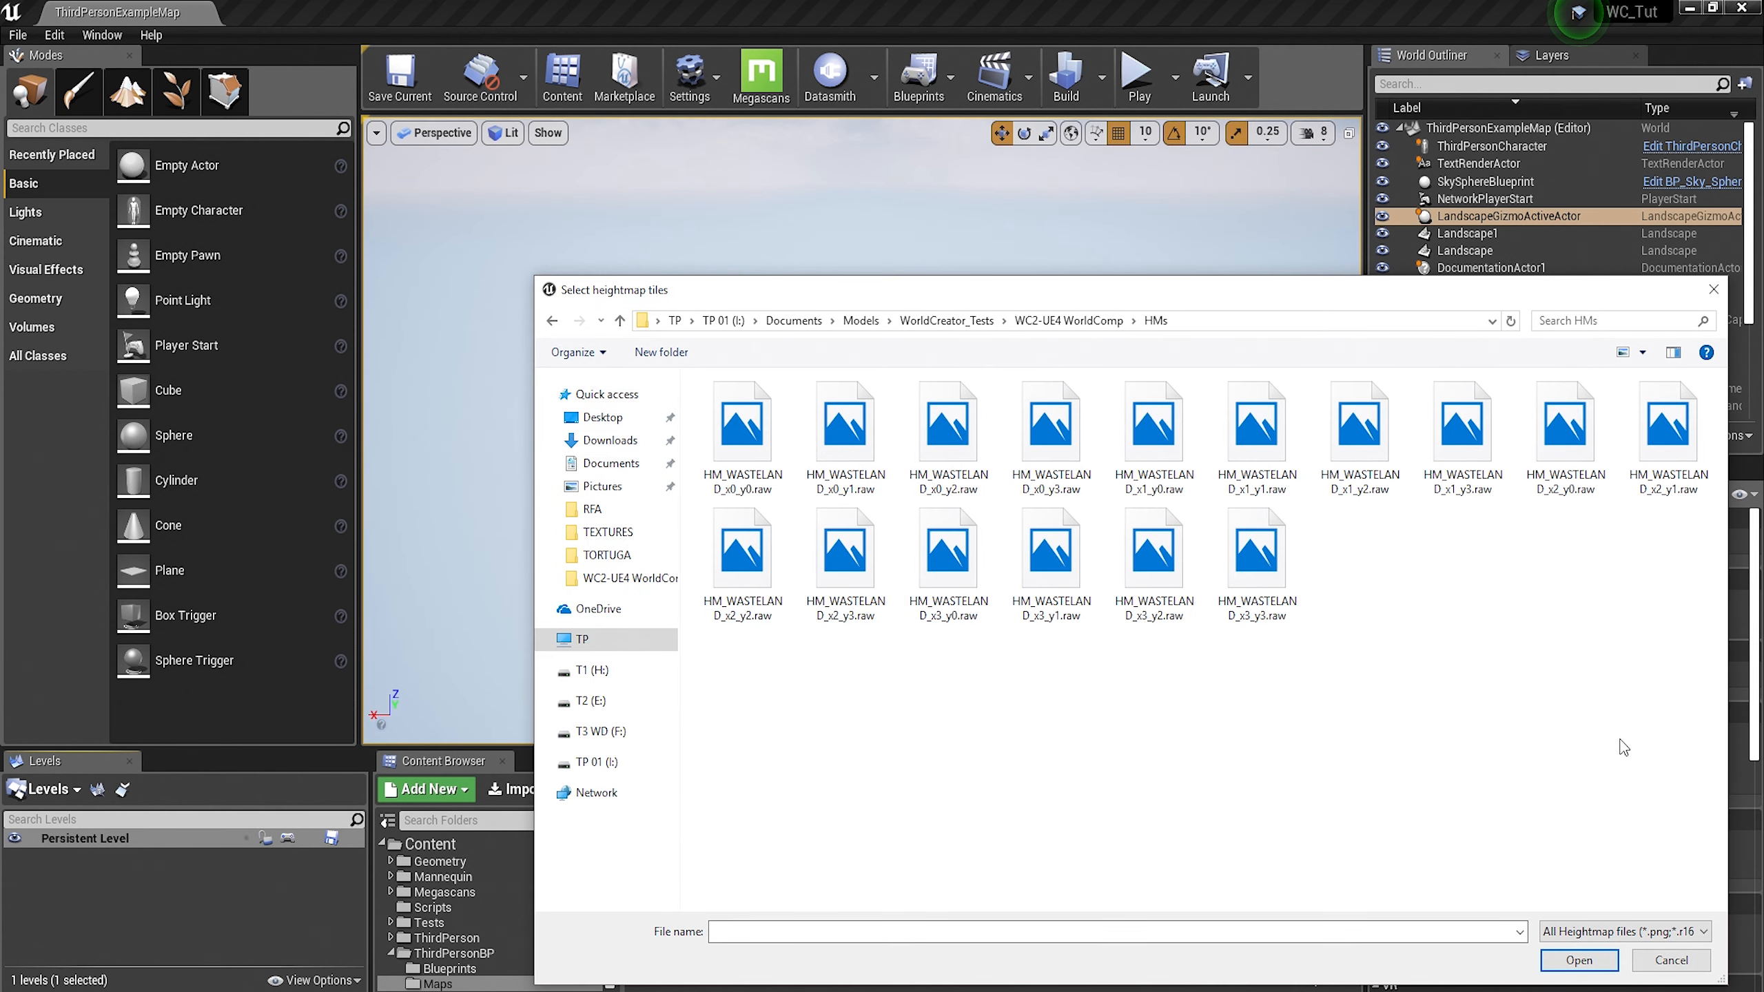
{"action": "left_click_drag", "start_coordinate": [1635, 790], "coordinate": [694, 373]}
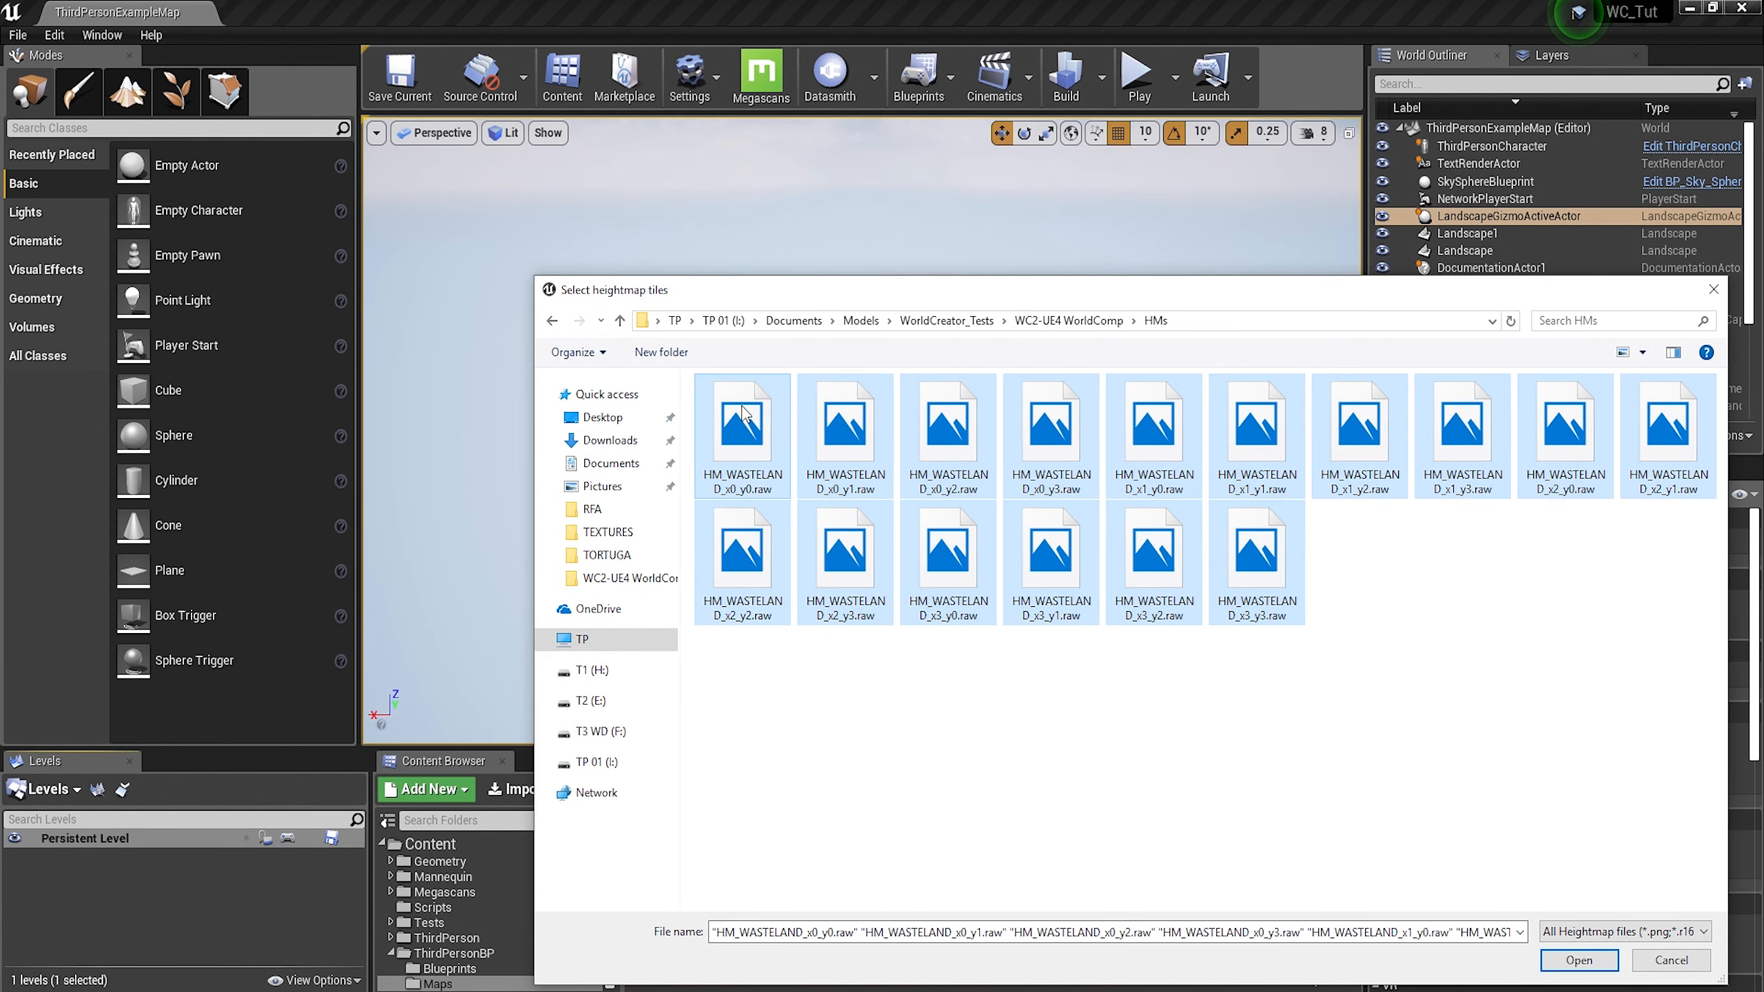
{"action": "left_click", "coordinate": [1579, 960]}
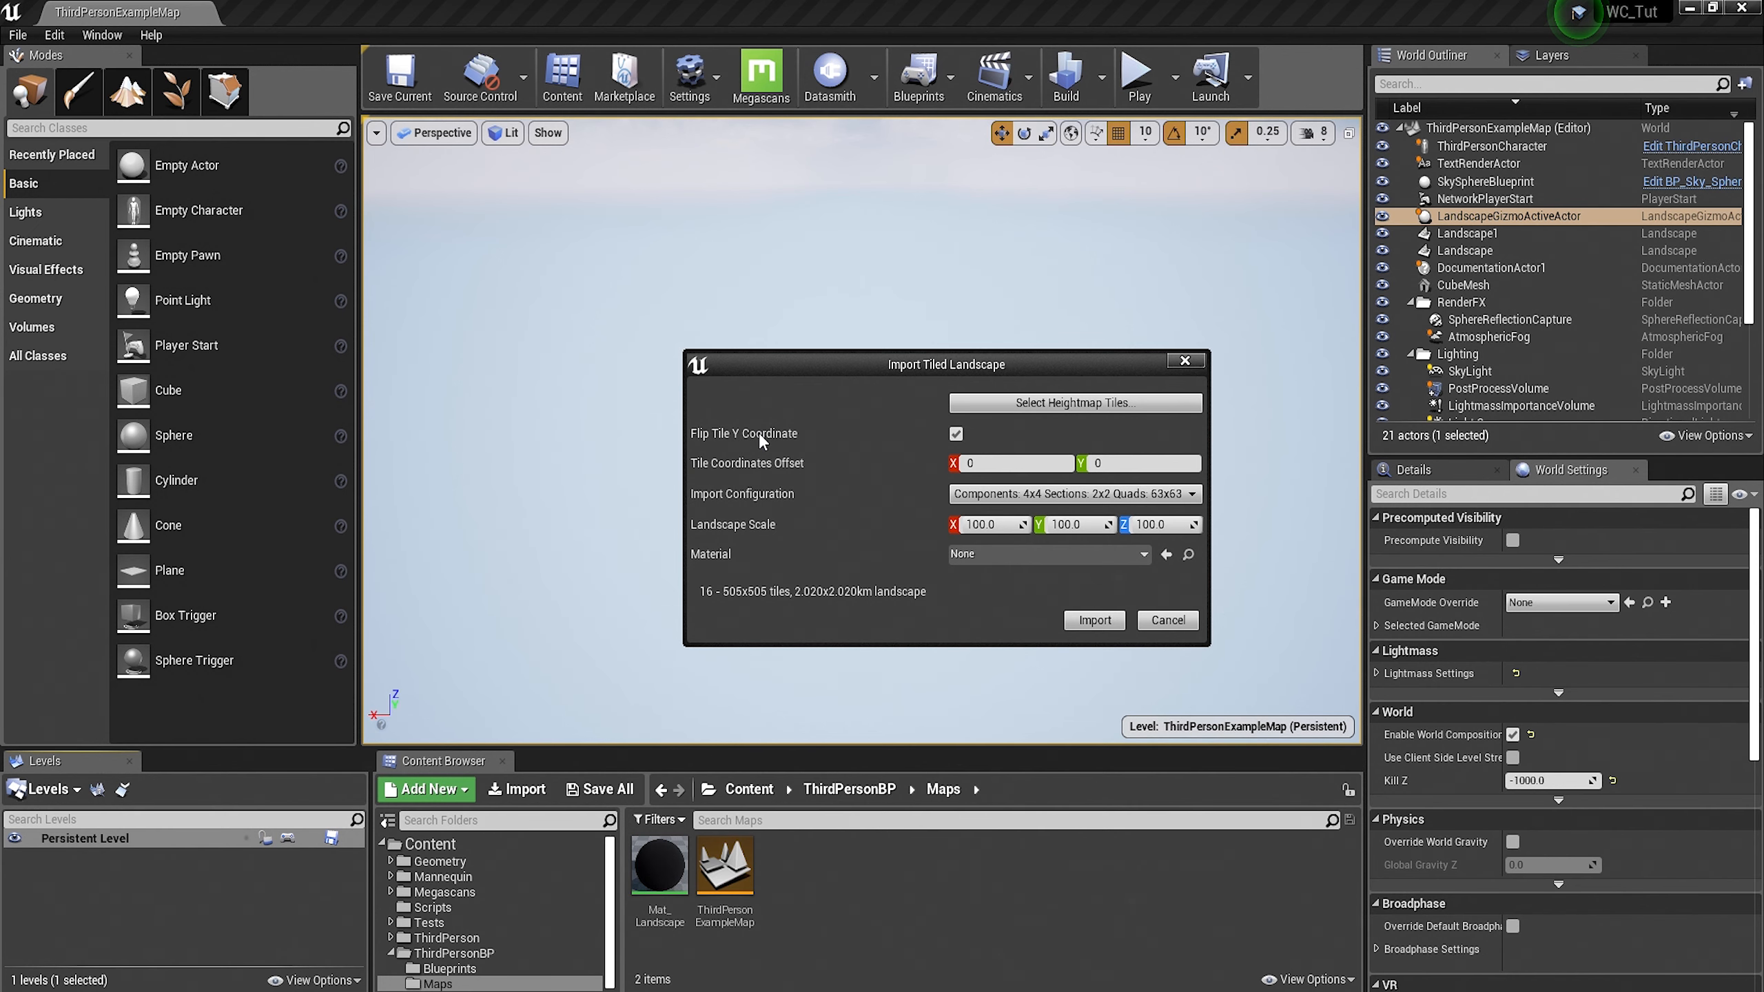
Disable Flip Tile Y Coordinate, set the landscape Z scale to 46.26, and import the tiled landscape
{"action": "left_click", "coordinate": [953, 433]}
{"action": "type", "text": "46.2"}
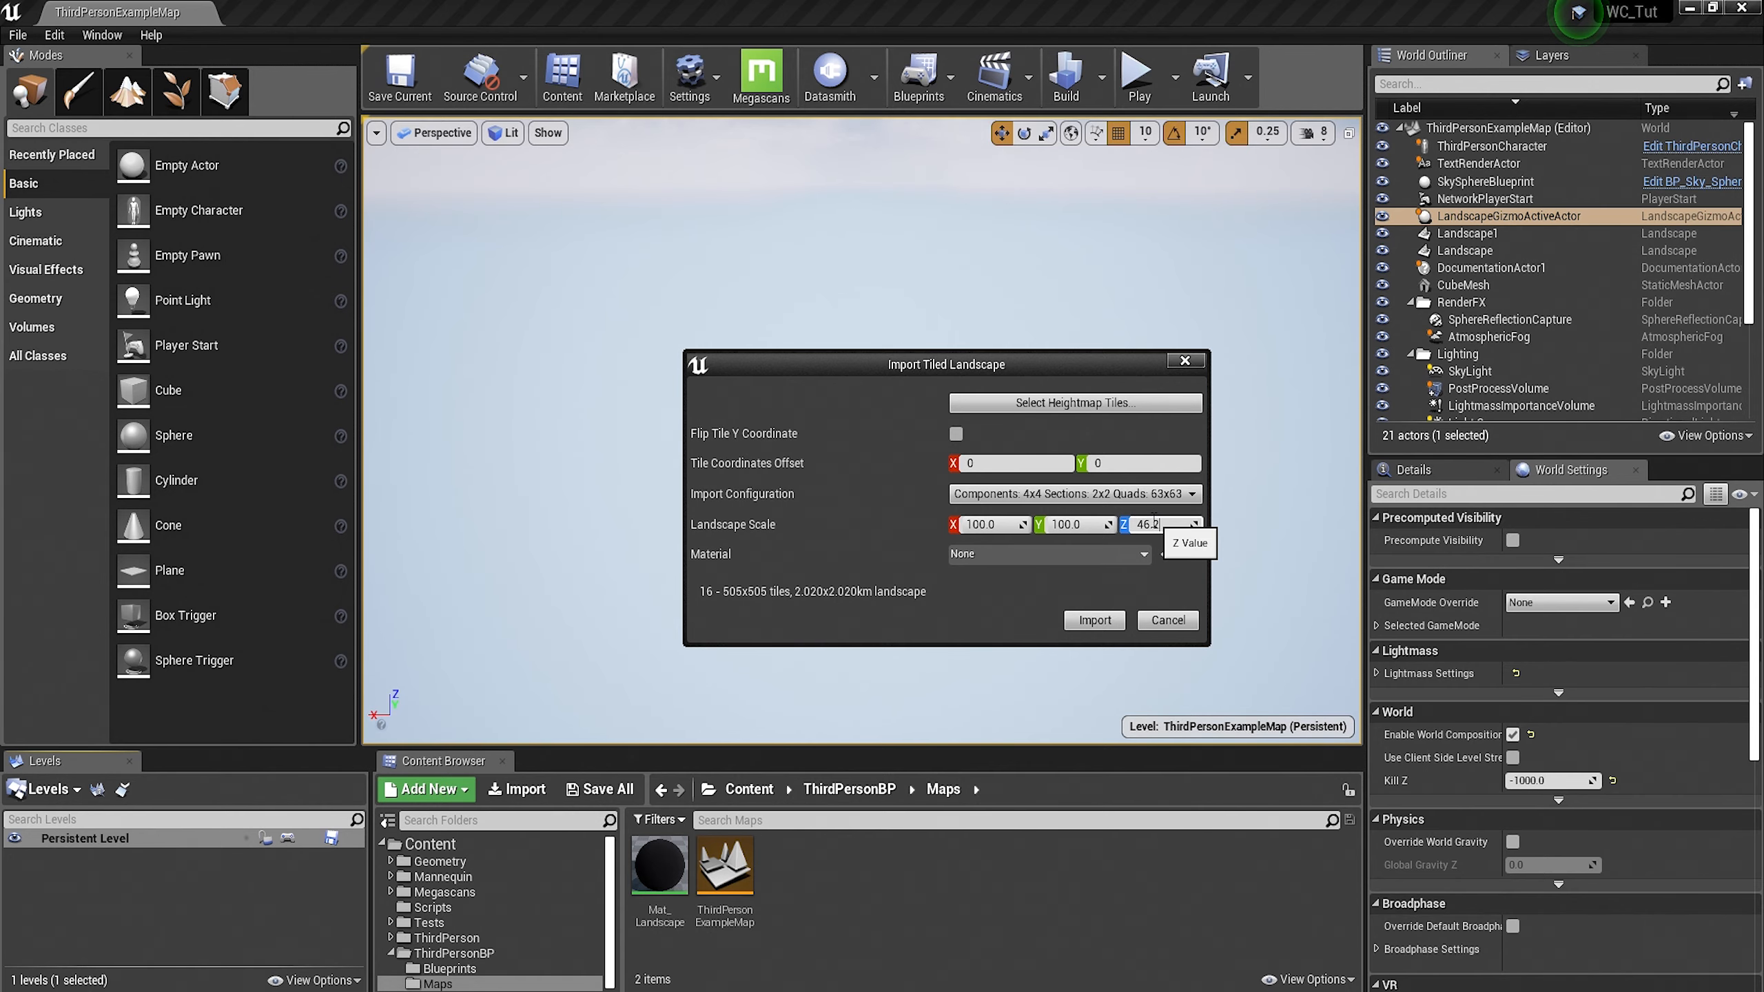
{"action": "type", "text": "6"}
{"action": "key", "text": "Return"}
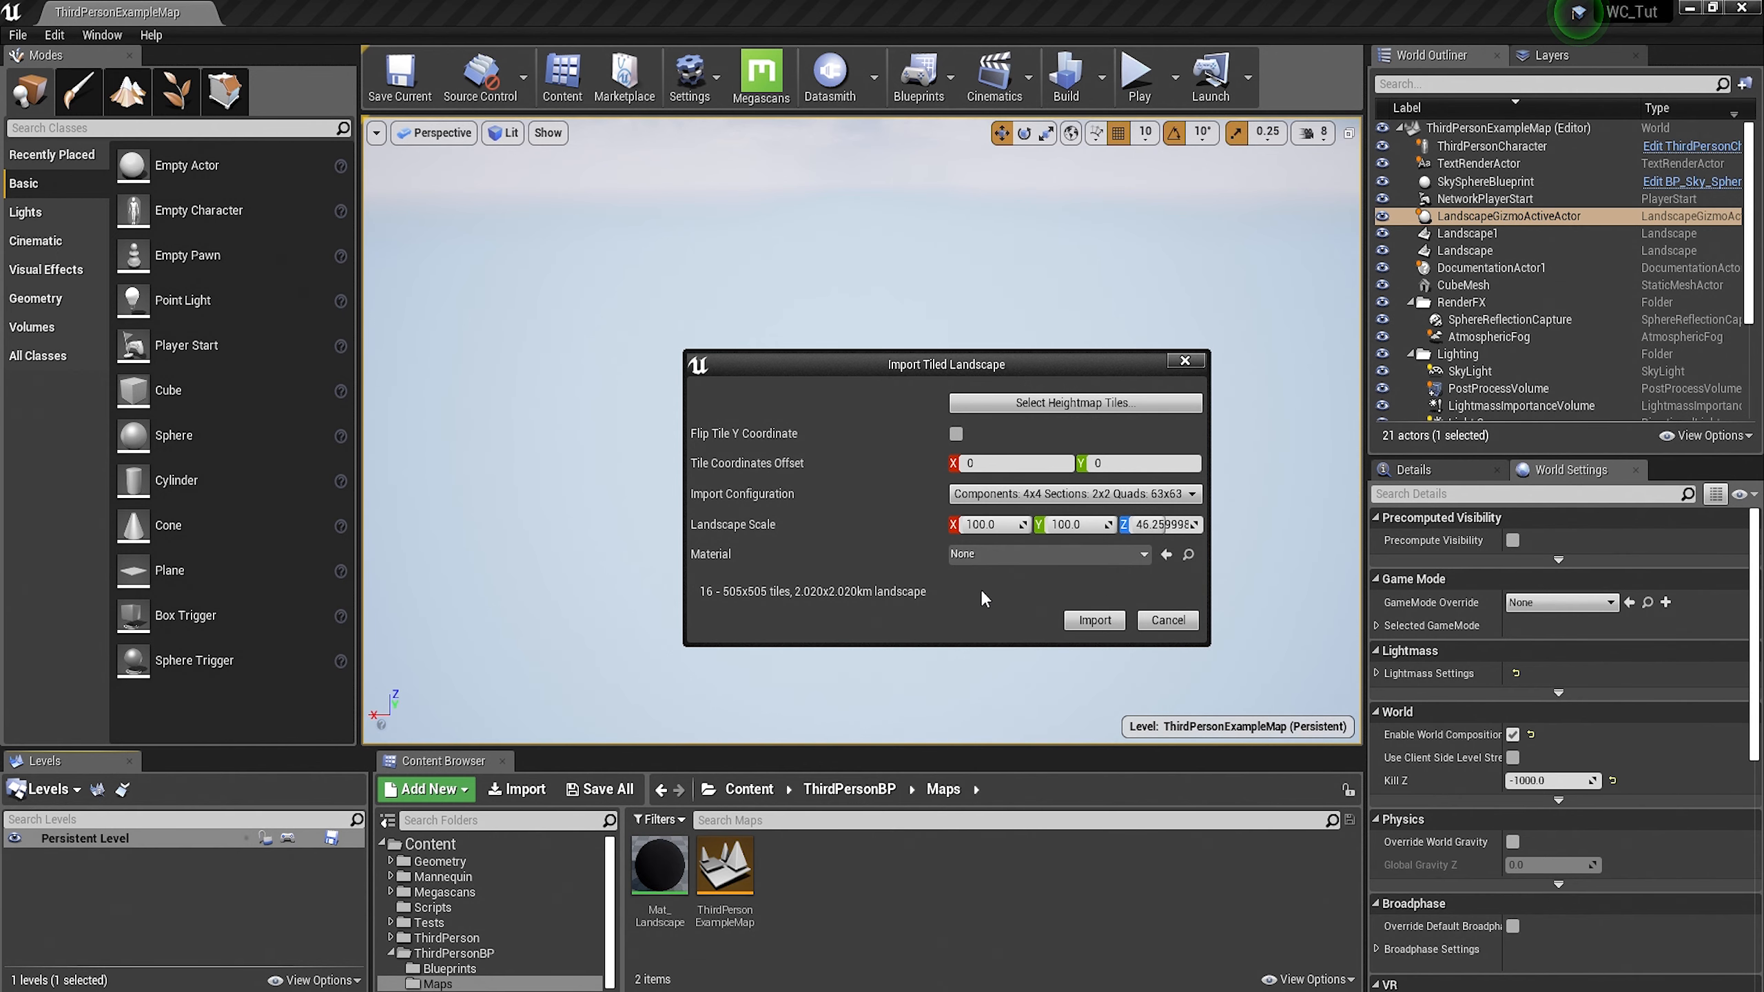
{"action": "left_click", "coordinate": [1088, 620]}
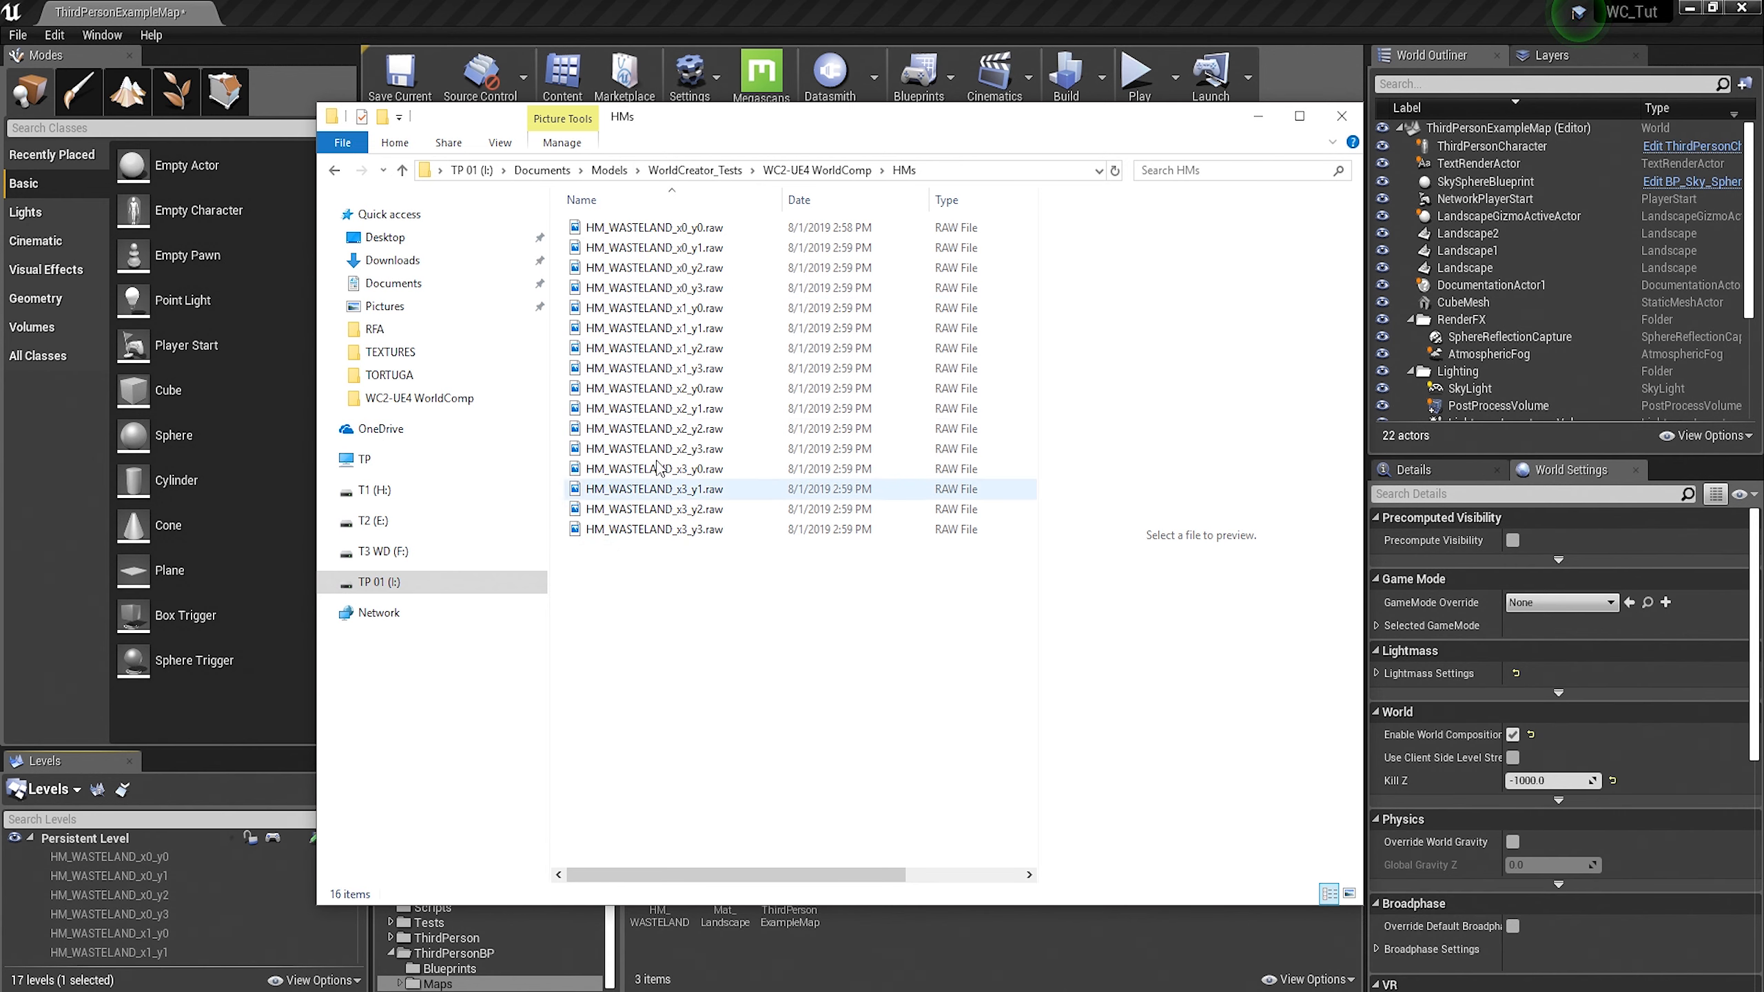
Return to the Unreal Editor, undock and enlarge the Levels panel, and inspect the tile levels and the HM_WASTELAND_x0_y0 level options
{"action": "key", "text": "alt+Tab"}
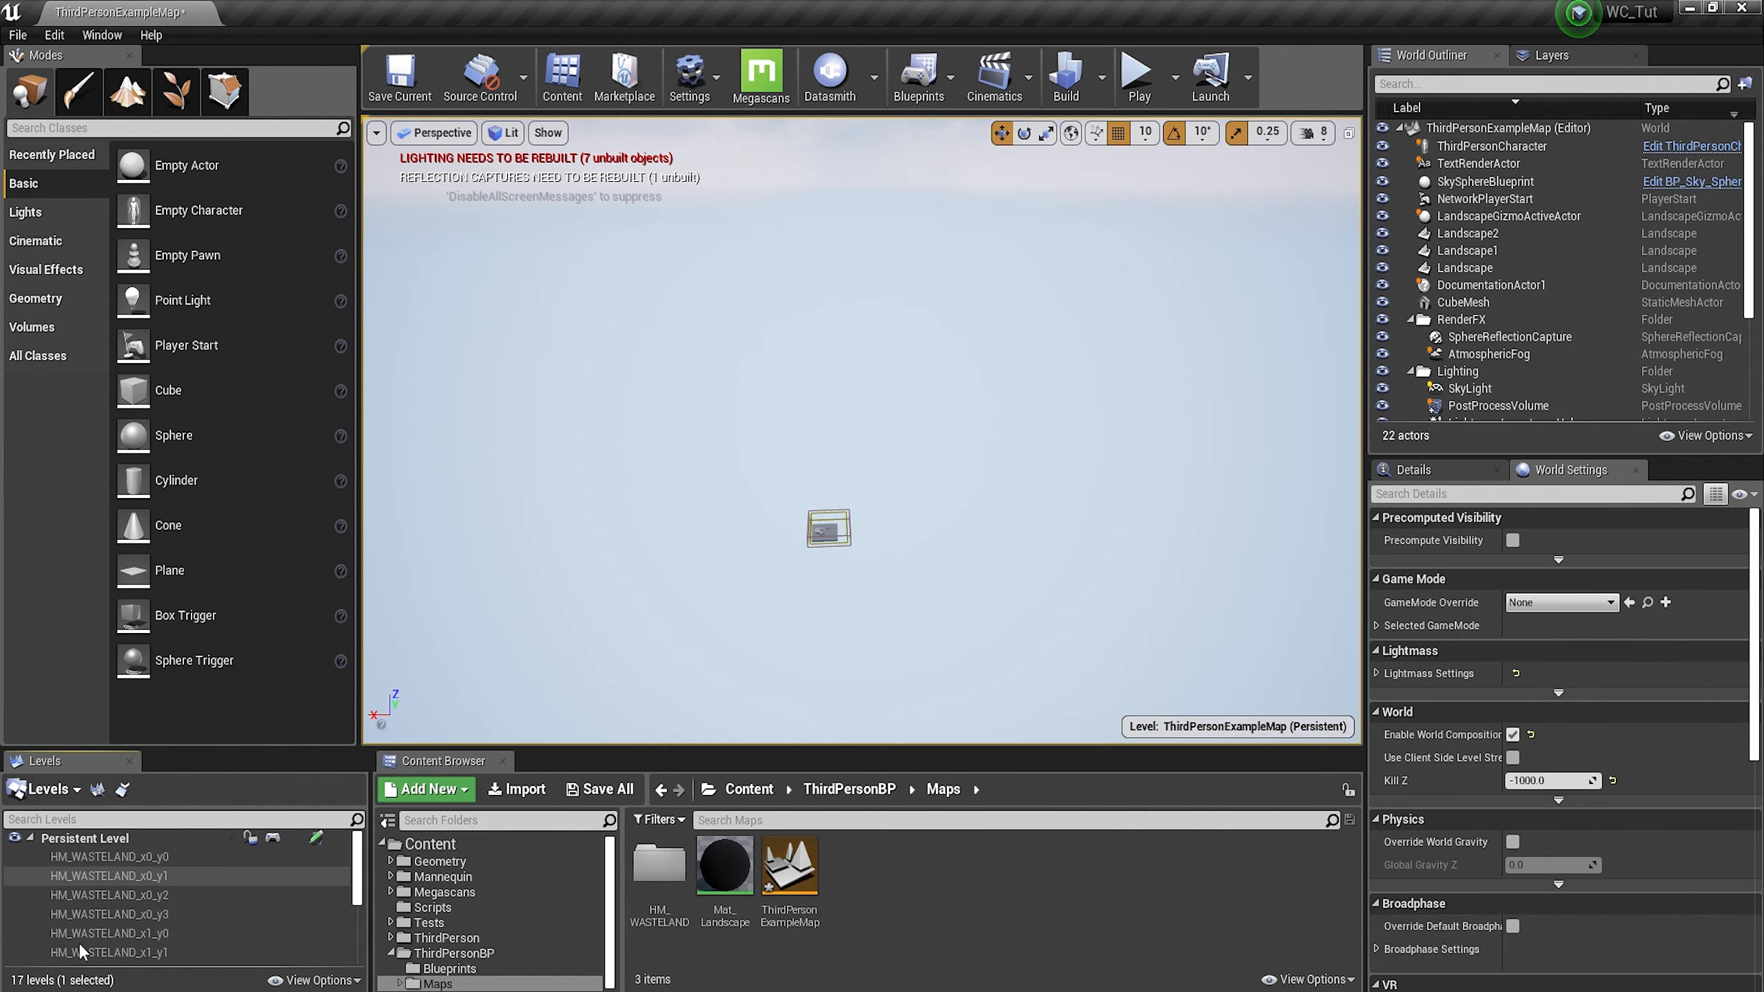
{"action": "left_click_drag", "start_coordinate": [45, 761], "coordinate": [701, 194]}
{"action": "left_click_drag", "start_coordinate": [993, 446], "coordinate": [1188, 675]}
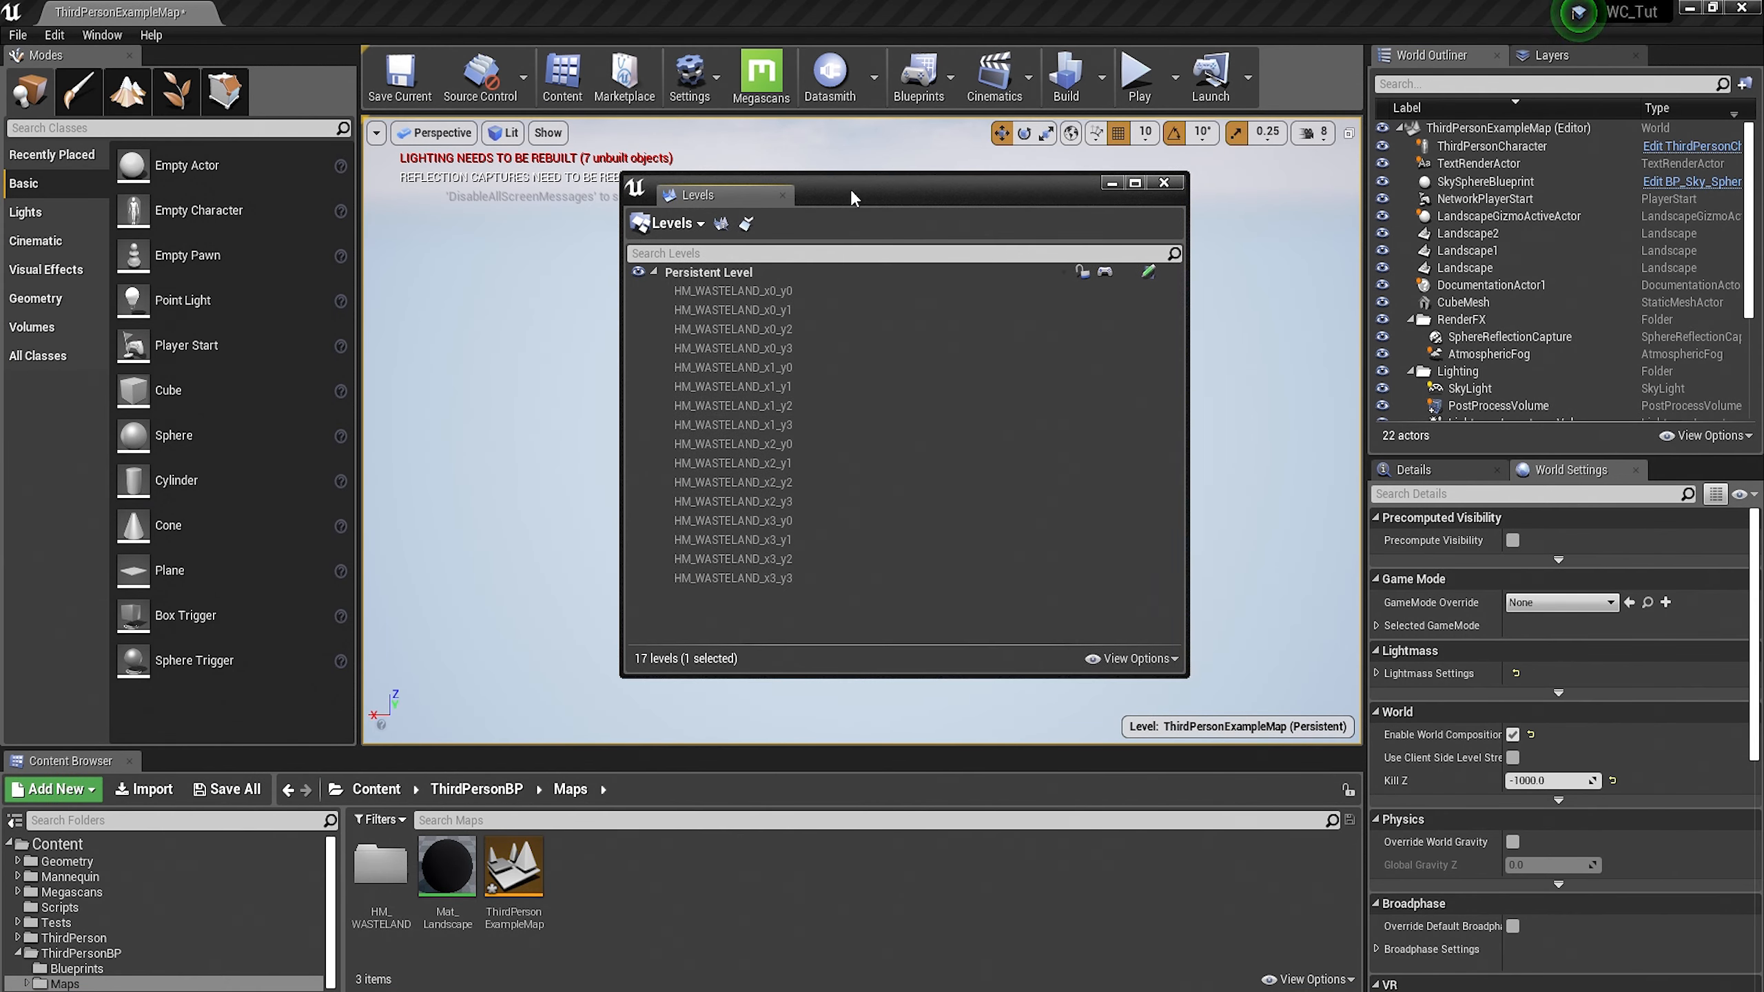
{"action": "left_click_drag", "start_coordinate": [902, 197], "coordinate": [709, 283]}
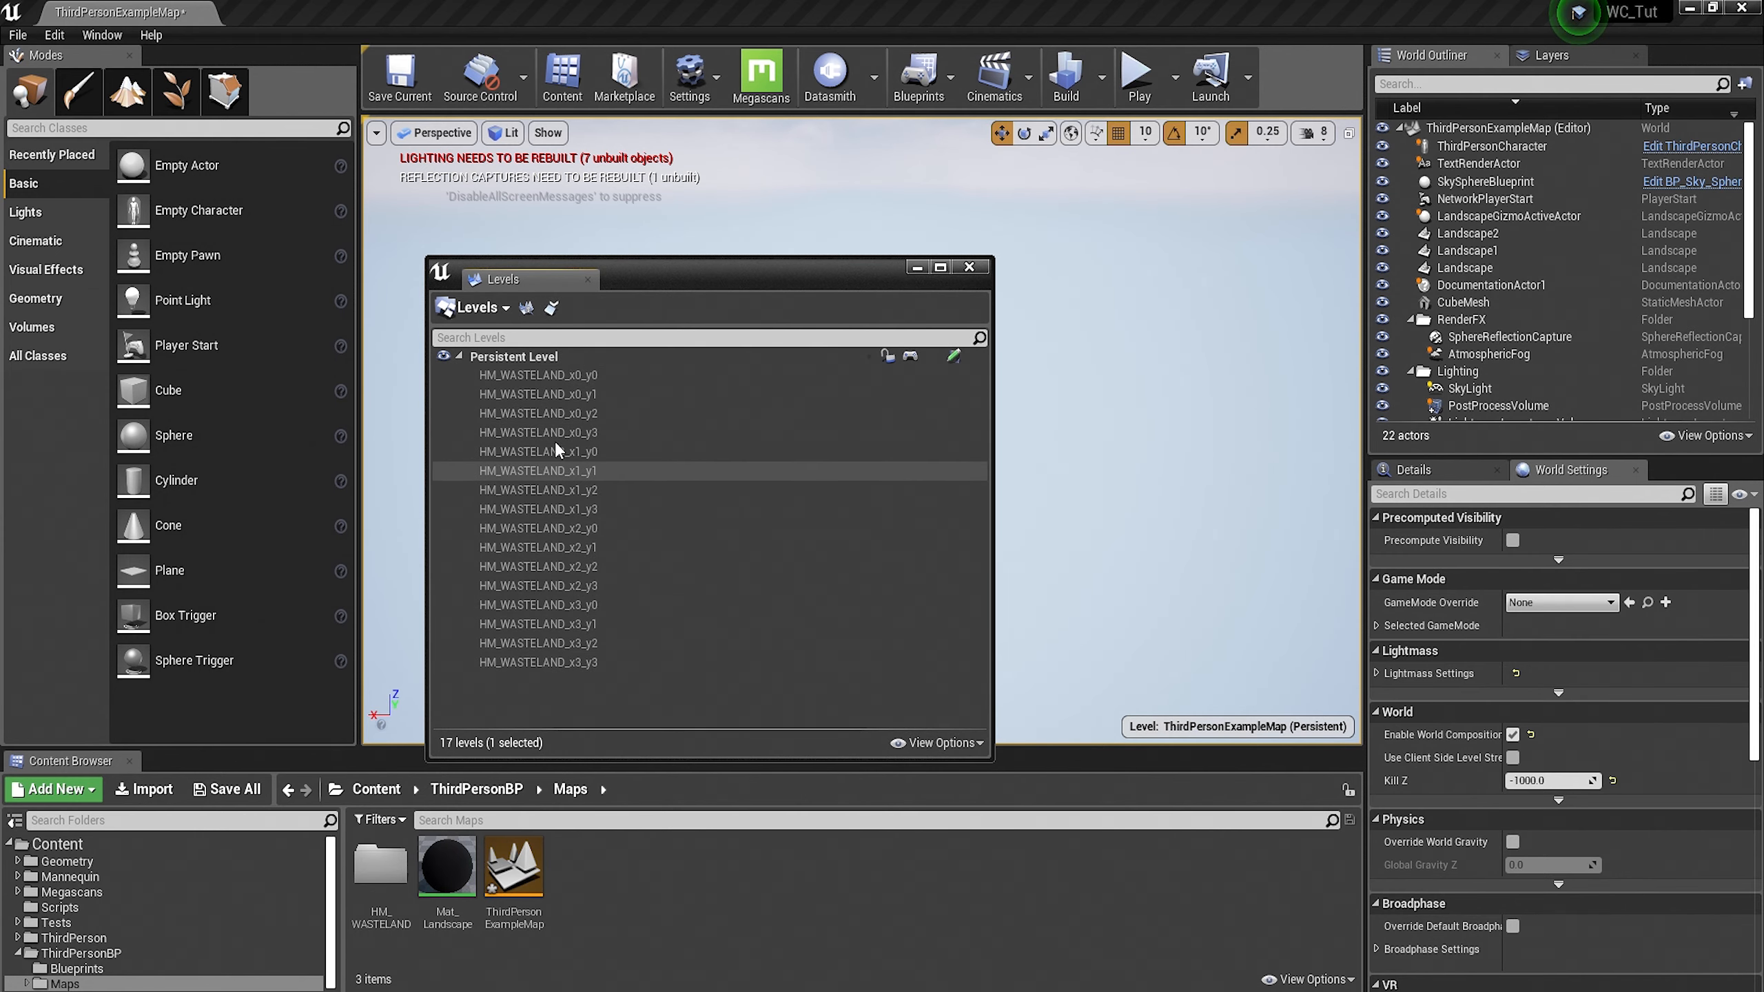
{"action": "left_click_drag", "start_coordinate": [636, 277], "coordinate": [400, 231]}
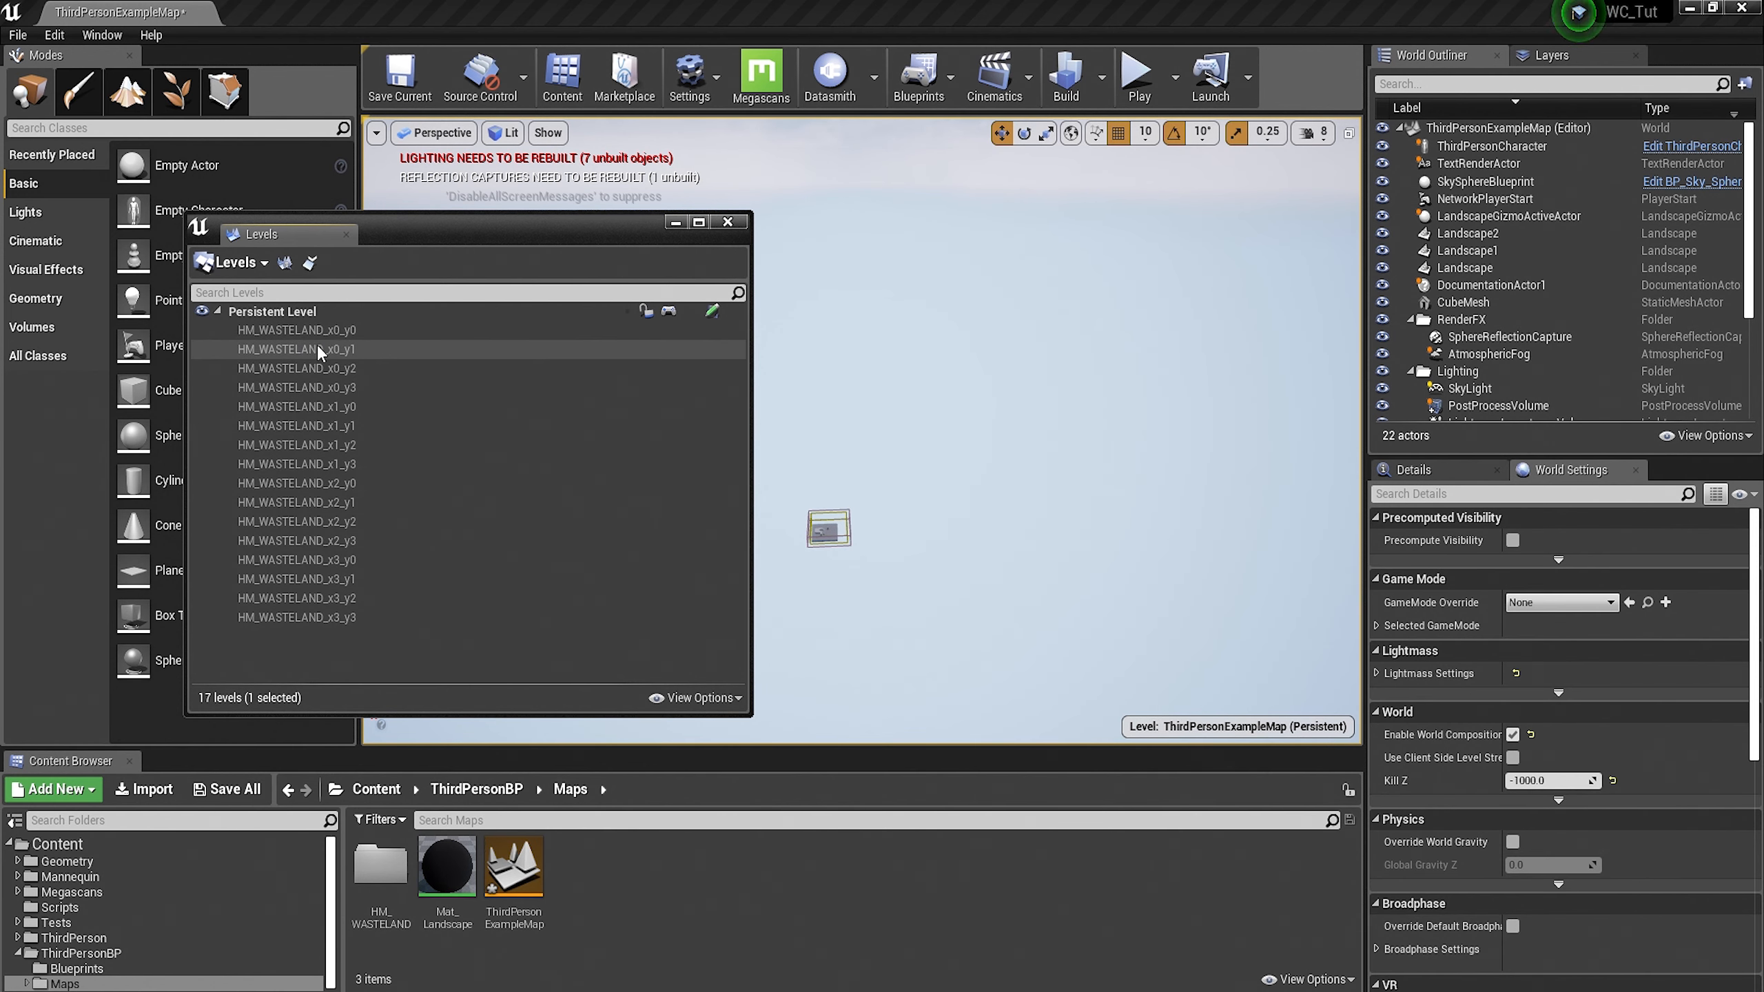
{"action": "right_click", "coordinate": [332, 330]}
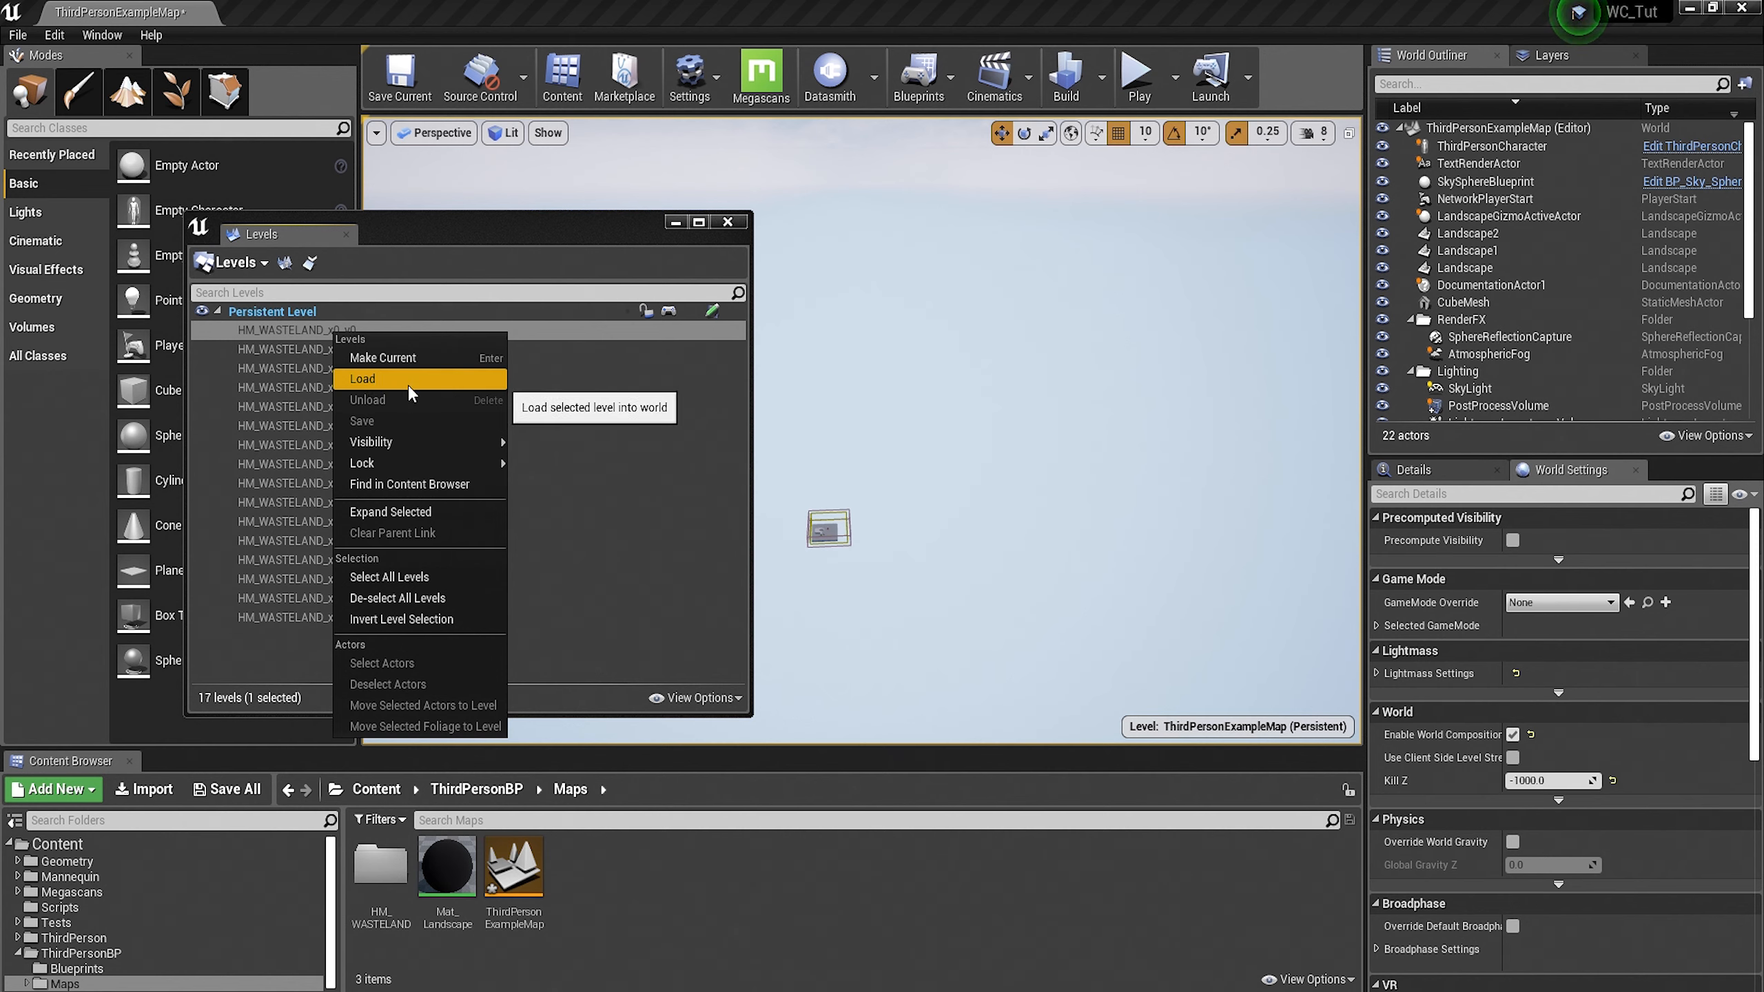
{"action": "left_click", "coordinate": [438, 221]}
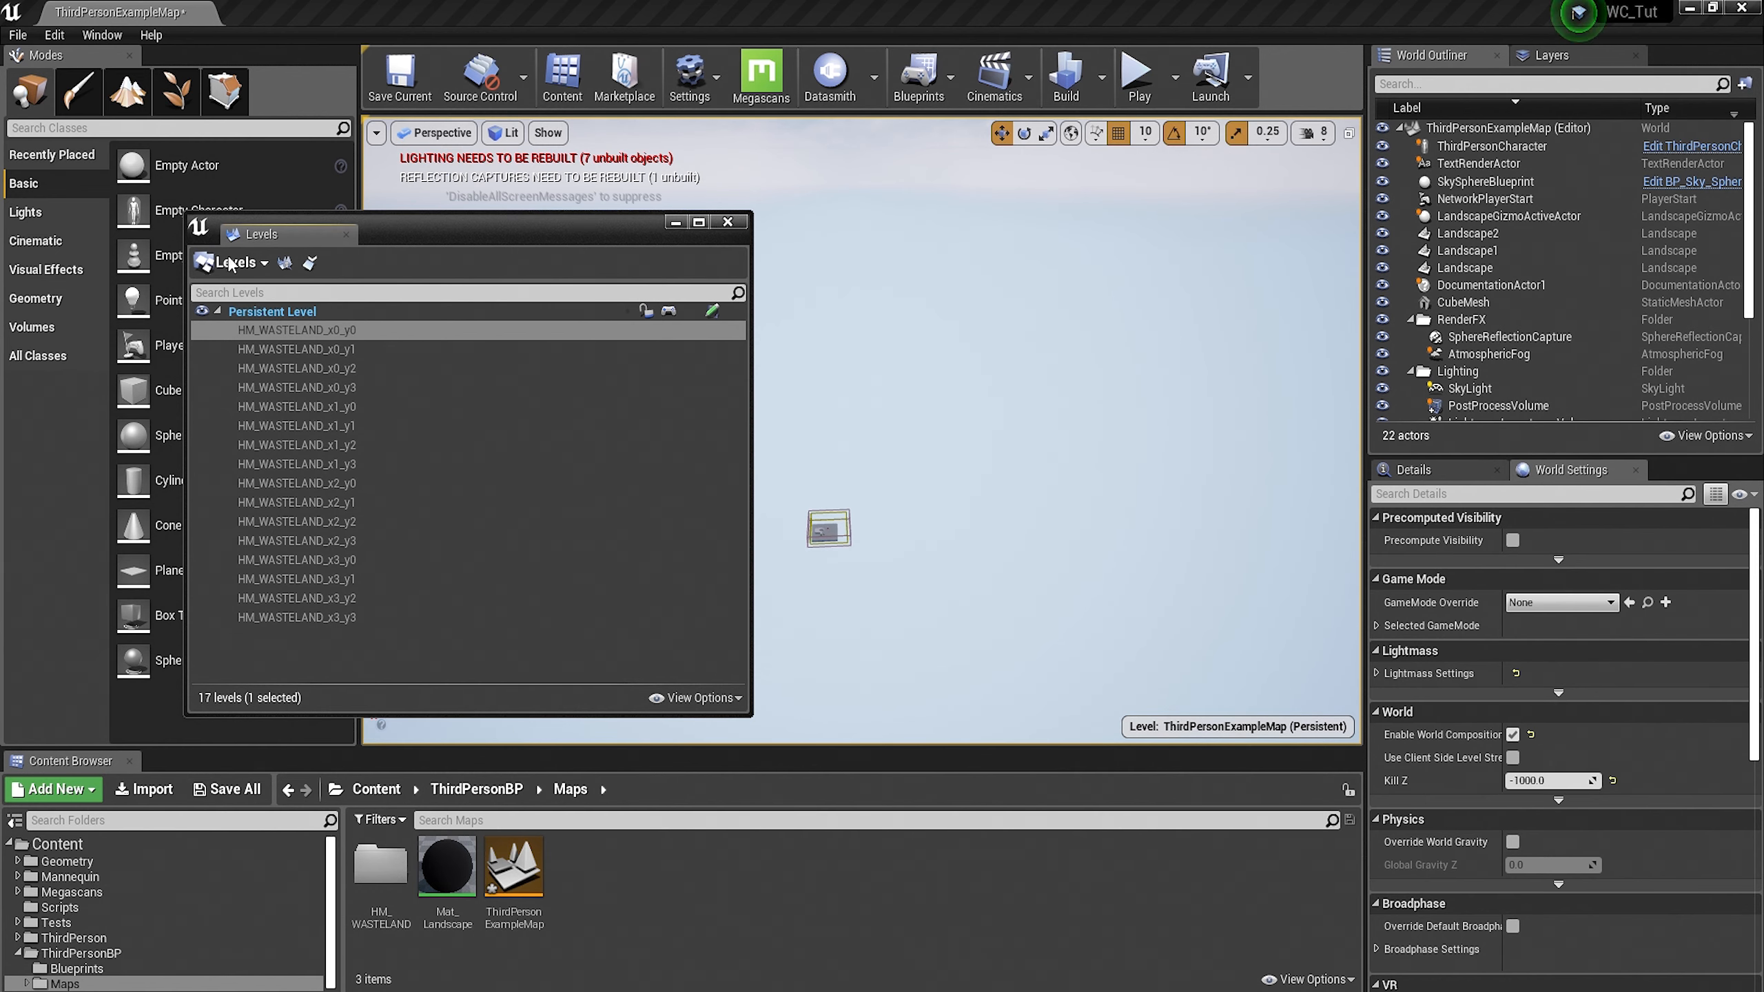
Open the World Composition view, select all sixteen landscape tiles, and load them into the world
{"action": "left_click", "coordinate": [311, 264]}
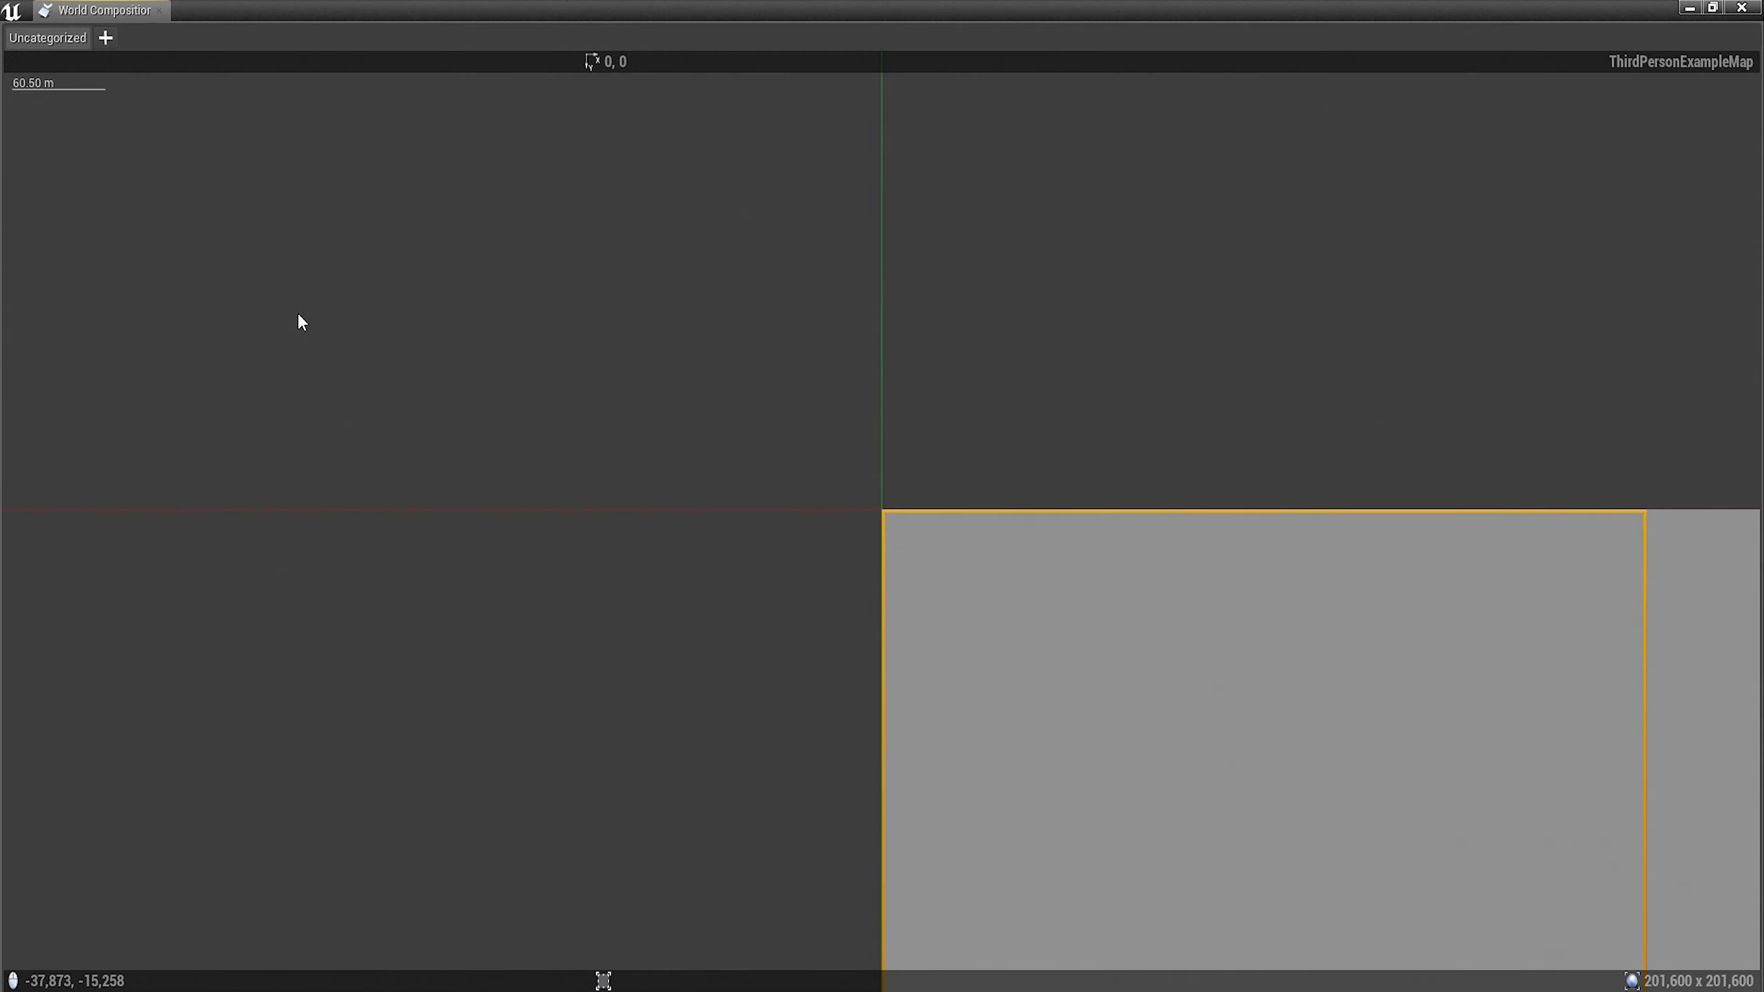
{"action": "scroll", "coordinate": [764, 453], "scroll_direction": "down", "scroll_amount": 5}
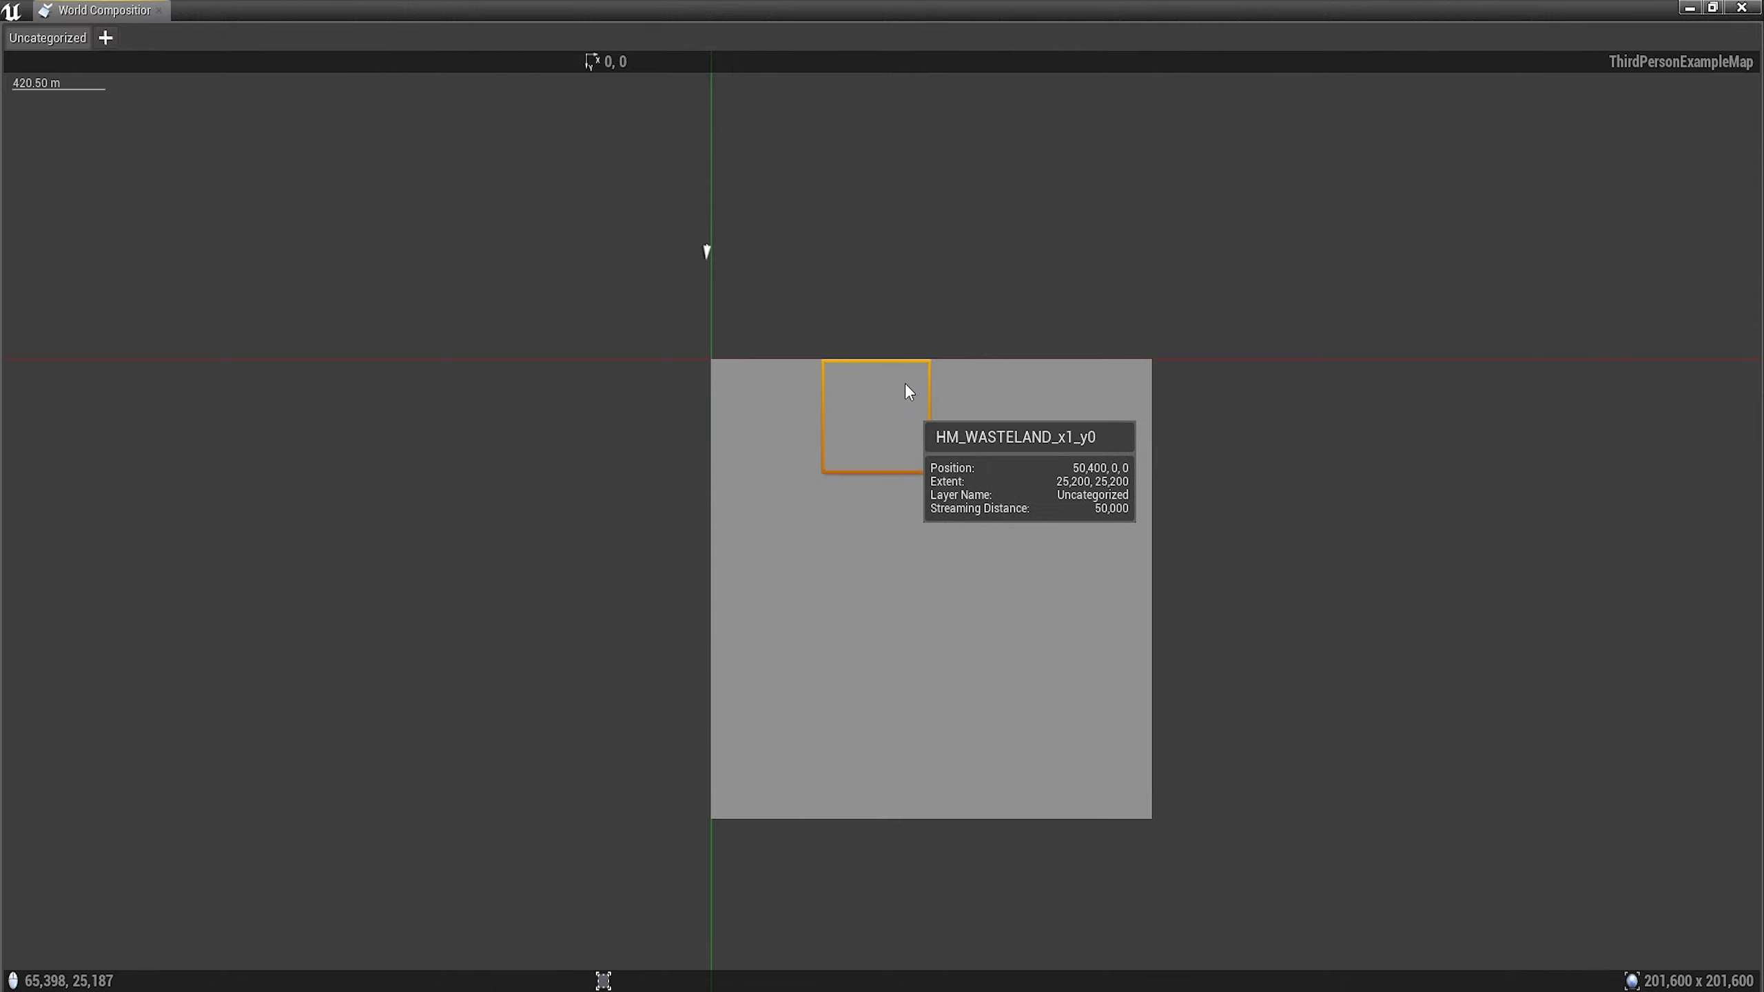
{"action": "left_click", "coordinate": [778, 398]}
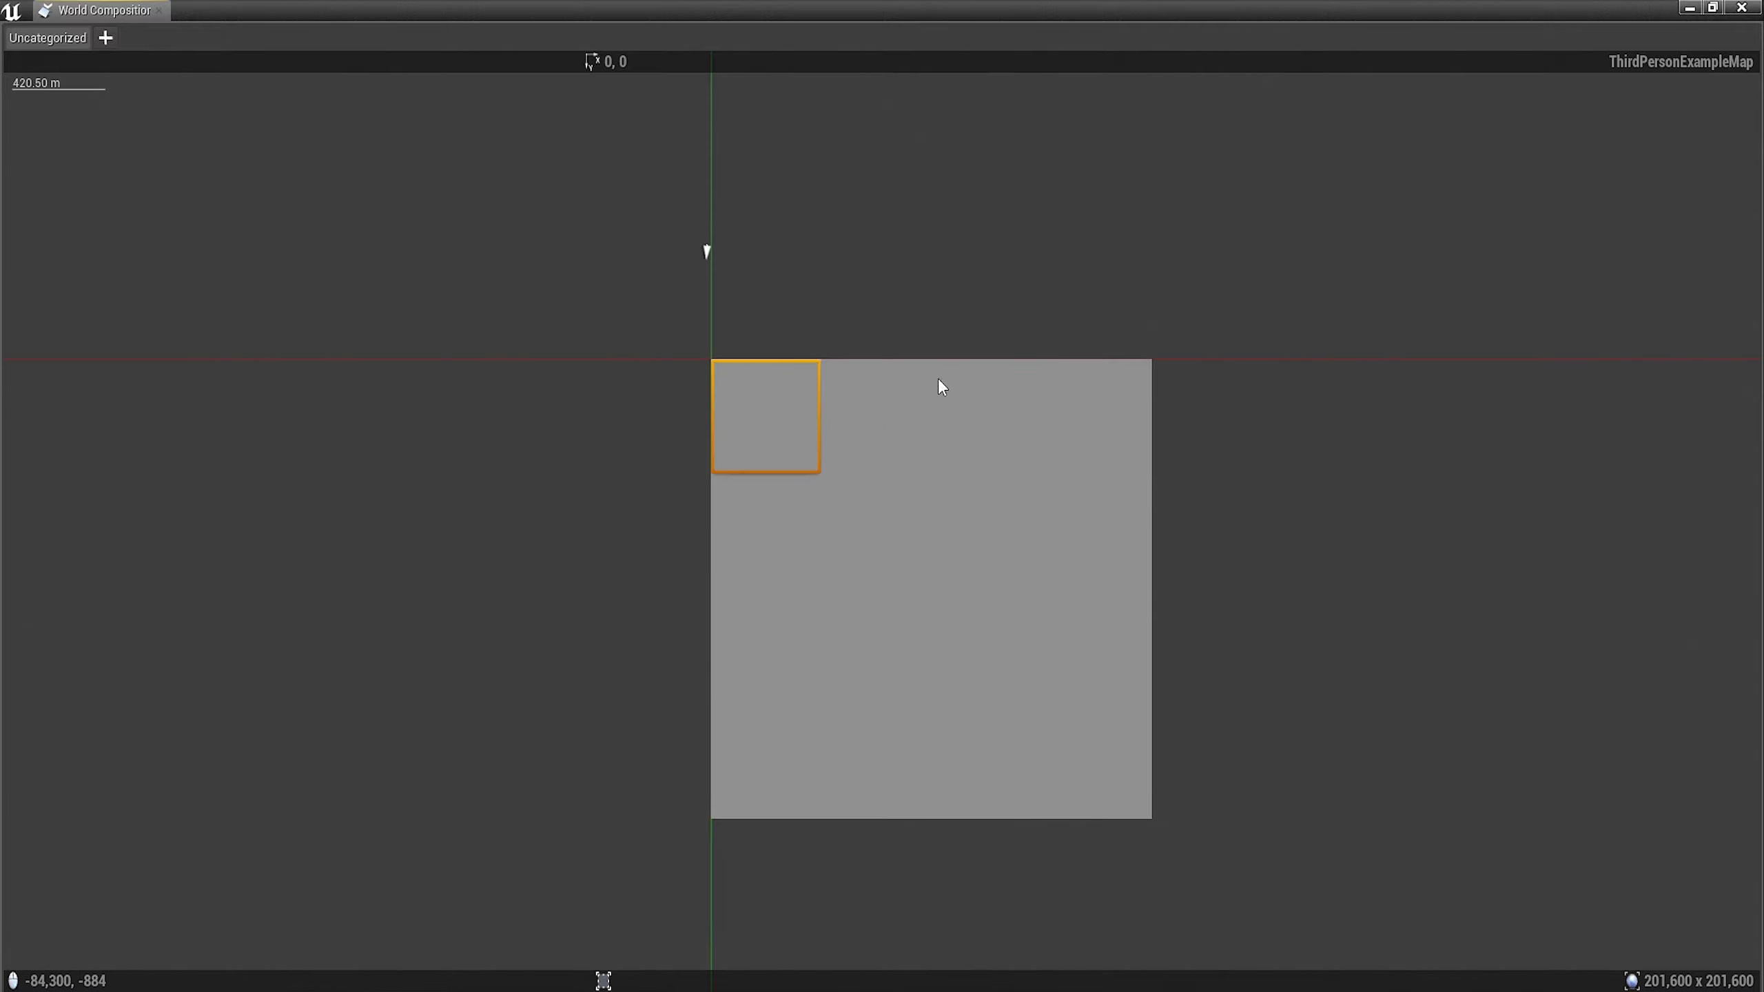
{"action": "left_click_drag", "start_coordinate": [1195, 908], "coordinate": [749, 399]}
{"action": "left_click_drag", "start_coordinate": [750, 402], "coordinate": [750, 401]}
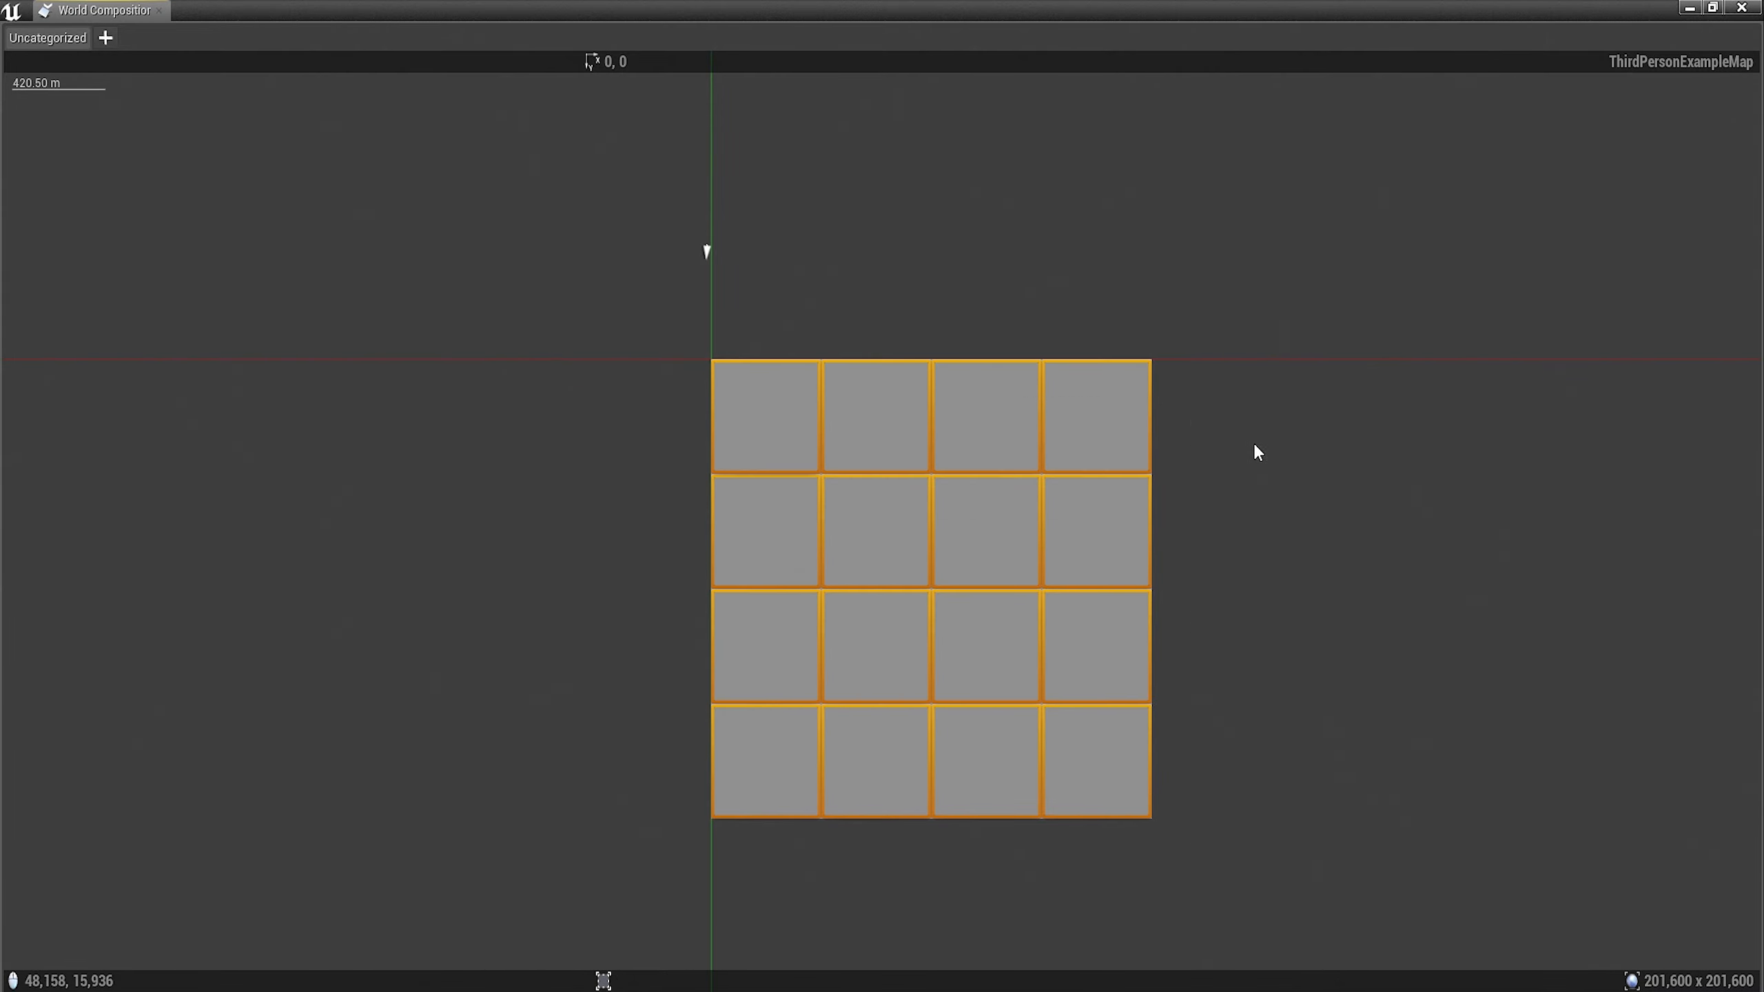
{"action": "right_click", "coordinate": [1101, 426]}
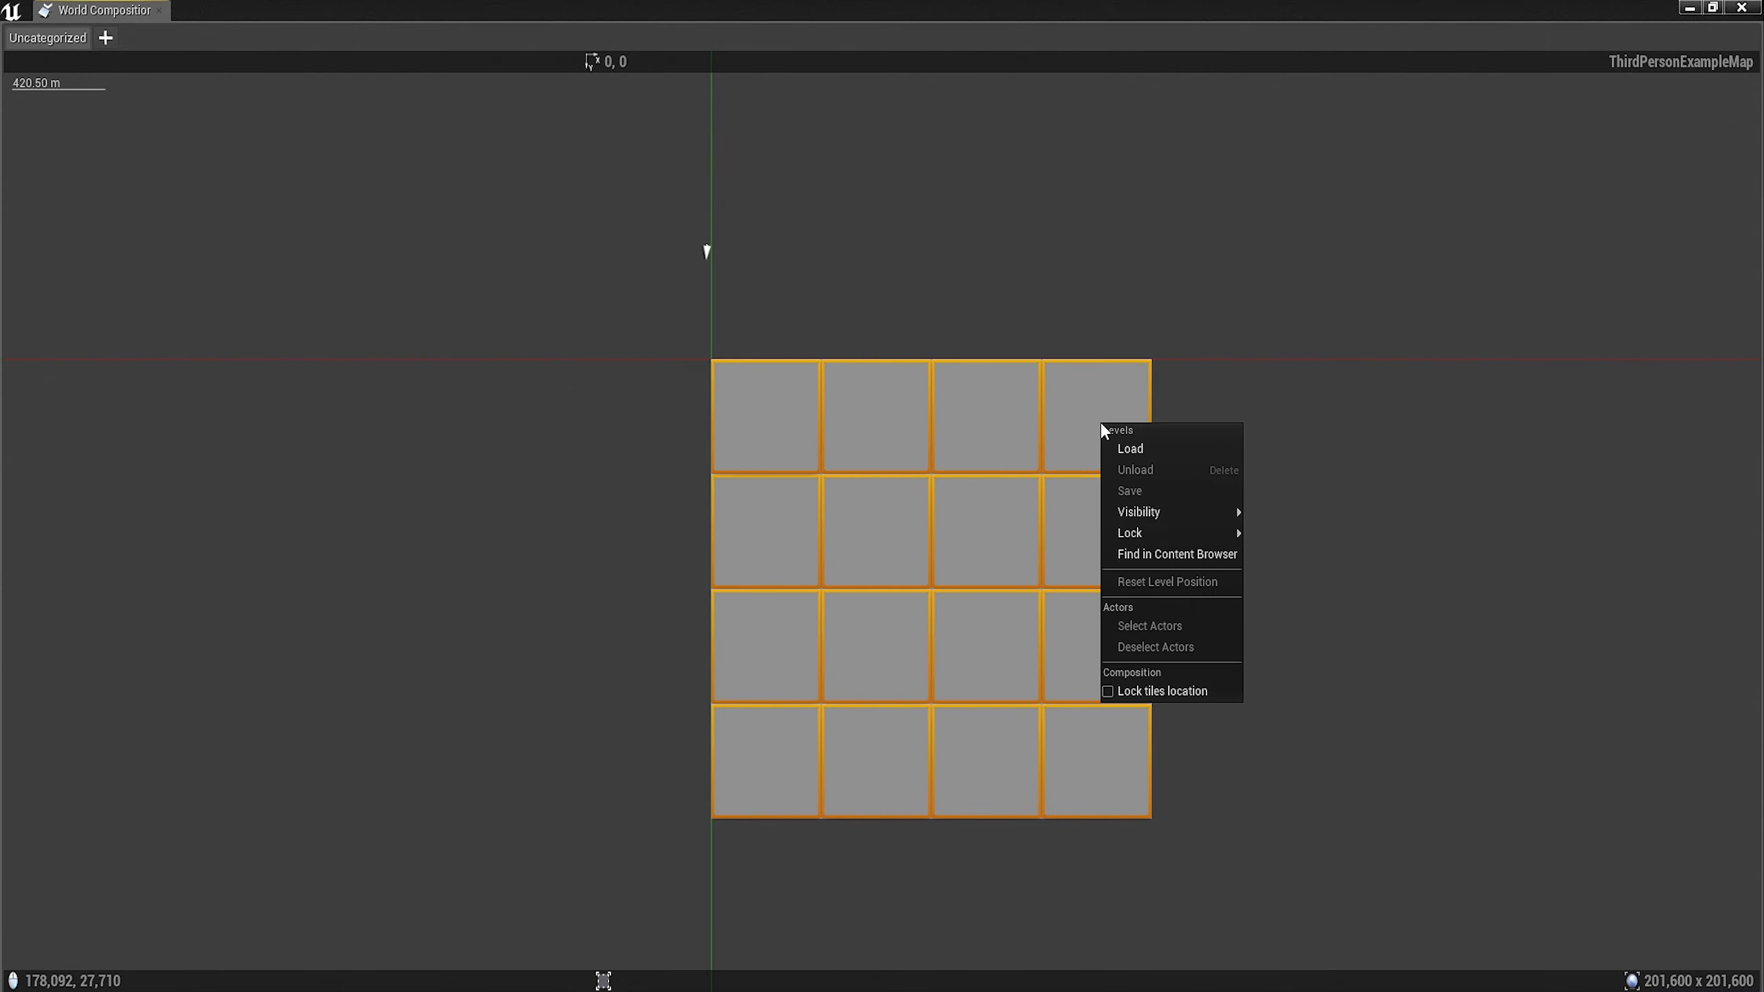
{"action": "left_click", "coordinate": [1159, 452]}
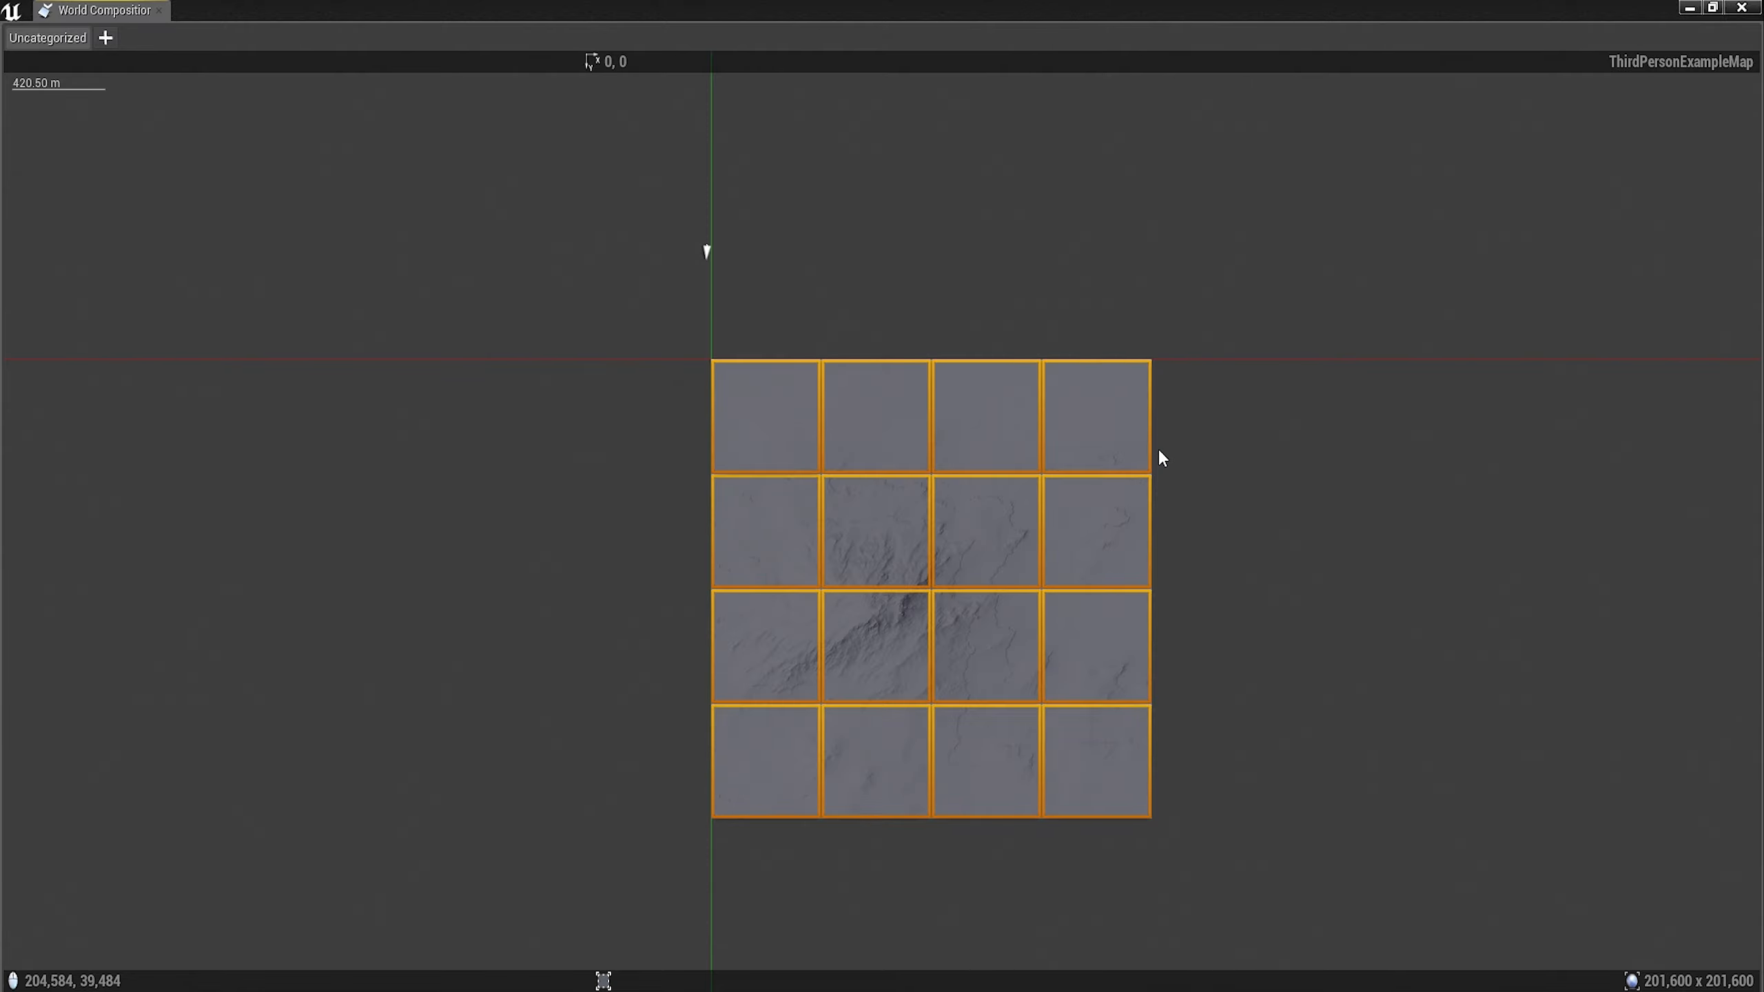
{"action": "left_click", "coordinate": [1297, 460]}
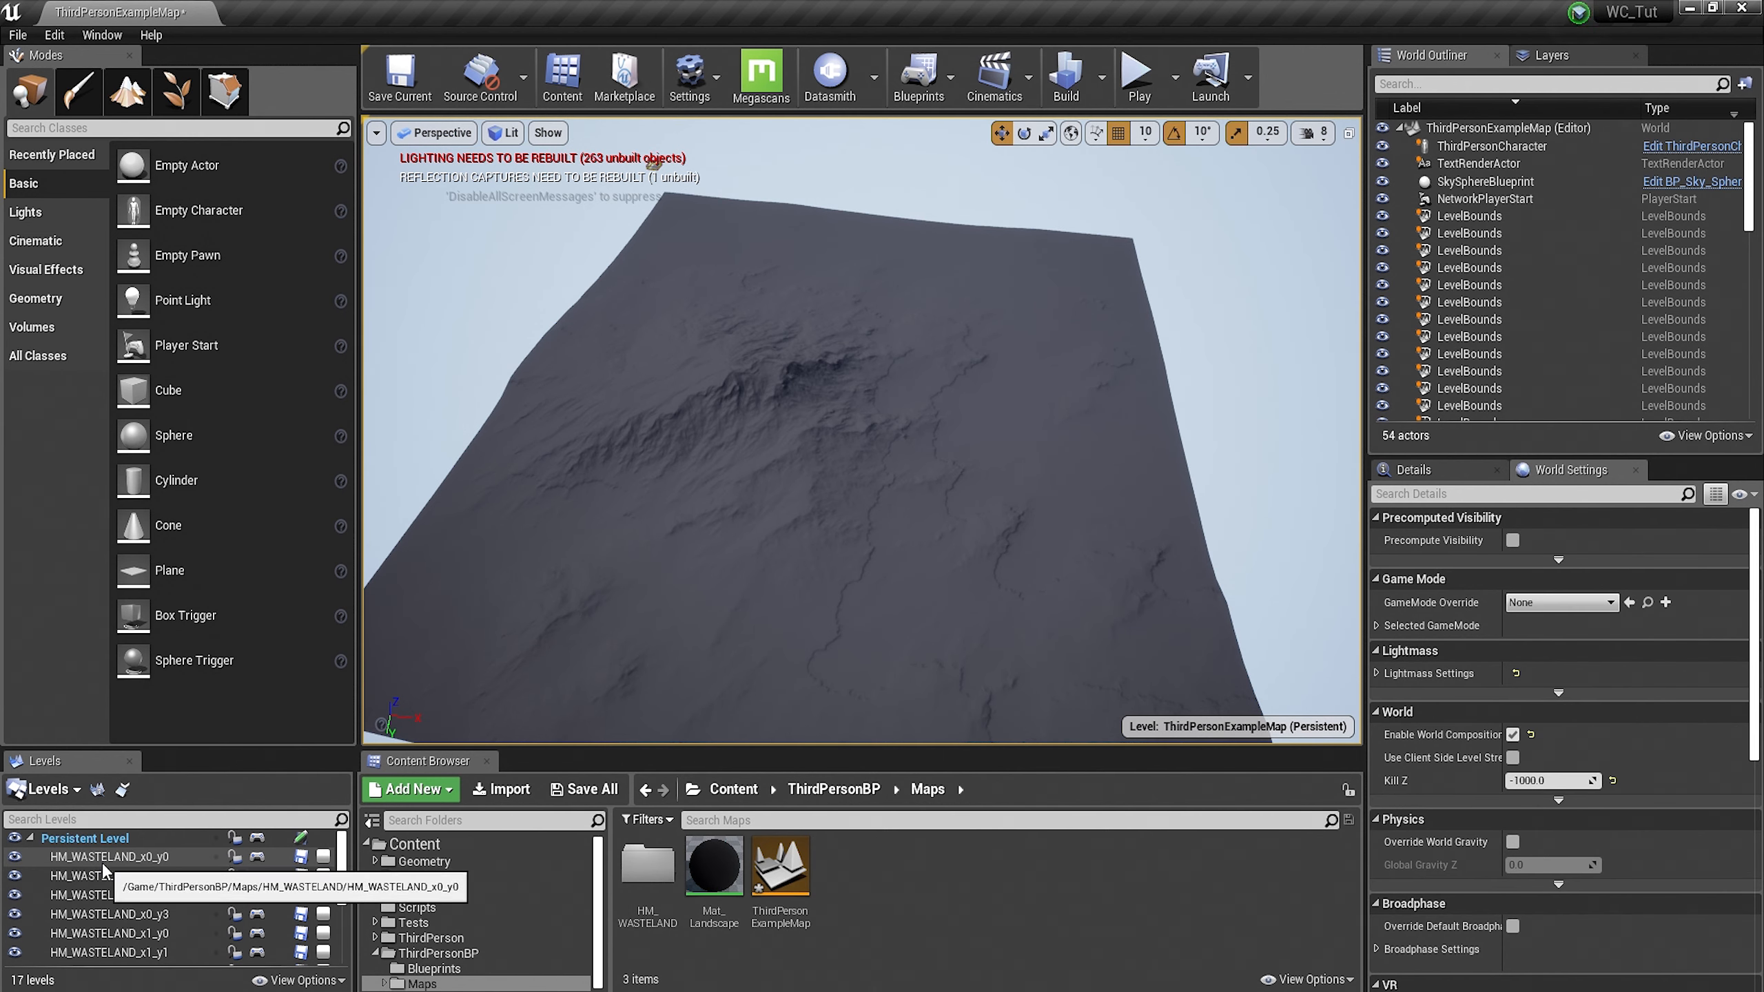
Select several landscape tiles one after another in the viewport to check that they are separate pieces
{"action": "left_click", "coordinate": [1003, 365]}
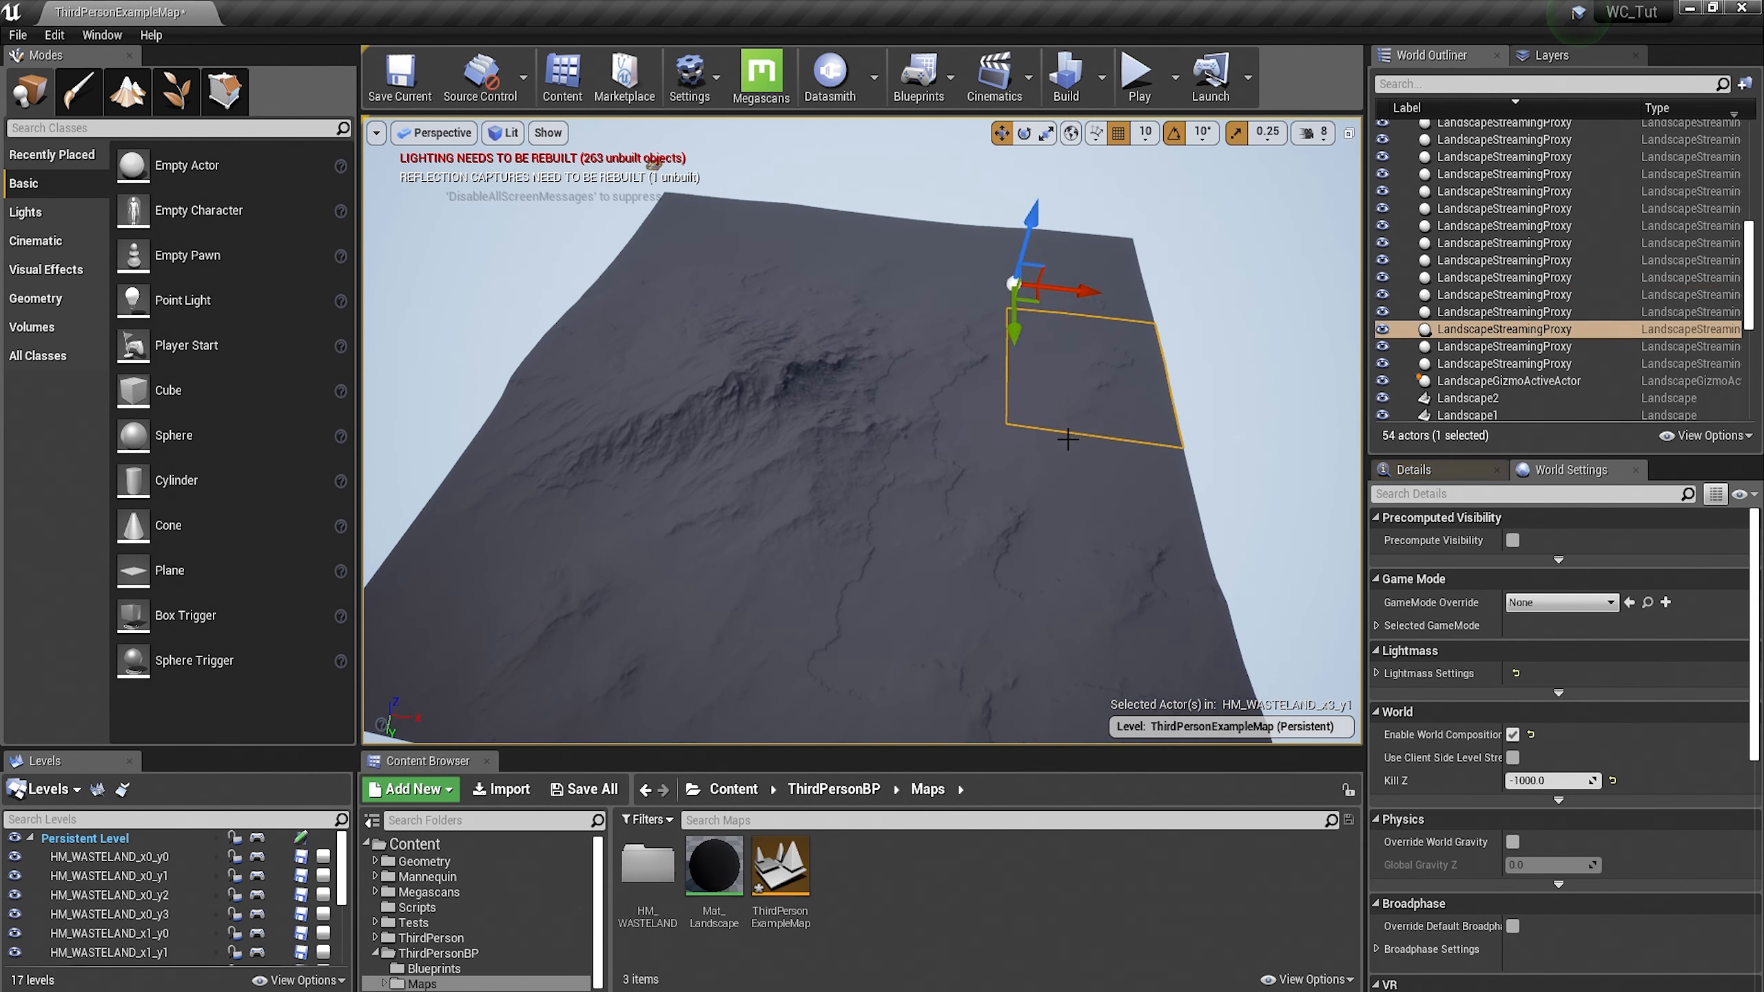
{"action": "left_click", "coordinate": [1055, 504]}
{"action": "left_click", "coordinate": [958, 496]}
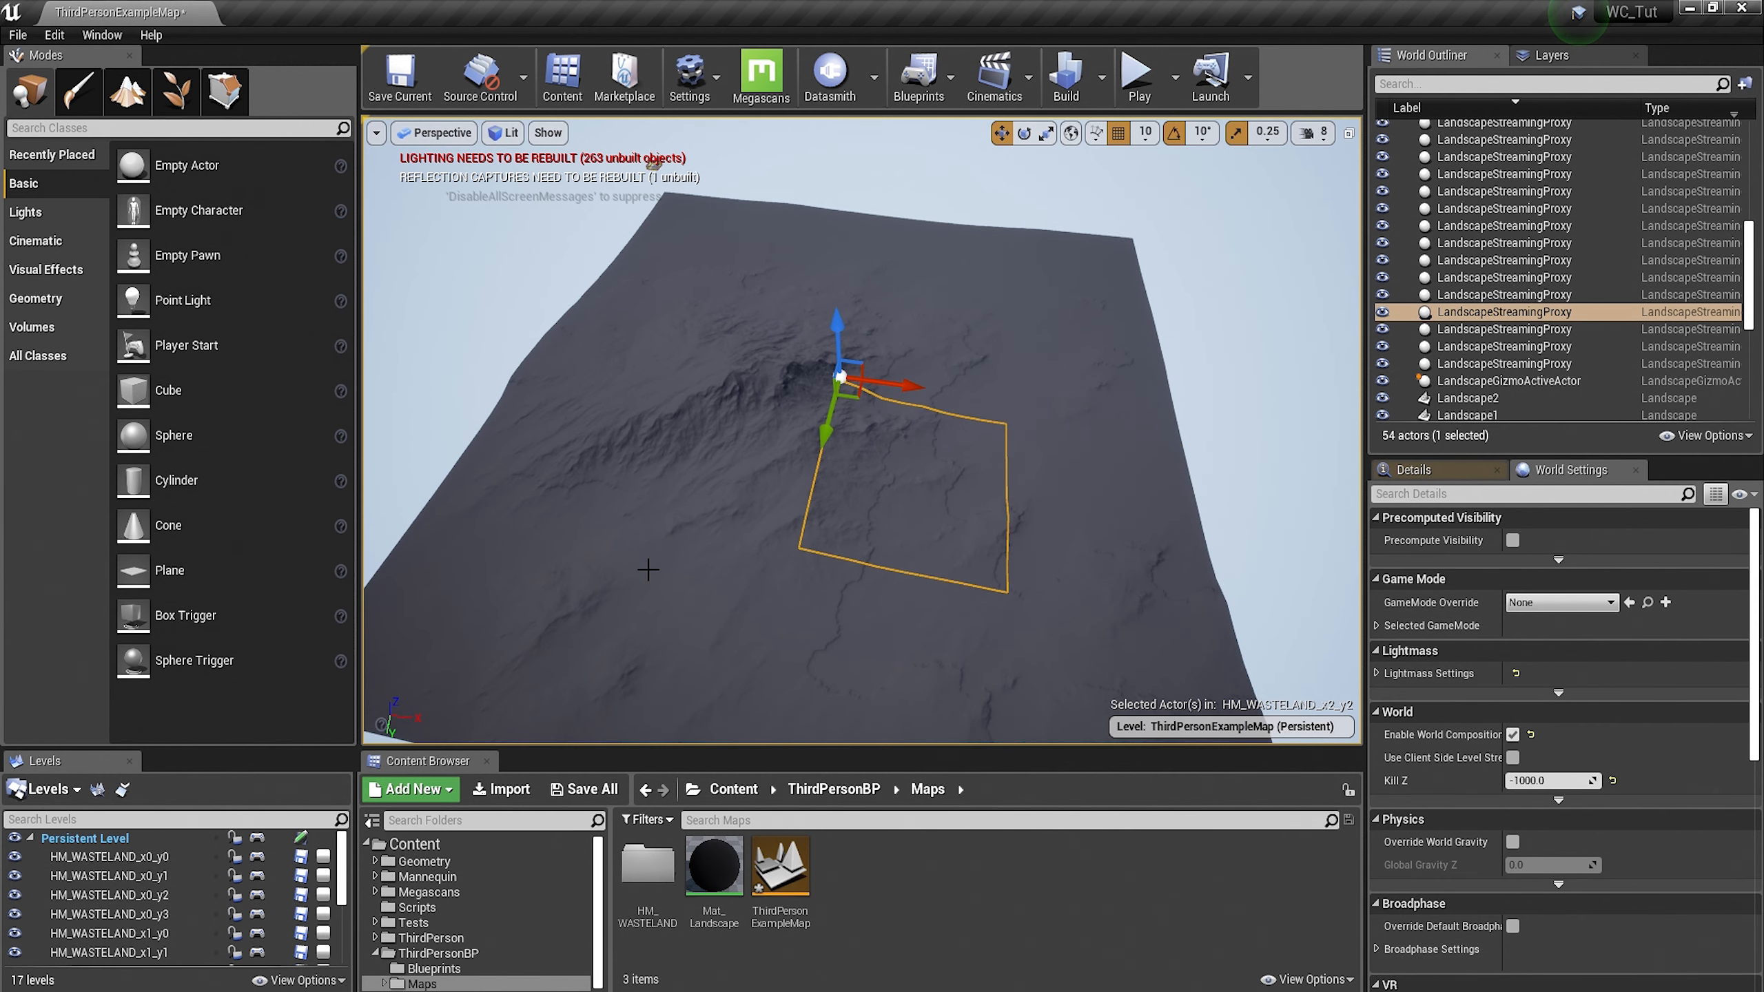
Reopen the World Composition view, select all sixteen tiles, and move them together so the grid is centred on the world origin
{"action": "left_click", "coordinate": [119, 791]}
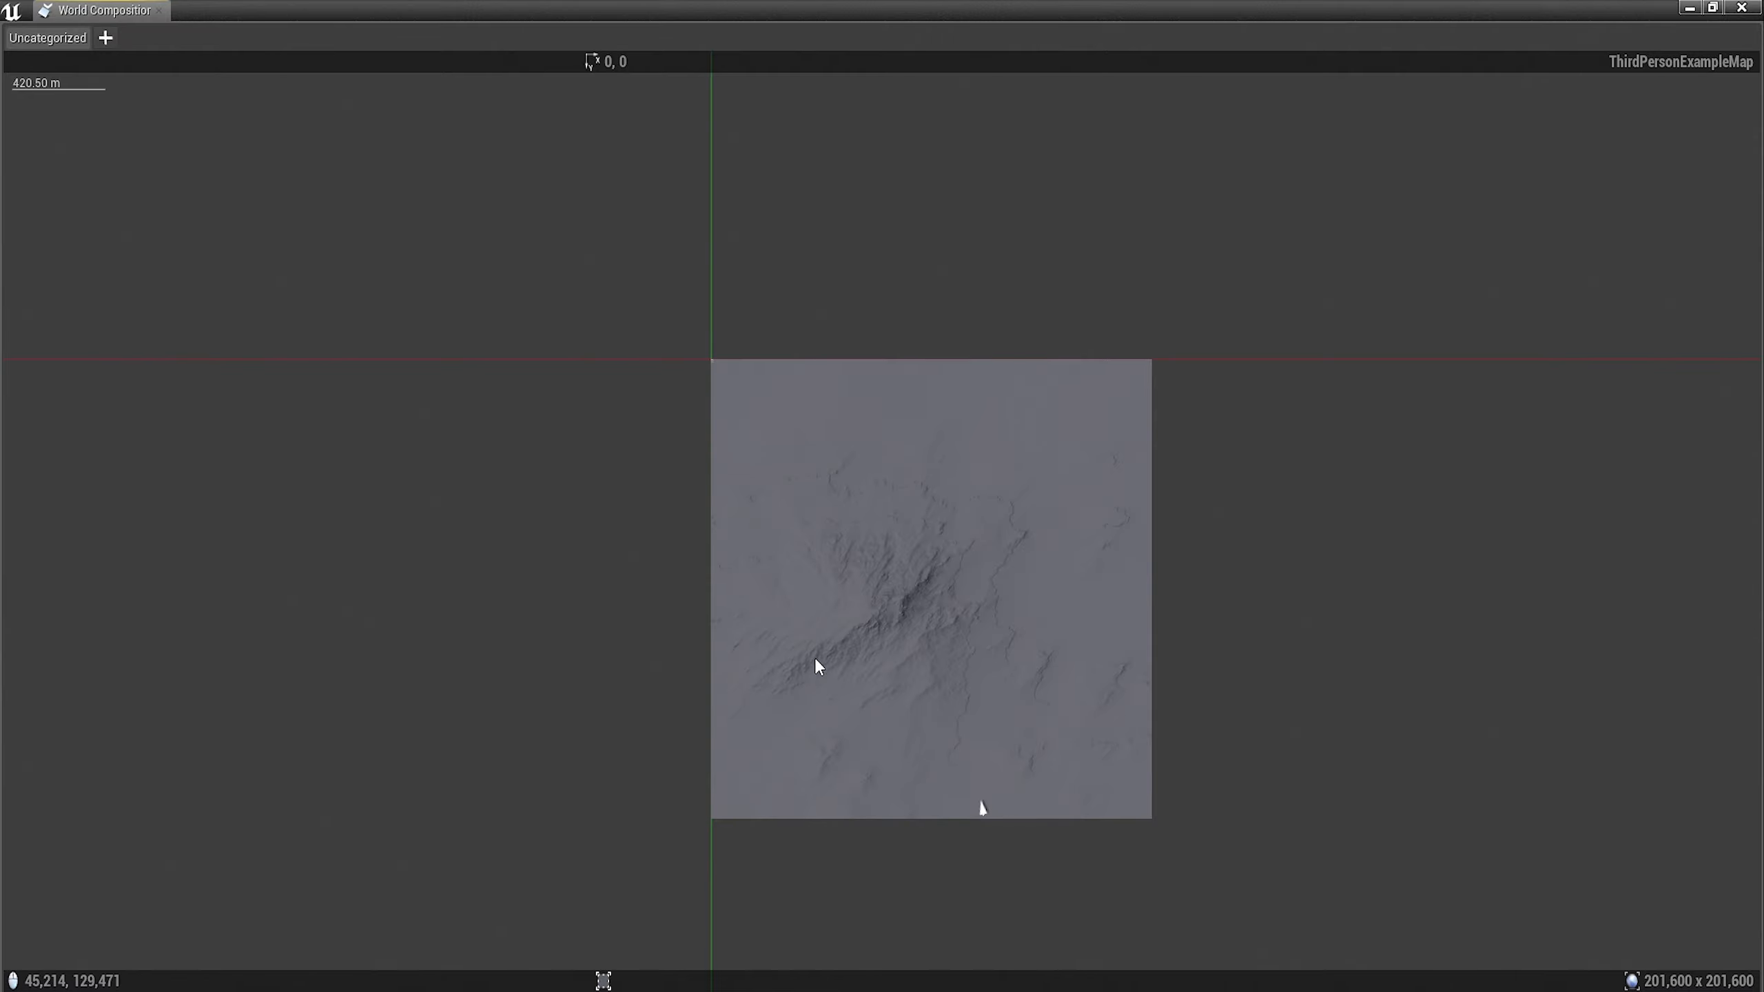
{"action": "scroll", "coordinate": [815, 660], "scroll_direction": "up", "scroll_amount": 1}
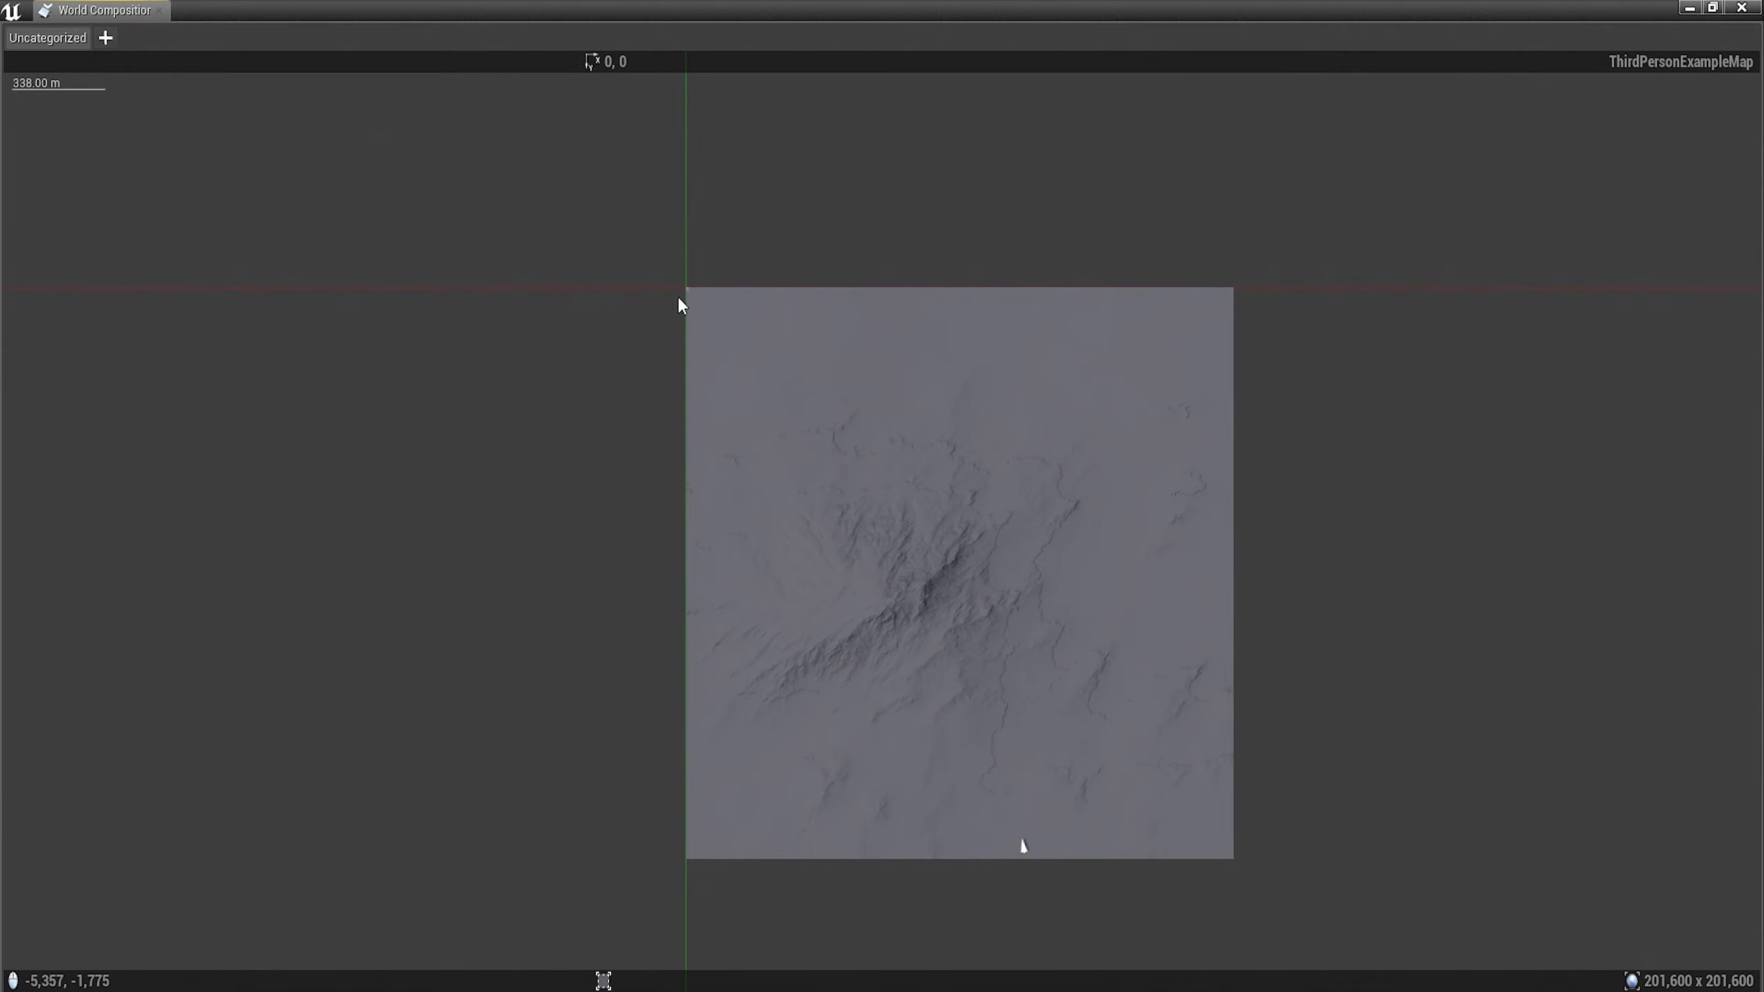
{"action": "left_click_drag", "start_coordinate": [1272, 914], "coordinate": [741, 381]}
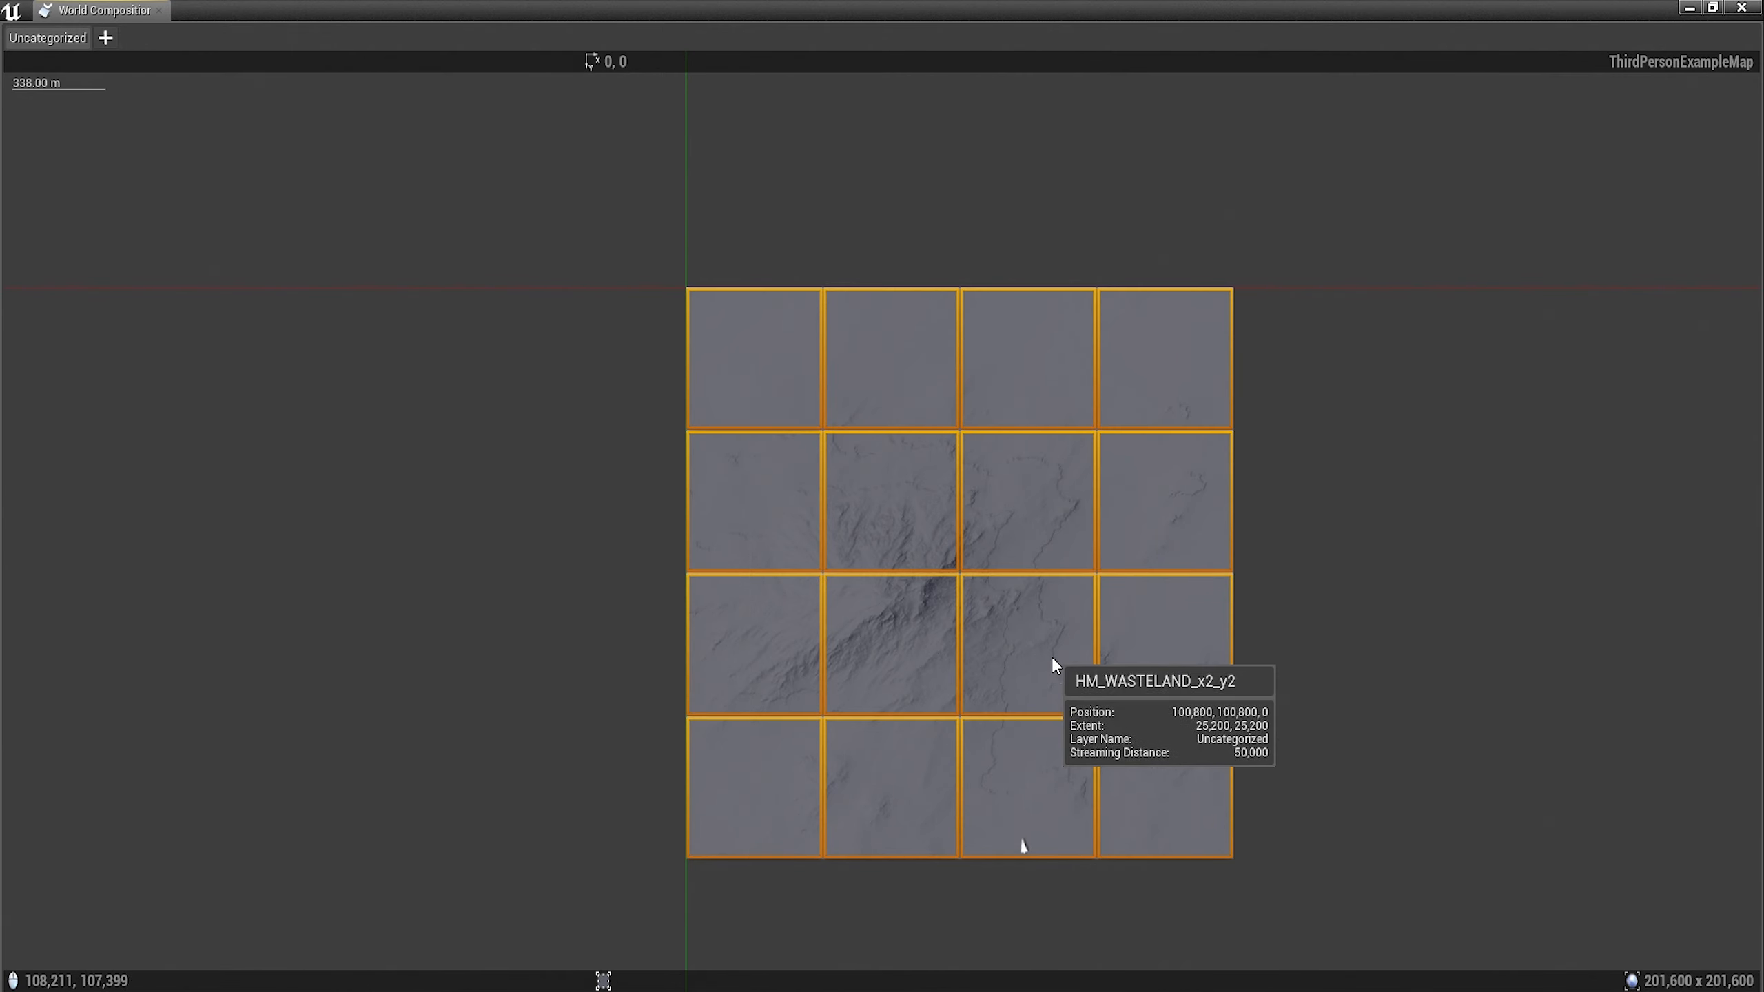
{"action": "left_click_drag", "start_coordinate": [1042, 667], "coordinate": [785, 399]}
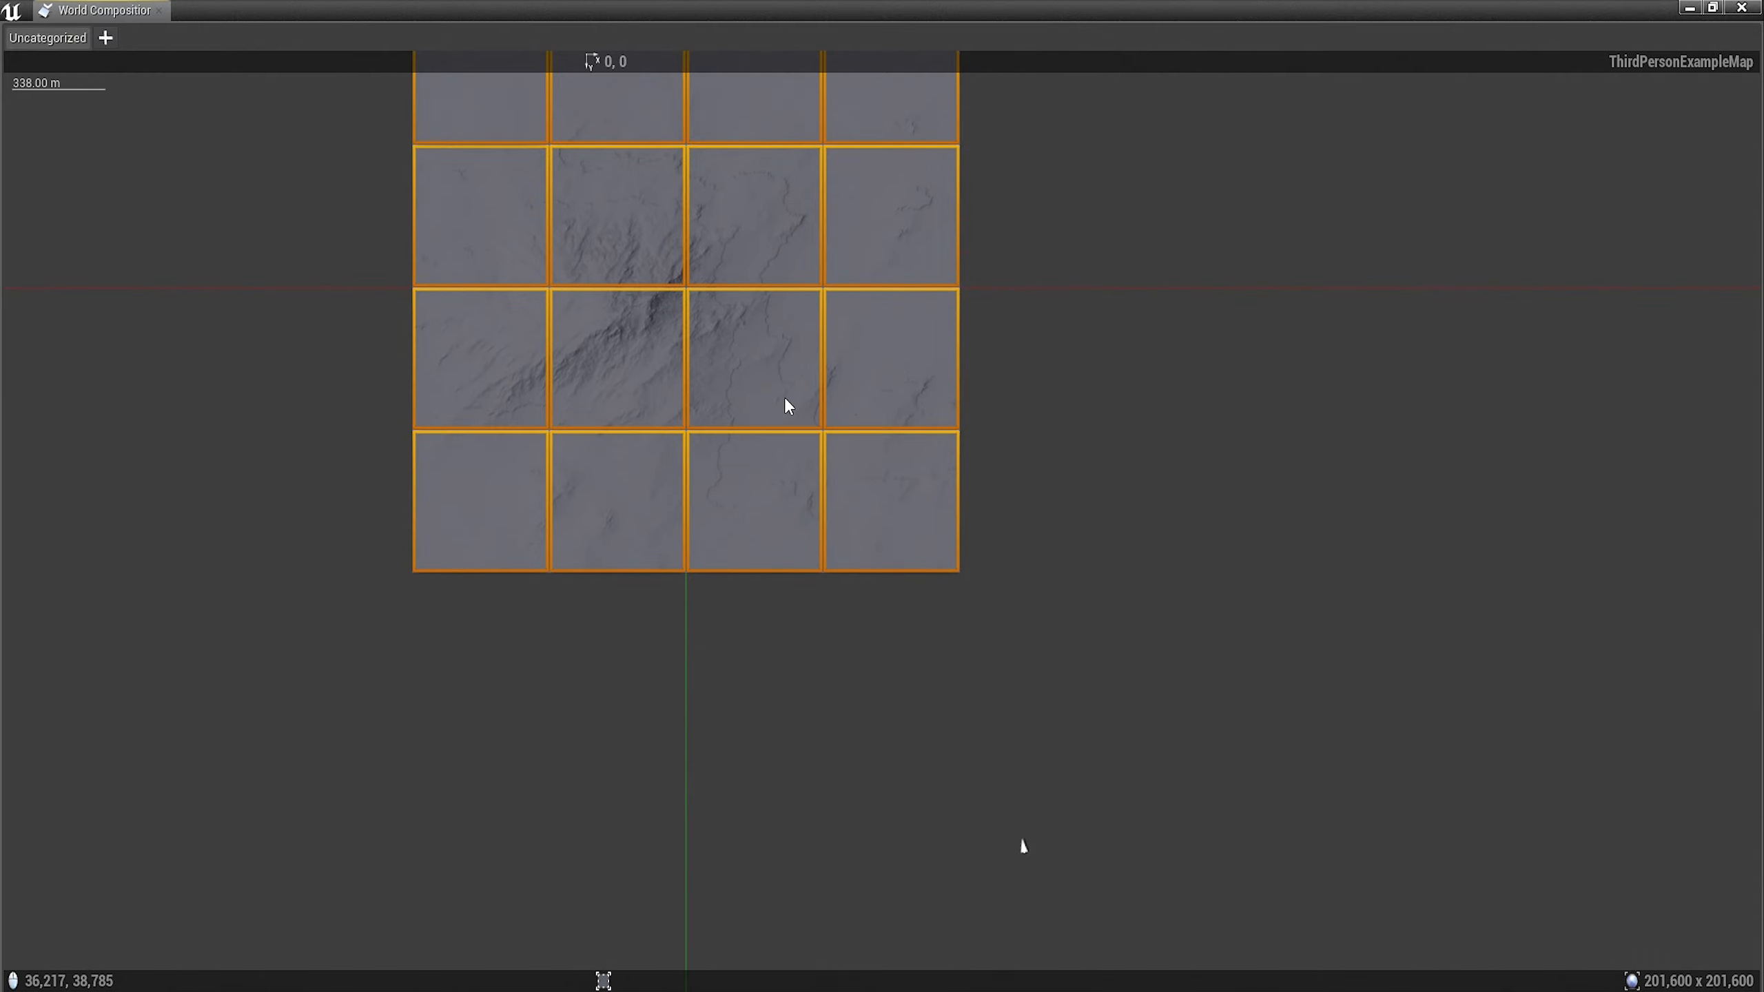
{"action": "right_click_drag", "start_coordinate": [1106, 366], "coordinate": [1312, 630]}
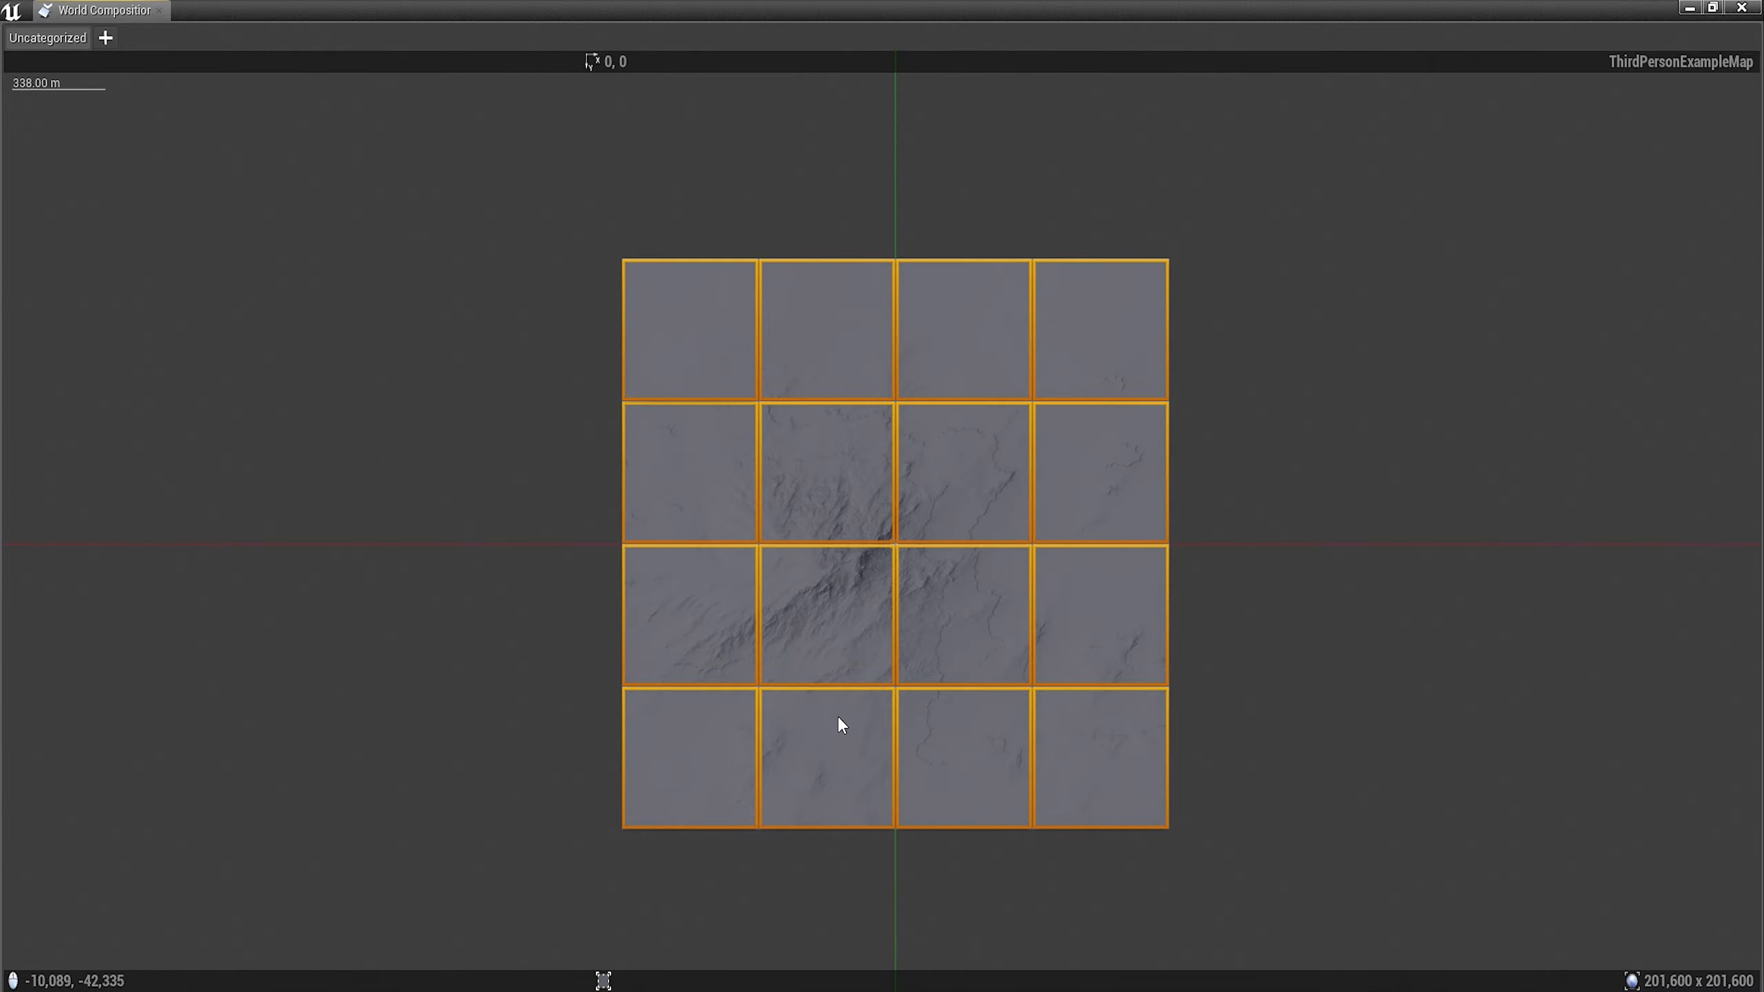
{"action": "left_click", "coordinate": [1190, 675]}
Move tile HM_WASTELAND_x3_y0 diagonally outward from the grid, about half a tile along X and a quarter tile along Y
{"action": "left_click", "coordinate": [1083, 320]}
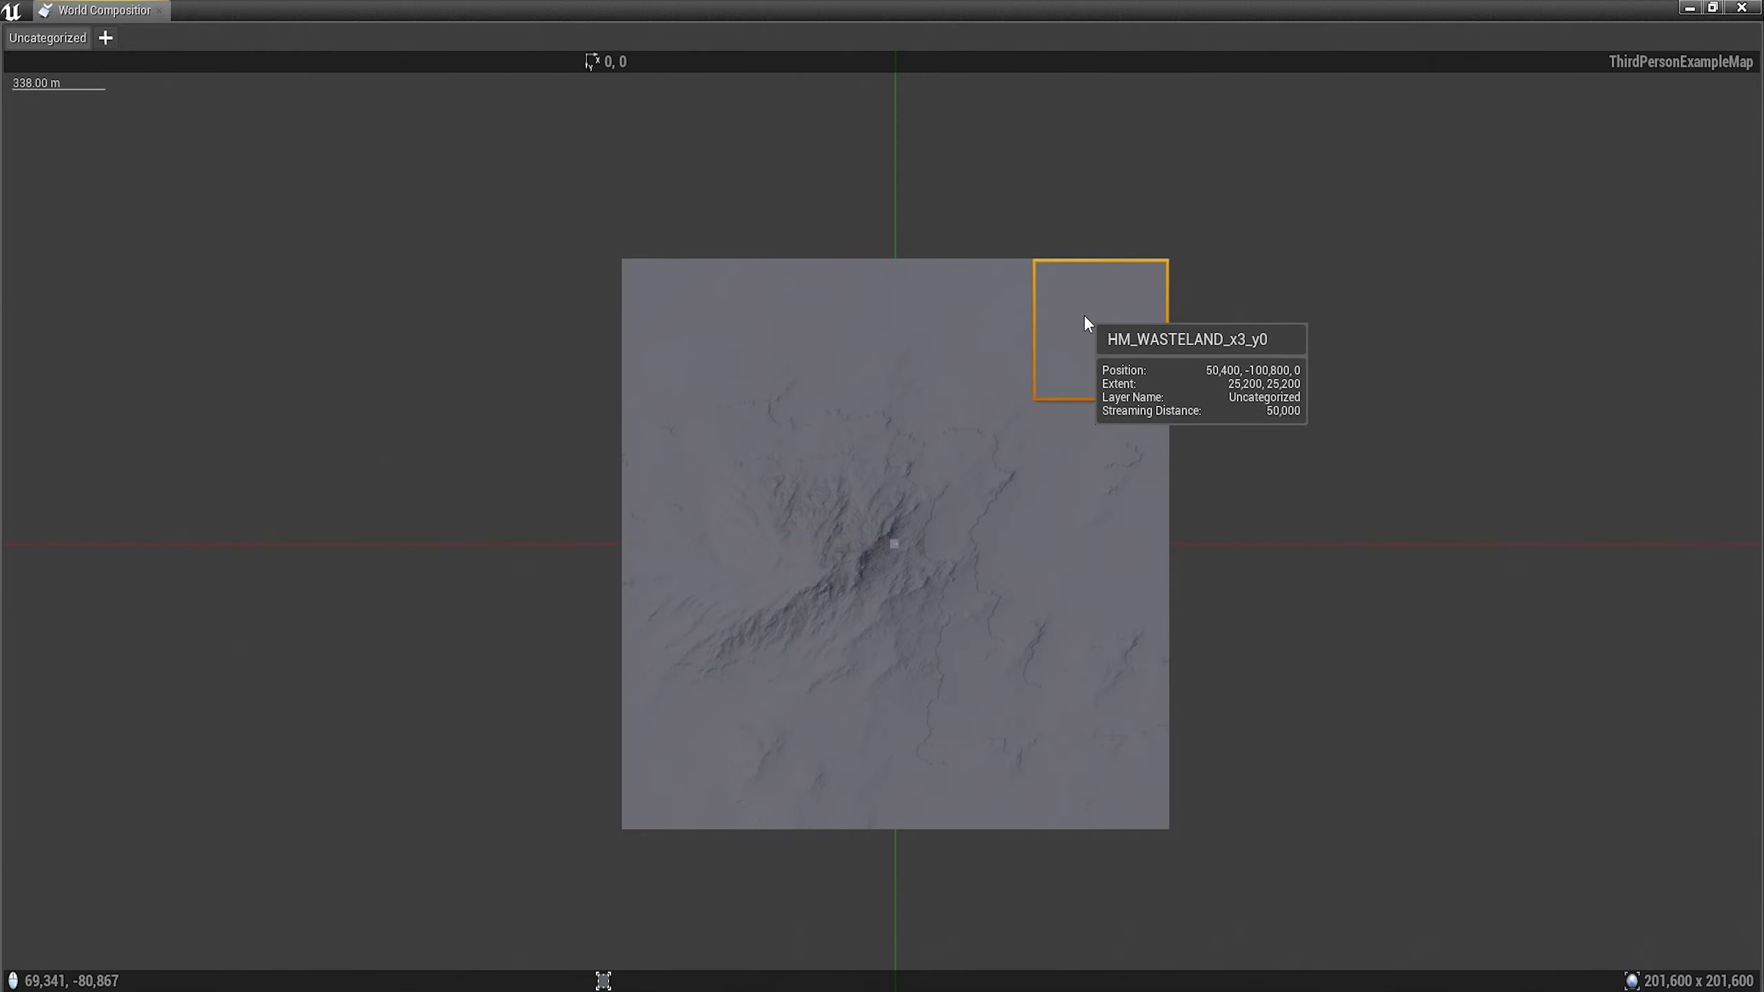
{"action": "left_click_drag", "start_coordinate": [1086, 319], "coordinate": [1145, 285]}
{"action": "left_click", "coordinate": [1319, 433]}
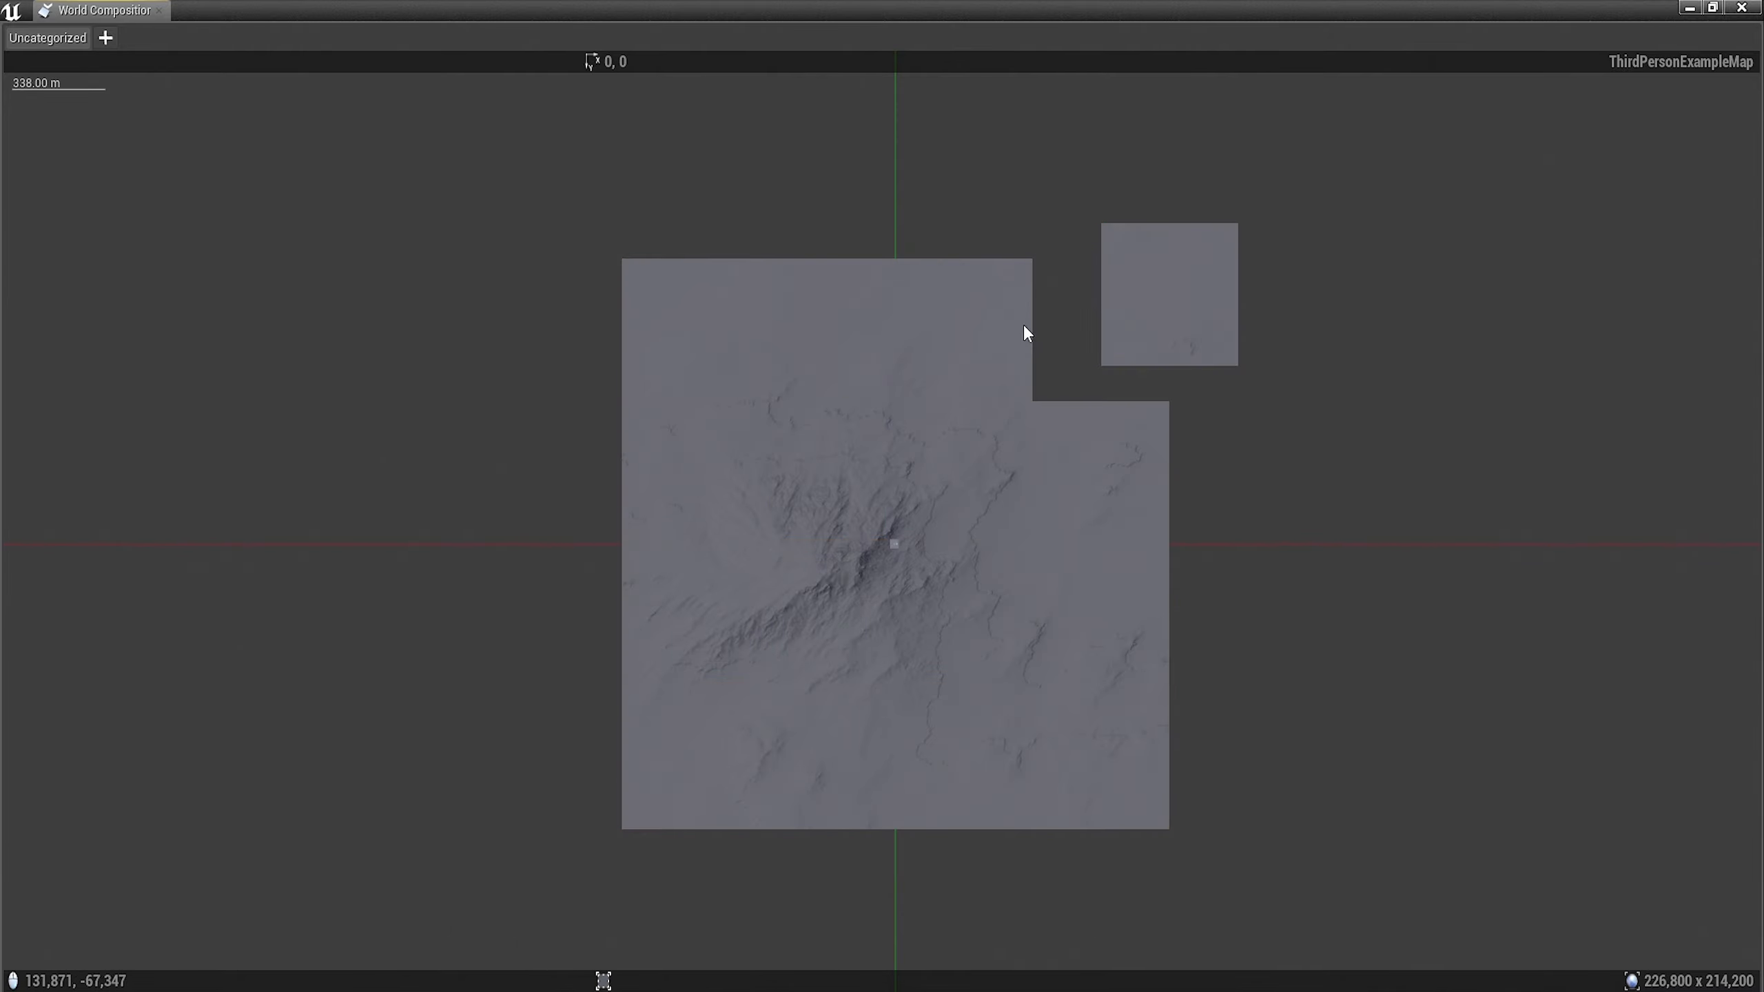
Check the displaced corner tile in the level viewport and try pulling tiles x3_y1 and x3_y2 outward from the grid in World Composition
{"action": "left_click", "coordinate": [1740, 8]}
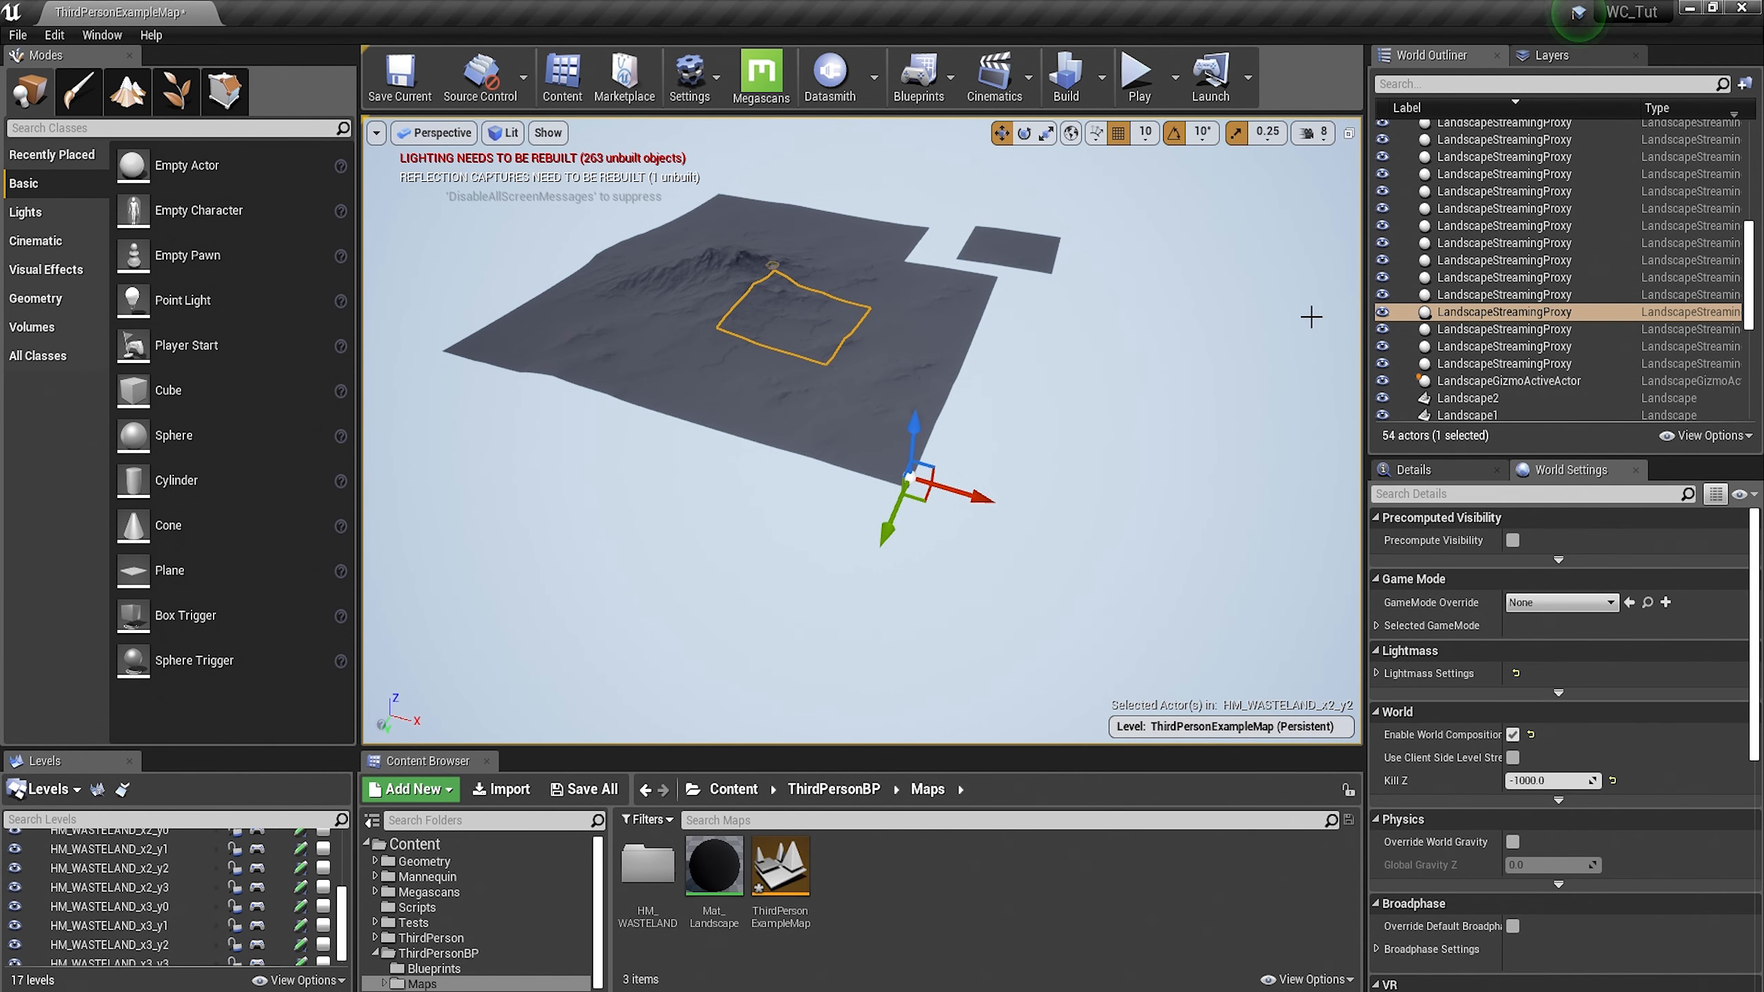
{"action": "left_click_drag", "start_coordinate": [1111, 304], "coordinate": [1193, 327]}
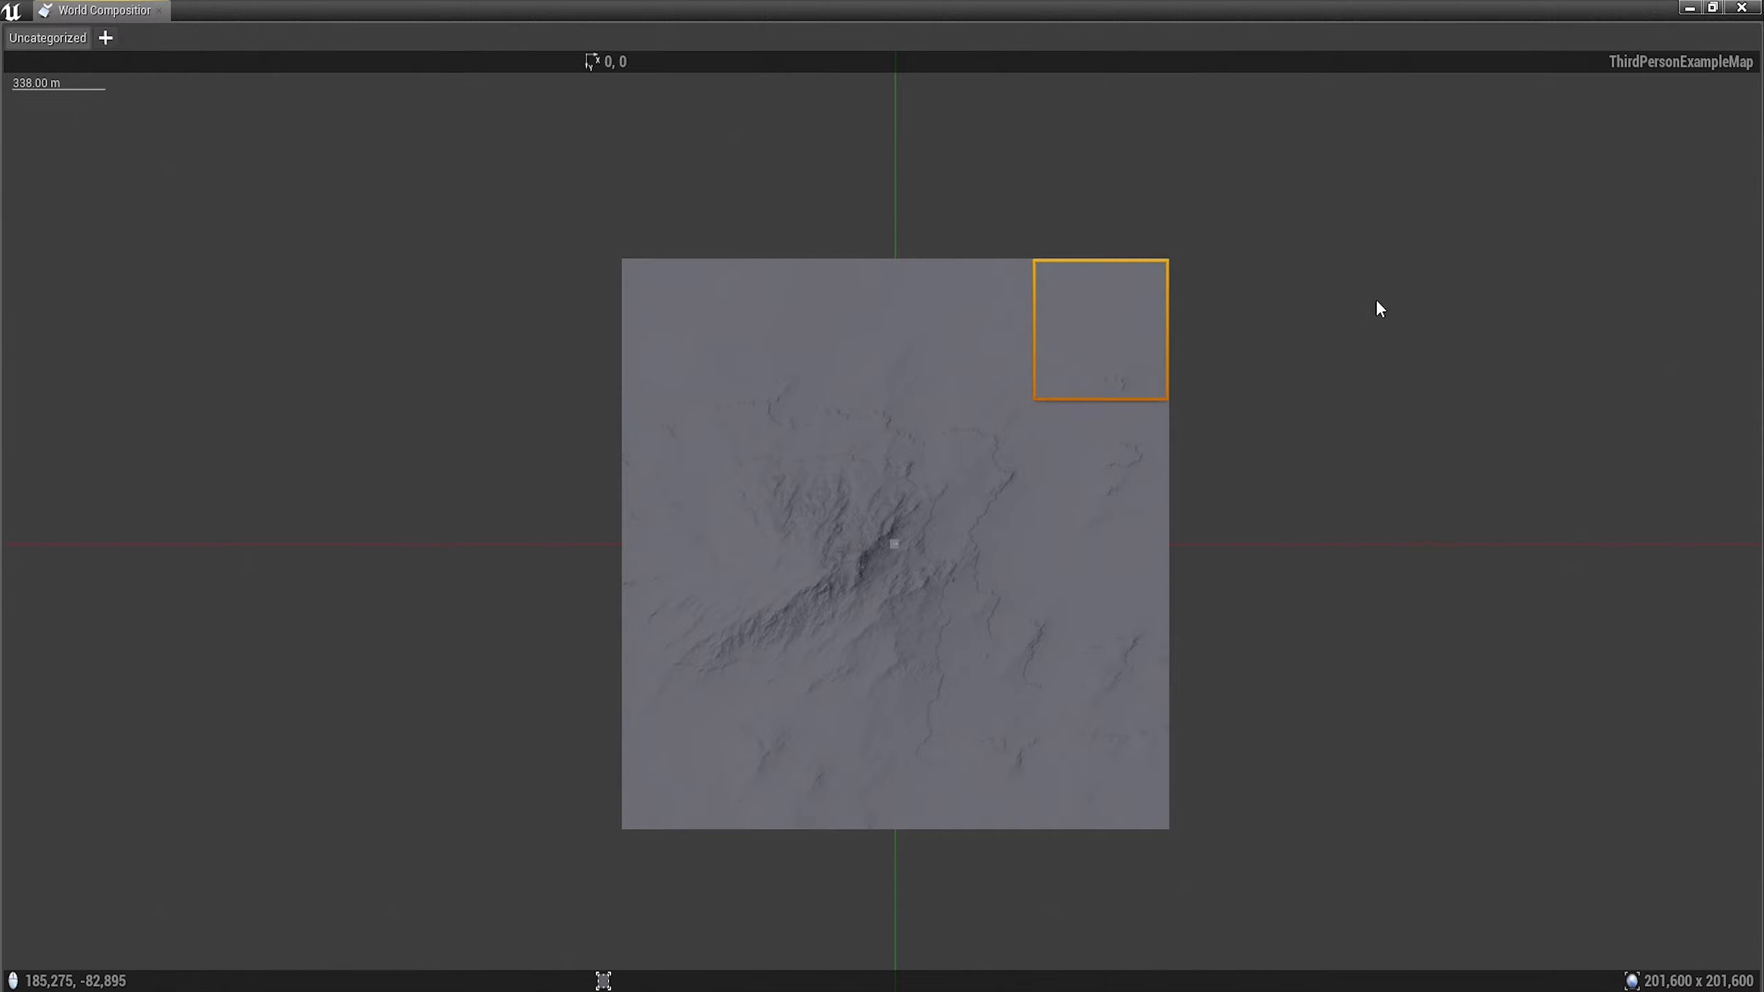
{"action": "left_click", "coordinate": [1378, 307]}
{"action": "left_click_drag", "start_coordinate": [1157, 479], "coordinate": [1267, 447]}
{"action": "left_click_drag", "start_coordinate": [1128, 565], "coordinate": [1192, 557]}
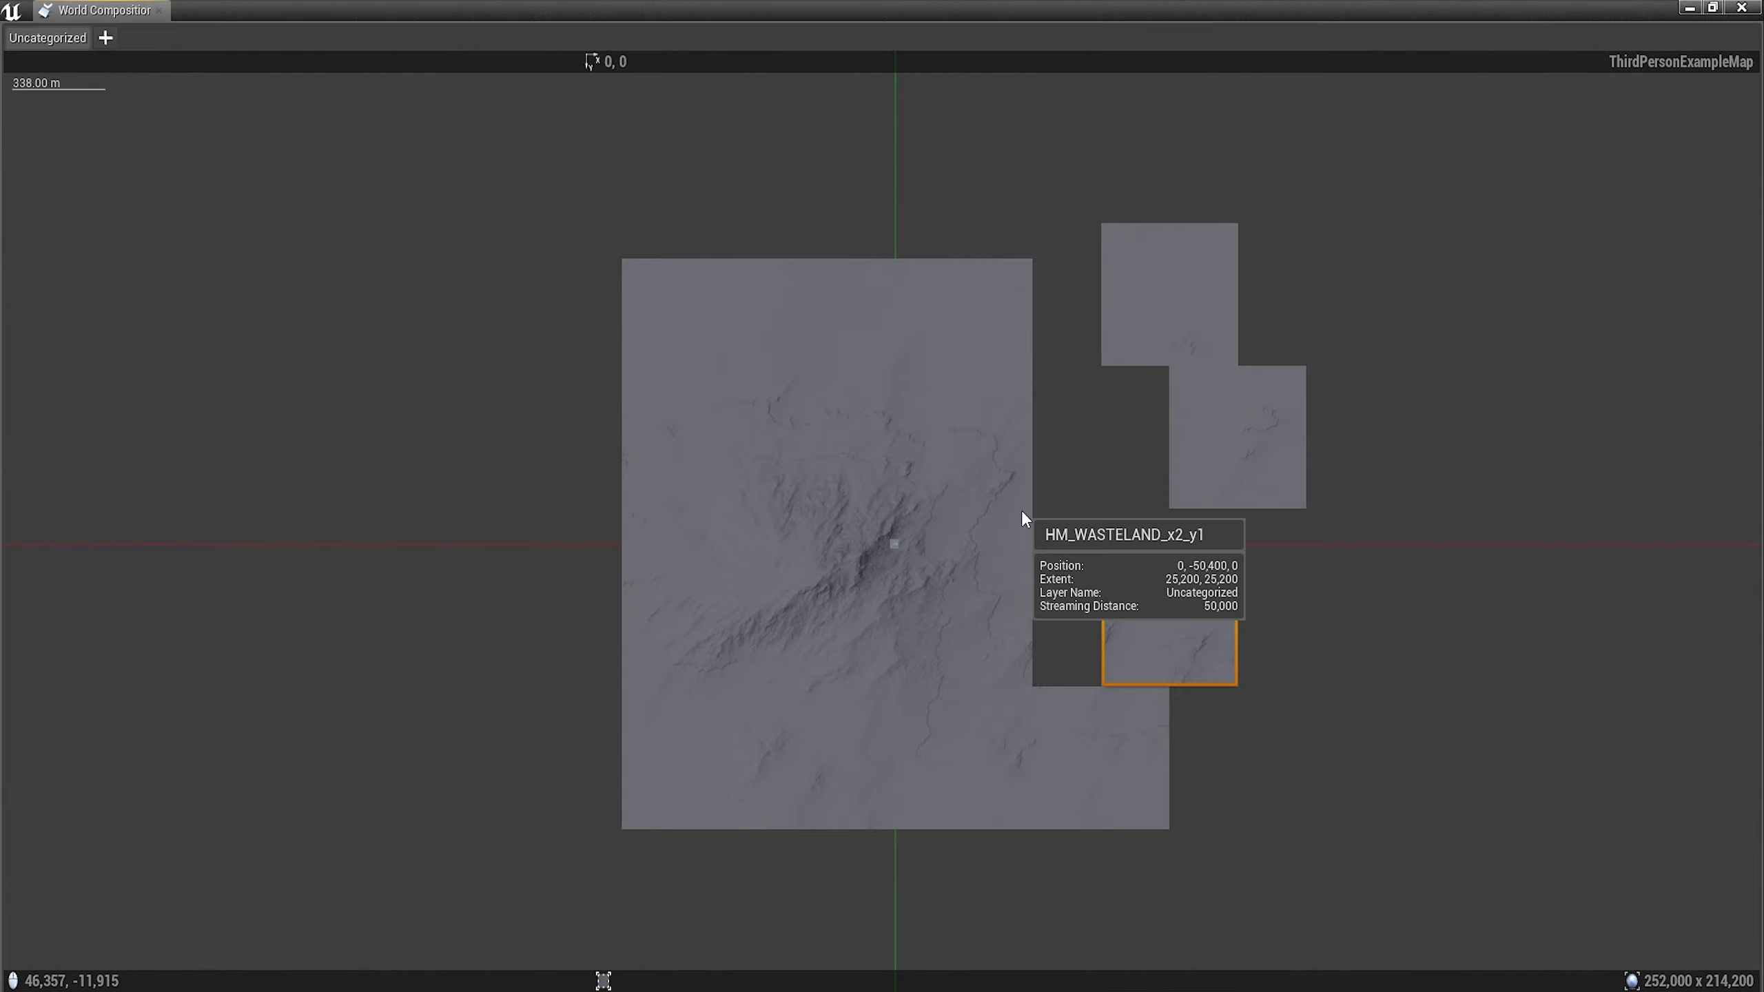
Snap tiles x3_y2, x3_y1 and x3_y0 back into their original positions in the landscape grid
{"action": "left_click_drag", "start_coordinate": [1121, 612], "coordinate": [1096, 613]}
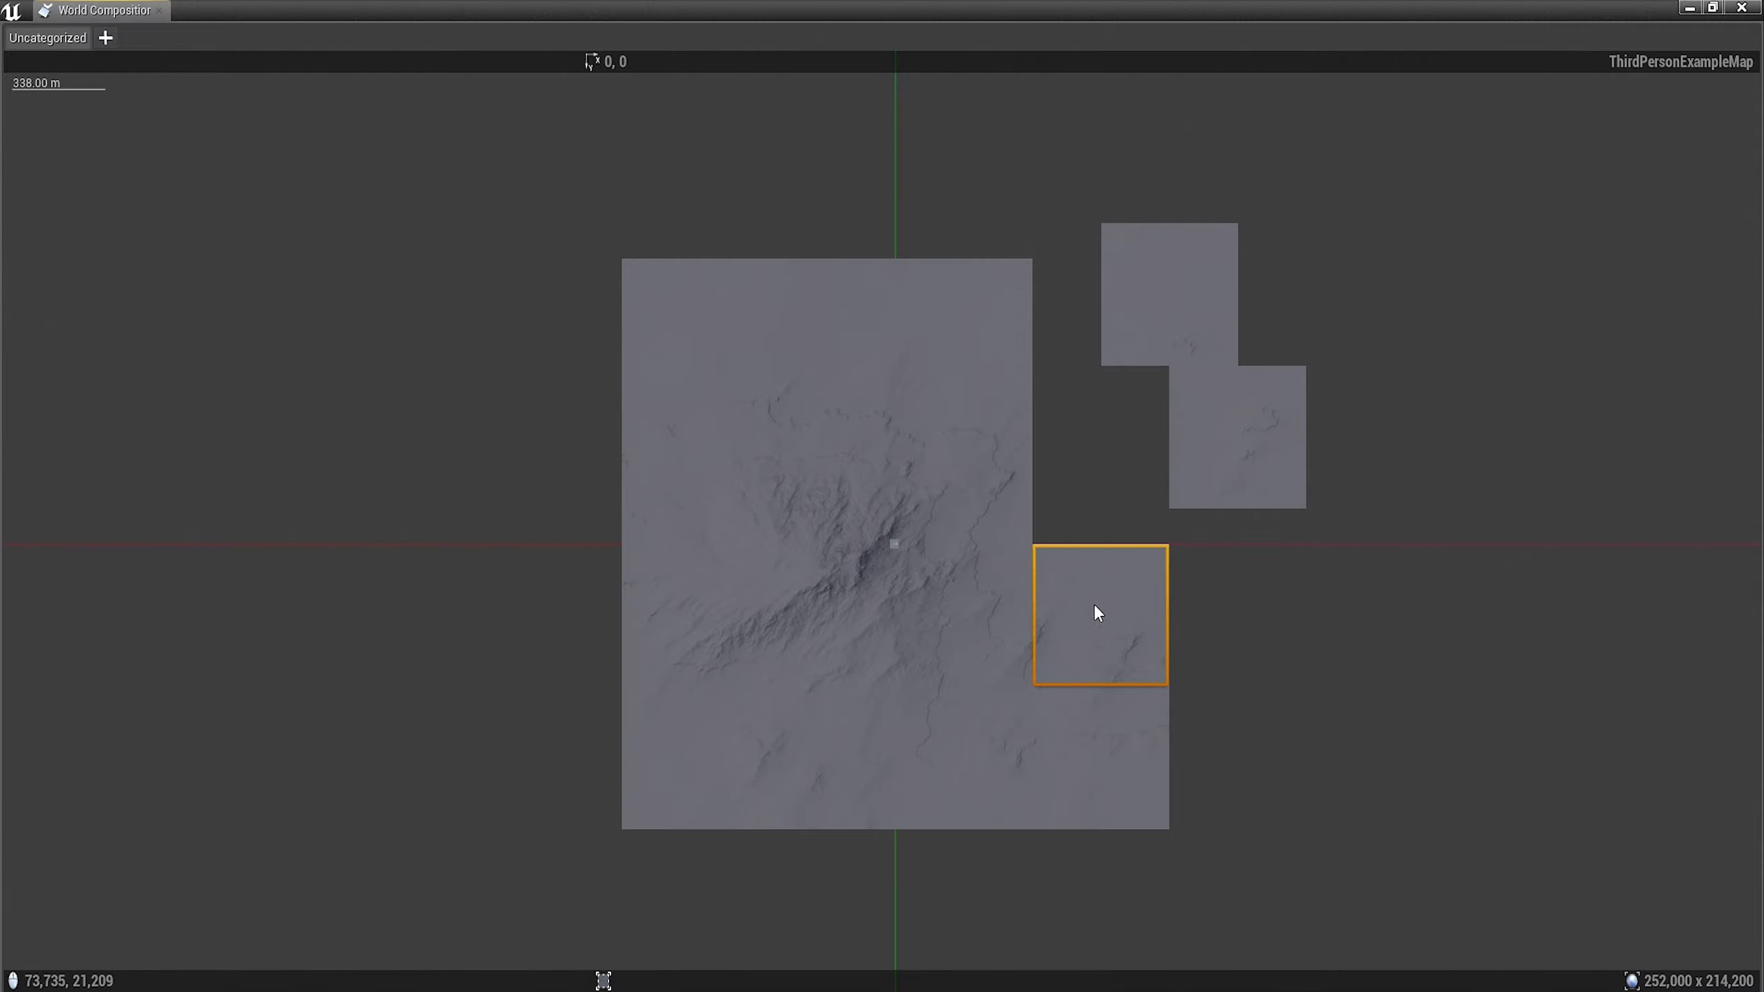
{"action": "left_click_drag", "start_coordinate": [1260, 436], "coordinate": [1132, 479]}
{"action": "left_click_drag", "start_coordinate": [1206, 326], "coordinate": [1121, 362]}
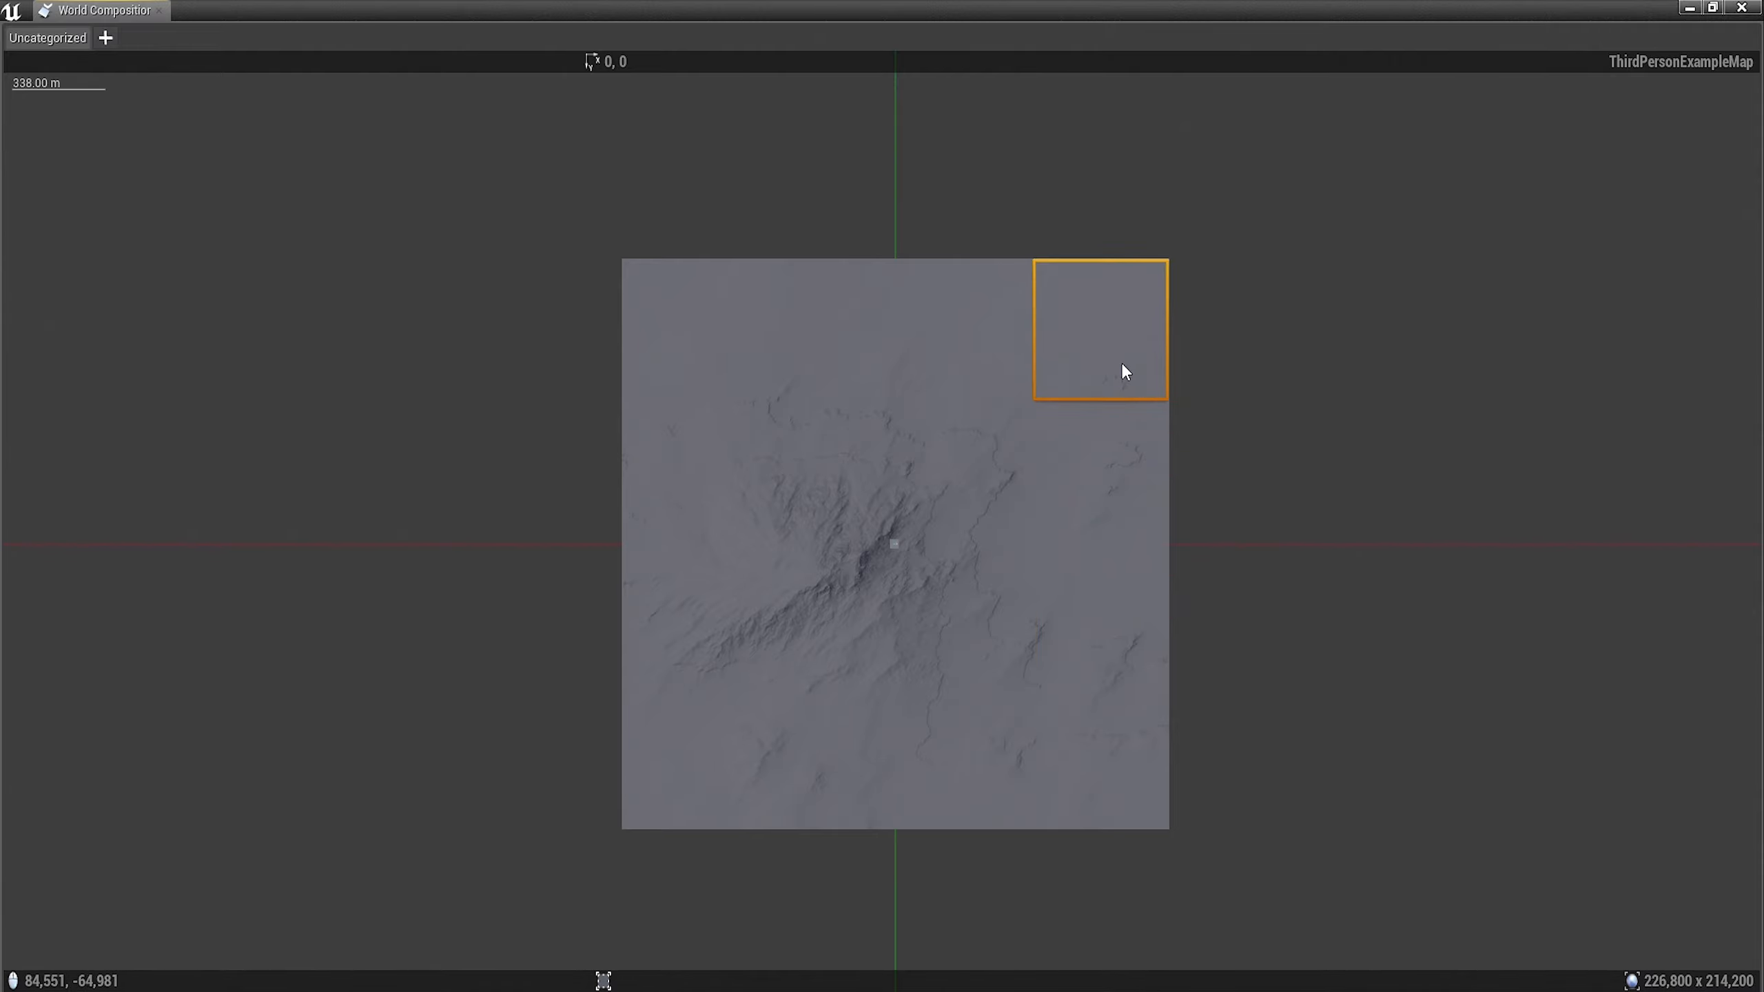
{"action": "left_click", "coordinate": [1391, 343]}
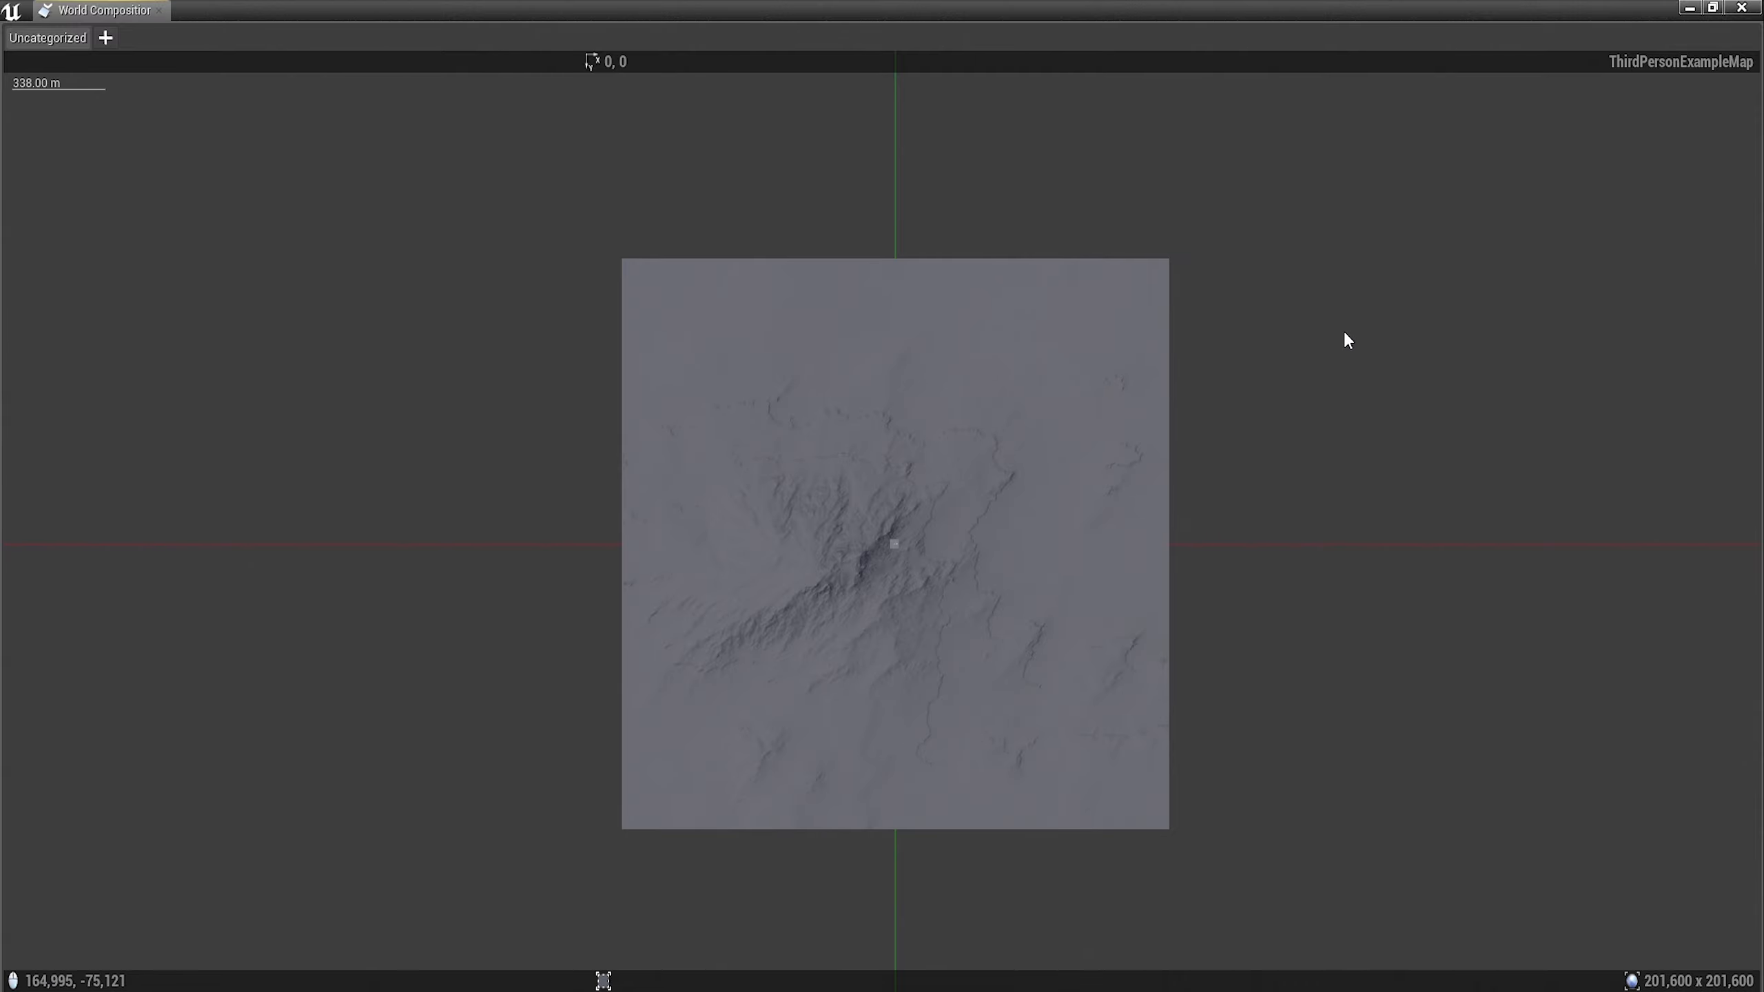
Try moving tiles x0_y0, x1_y0 and x0_y1 to free spots around the grid and return each to its original position
{"action": "scroll", "coordinate": [1203, 311], "scroll_direction": "up", "scroll_amount": 2}
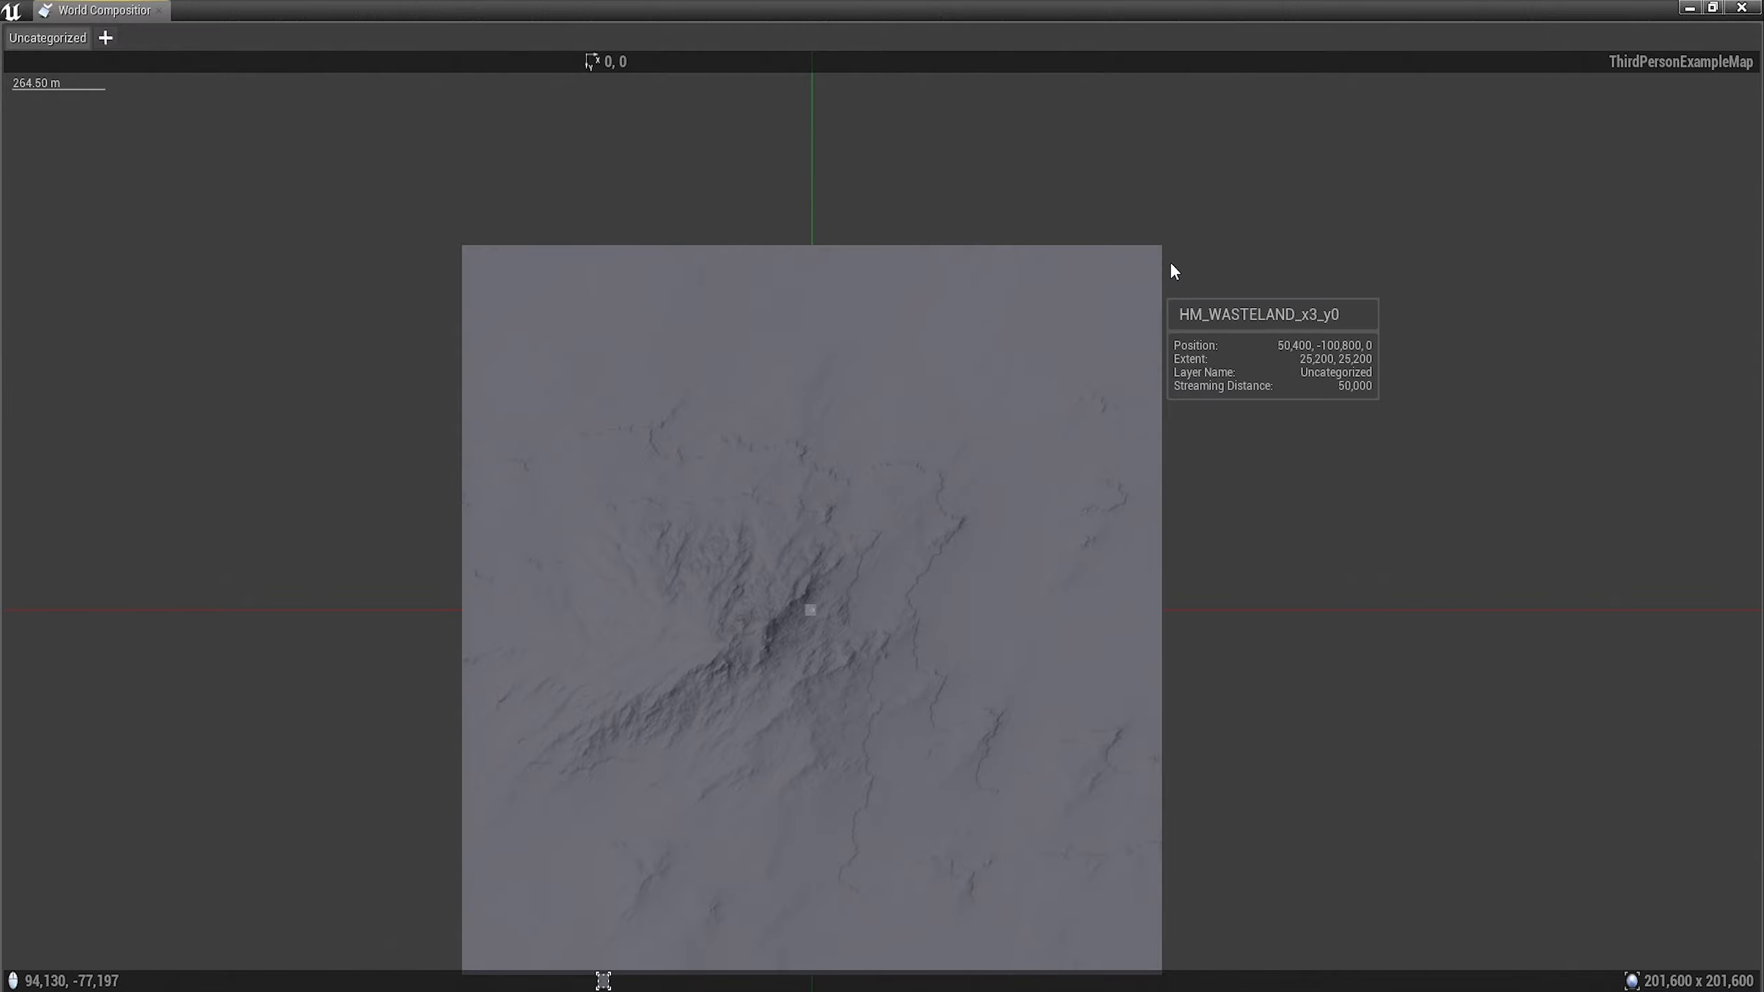
{"action": "right_click_drag", "start_coordinate": [1273, 524], "coordinate": [1205, 464]}
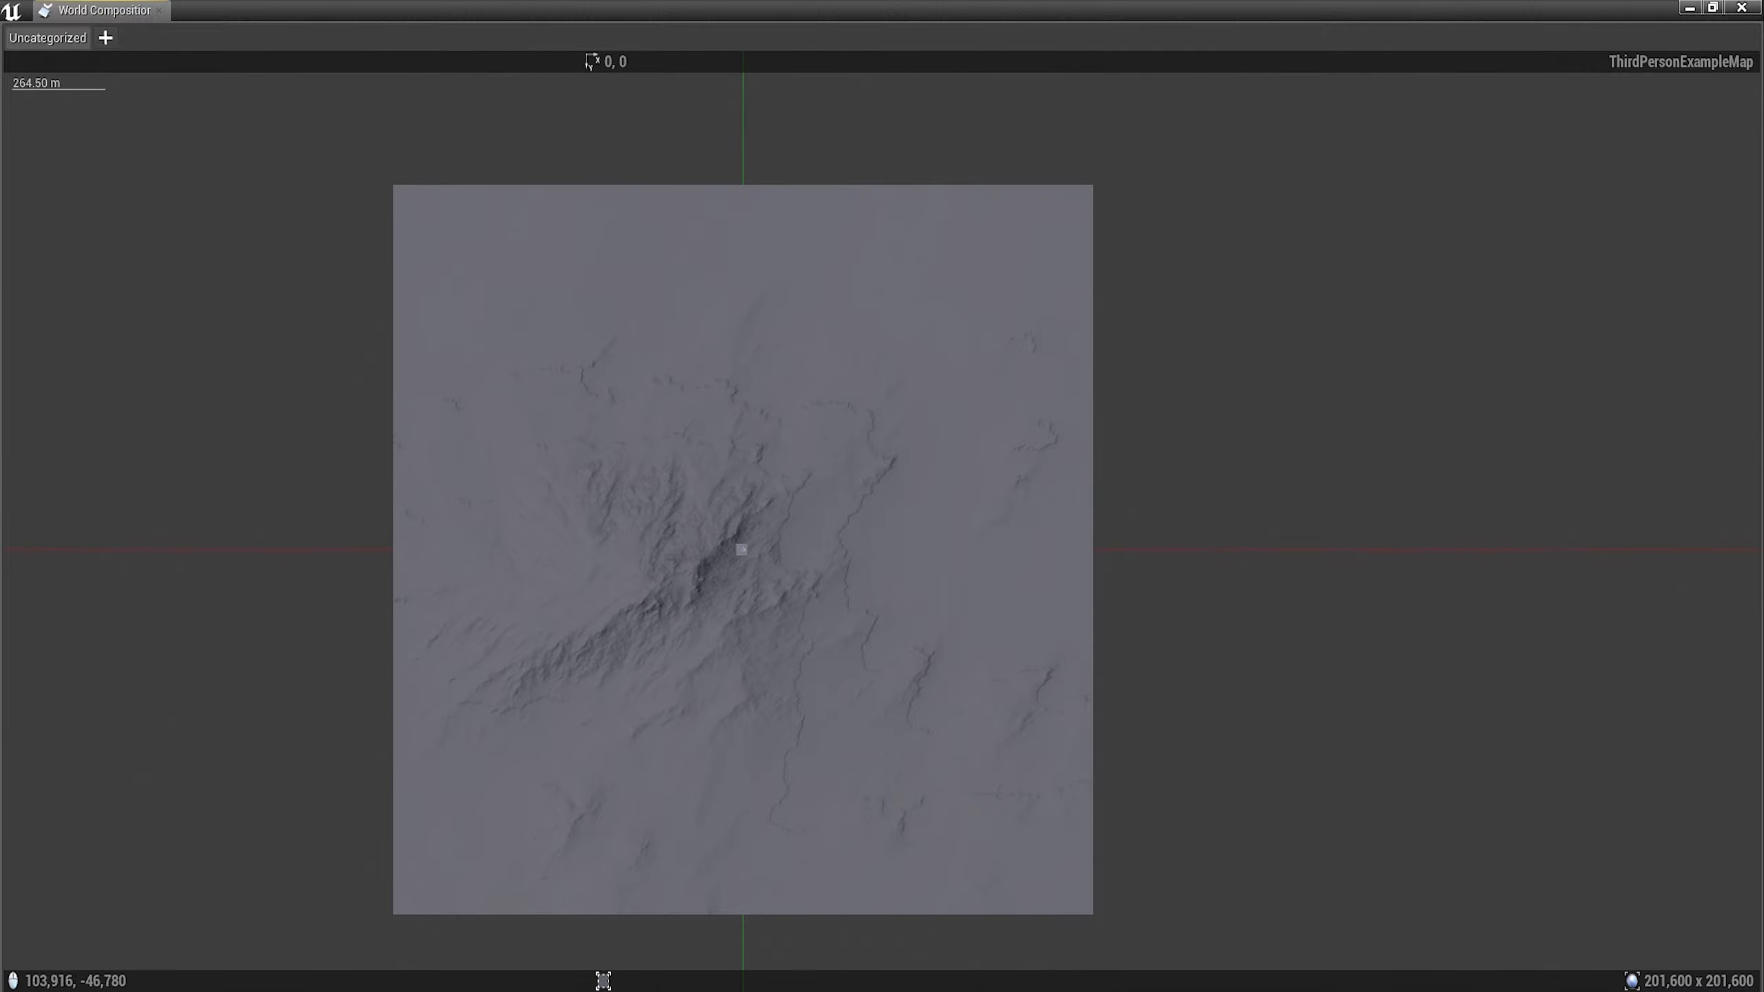
{"action": "left_click_drag", "start_coordinate": [433, 275], "coordinate": [610, 96]}
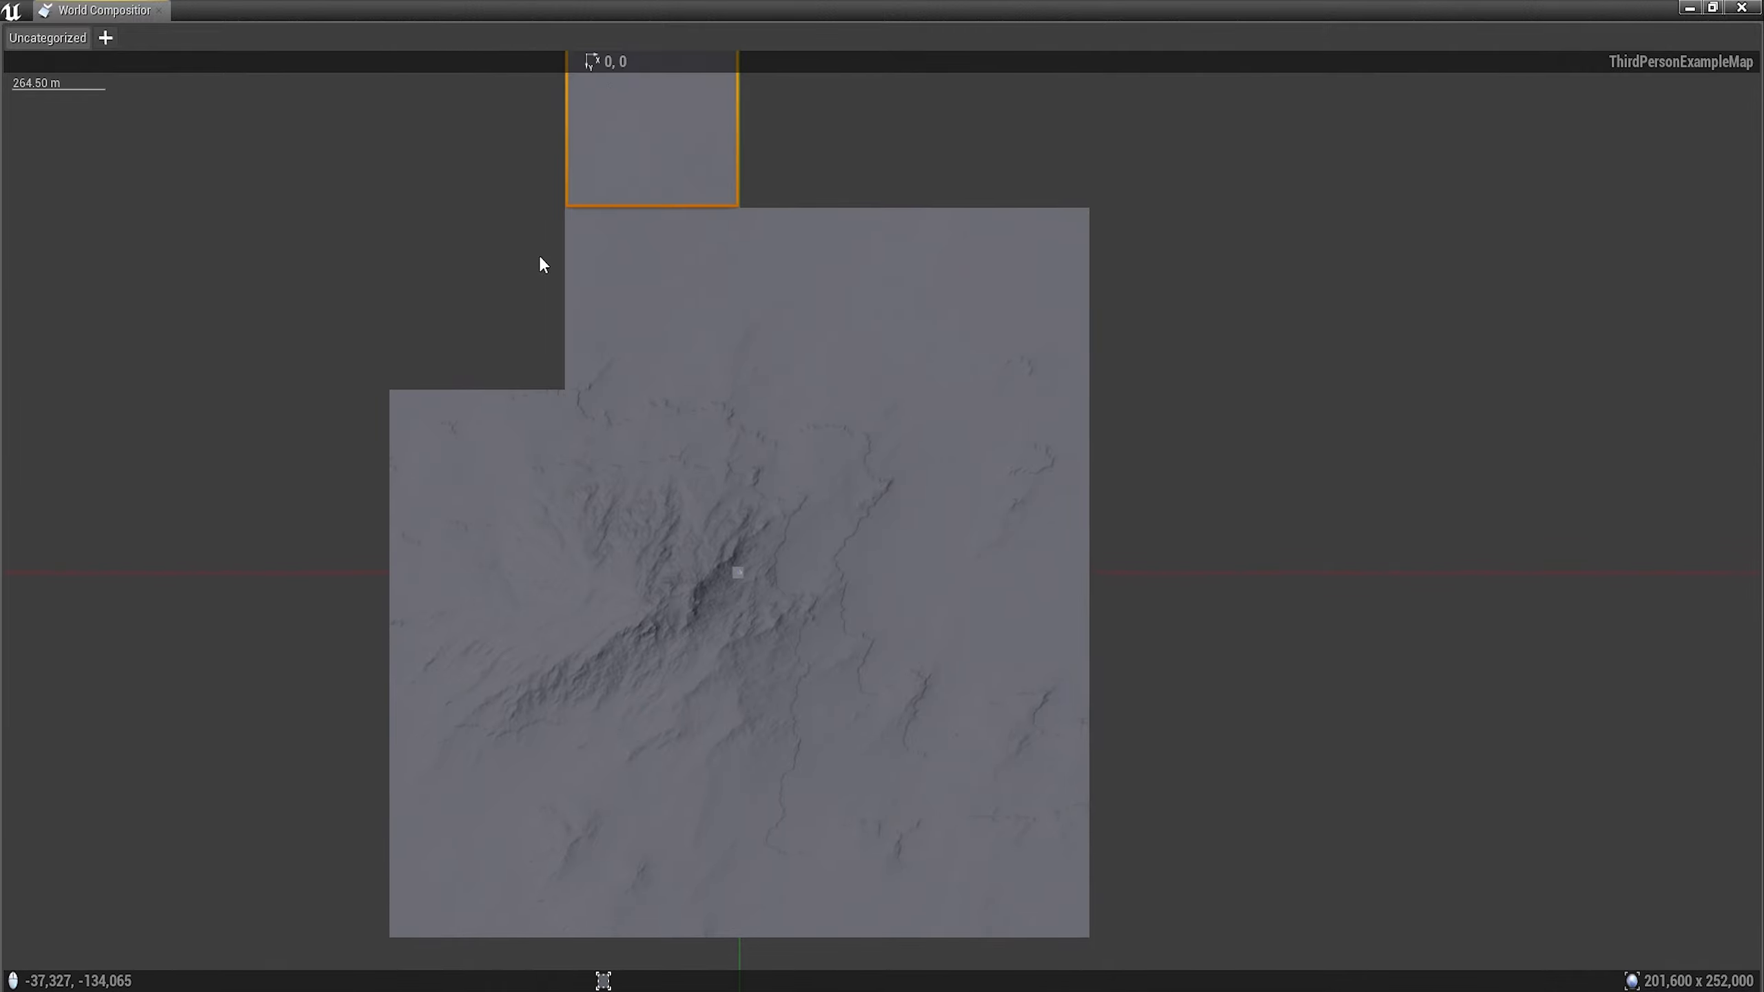
{"action": "left_click_drag", "start_coordinate": [671, 257], "coordinate": [836, 130]}
{"action": "left_click_drag", "start_coordinate": [759, 485], "coordinate": [1202, 487]}
{"action": "mouse_move", "coordinate": [1231, 452]}
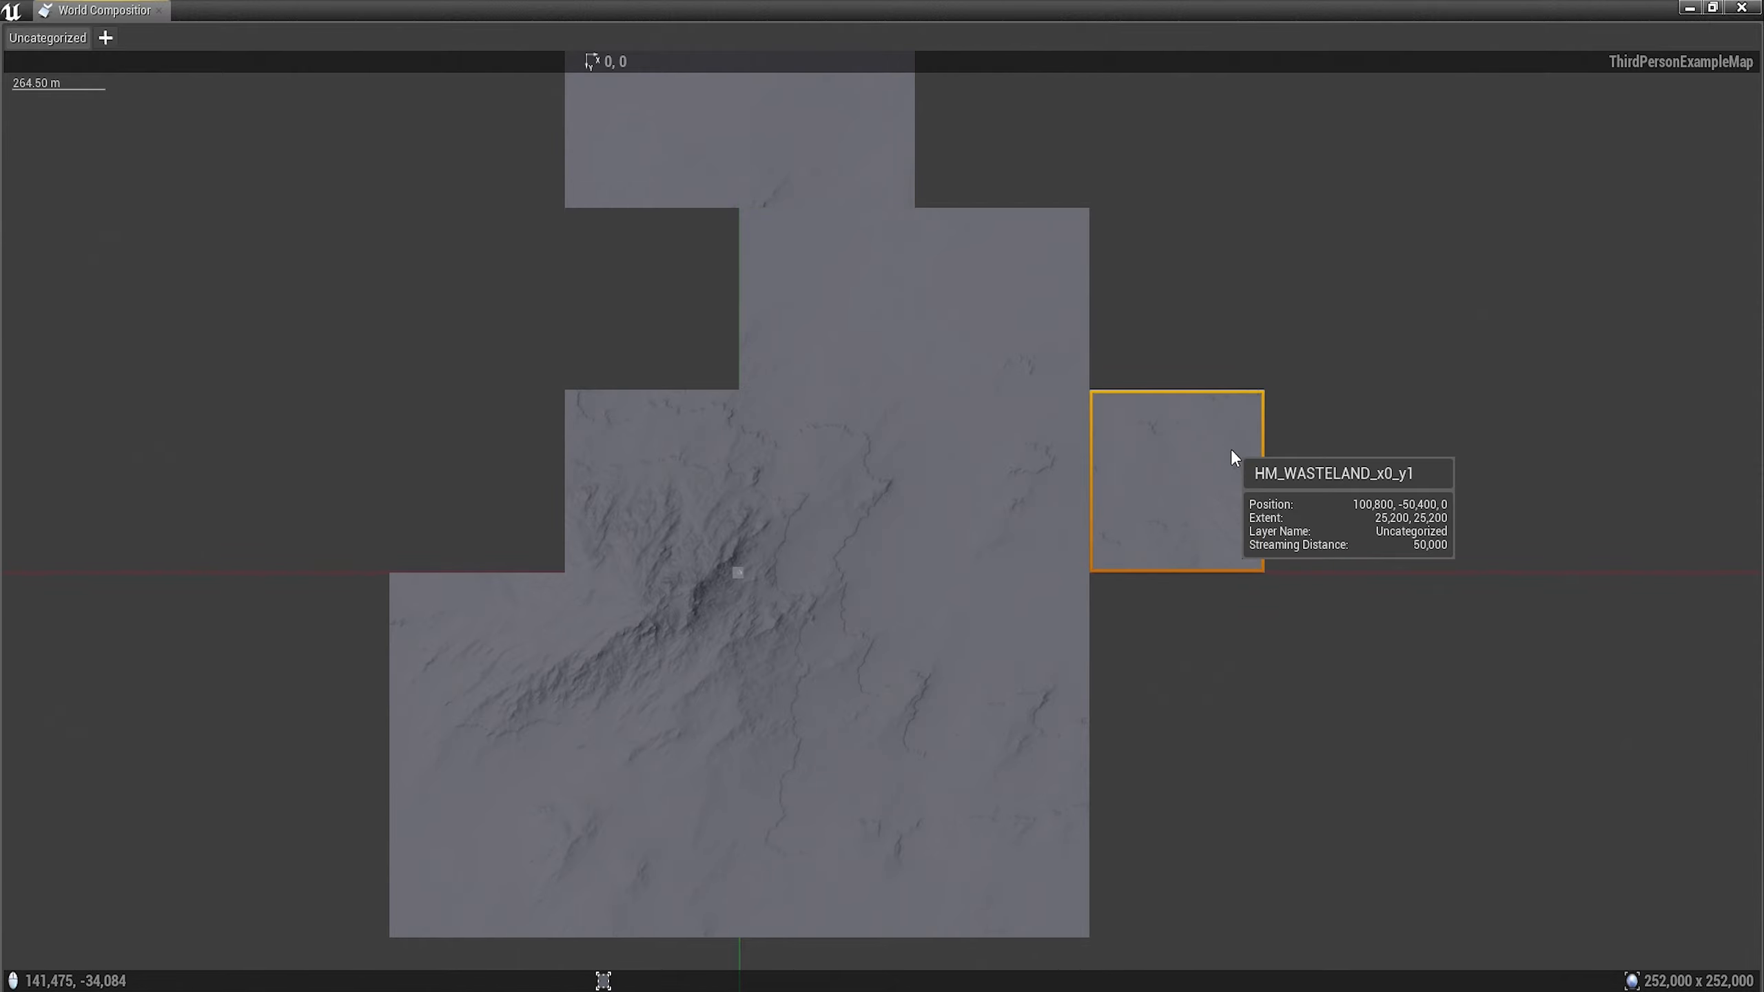
{"action": "left_click_drag", "start_coordinate": [1195, 449], "coordinate": [498, 474]}
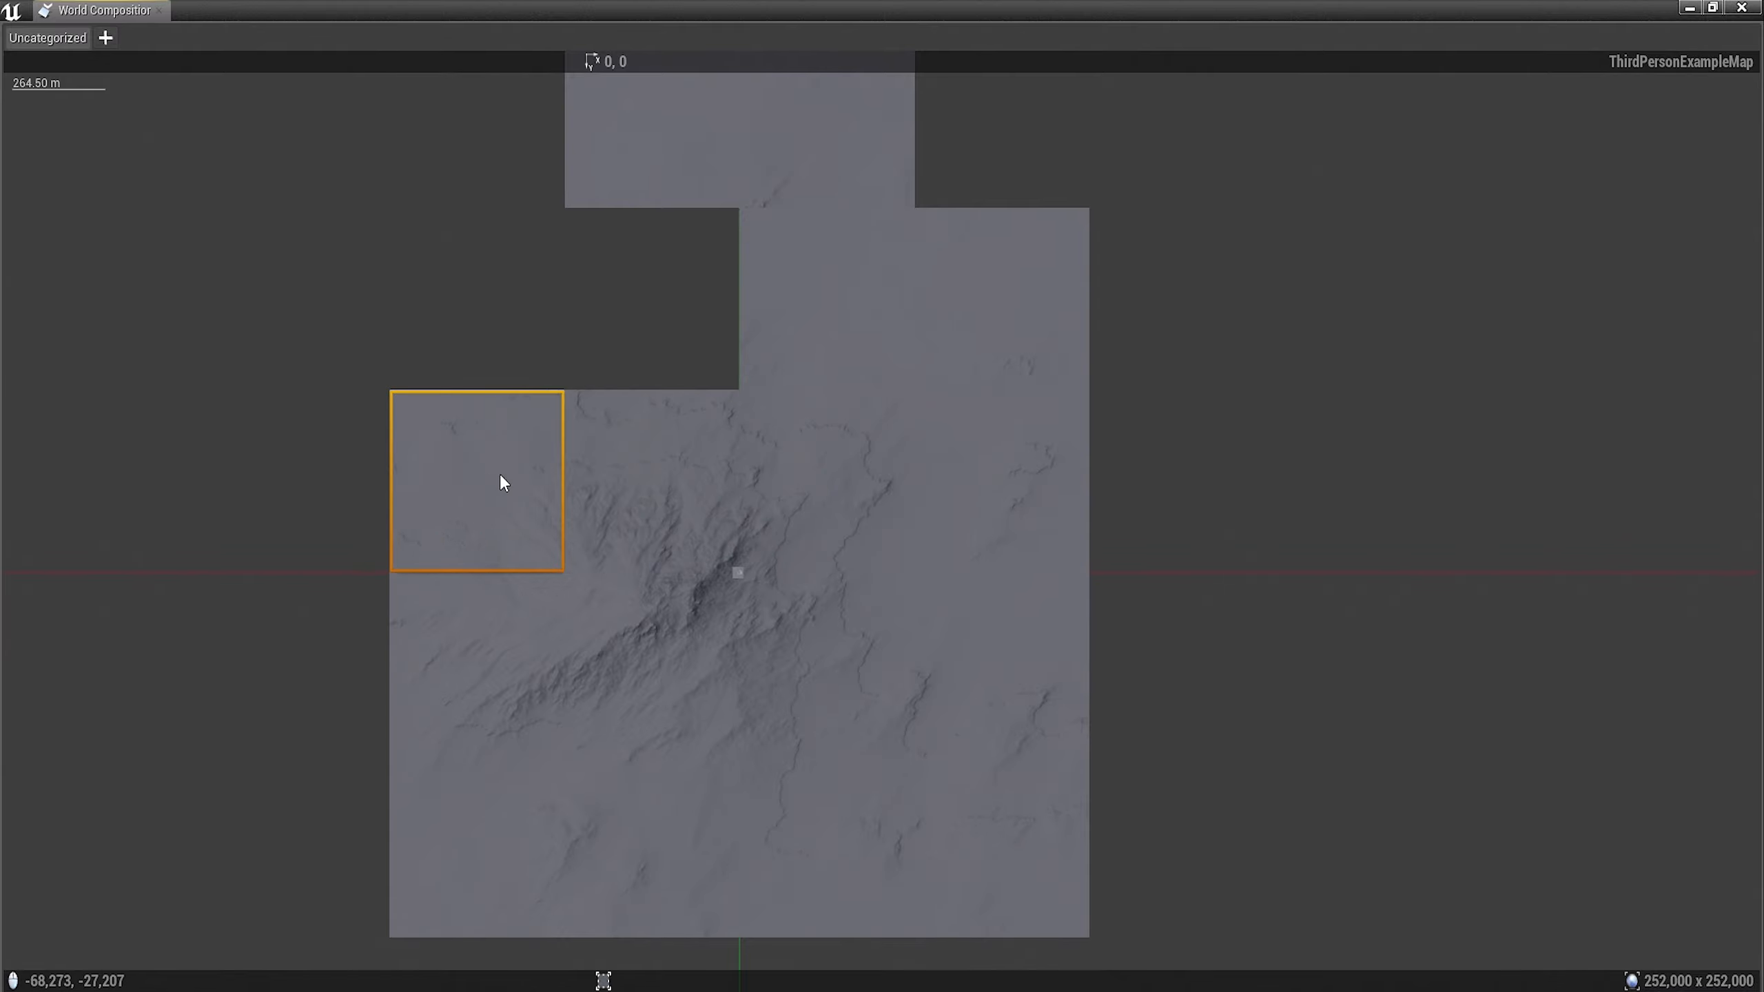
{"action": "left_click_drag", "start_coordinate": [861, 139], "coordinate": [673, 329]}
{"action": "left_click_drag", "start_coordinate": [675, 132], "coordinate": [501, 309]}
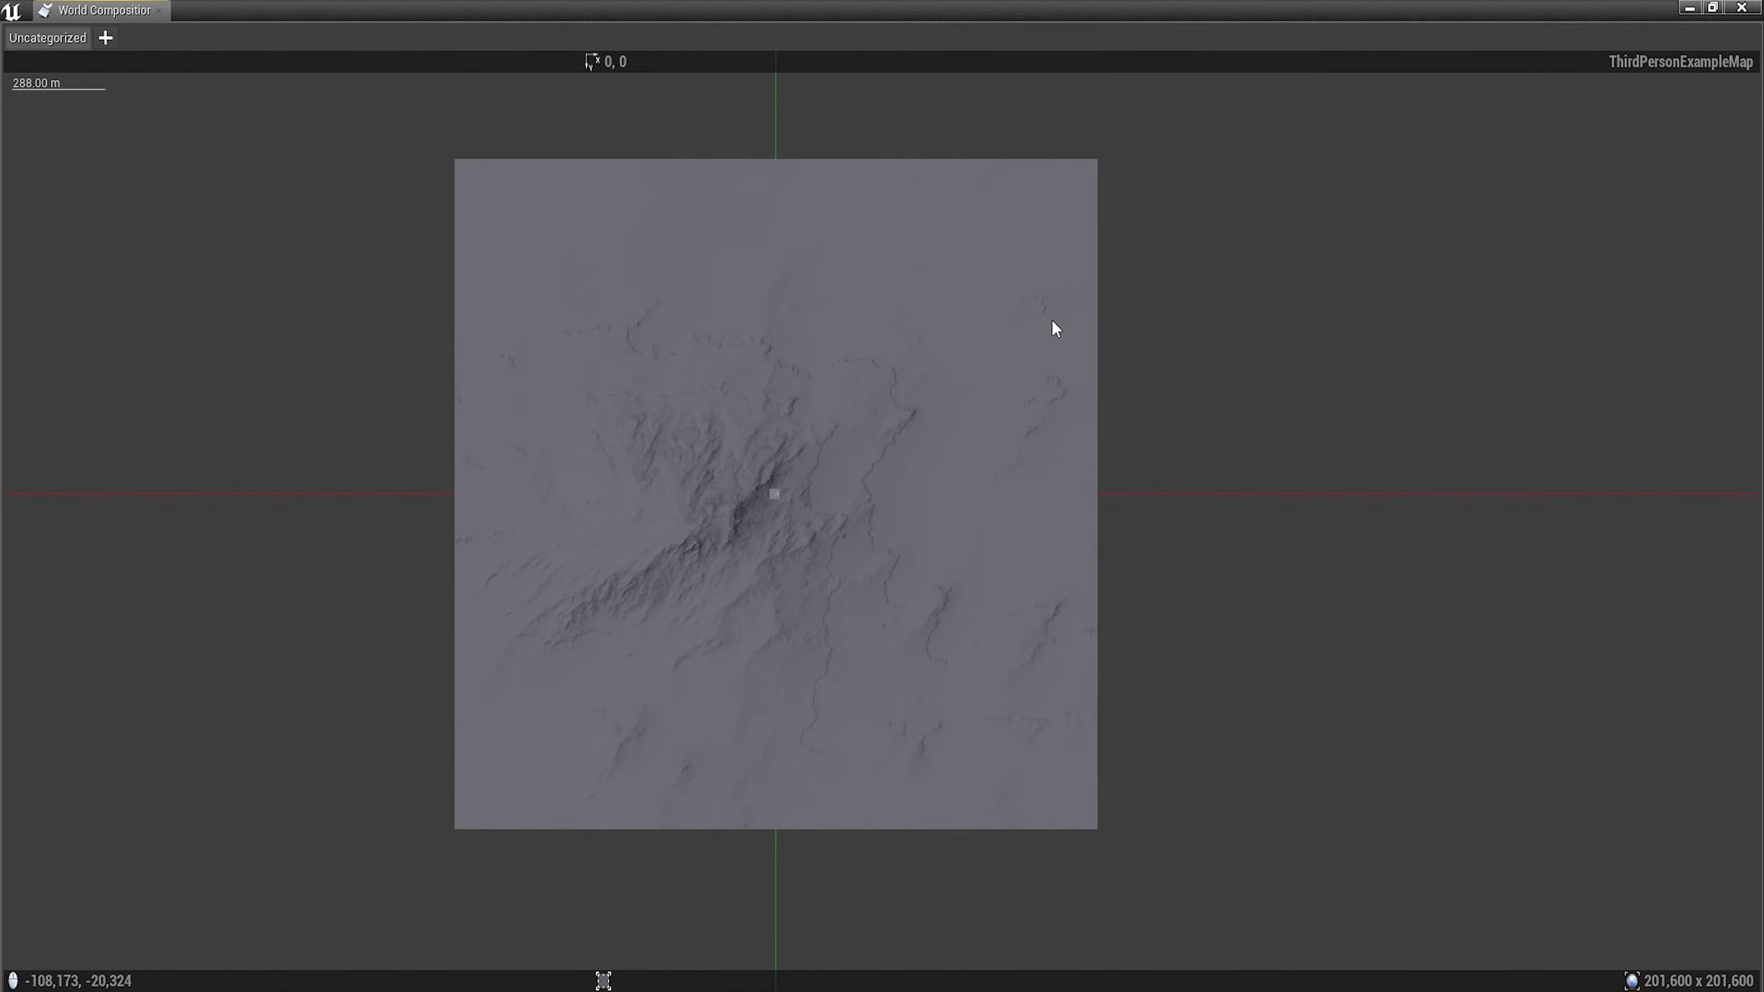
{"action": "right_click_drag", "start_coordinate": [1034, 209], "coordinate": [1069, 220]}
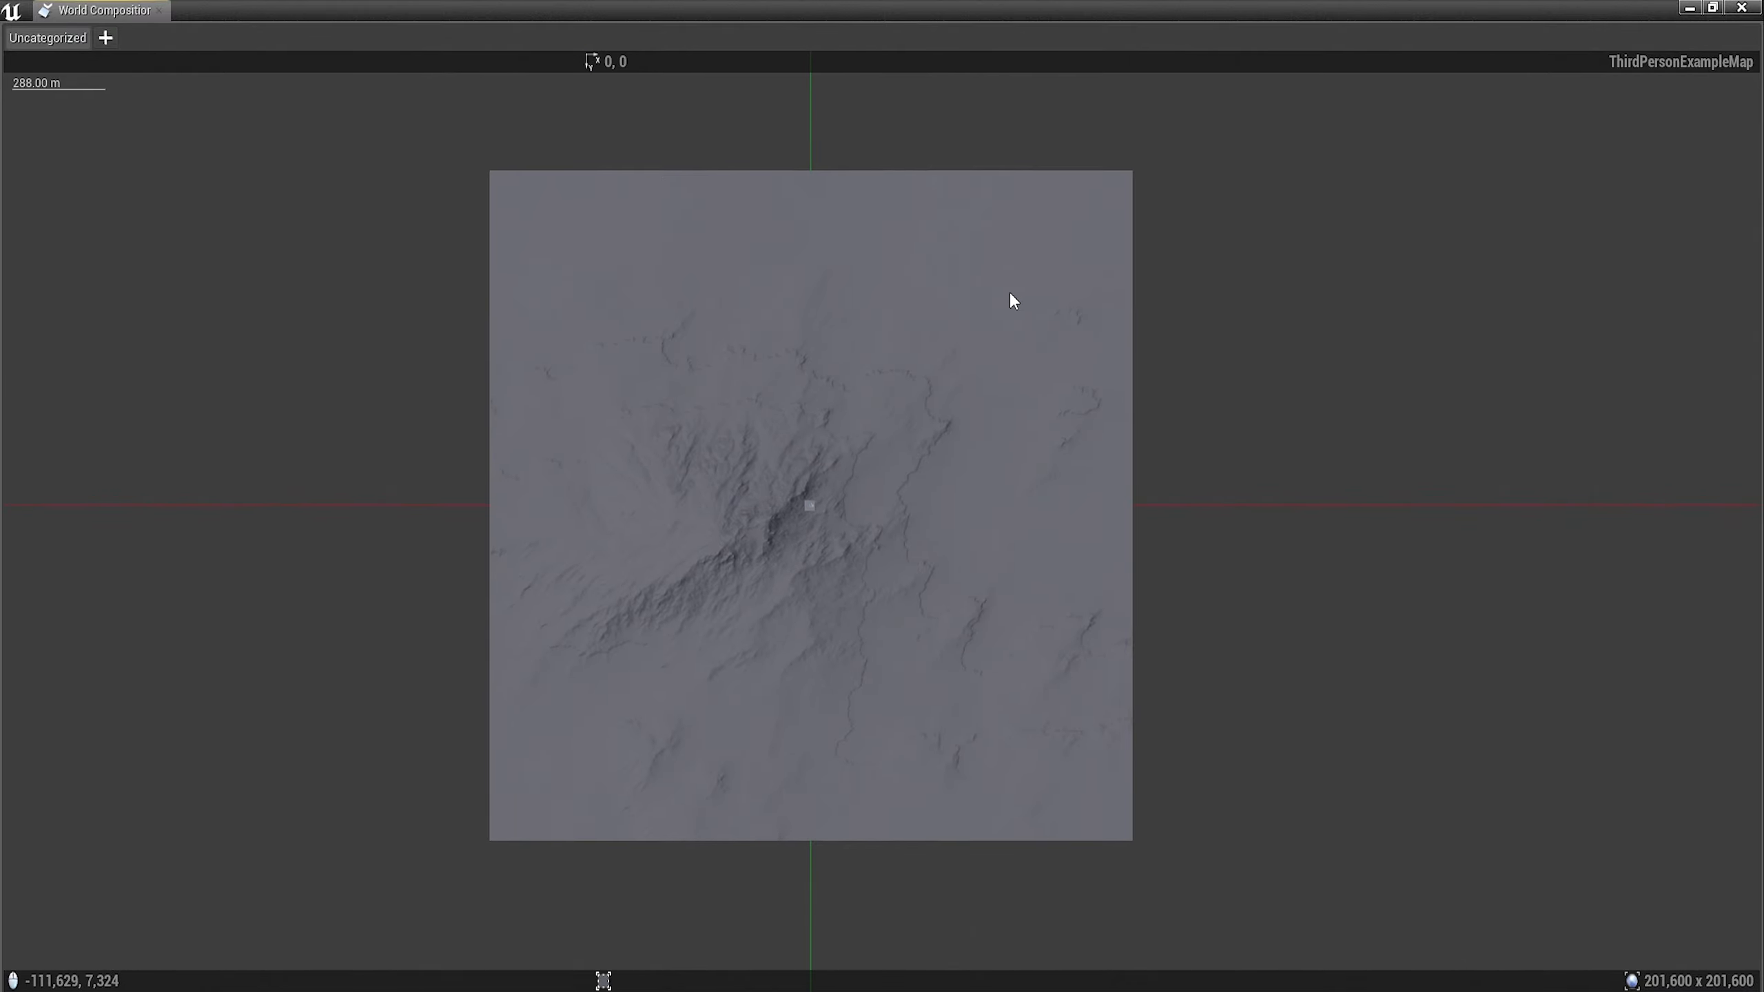
Select corner tile x3_y0 and examine its level options, including Lock and the Add Adjacent Landscape Level directions, without applying any
{"action": "mouse_move", "coordinate": [610, 370]}
{"action": "left_click", "coordinate": [1014, 268]}
{"action": "right_click", "coordinate": [1057, 218]}
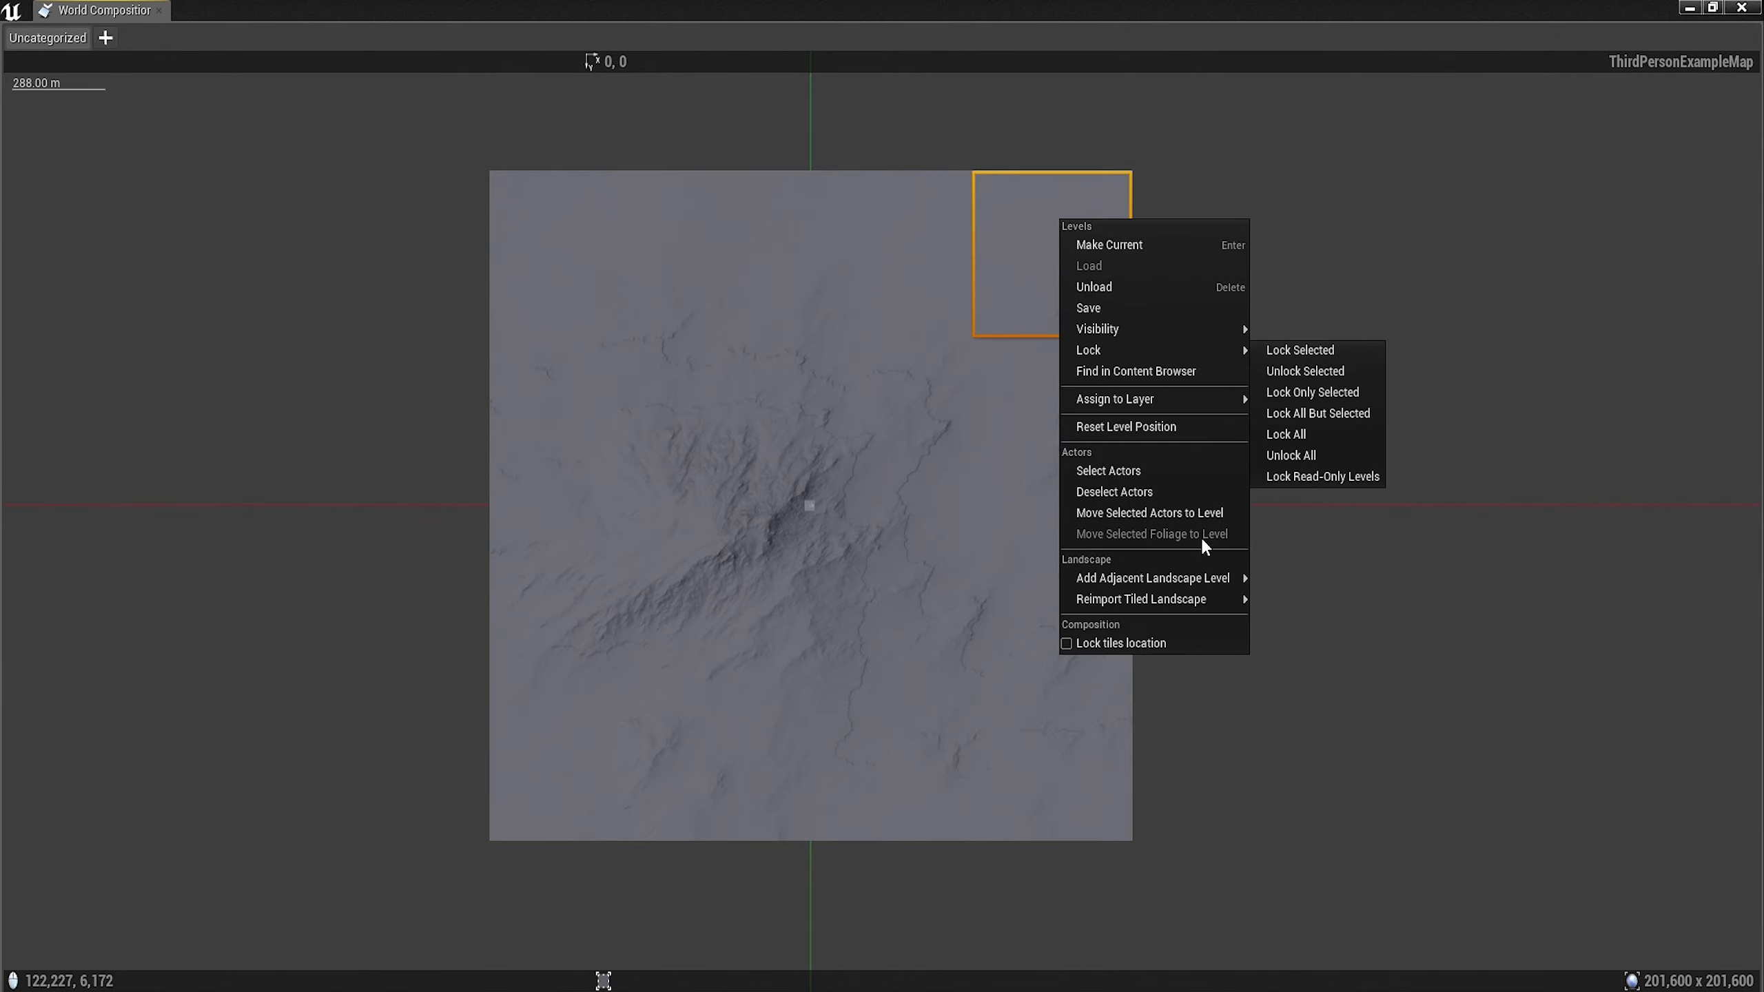
{"action": "mouse_move", "coordinate": [1141, 584]}
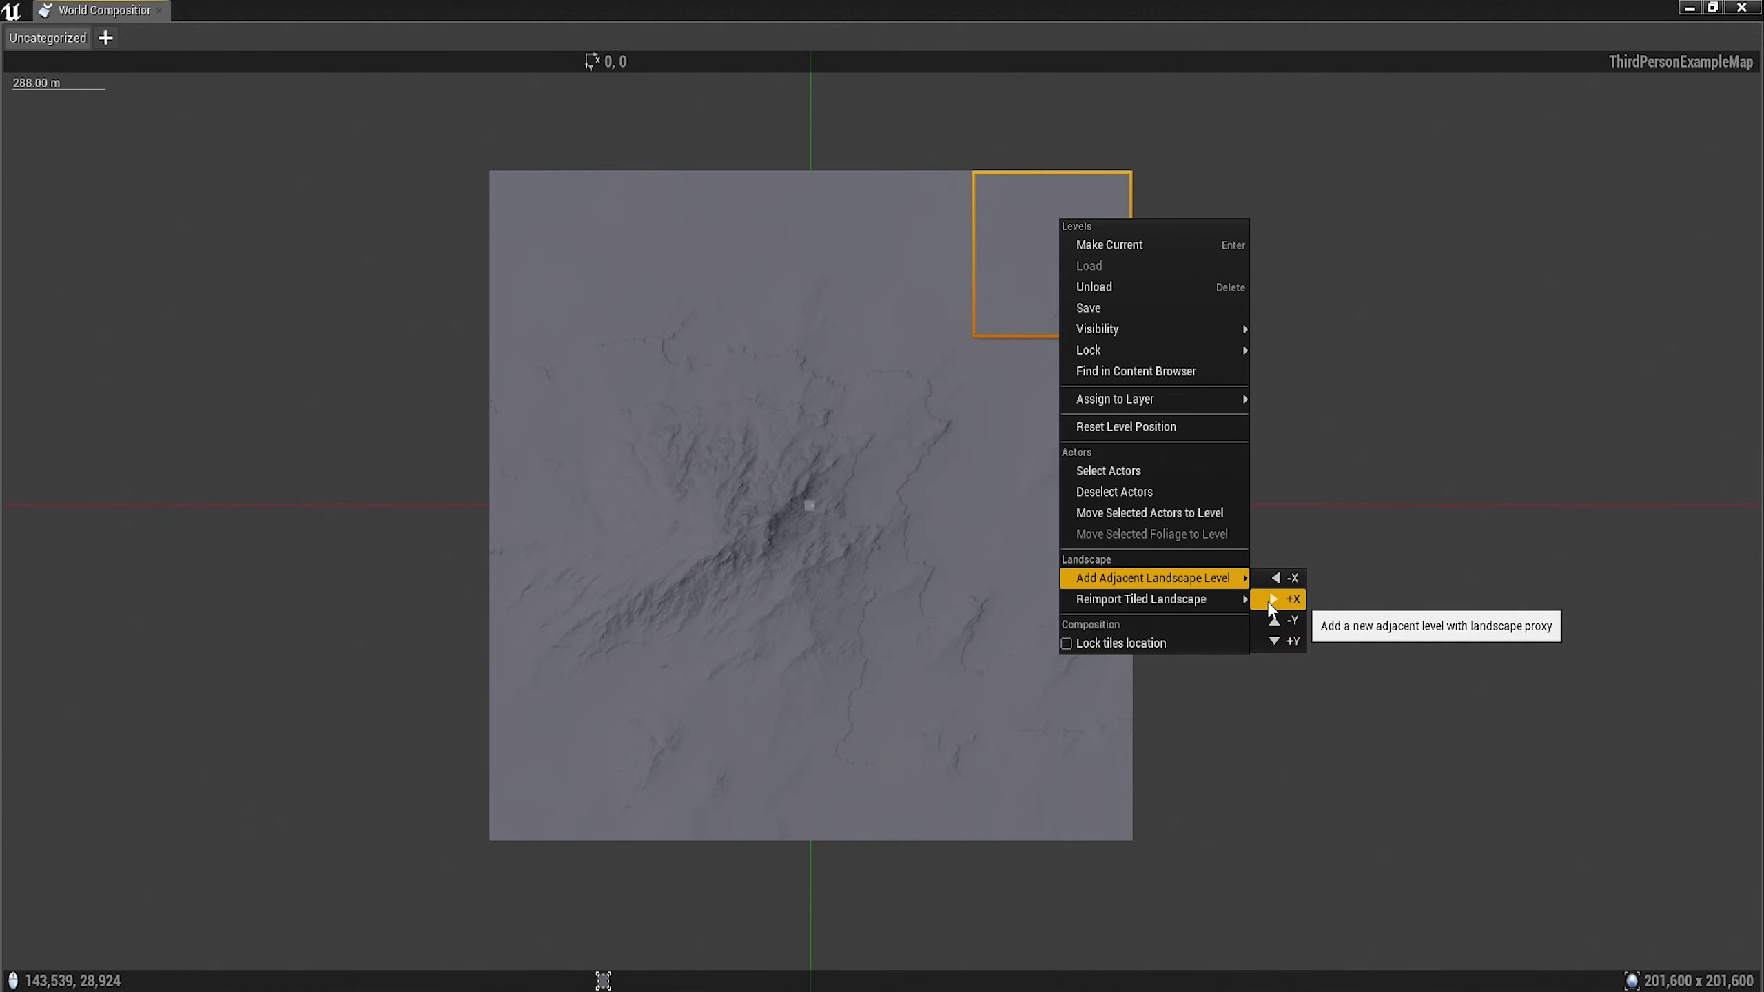
{"action": "left_click", "coordinate": [1292, 447]}
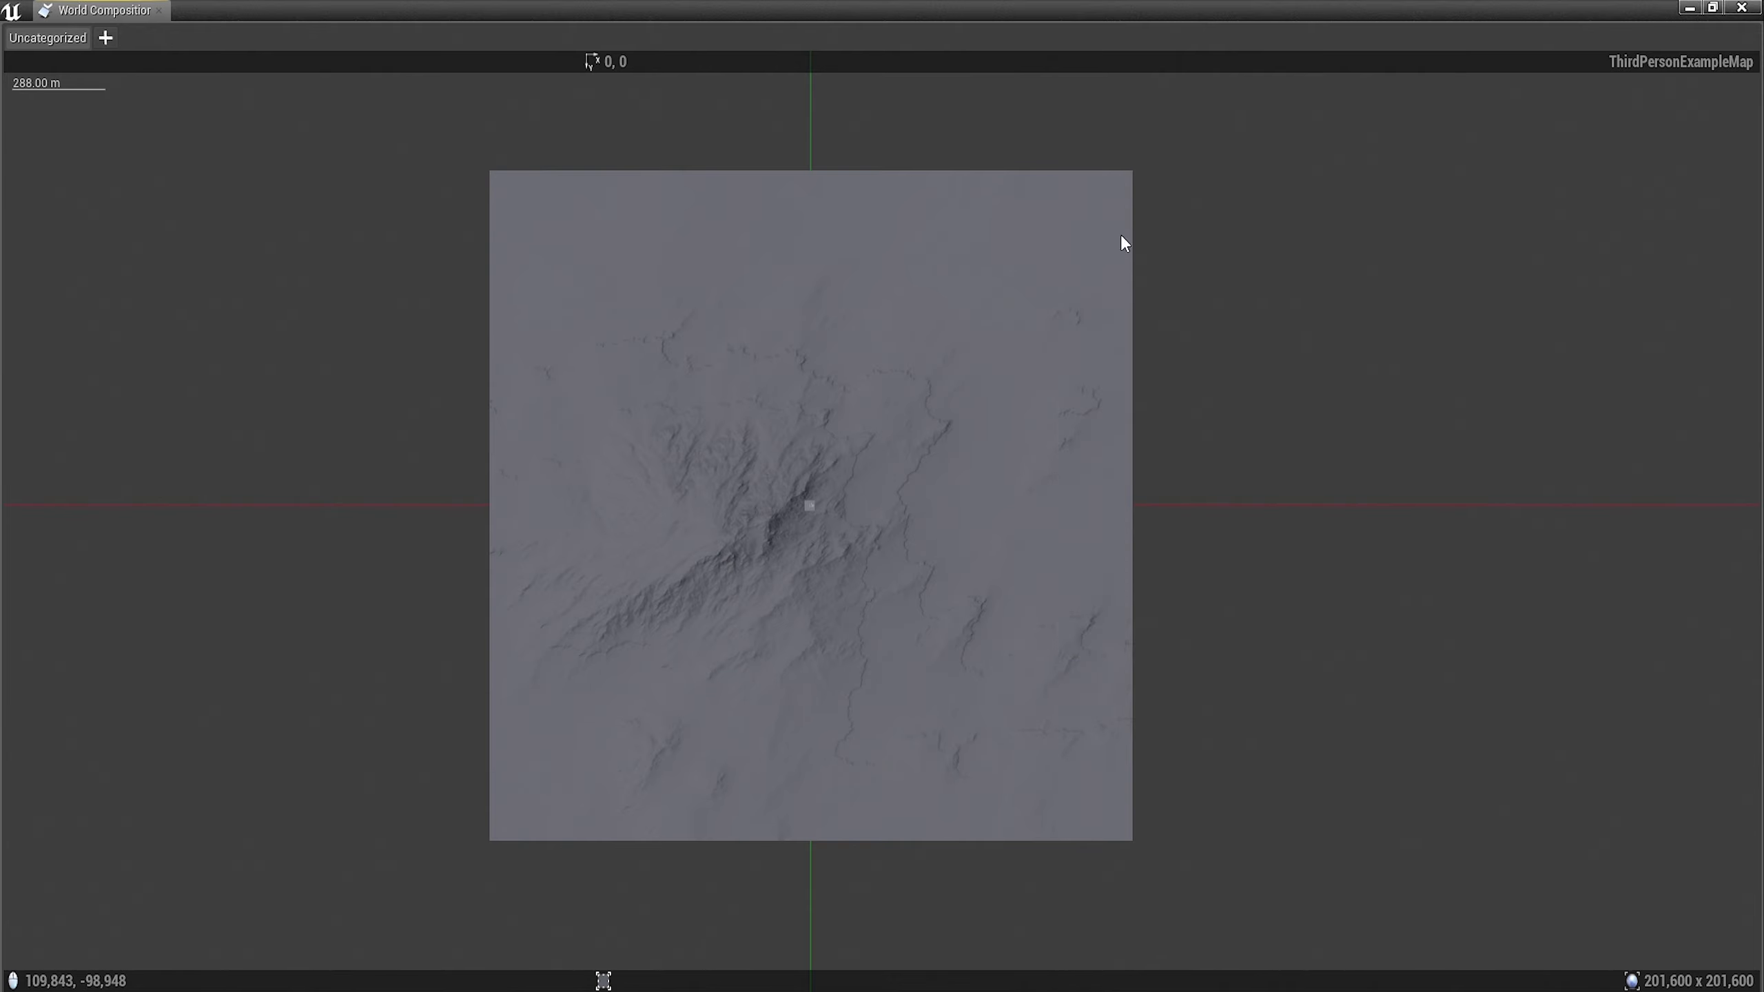
Fly down to the landscape surface in the level viewport and select tile HM_WASTELAND_x3_y3 to inspect the terrain up close
{"action": "mouse_move", "coordinate": [1095, 310]}
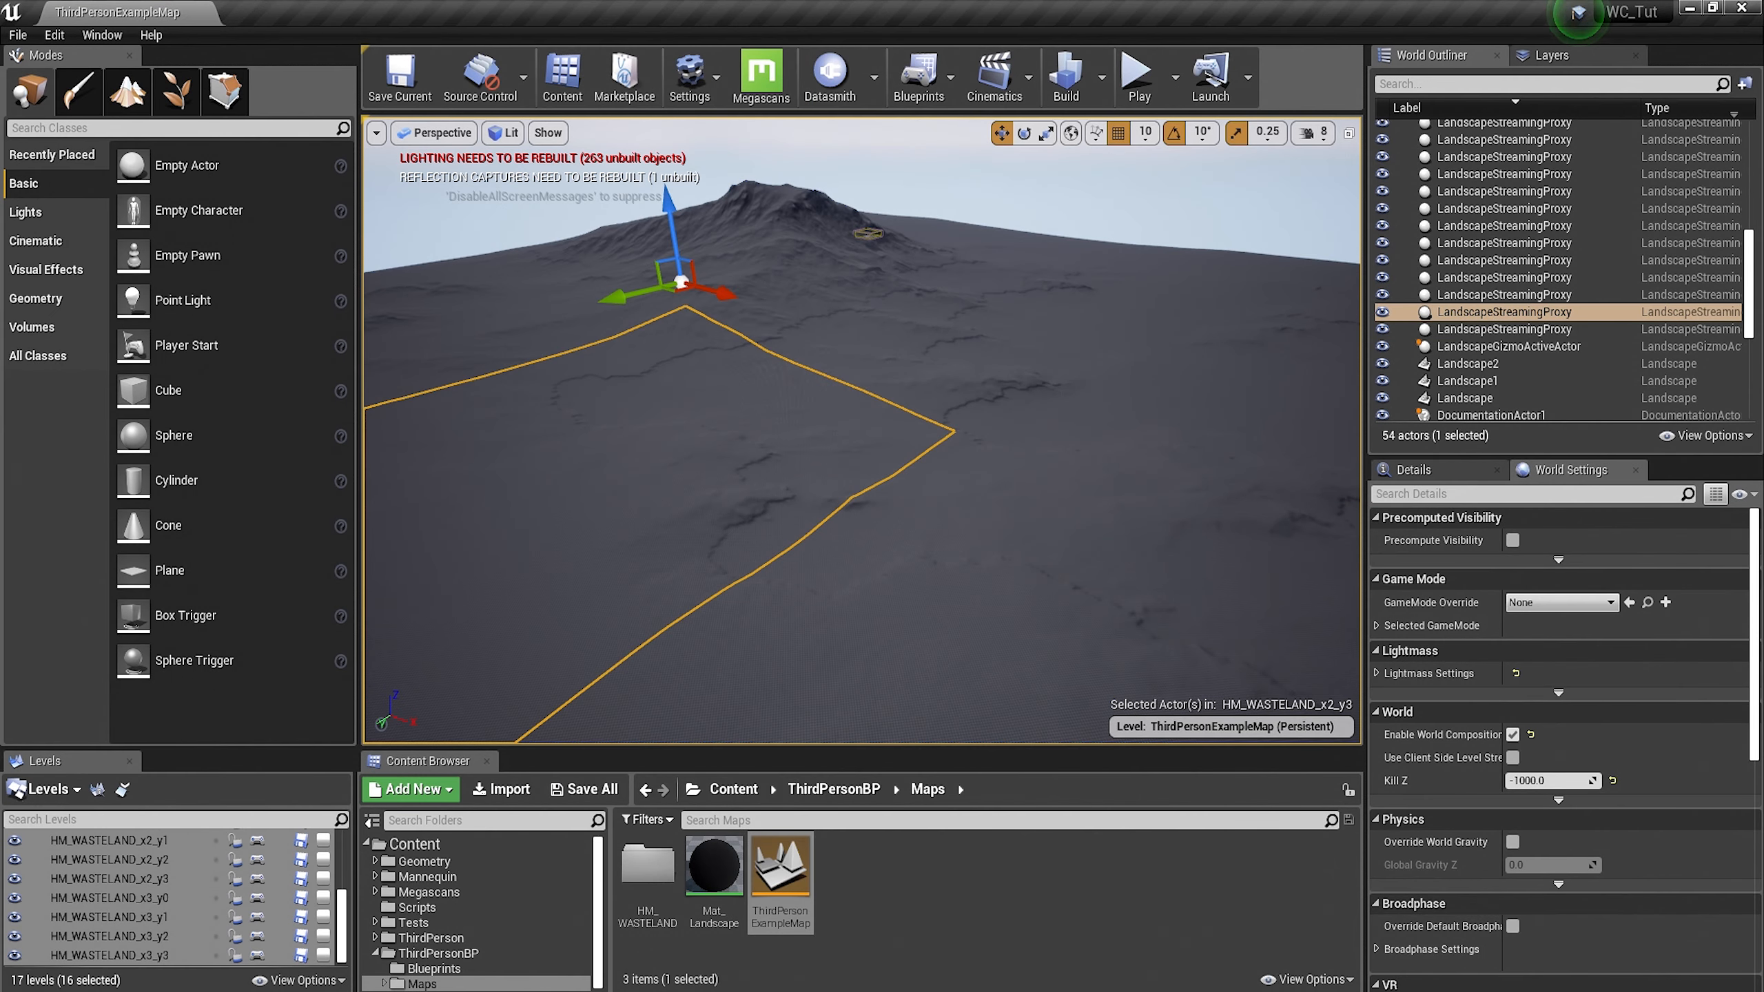
{"action": "right_click_drag", "start_coordinate": [745, 484], "coordinate": [678, 470]}
{"action": "key", "text": "w"}
{"action": "right_click_drag", "start_coordinate": [863, 567], "coordinate": [949, 544]}
{"action": "key", "text": "w"}
{"action": "left_click", "coordinate": [729, 462]}
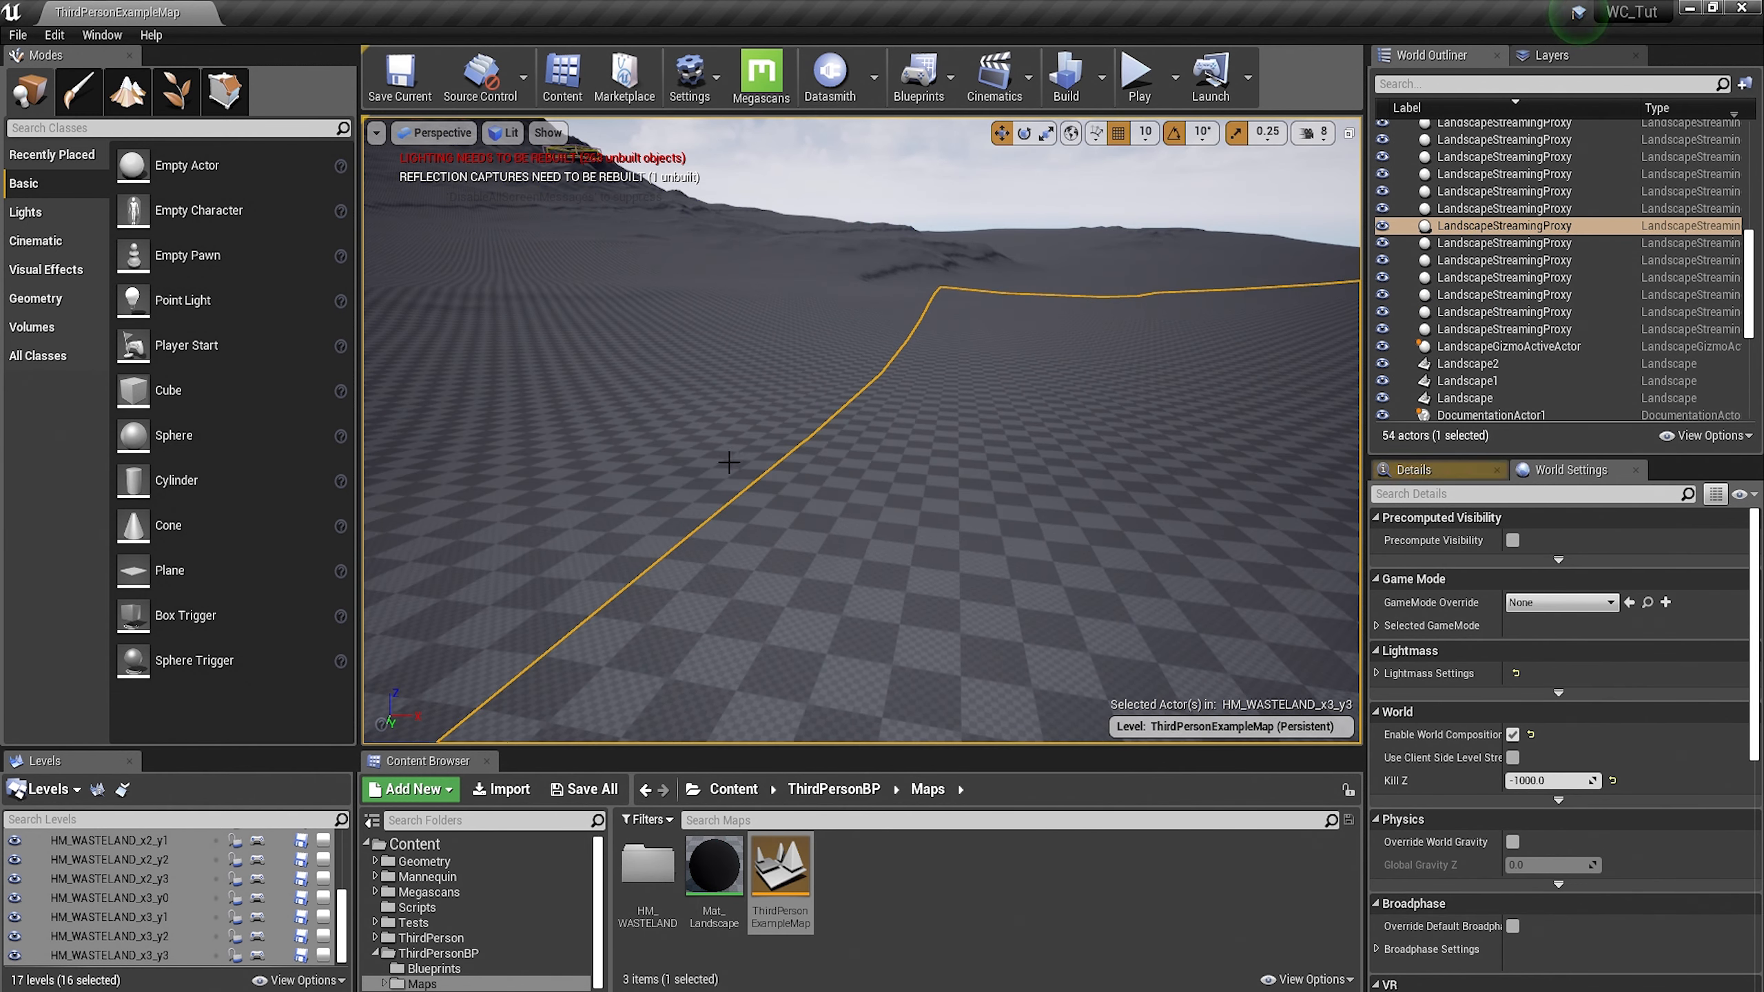
{"action": "left_click", "coordinate": [719, 467]}
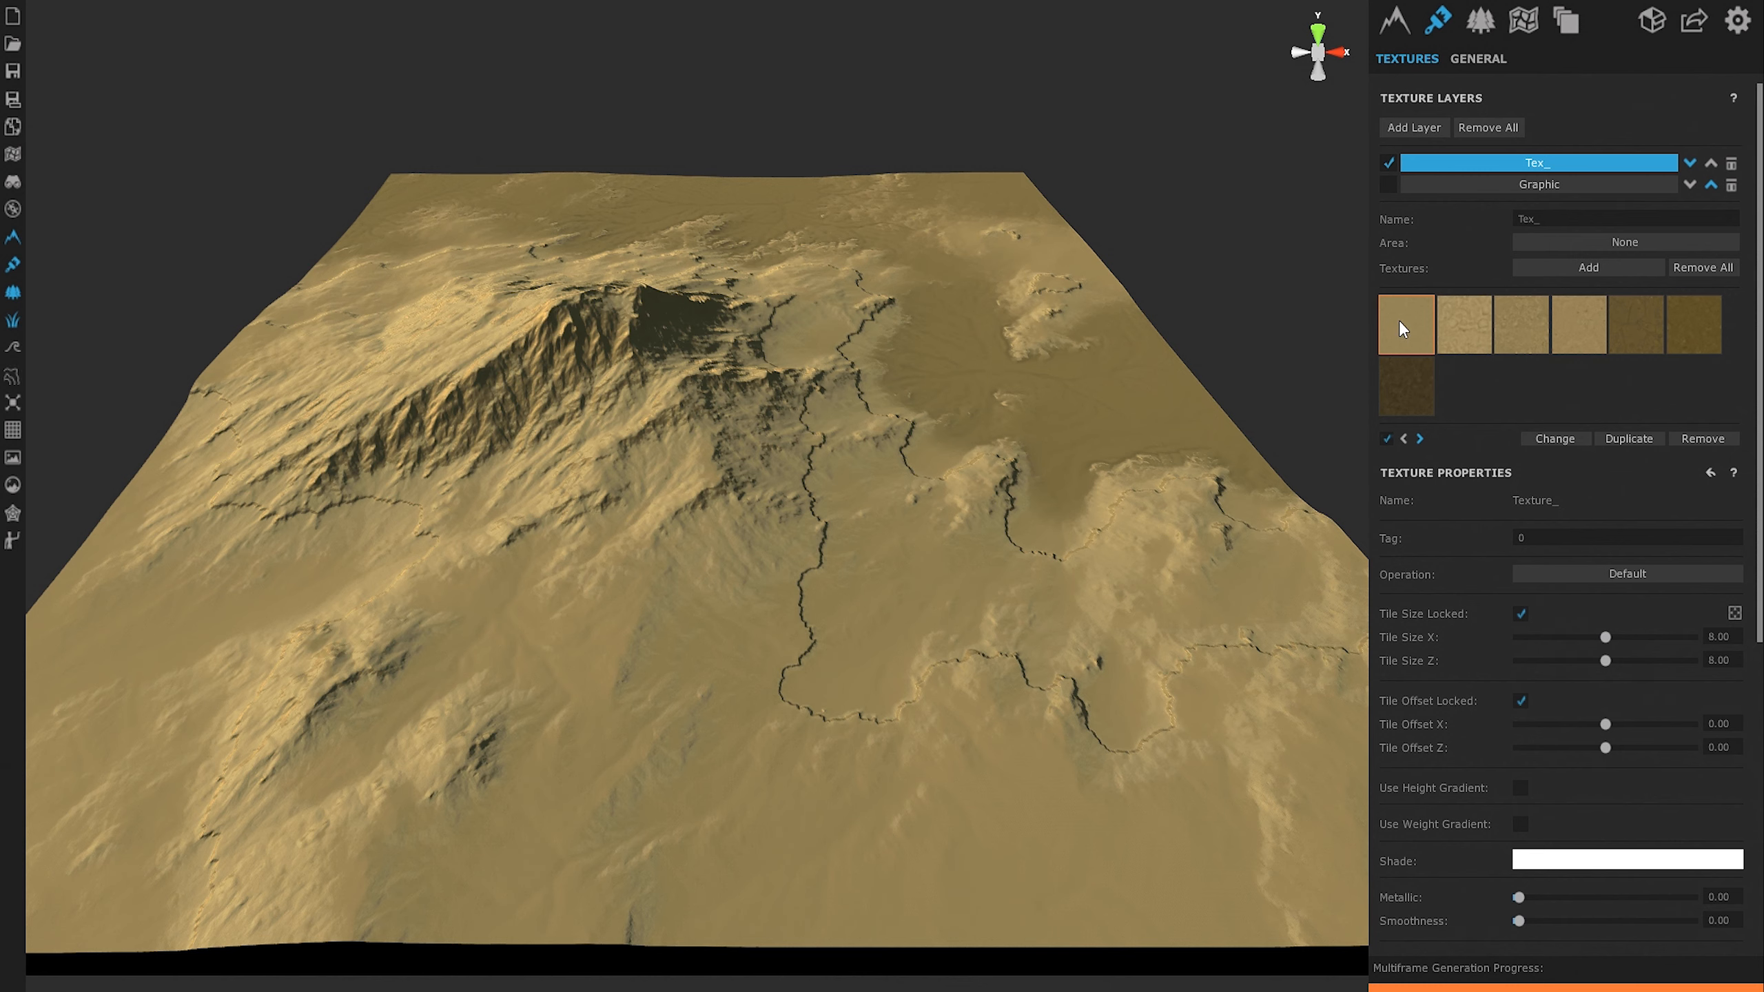
In World Creator, go through the textures of the Tex_ layer to check the tag assigned to each
{"action": "left_click", "coordinate": [1466, 335]}
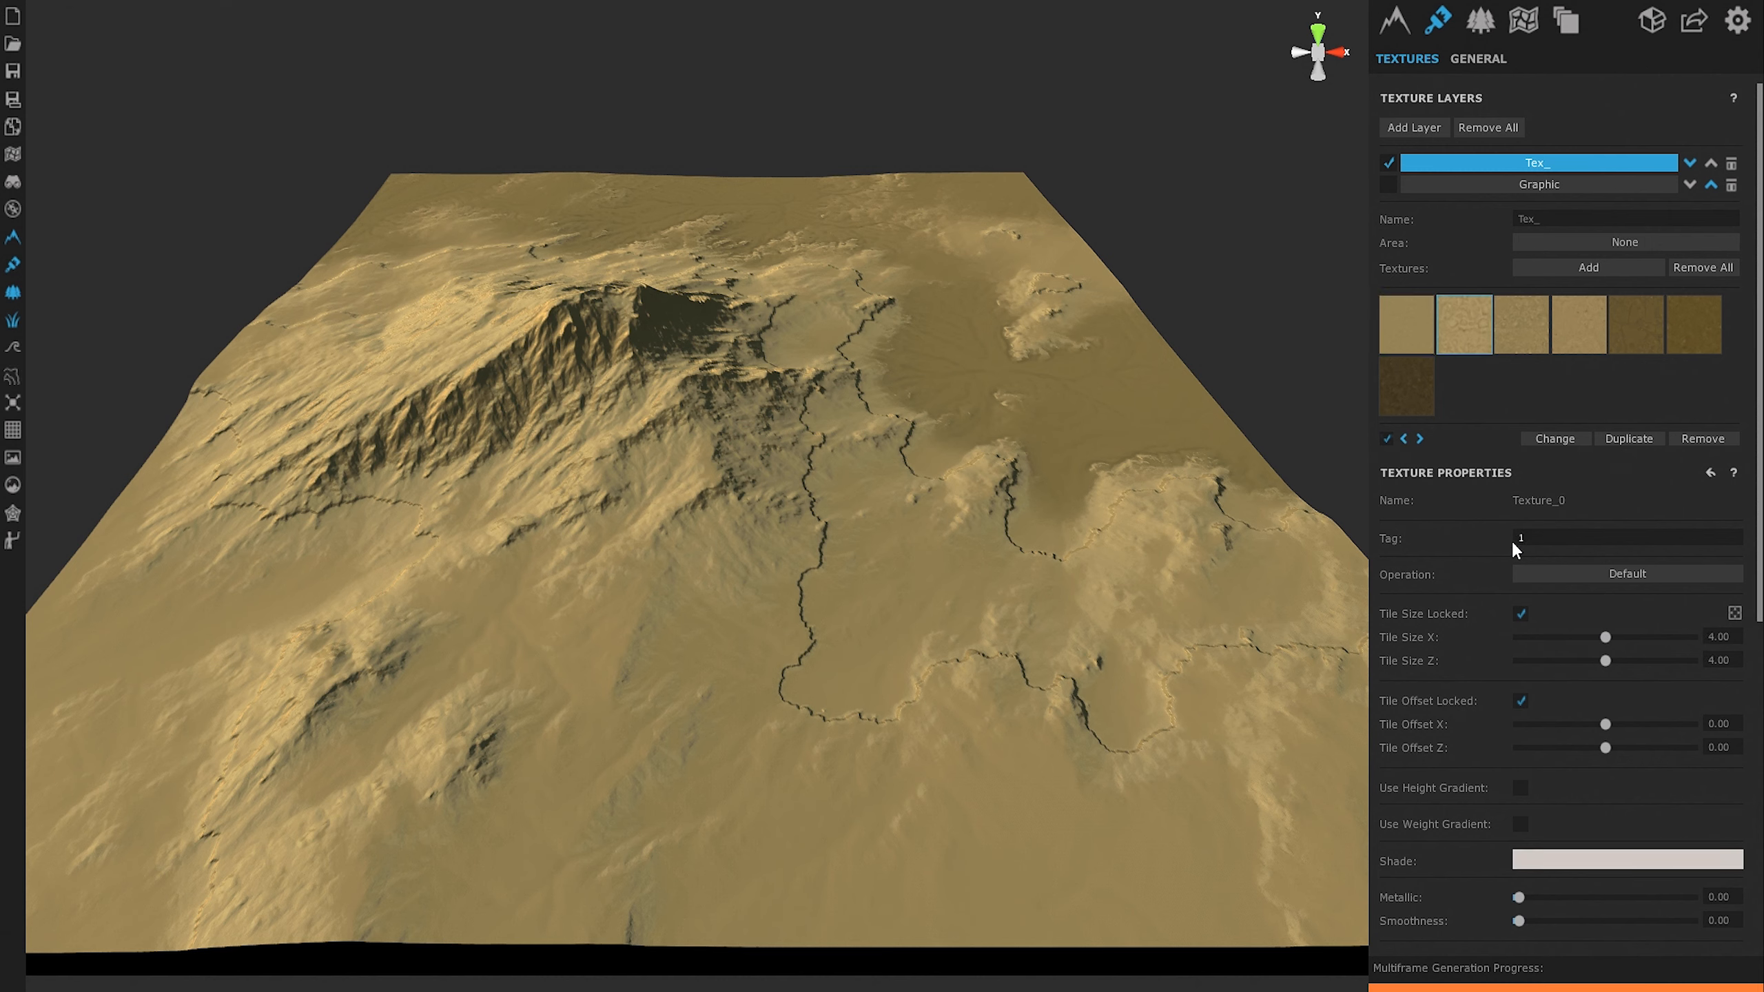
{"action": "left_click", "coordinate": [1517, 321]}
{"action": "left_click", "coordinate": [1585, 317]}
{"action": "left_click", "coordinate": [1647, 329]}
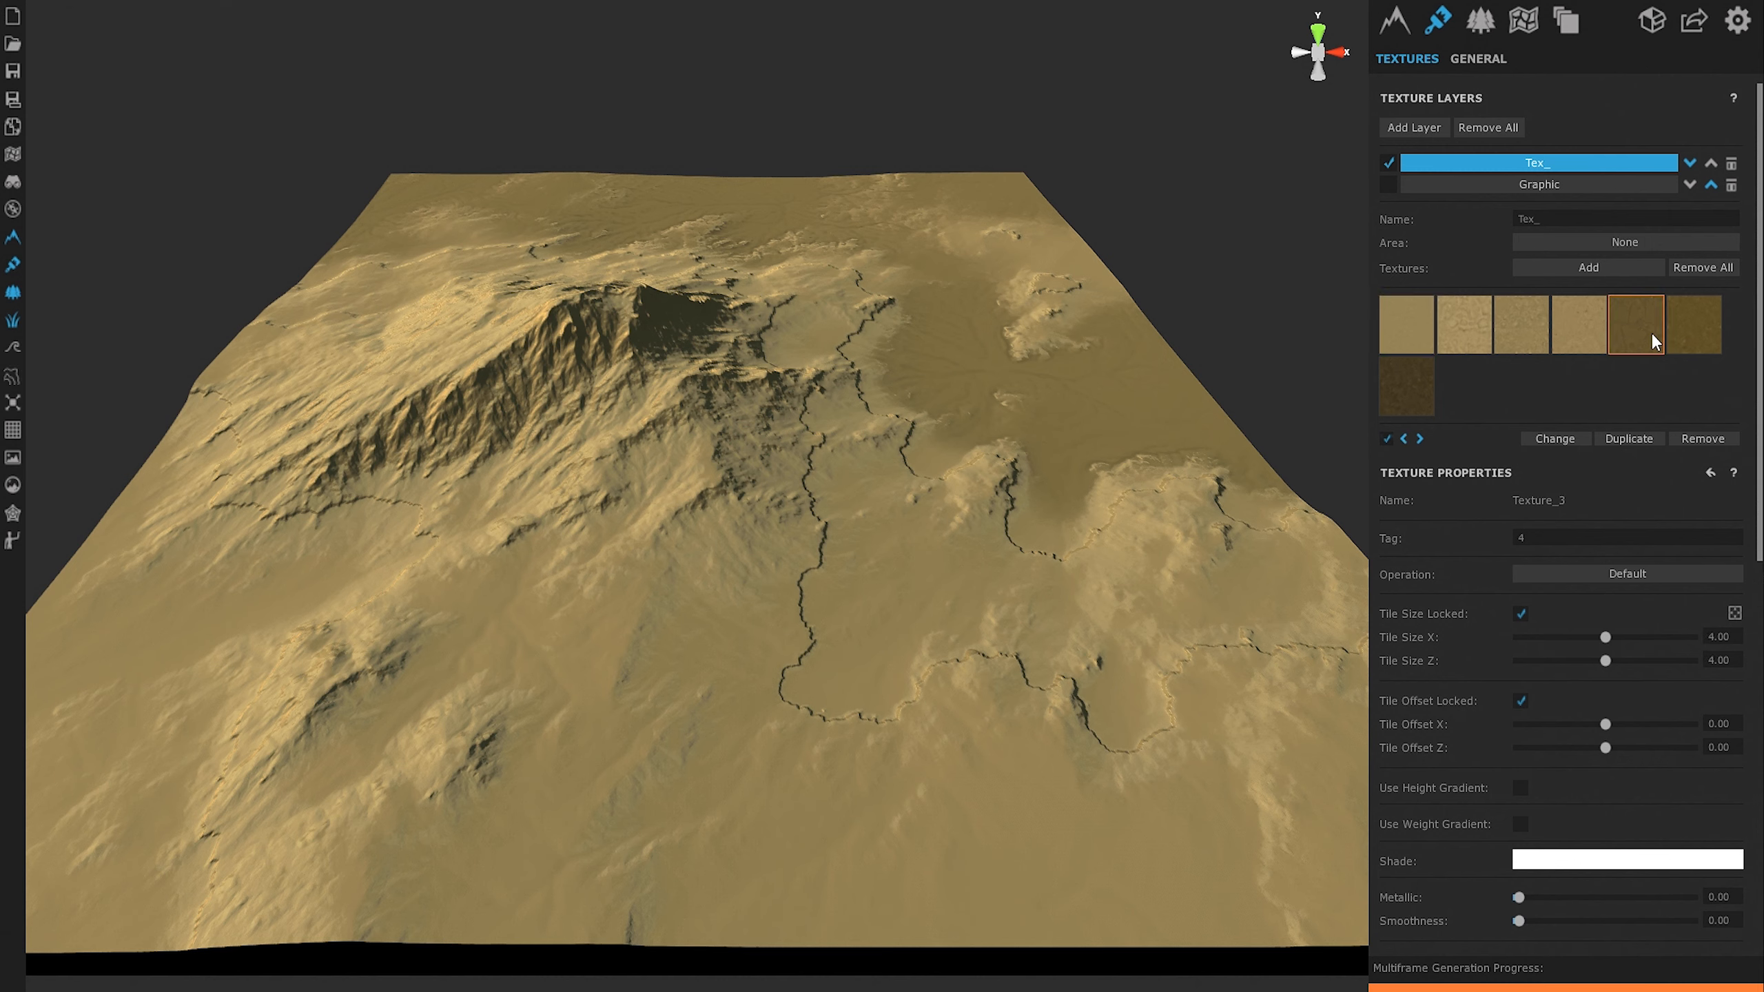
{"action": "left_click", "coordinate": [1419, 390]}
{"action": "left_click", "coordinate": [1414, 334]}
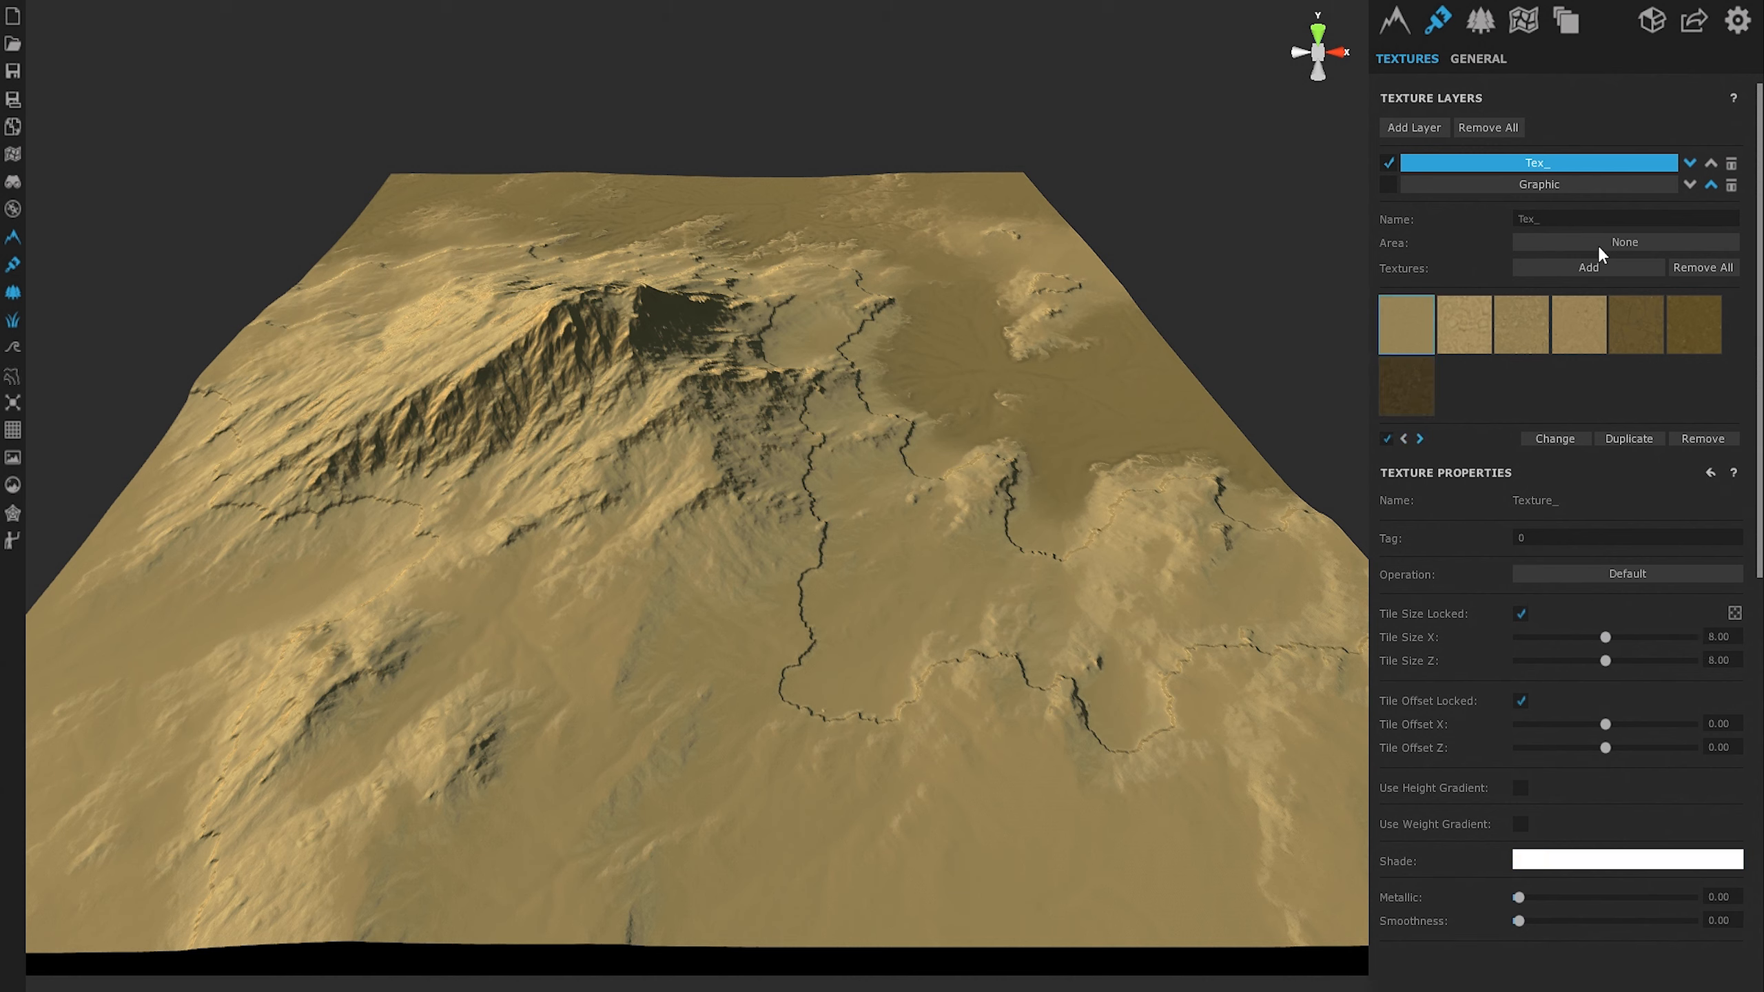
Export the Tex_ layer's texture heatmaps as PNG, with Global Flip Y, Split into 505 x 505 tiles and Include Border enabled
{"action": "left_click", "coordinate": [1693, 24]}
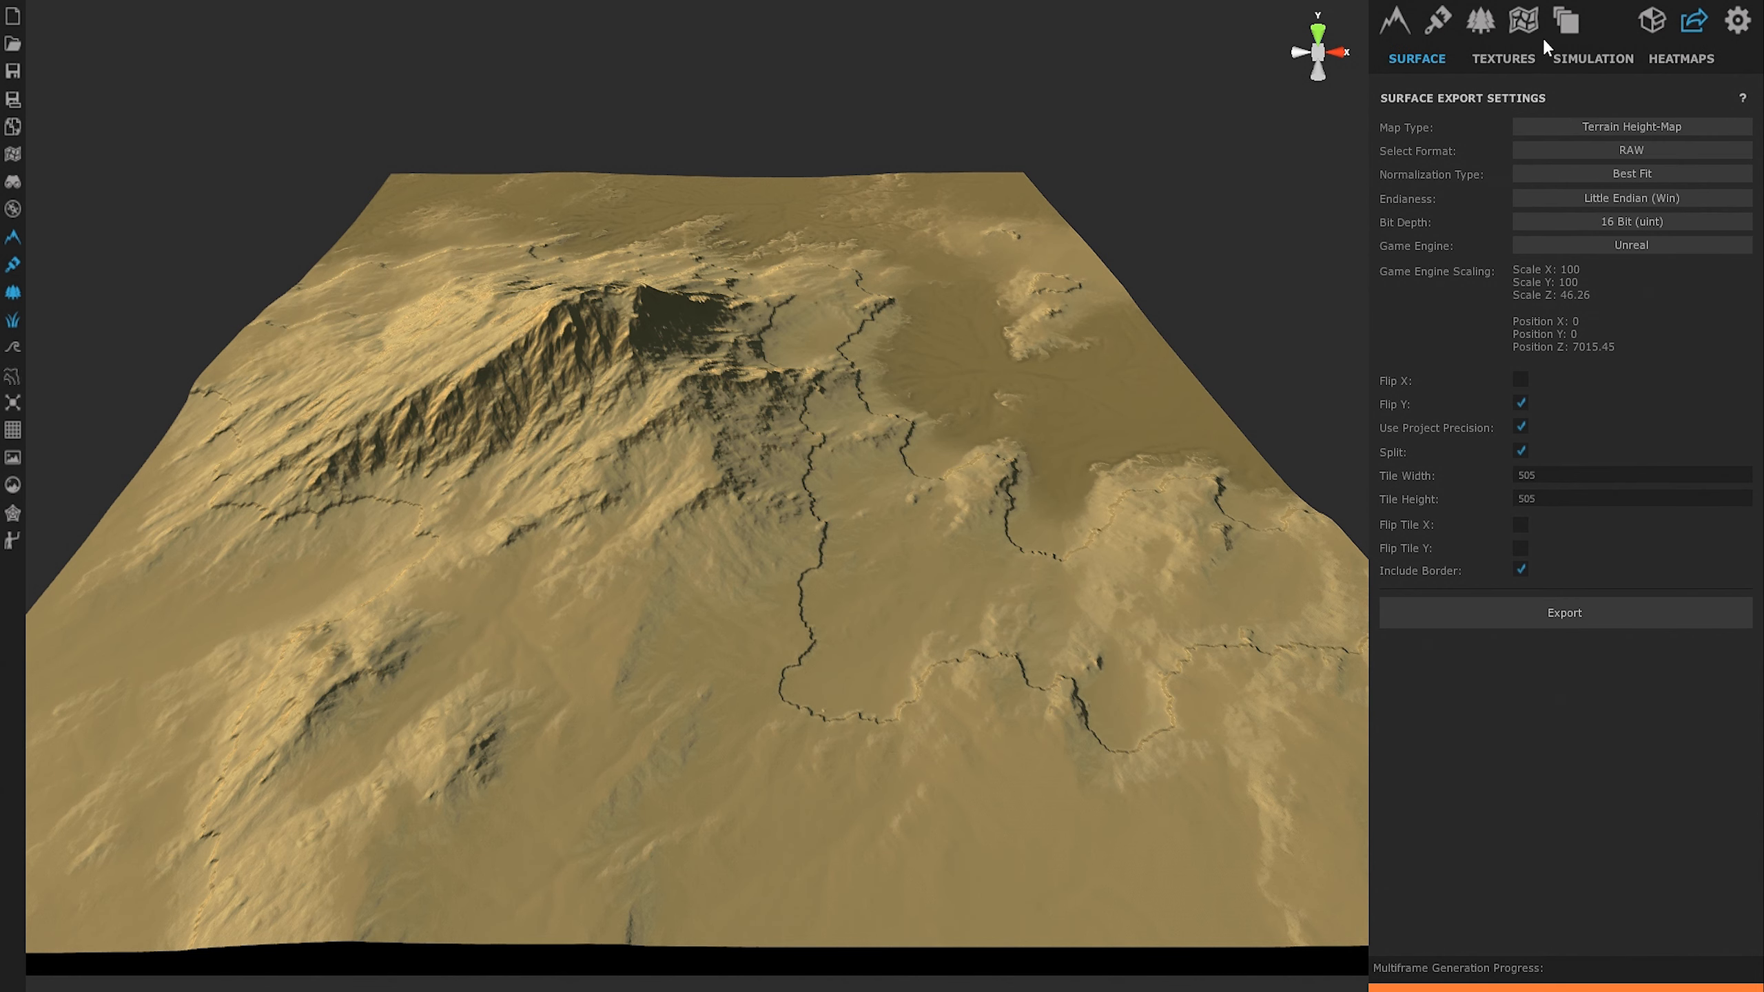
{"action": "left_click", "coordinate": [1681, 60]}
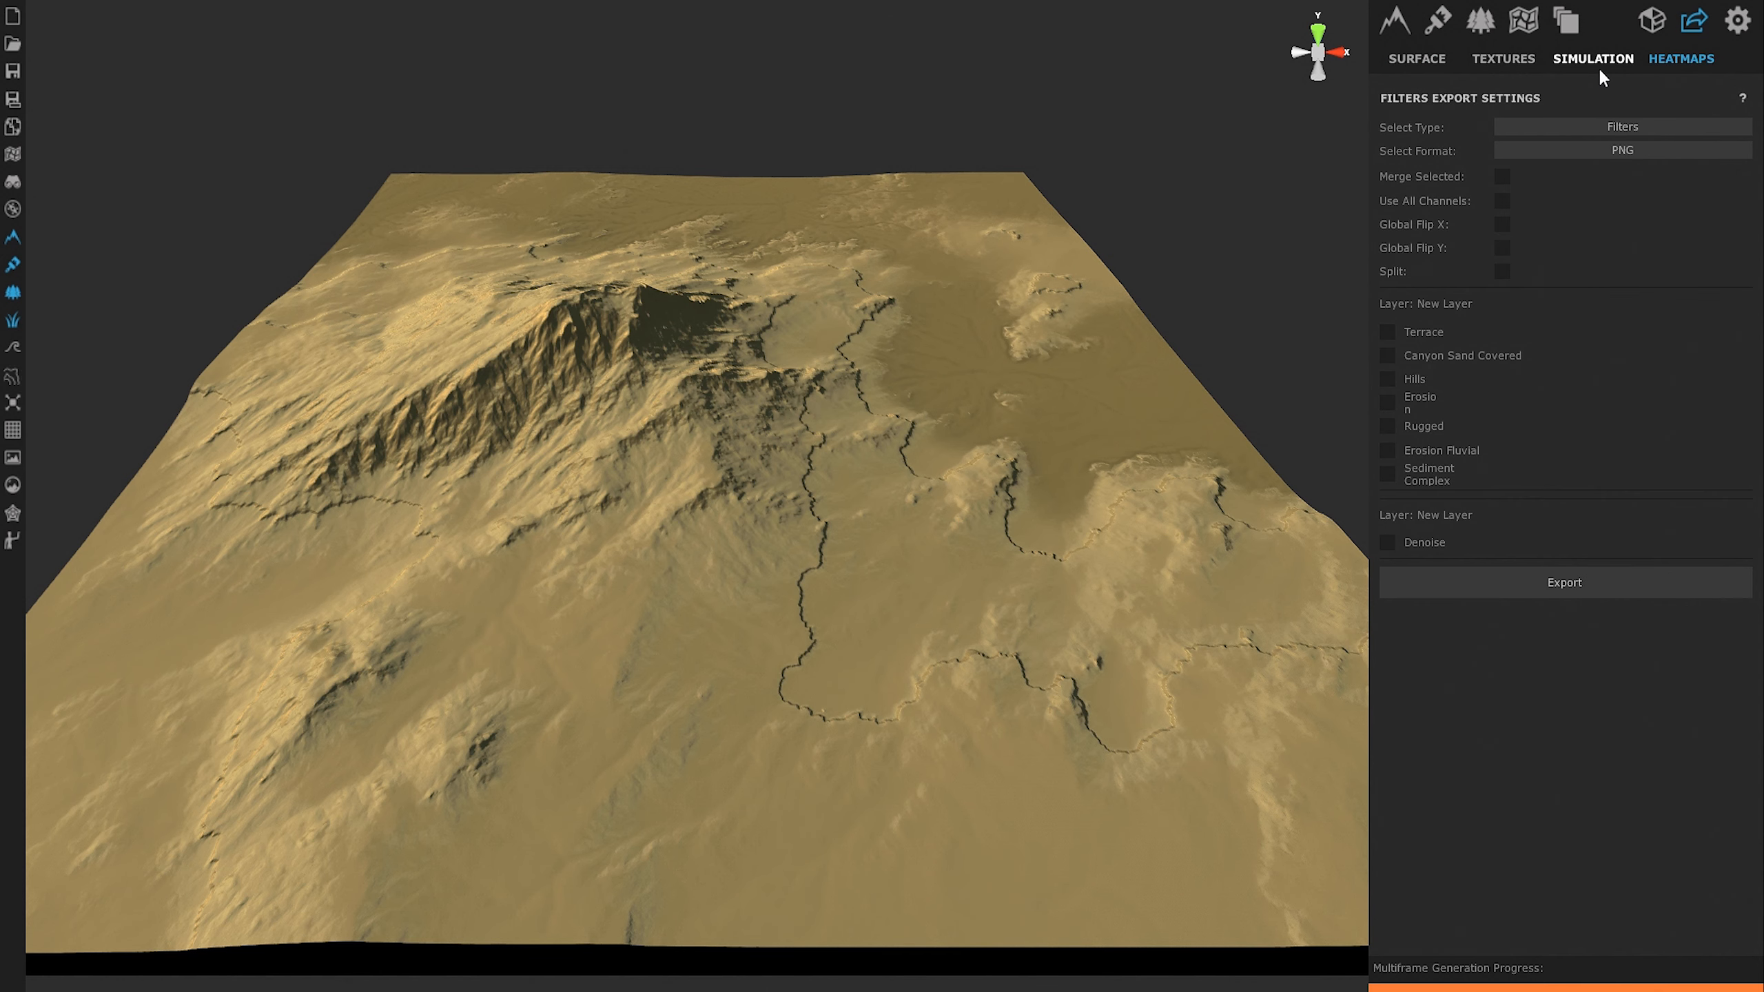
{"action": "left_click", "coordinate": [1596, 126]}
{"action": "left_click", "coordinate": [1622, 162]}
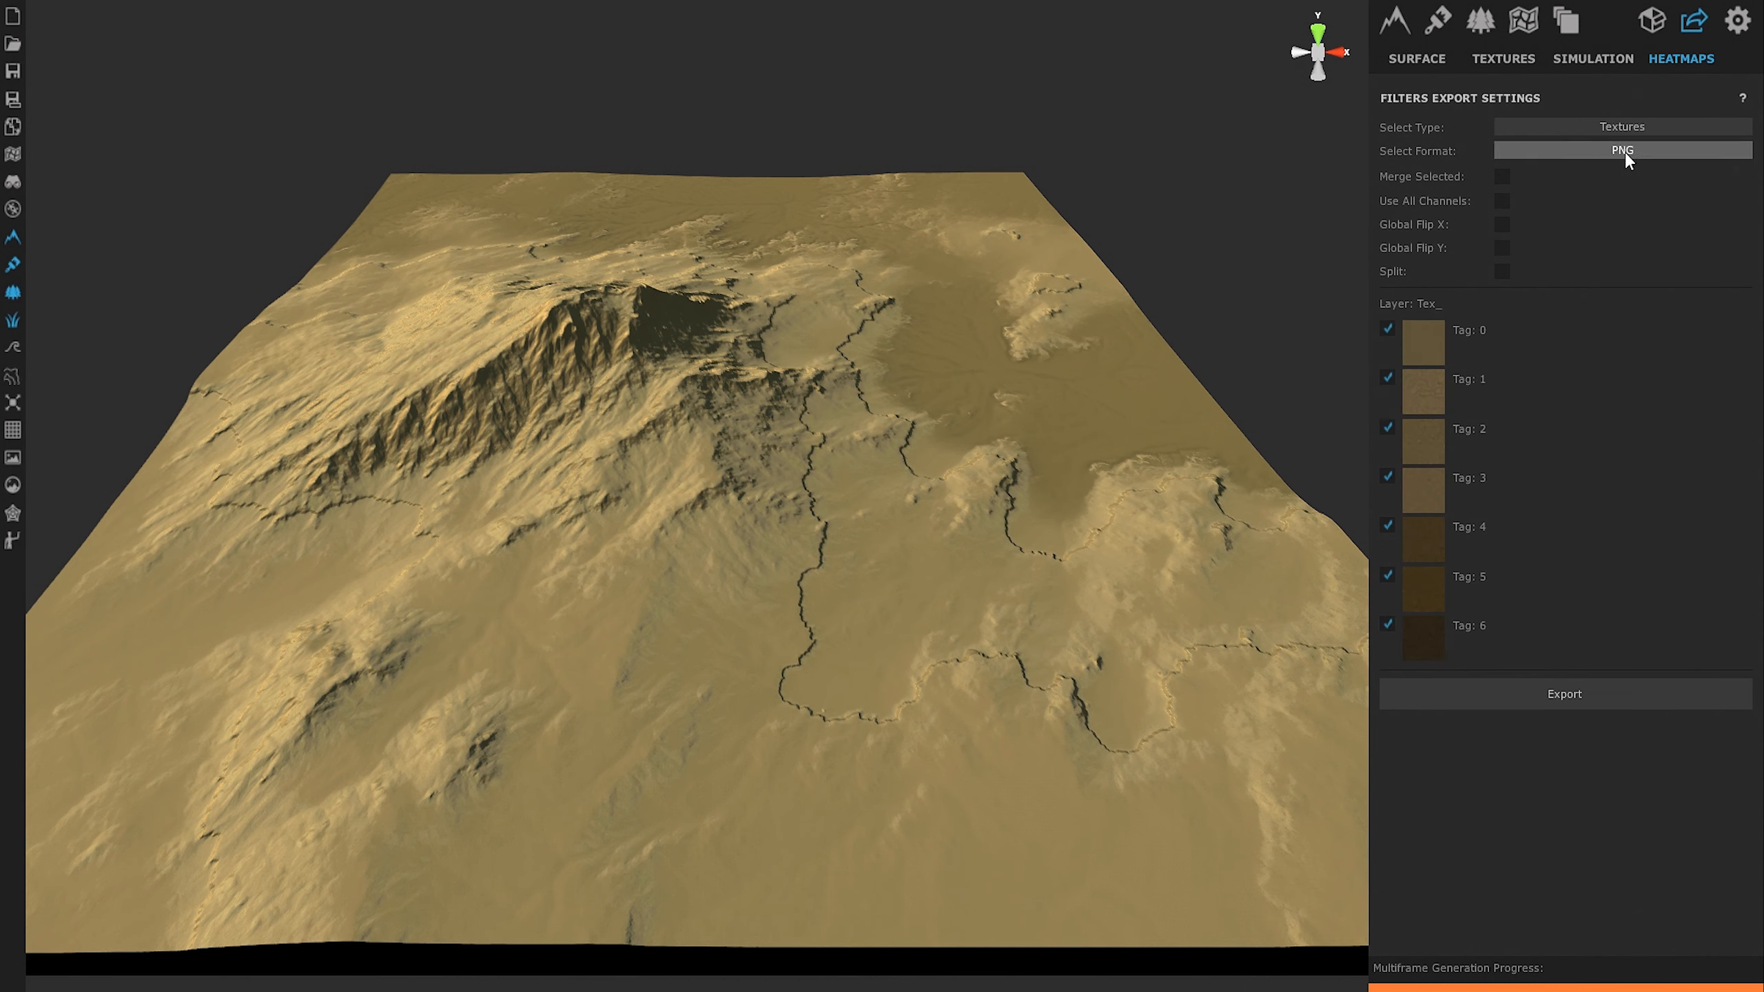
{"action": "left_click", "coordinate": [1502, 272]}
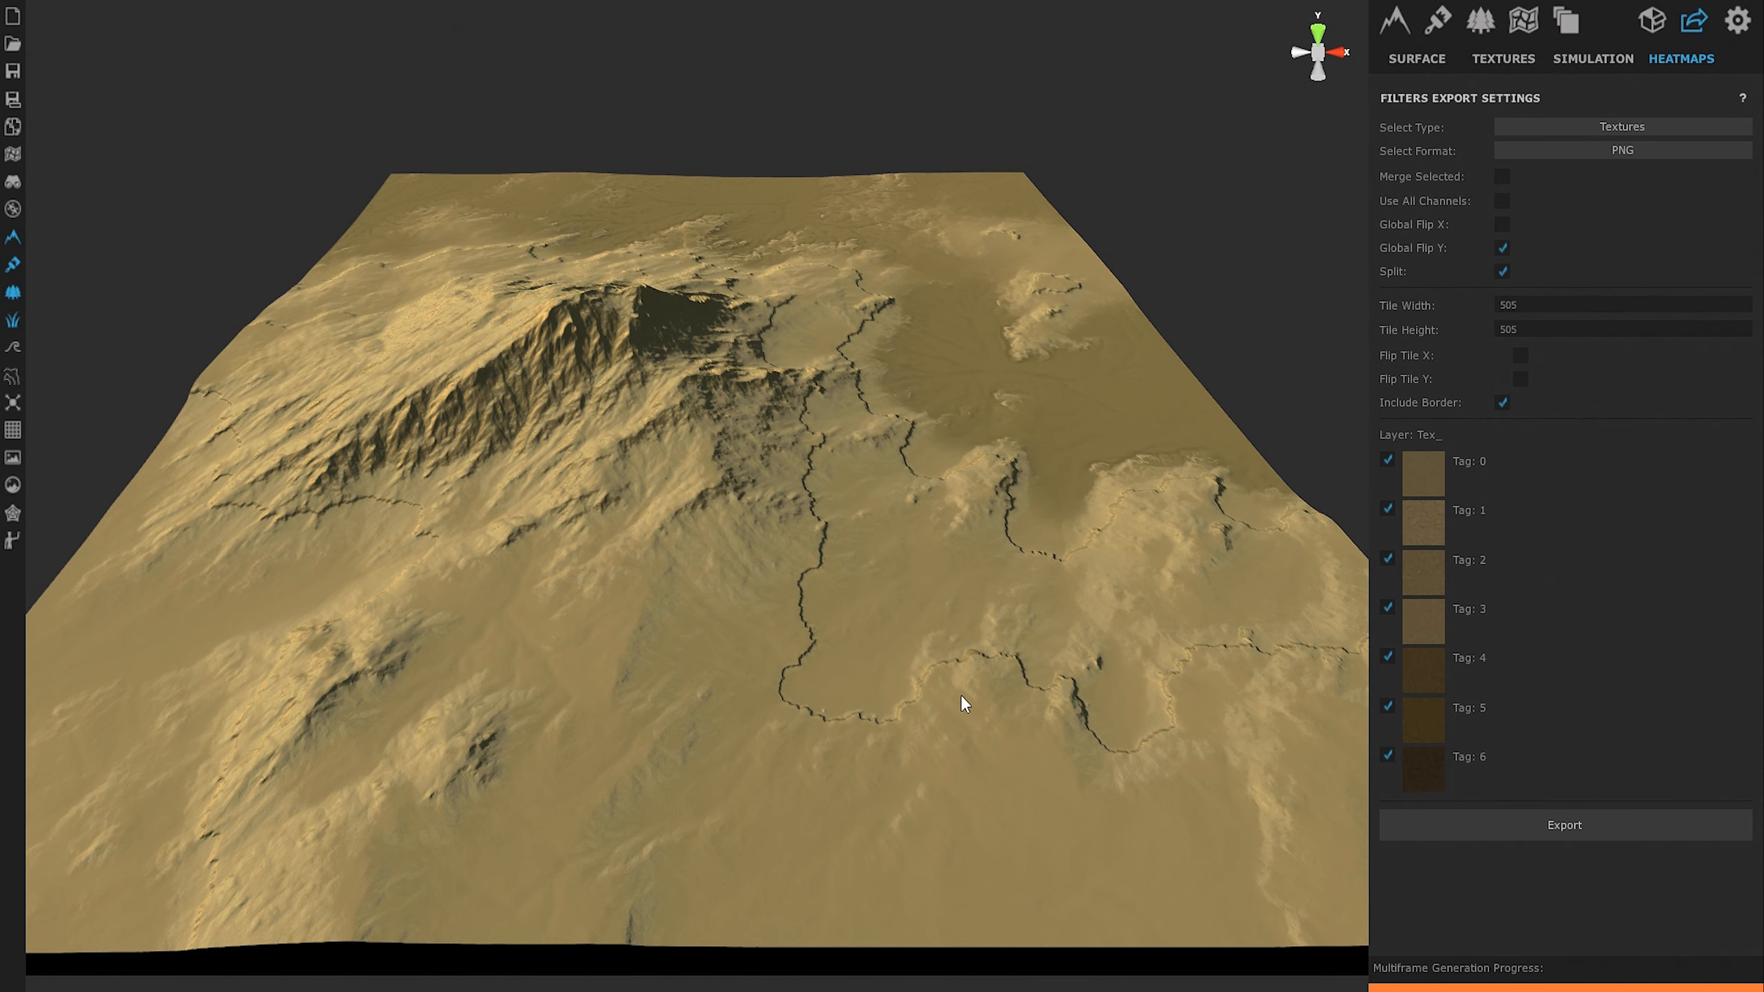
{"action": "left_click", "coordinate": [1553, 827]}
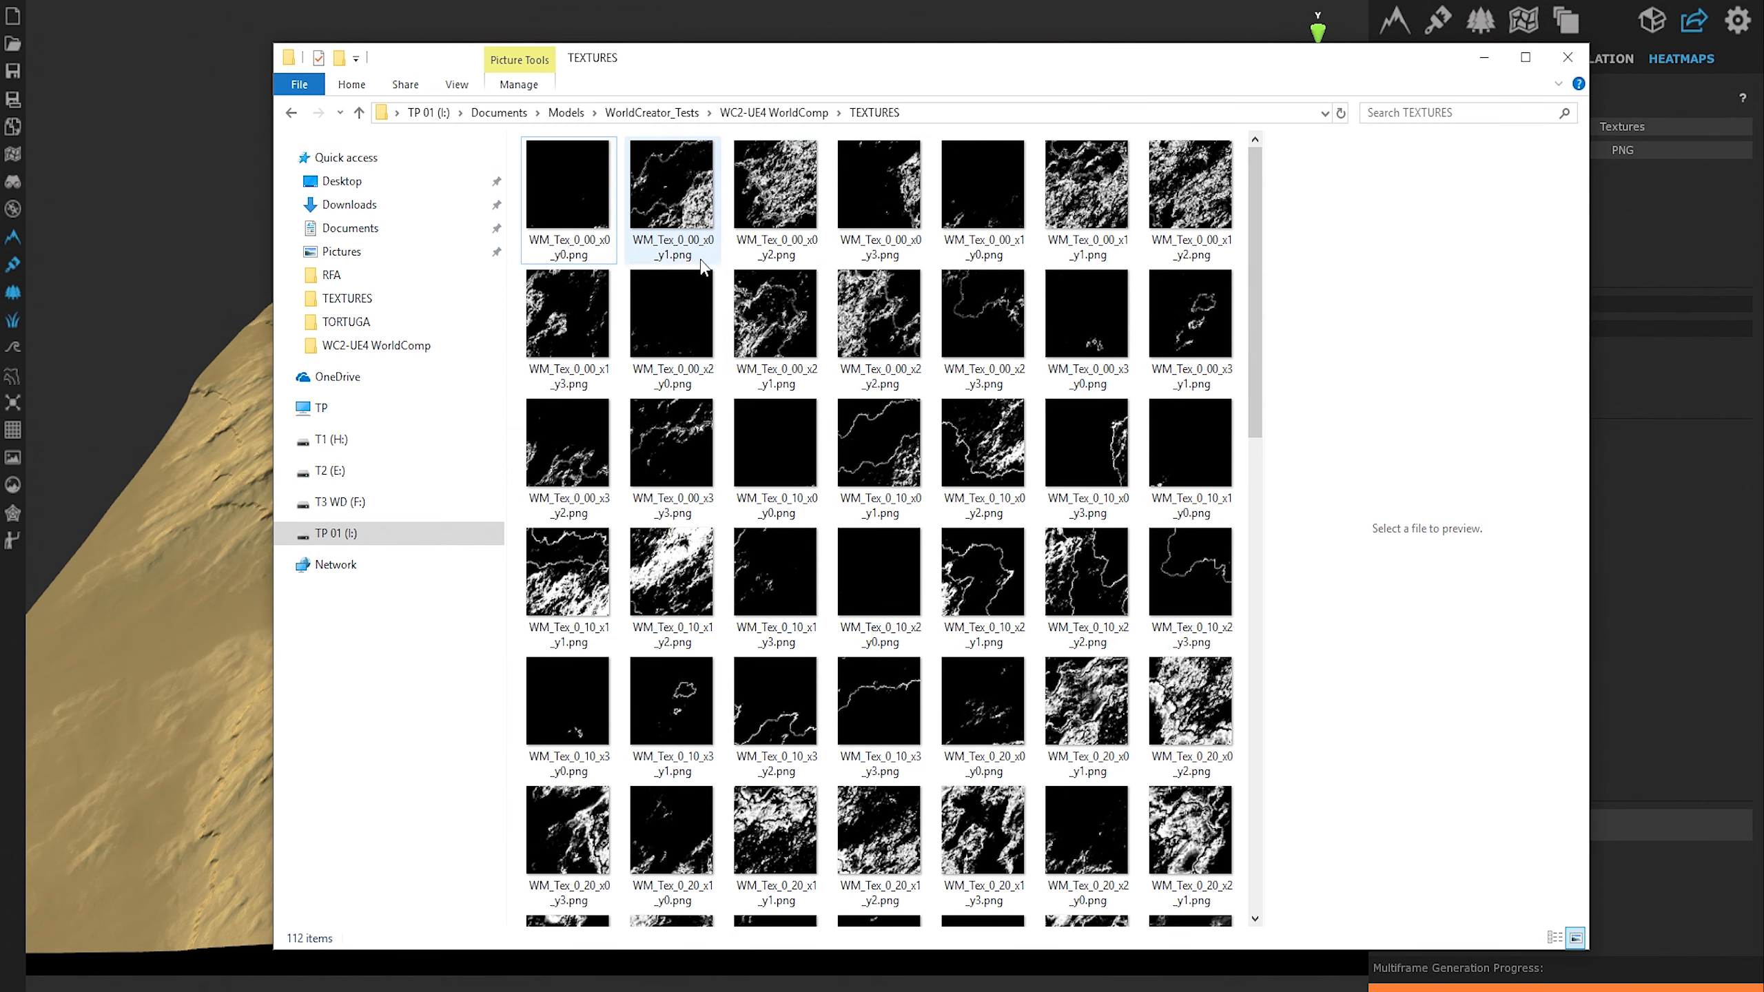
Browse the exported weight maps in the TEXTURES folder, showing them as a detailed list to examine the file naming
{"action": "left_click_drag", "start_coordinate": [1256, 304], "coordinate": [1256, 390]}
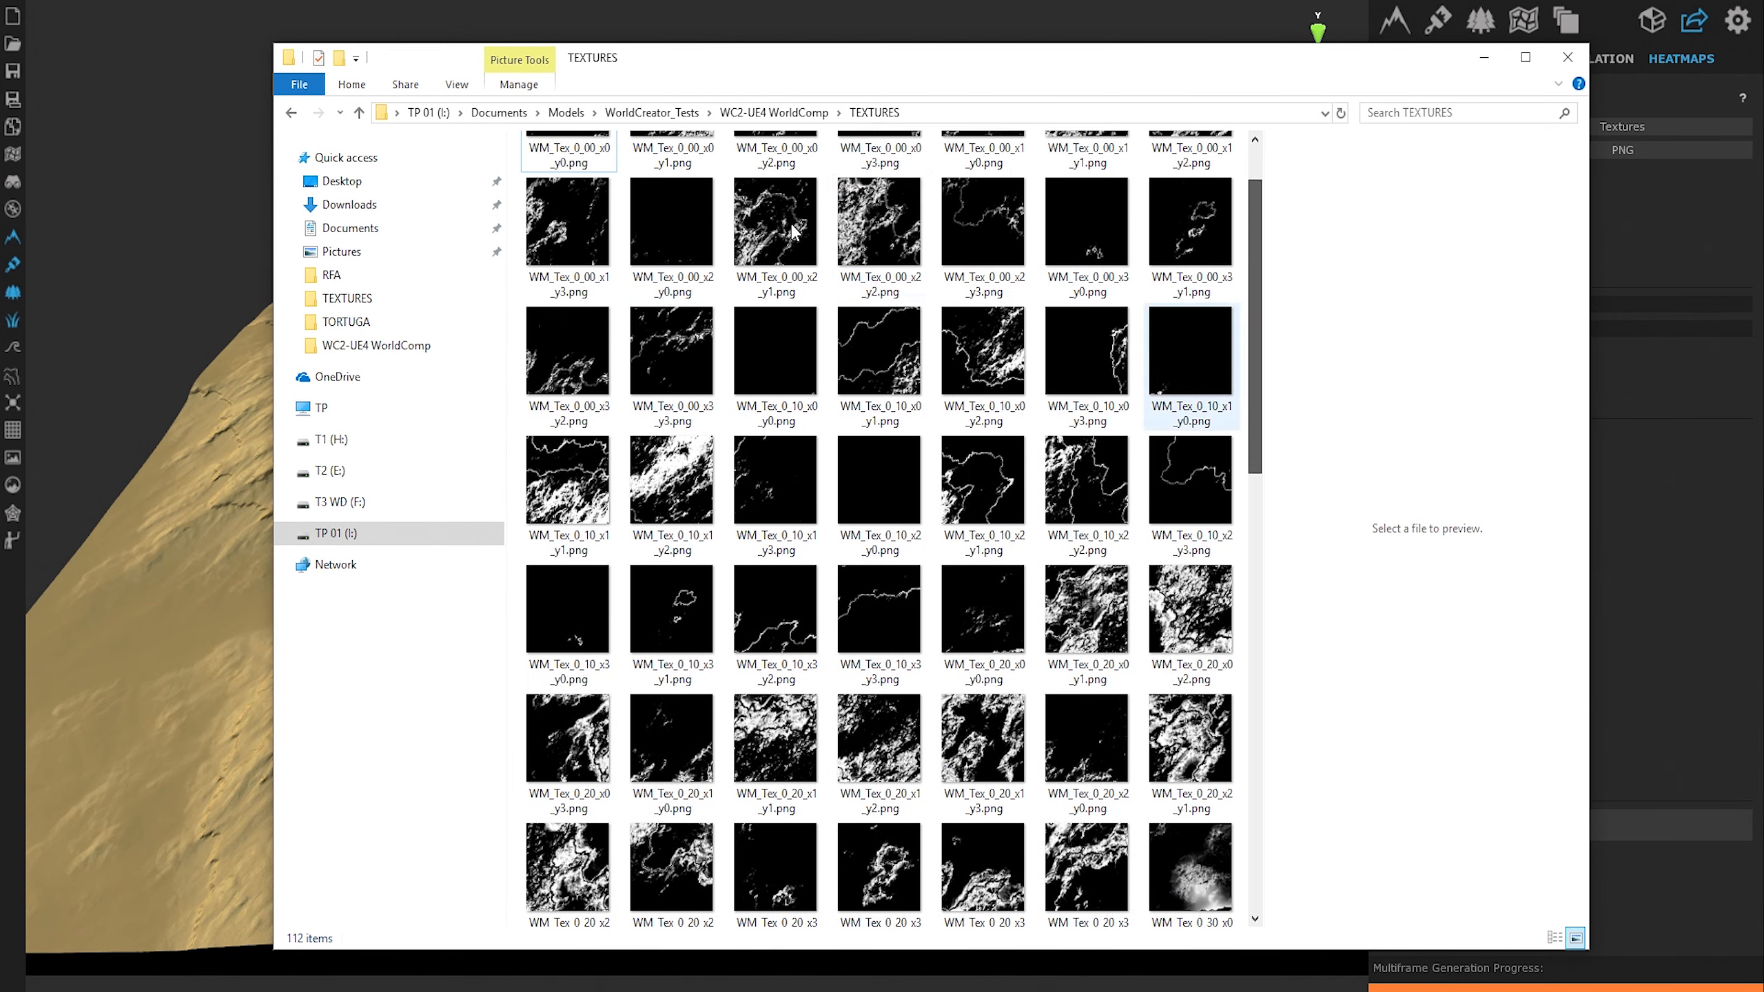
{"action": "left_click", "coordinate": [470, 89]}
{"action": "left_click", "coordinate": [694, 141]}
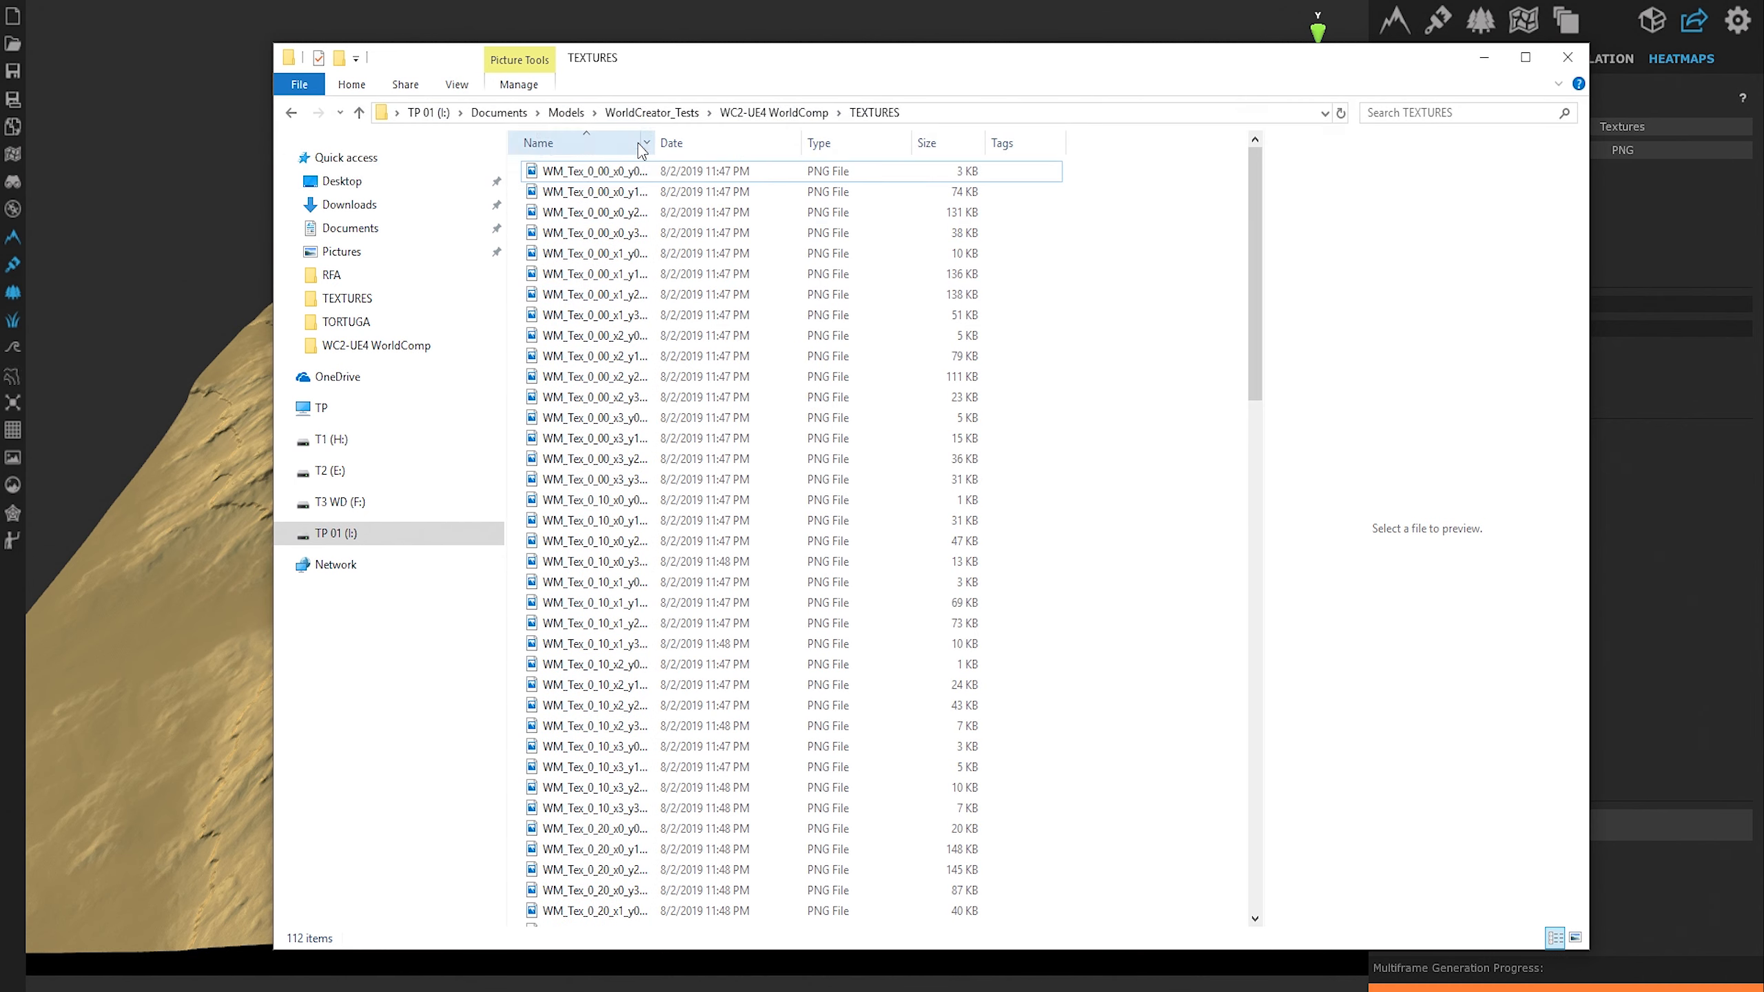
{"action": "scroll", "coordinate": [788, 441], "scroll_direction": "down", "scroll_amount": 20}
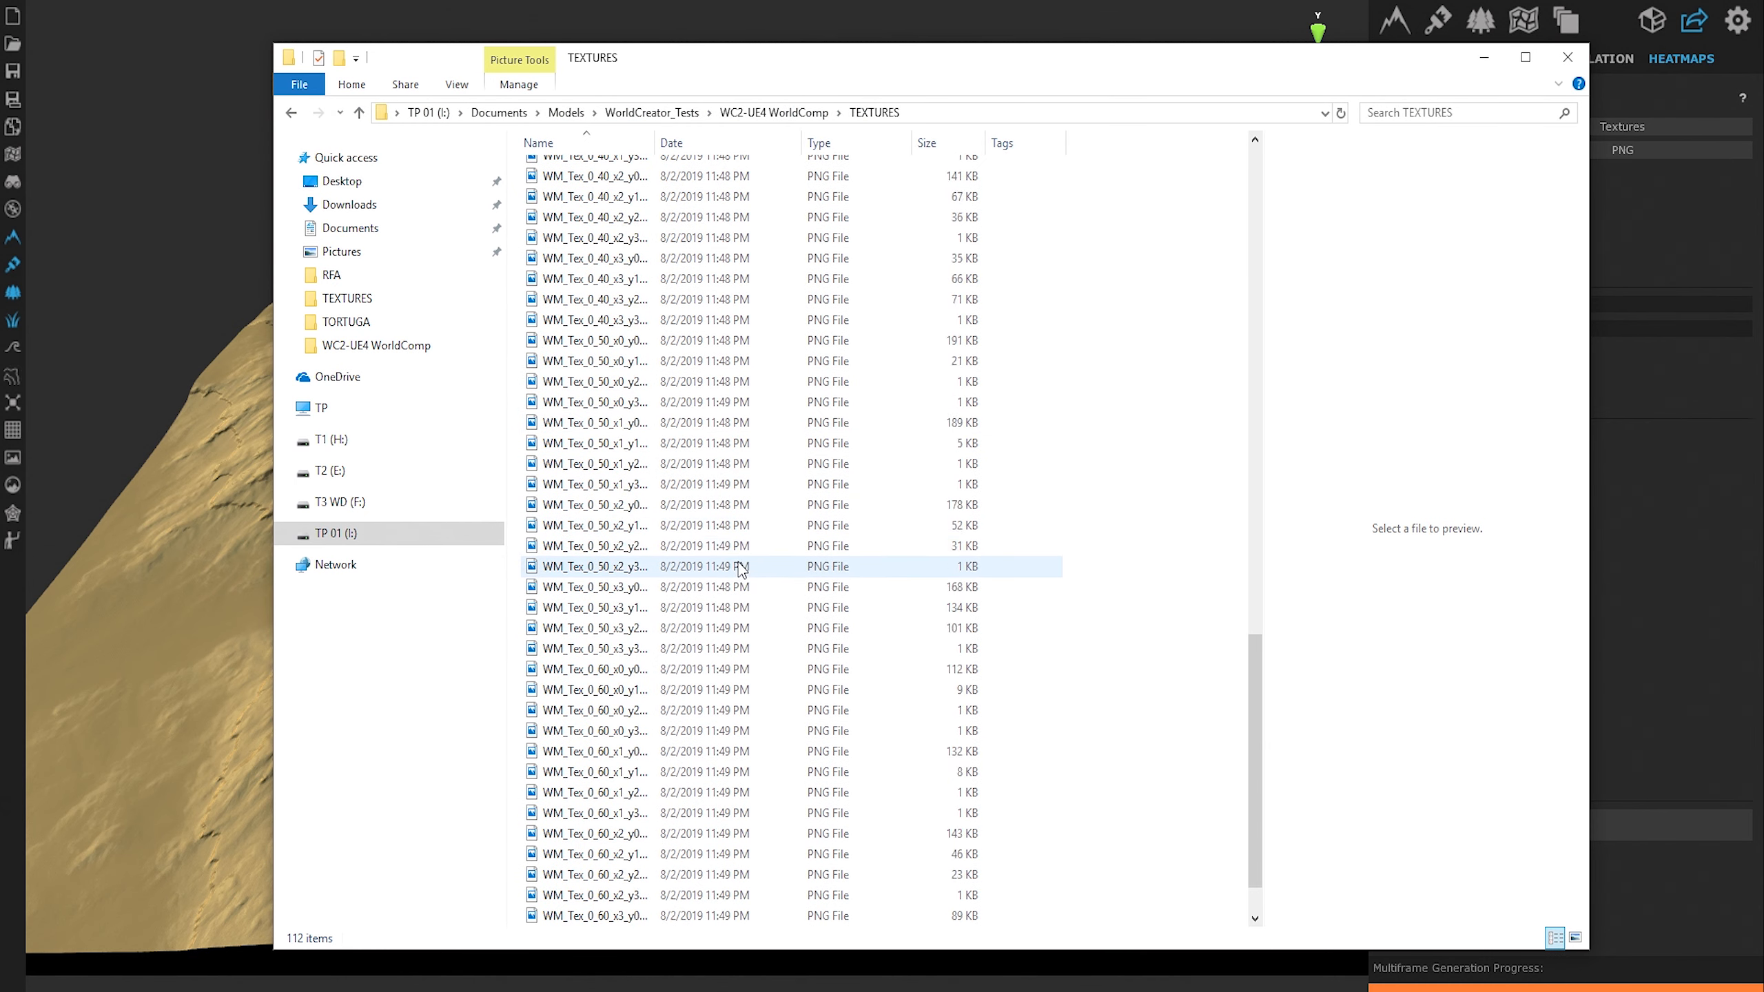
{"action": "scroll", "coordinate": [738, 571], "scroll_direction": "up", "scroll_amount": 20}
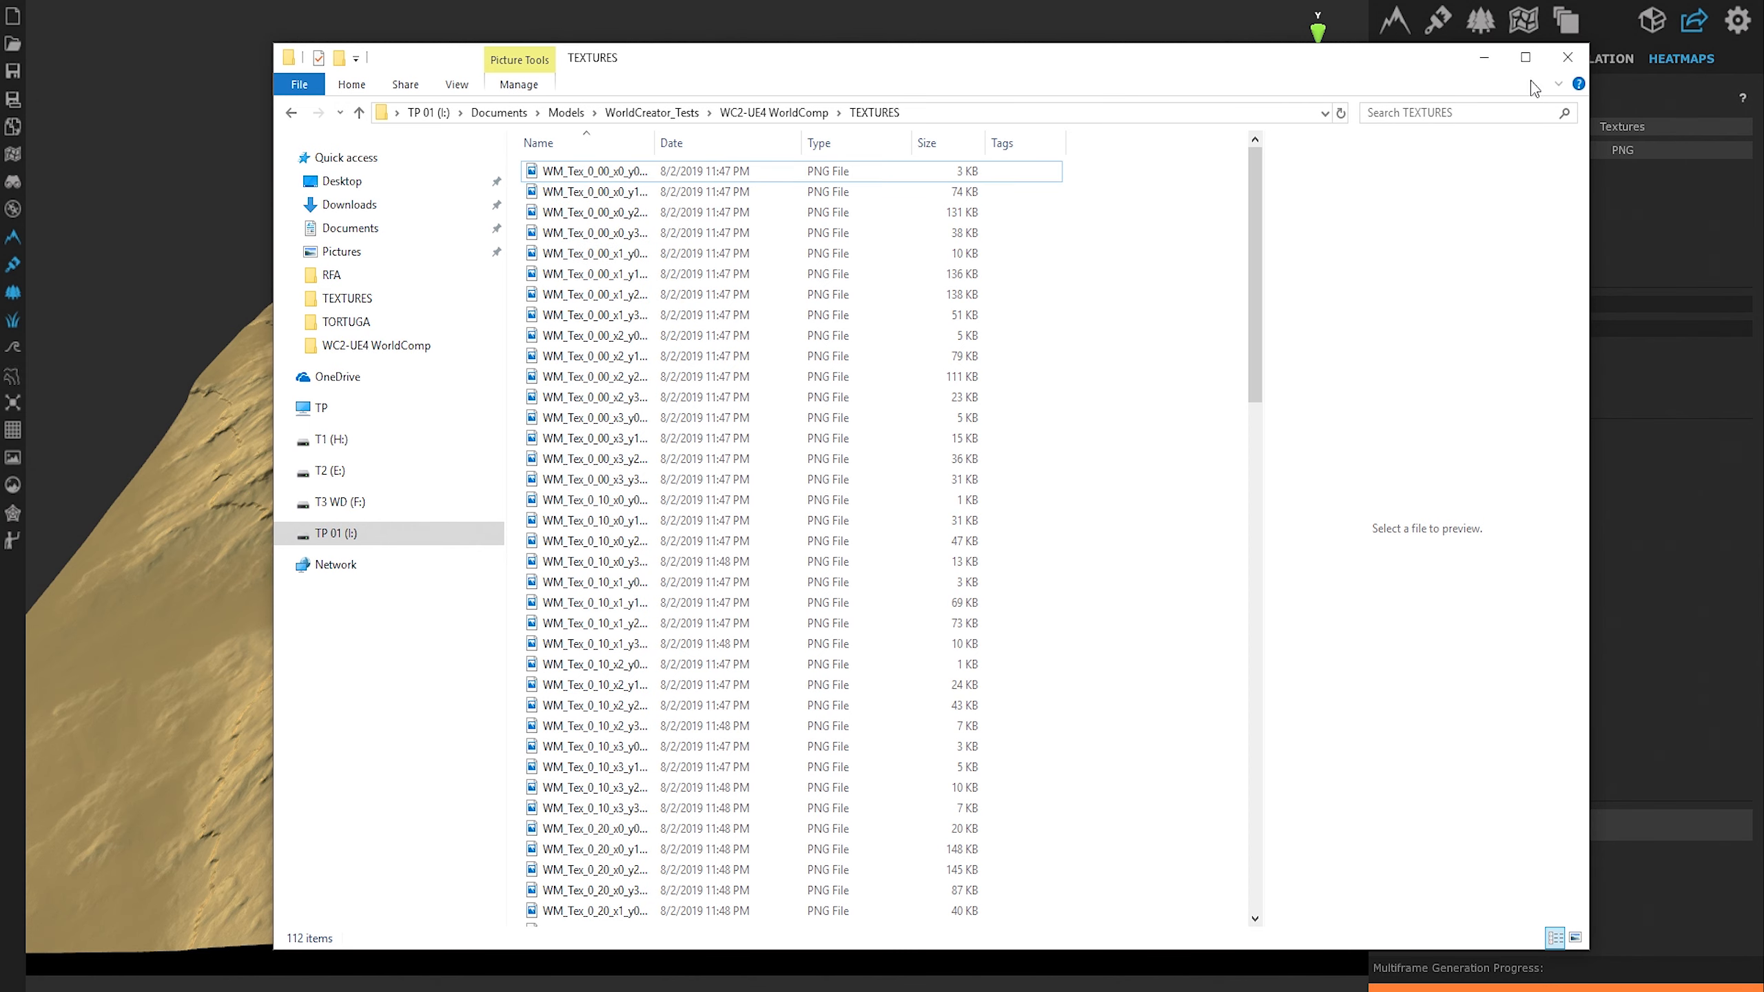
Revisit World Creator's Tex_ texture layer and select the sixteen matching WM_Tex_0_00 tiles, x0_y0 through x3_y3, in the TEXTURES folder
{"action": "left_click", "coordinate": [1517, 5]}
{"action": "left_click", "coordinate": [1437, 19]}
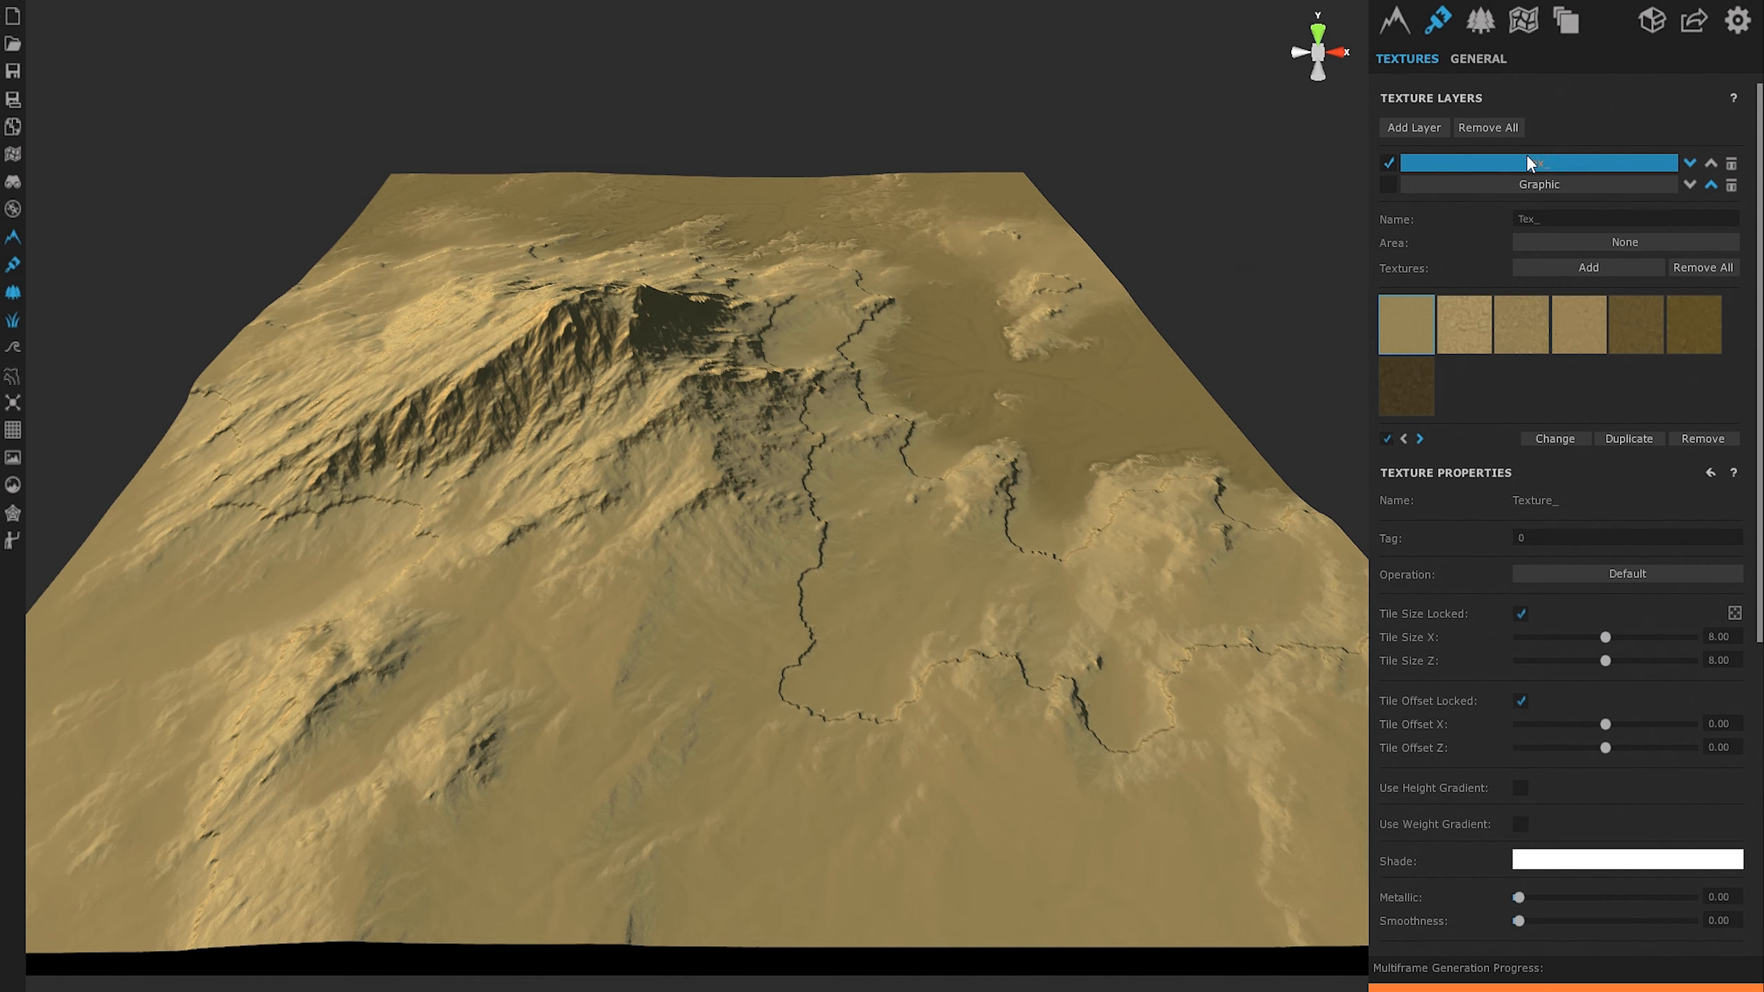
{"action": "key", "text": "alt+Tab"}
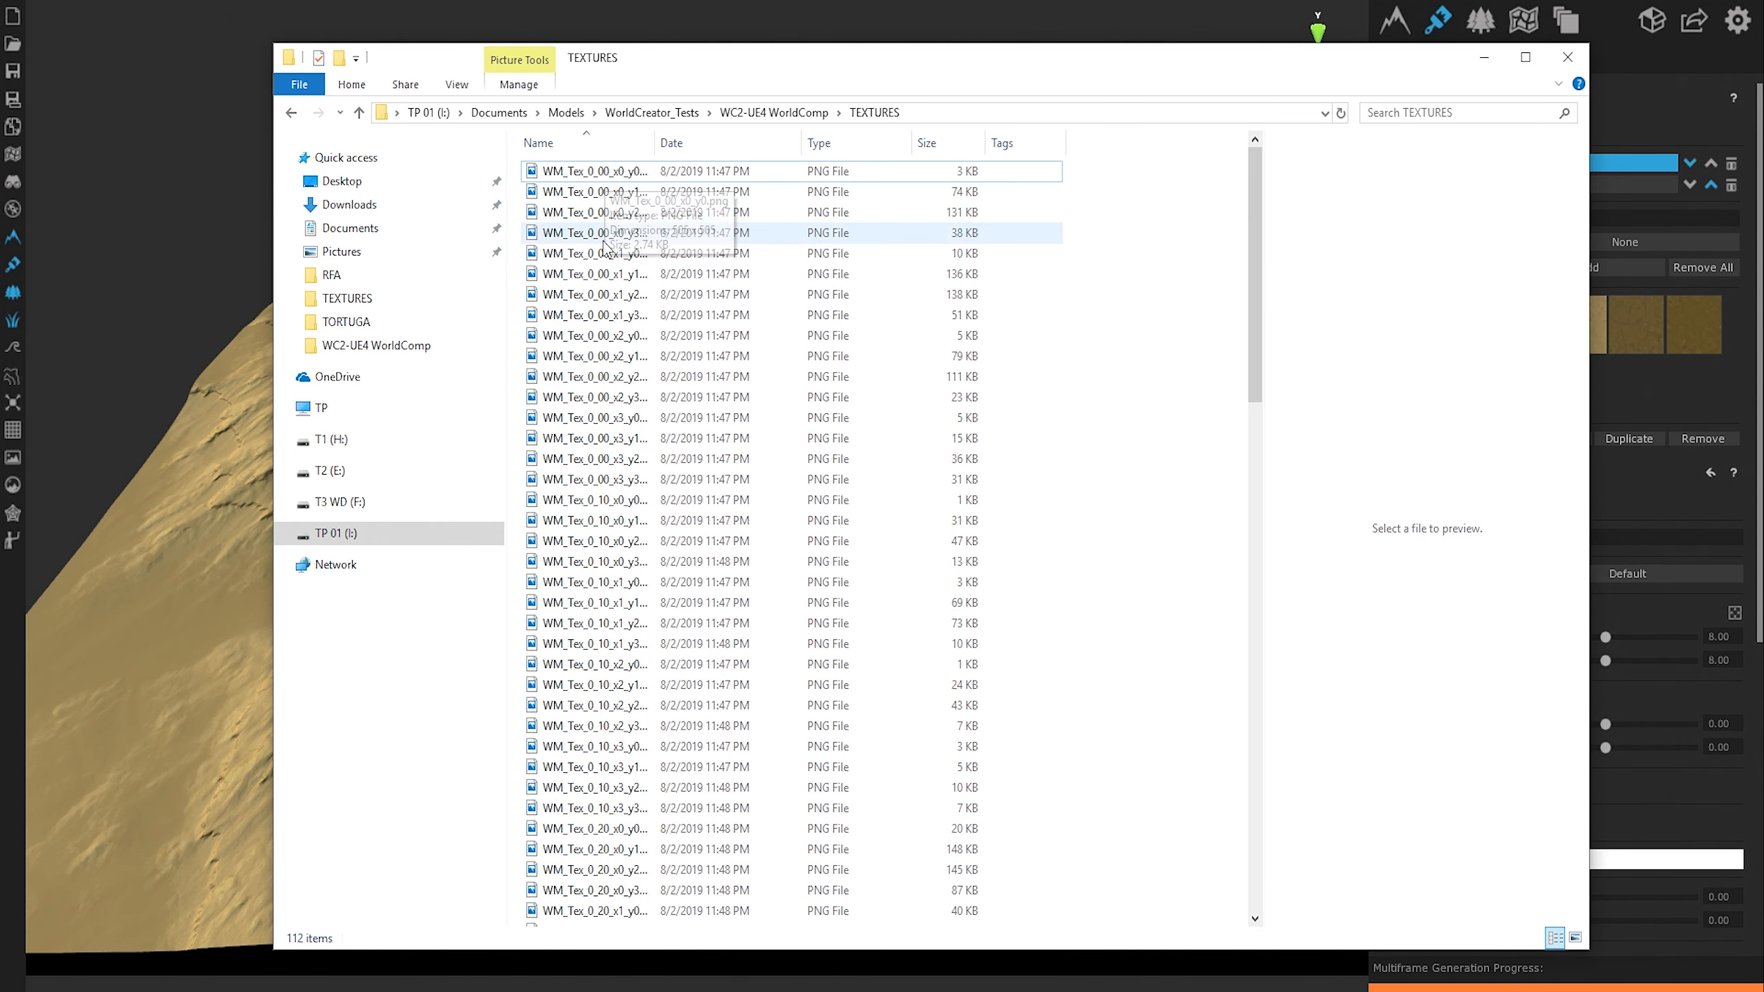
{"action": "left_click", "coordinate": [598, 171]}
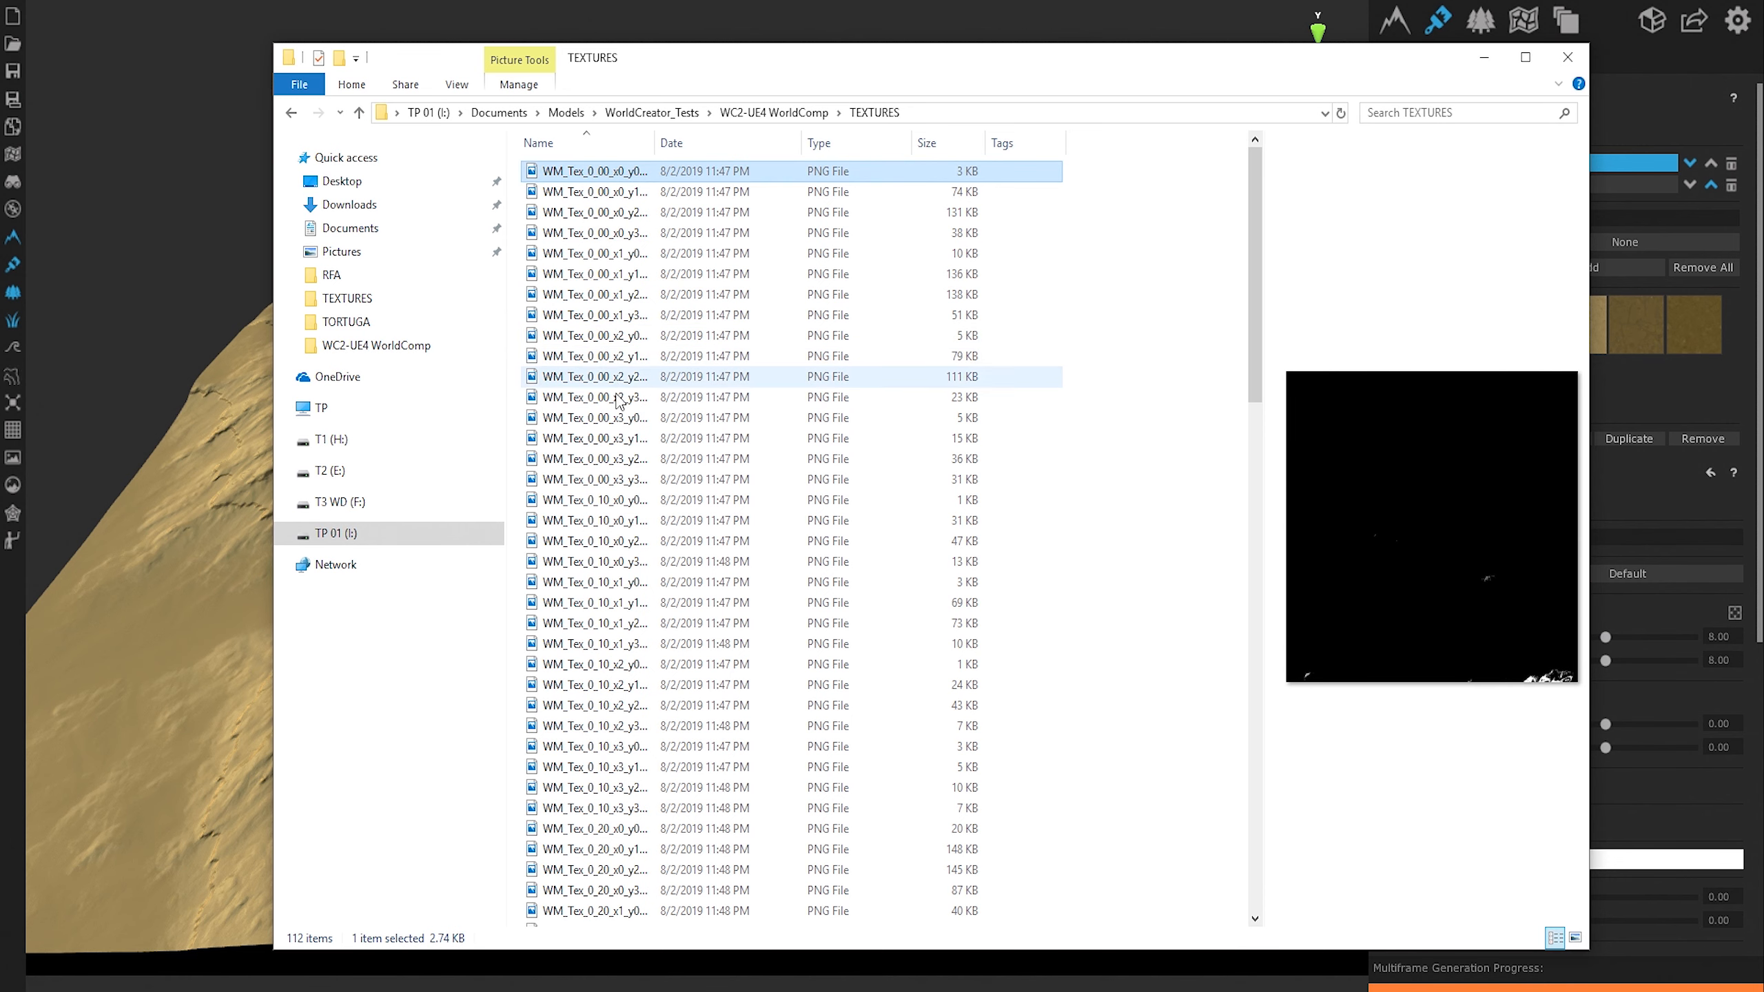
{"action": "left_click", "coordinate": [615, 479], "text": "shift"}
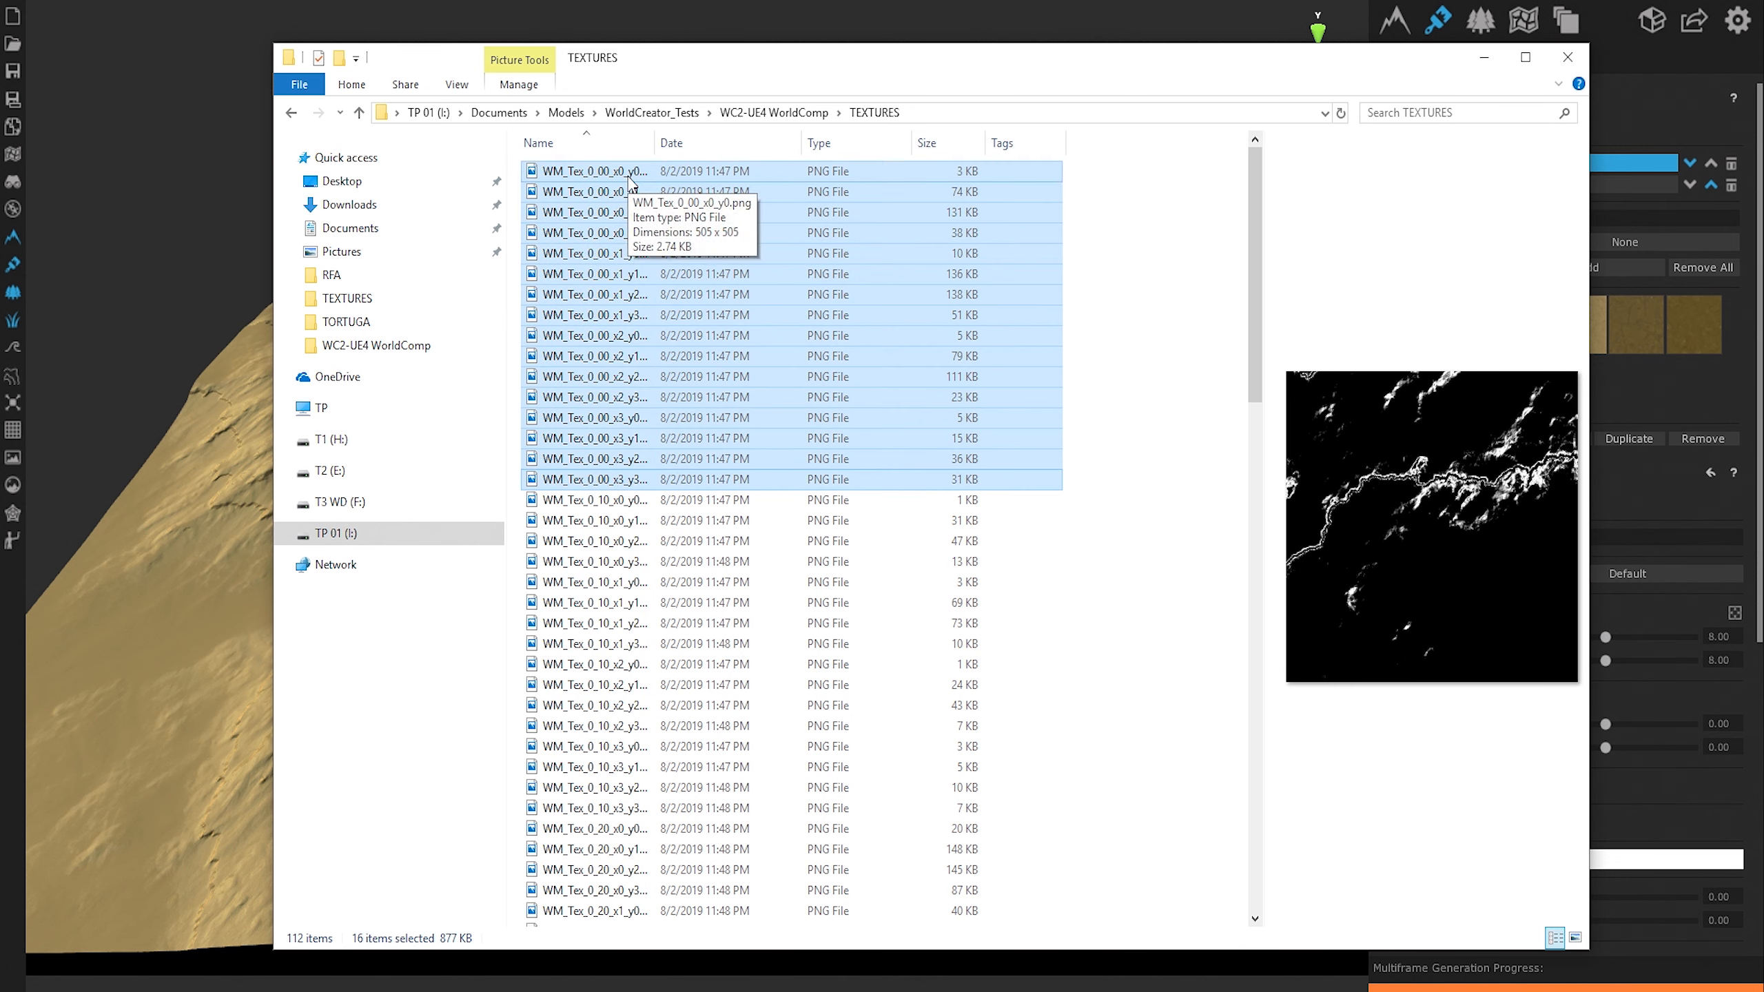
Switch from the exported weight map files to Unreal Engine and open the Mat_Landscape material from the Maps folder
{"action": "scroll", "coordinate": [751, 542], "scroll_direction": "down", "scroll_amount": 8}
{"action": "left_click", "coordinate": [753, 341]}
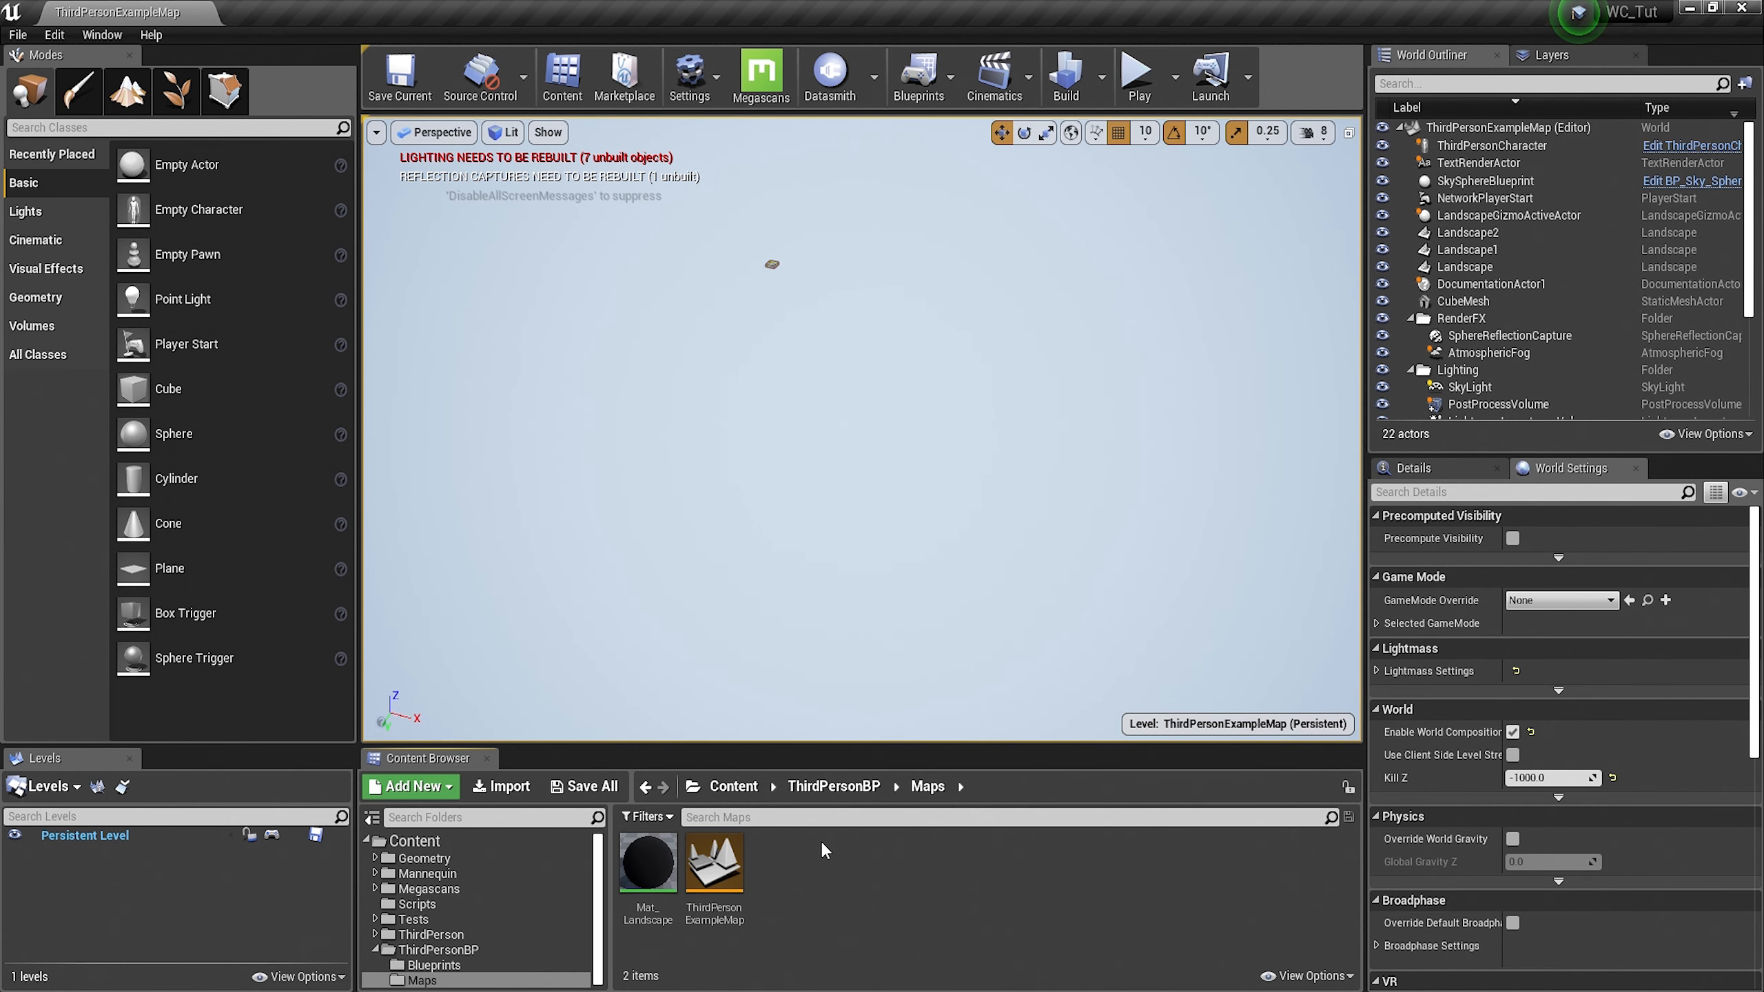
{"action": "double_click", "coordinate": [640, 875]}
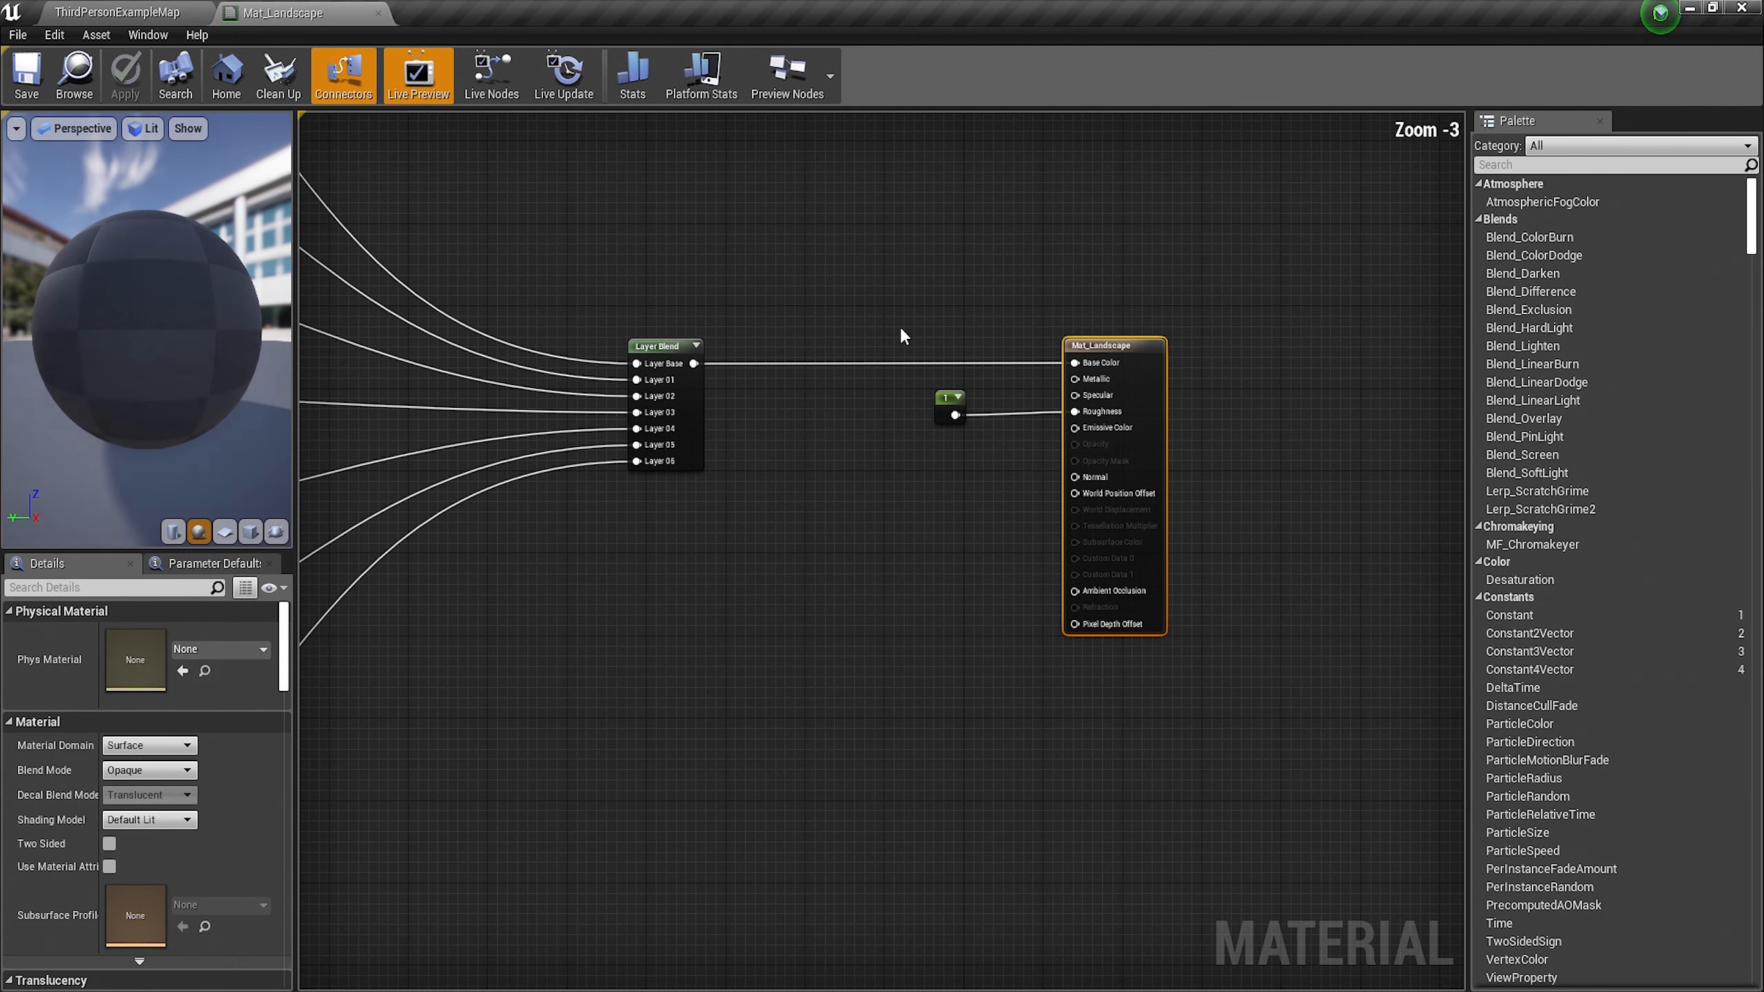
Examine the Mat_Landscape node graph and inspect the layer settings of the Layer Blend node
{"action": "right_click_drag", "start_coordinate": [800, 276], "coordinate": [1223, 332]}
{"action": "scroll", "coordinate": [1224, 332], "scroll_direction": "down", "scroll_amount": 7}
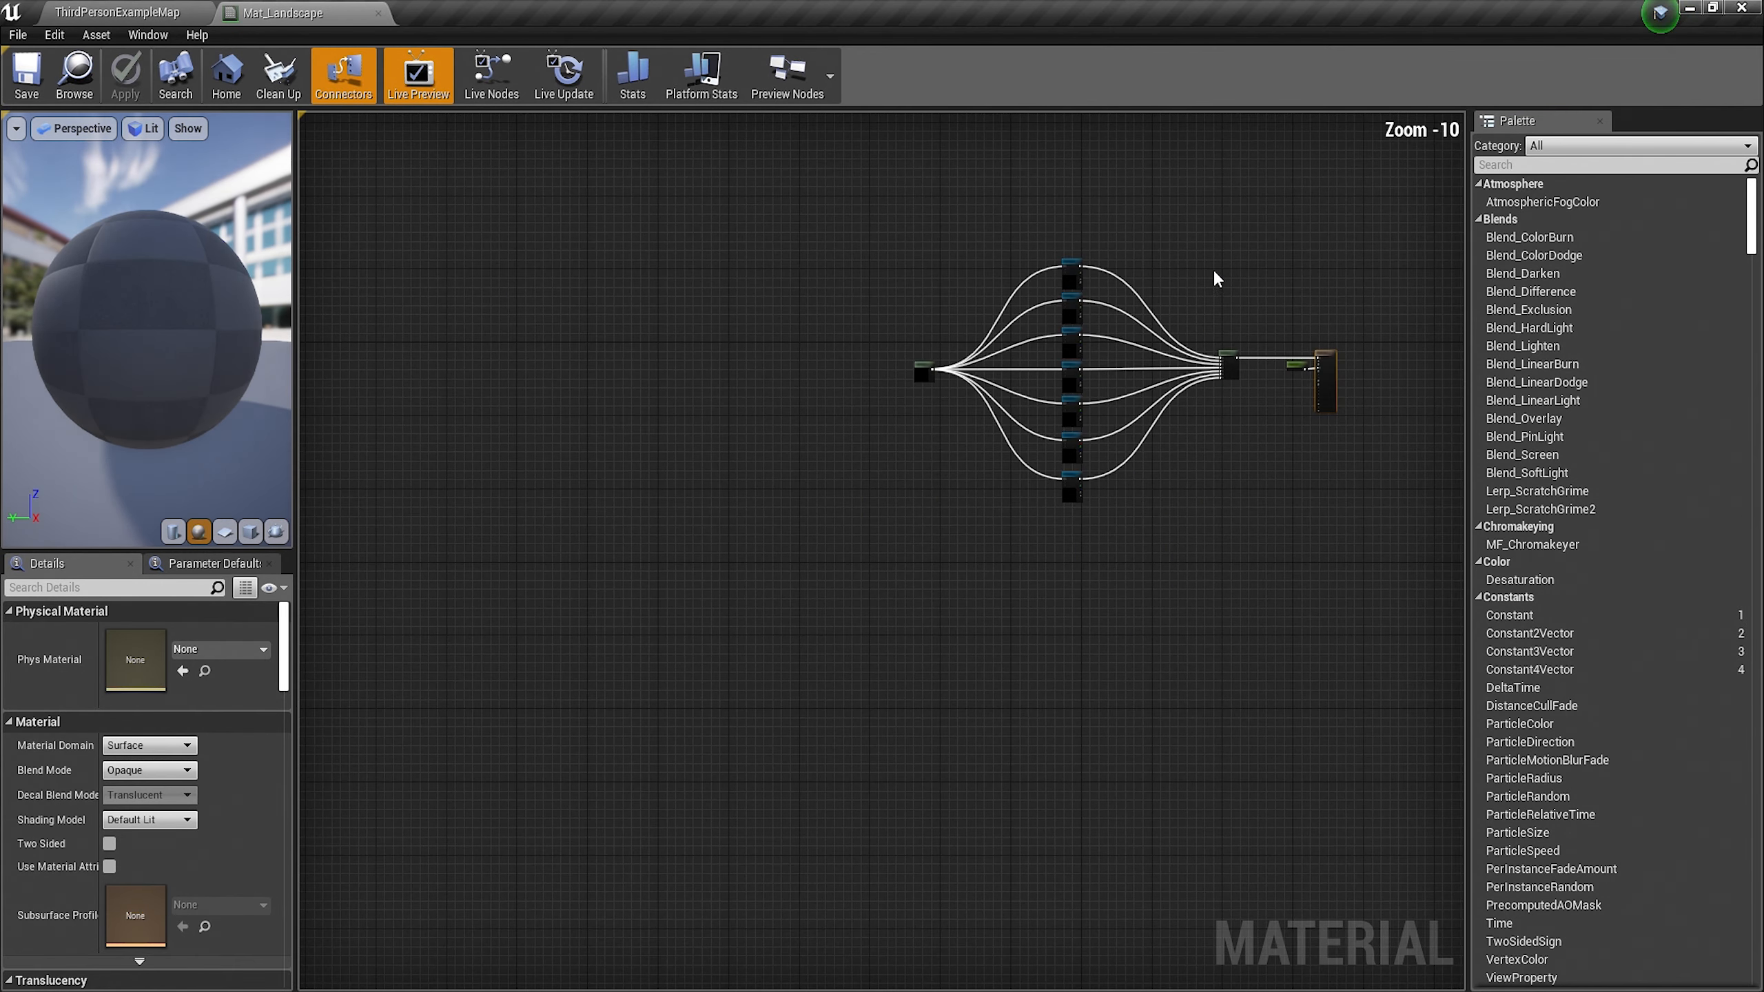
{"action": "scroll", "coordinate": [1217, 288], "scroll_direction": "up", "scroll_amount": 5}
{"action": "scroll", "coordinate": [949, 232], "scroll_direction": "up", "scroll_amount": 5}
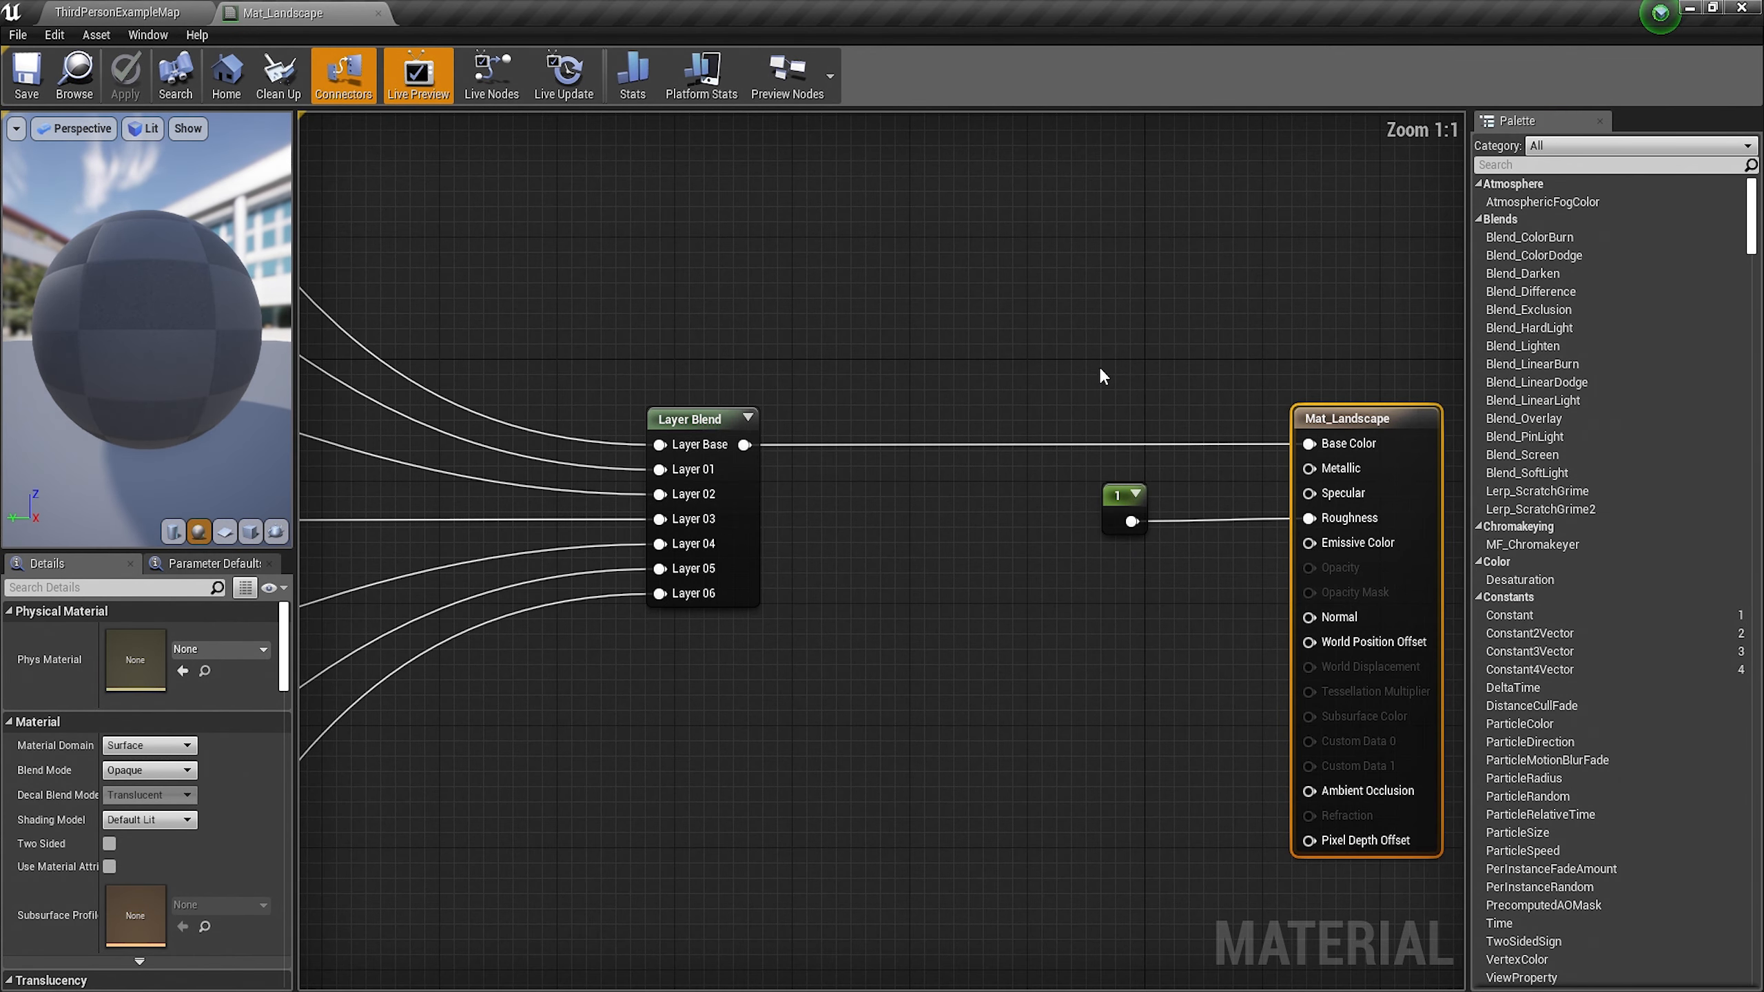
{"action": "right_click", "coordinate": [917, 369]}
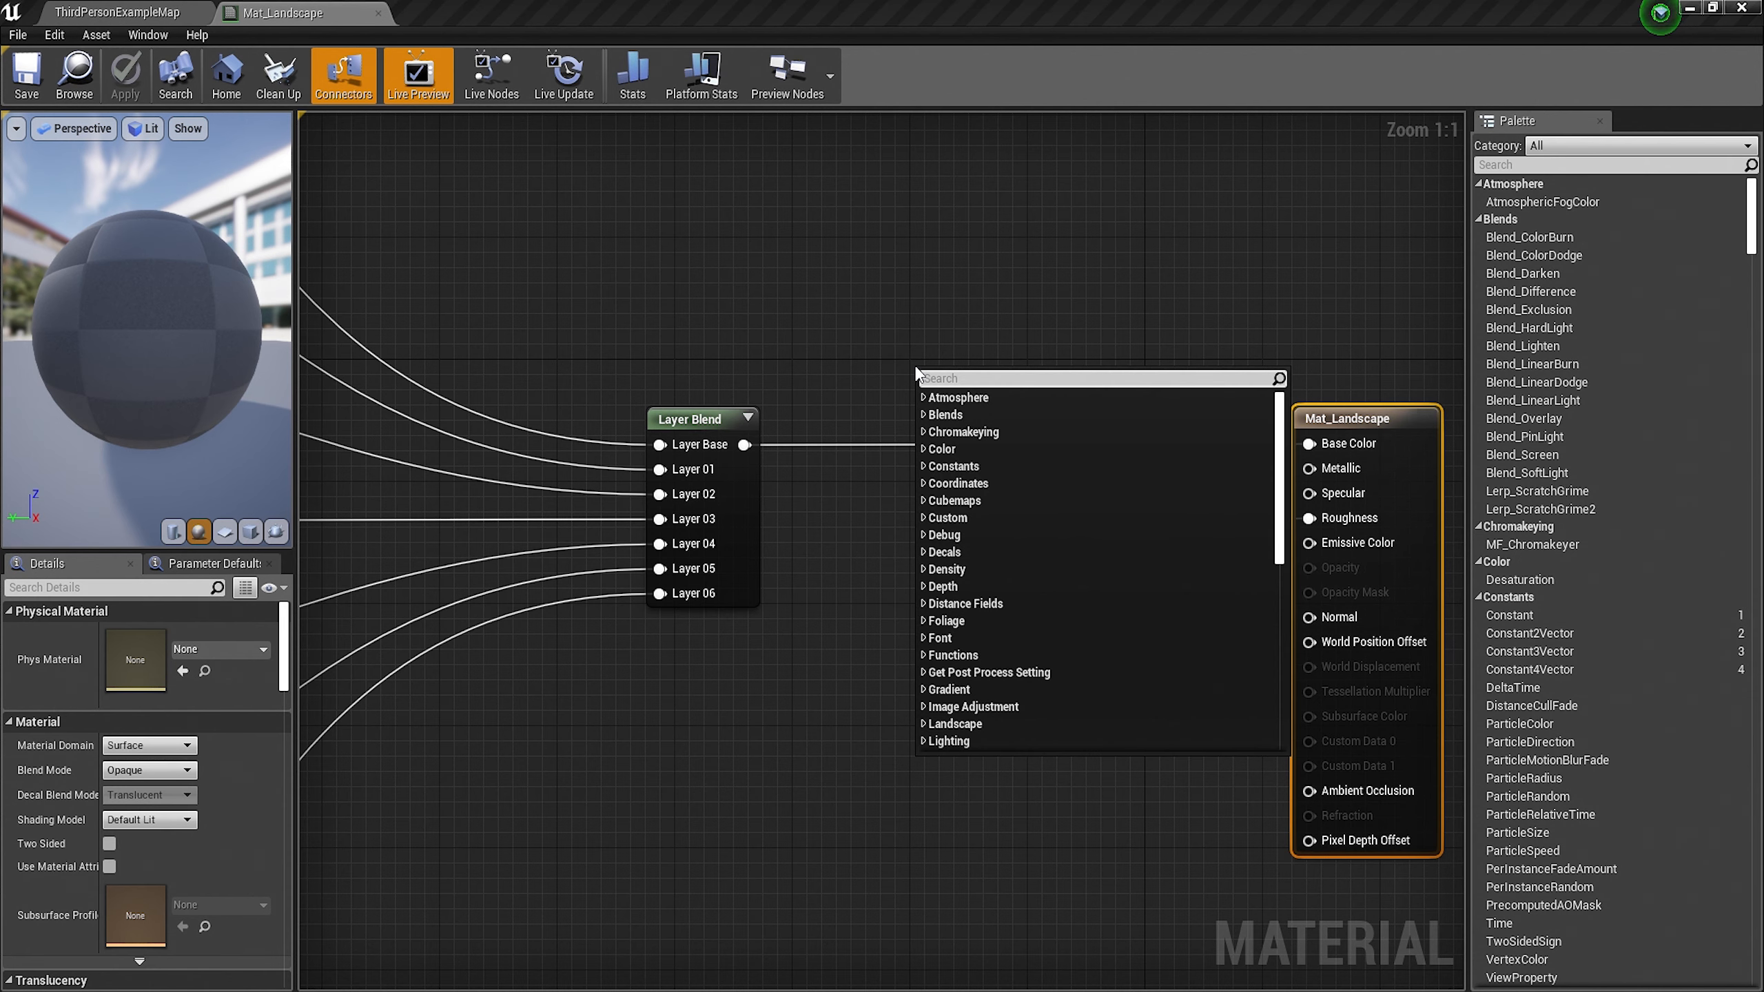
{"action": "left_click", "coordinate": [700, 419]}
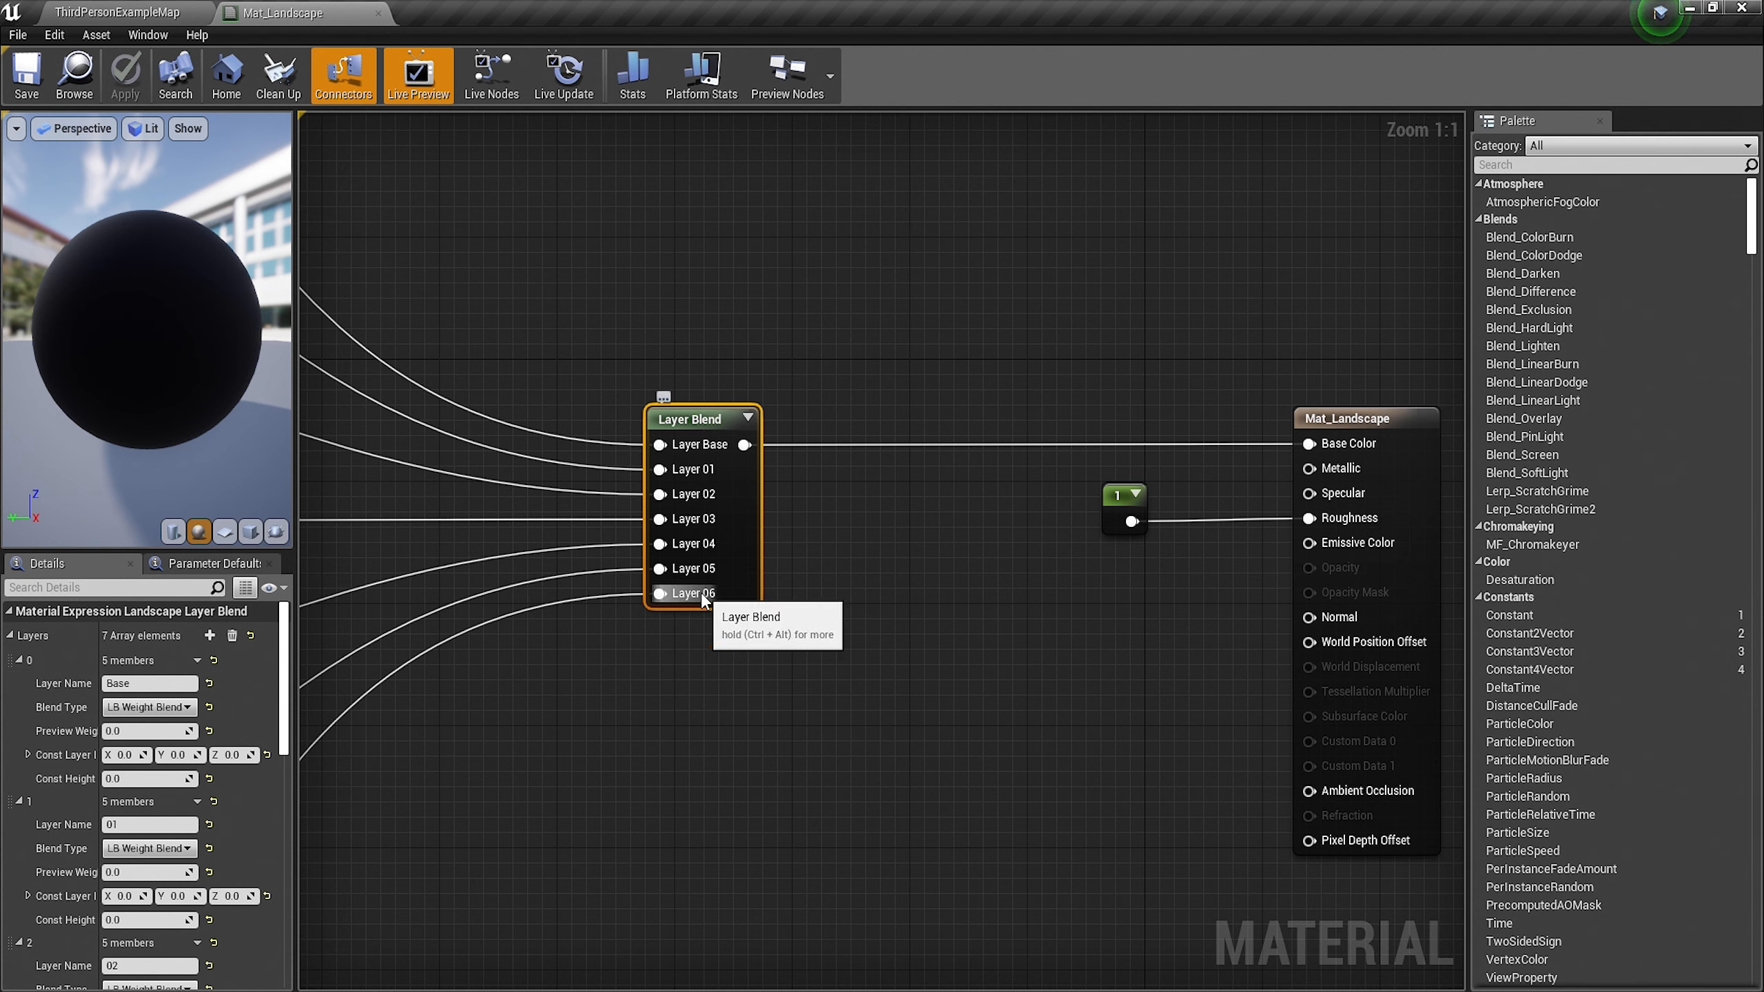
Add a TextureSampleParameter2D node beside the existing texture samples and delete it again
{"action": "scroll", "coordinate": [703, 598], "scroll_direction": "down", "scroll_amount": 5}
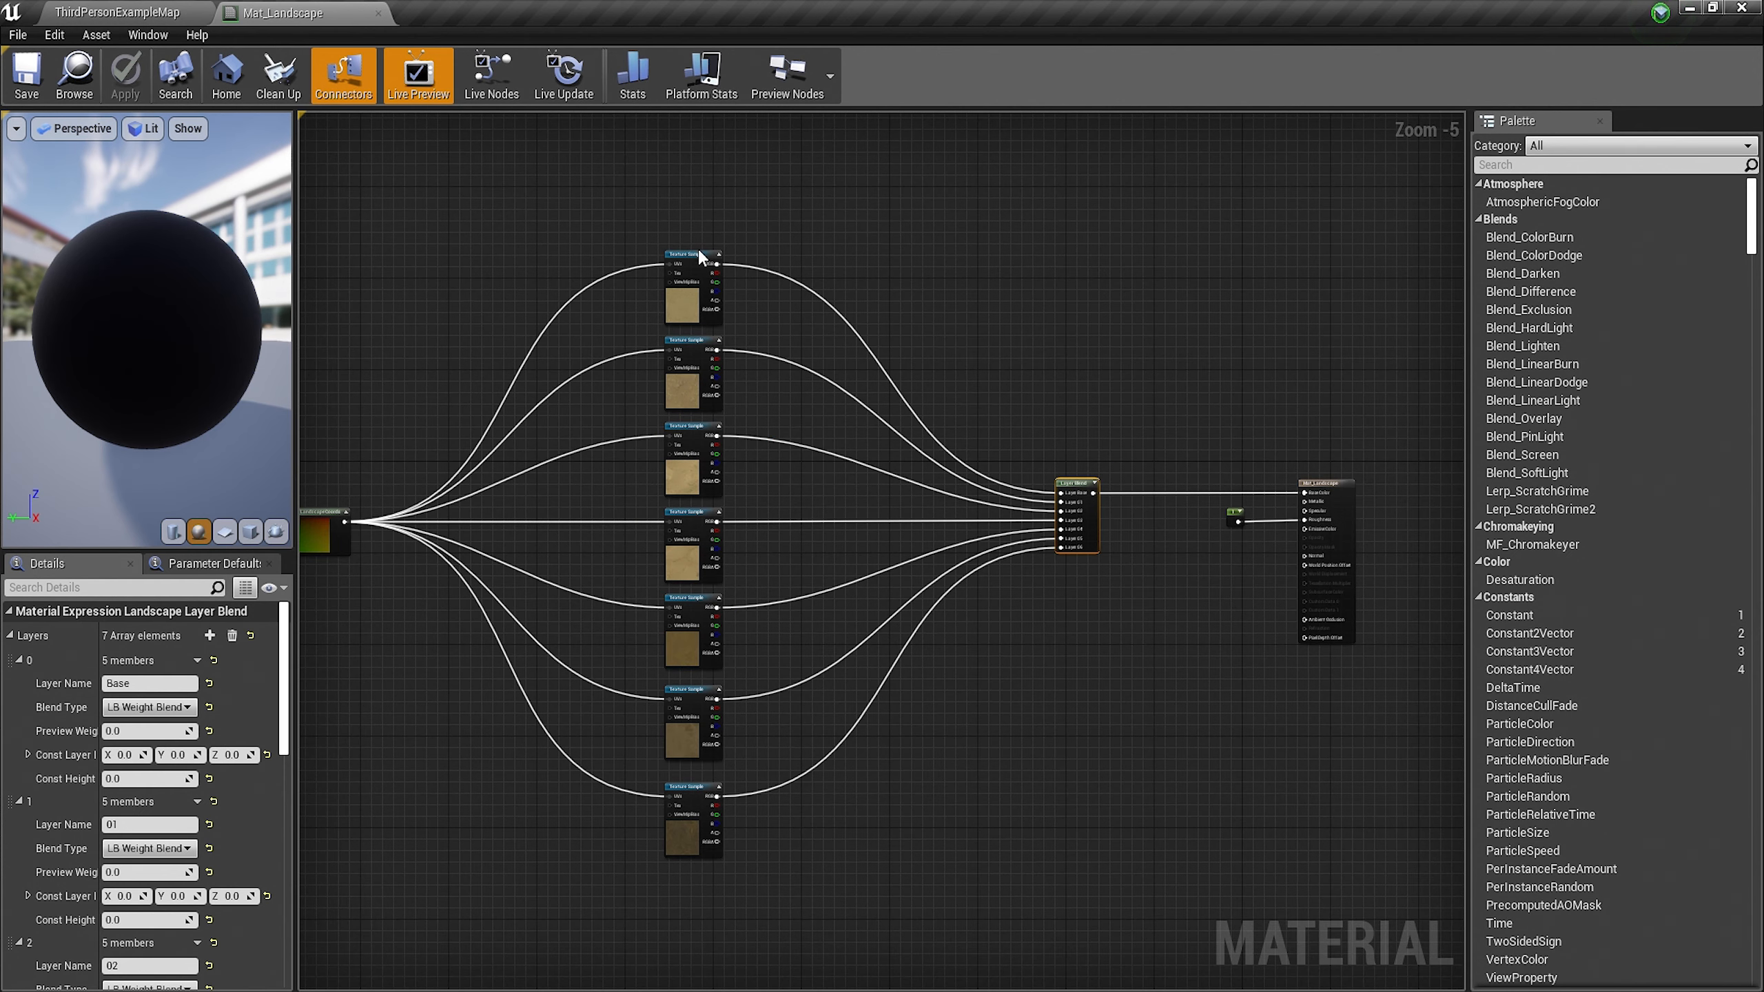
{"action": "right_click", "coordinate": [882, 251]}
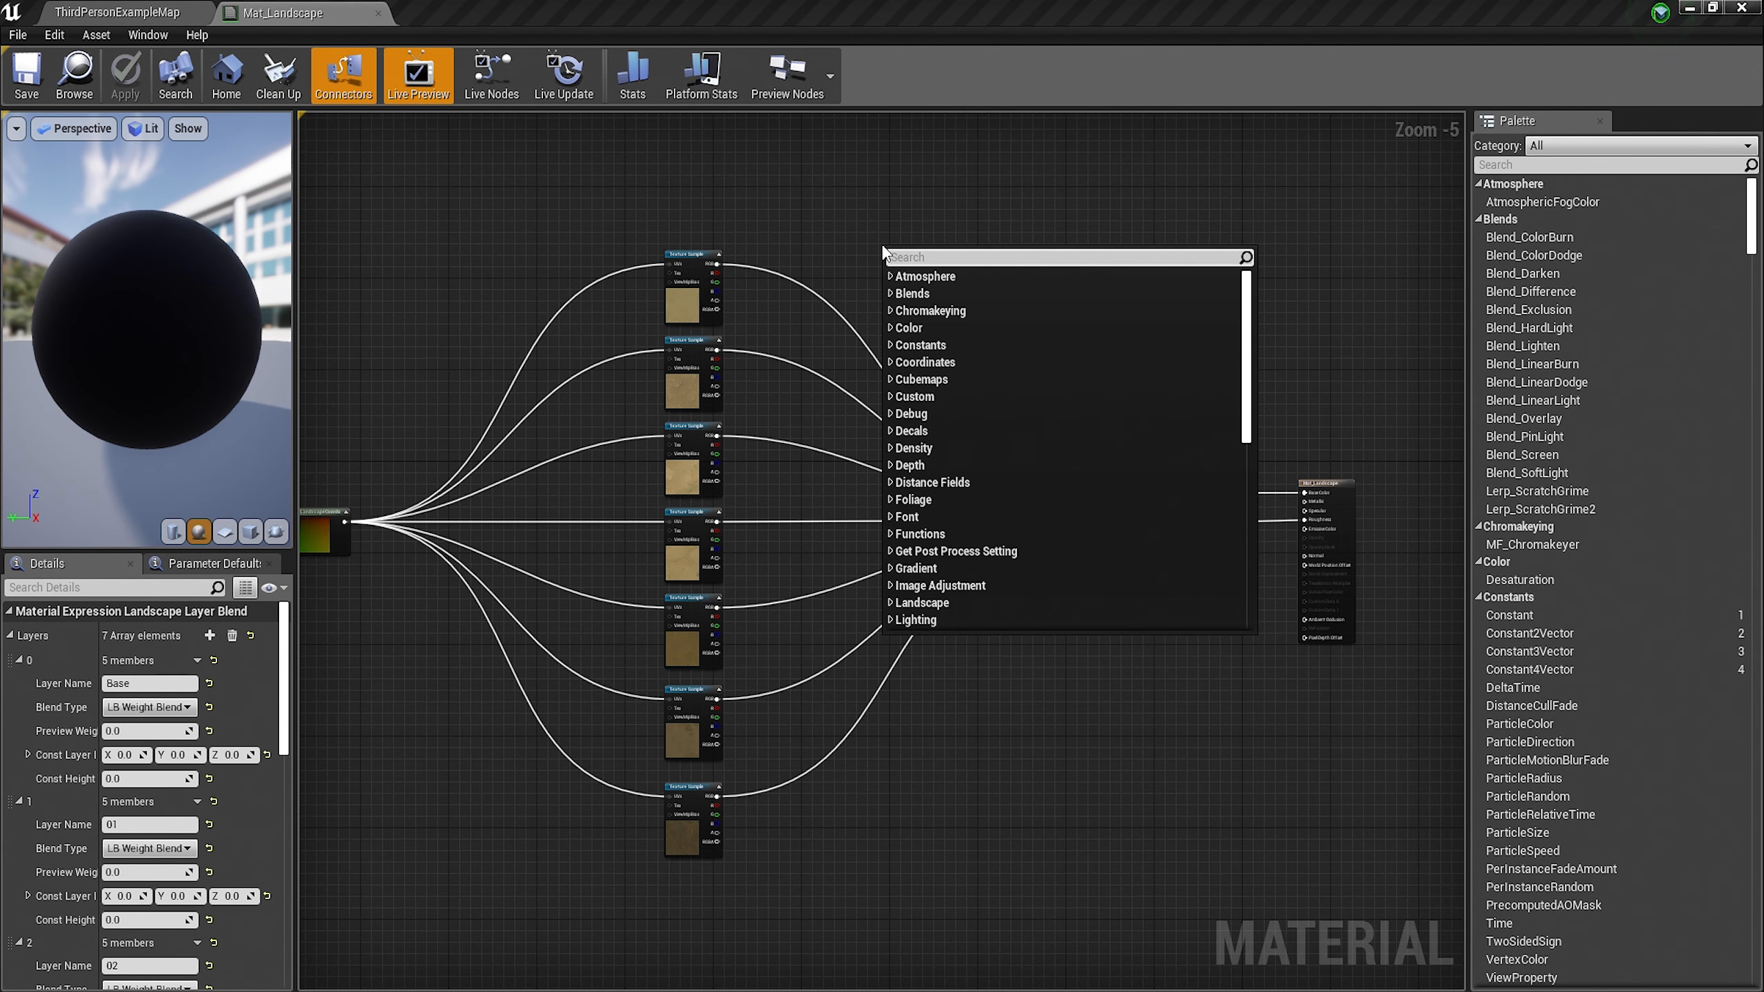
{"action": "type", "text": "texturesmaple"}
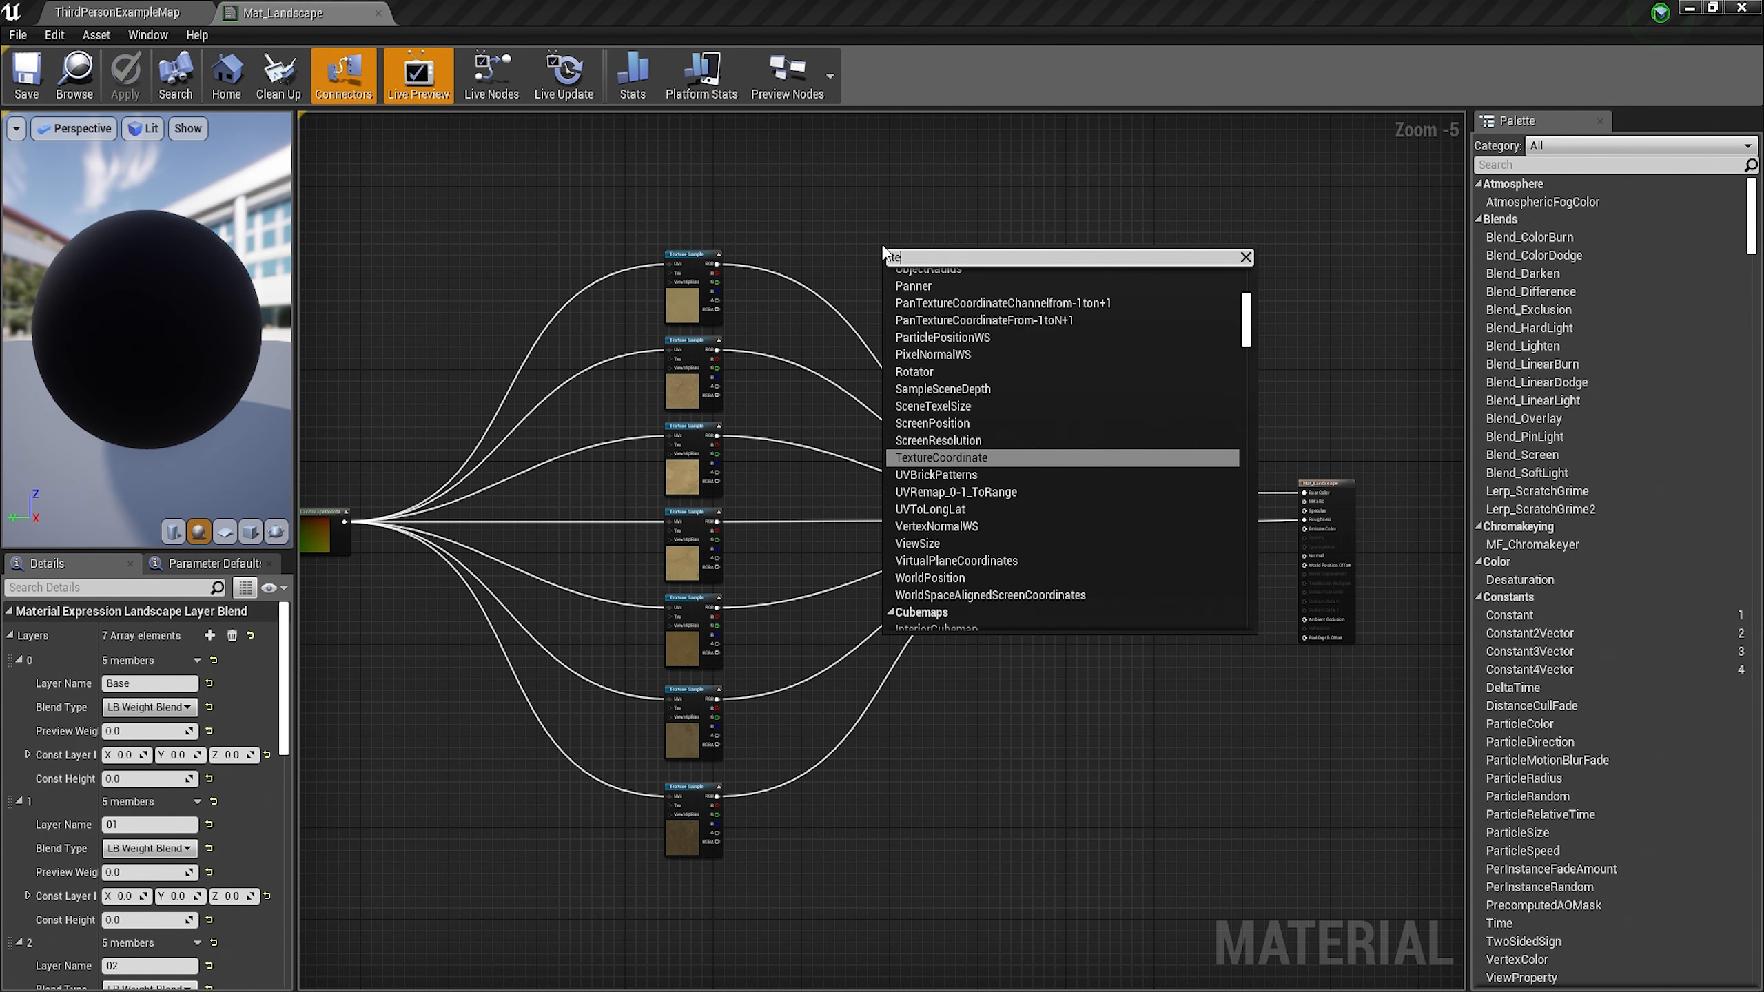
{"action": "key", "text": "BackSpace"}
{"action": "key", "text": "BackSpace"}
{"action": "key", "text": "BackSpace"}
{"action": "key", "text": "BackSpace"}
{"action": "key", "text": "BackSpace"}
{"action": "type", "text": "ample"}
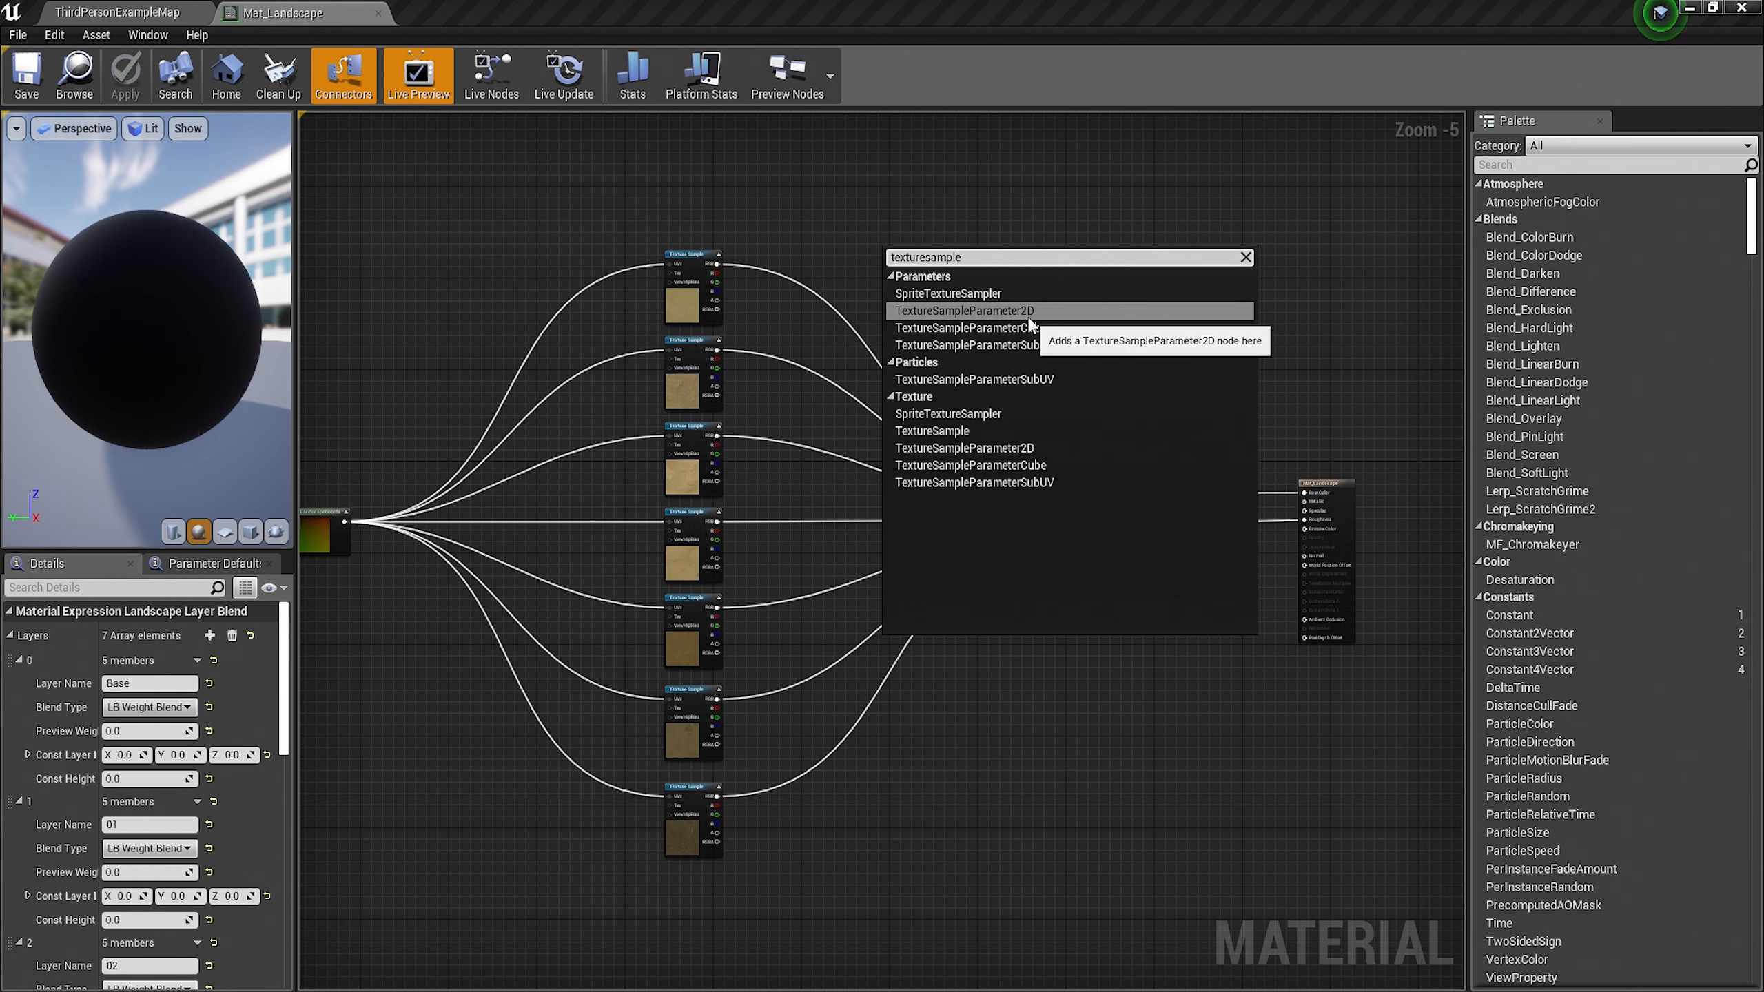
{"action": "left_click", "coordinate": [1011, 313]}
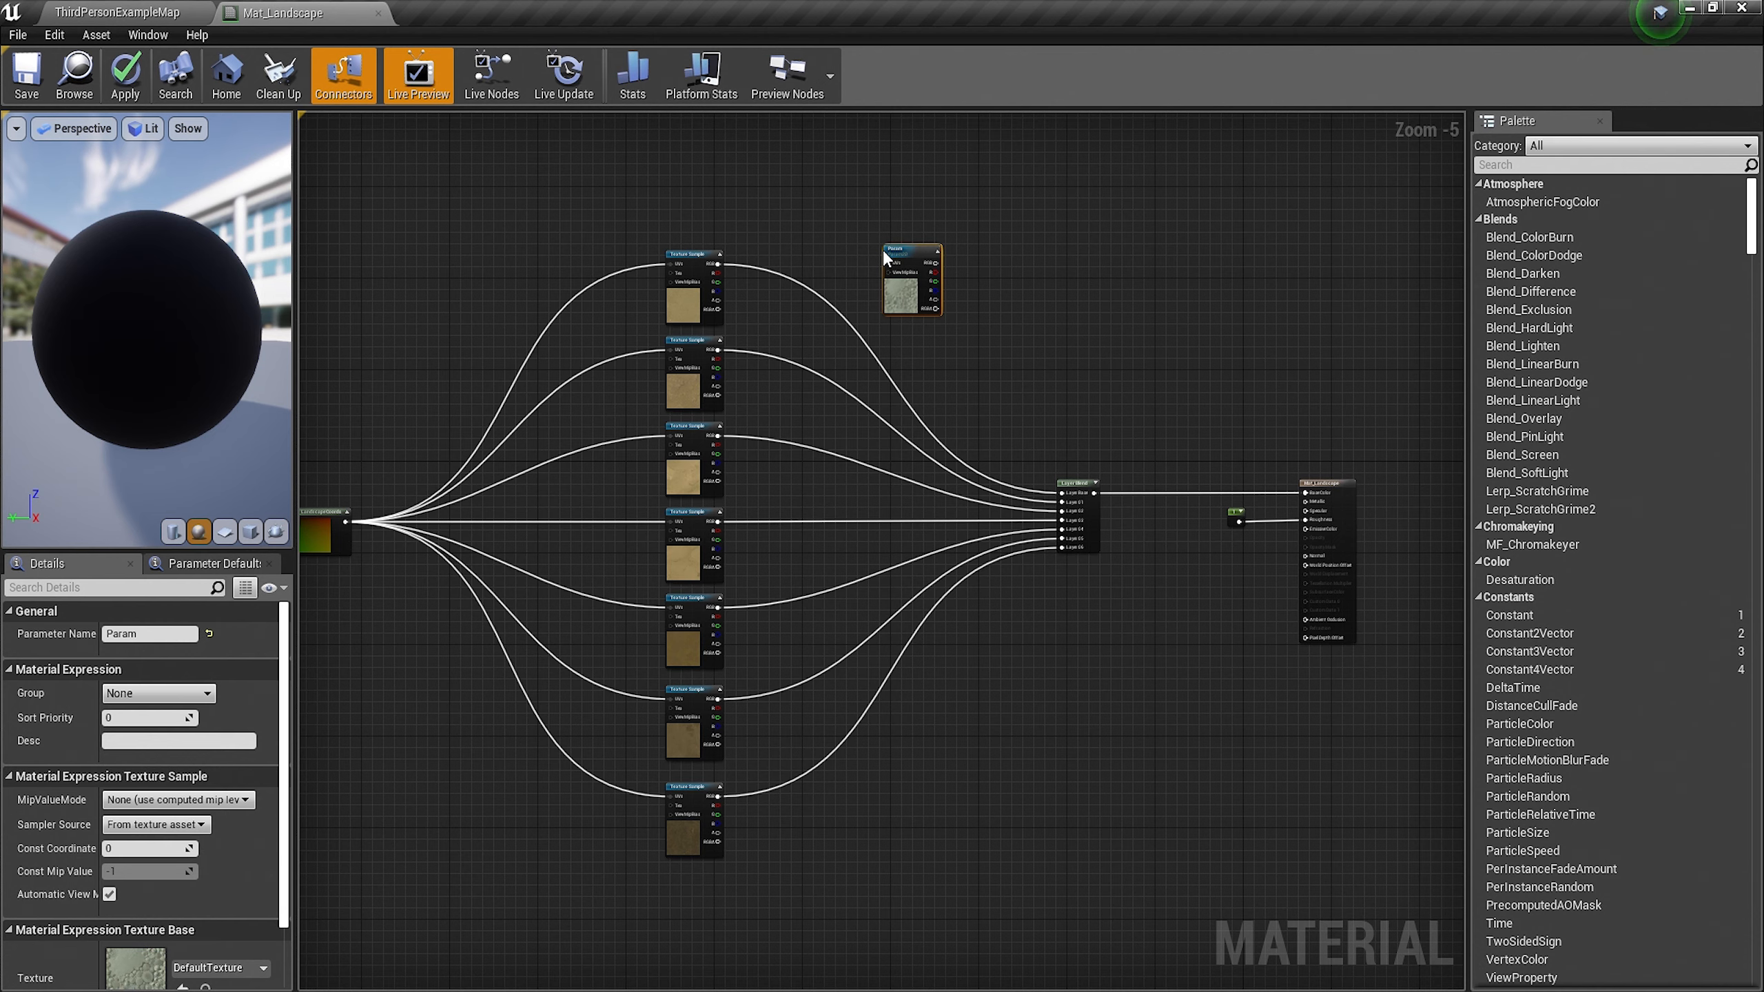
{"action": "left_click_drag", "start_coordinate": [993, 217], "coordinate": [934, 273]}
{"action": "key", "text": "Delete"}
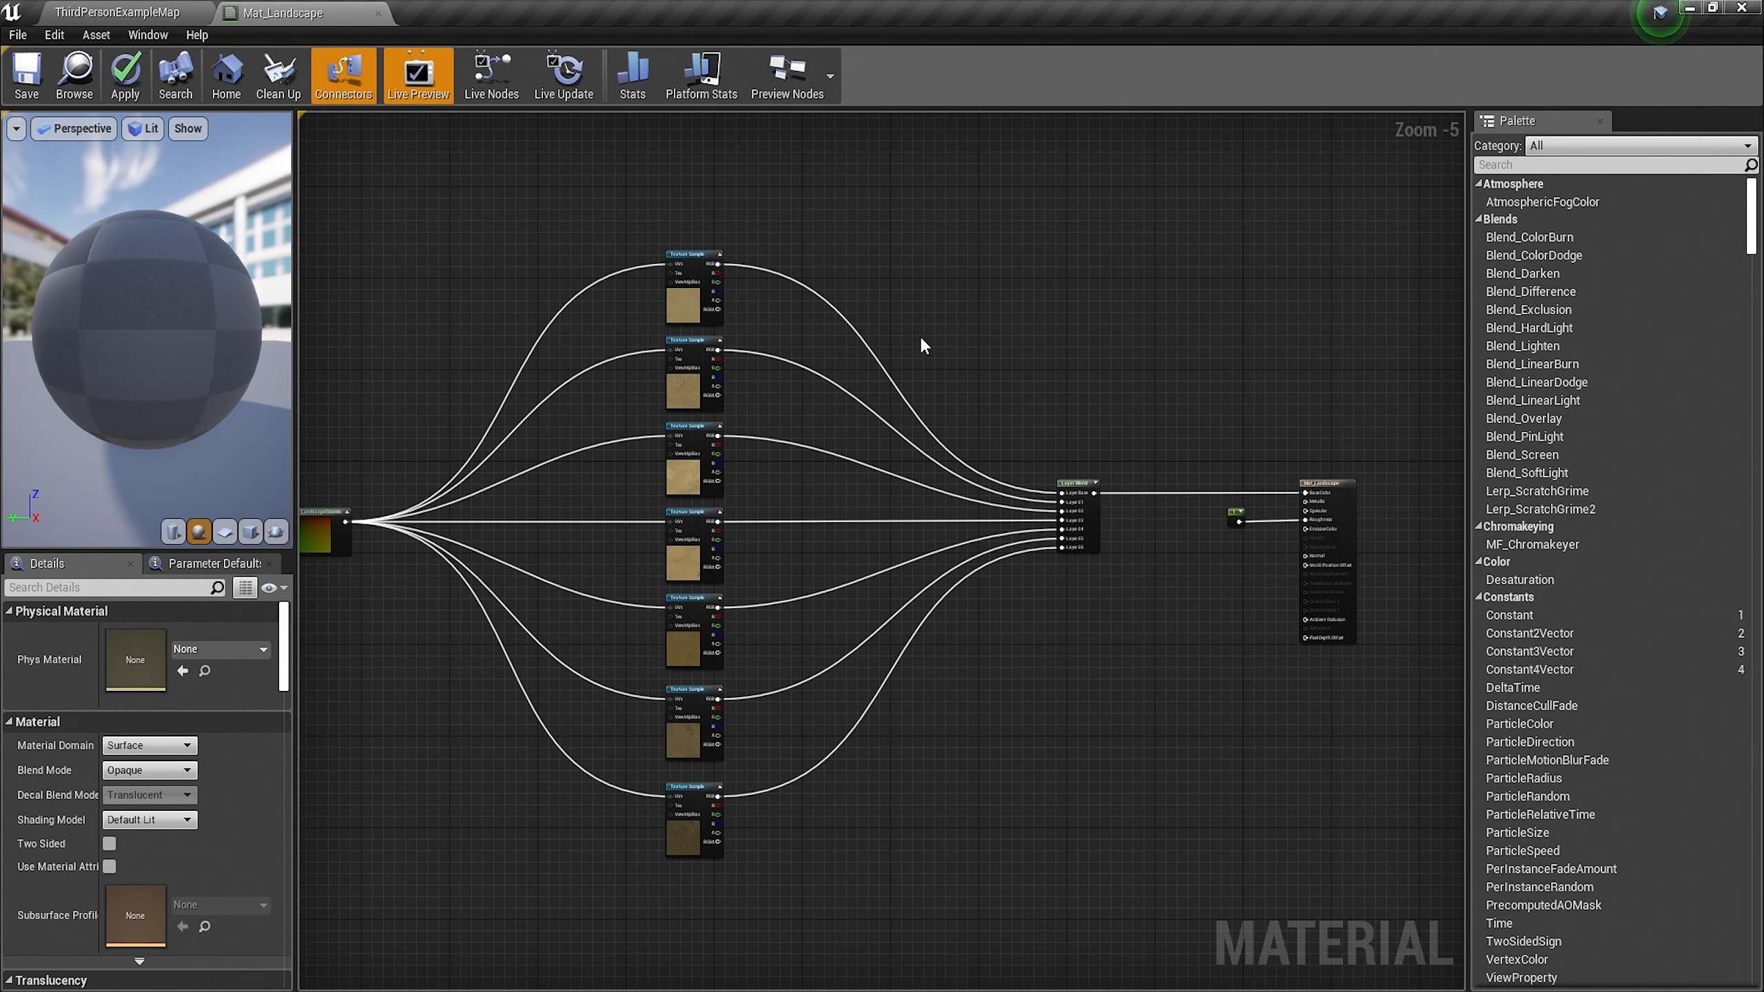
Look up the available landscape nodes by searching for "landsca" and inspect the LandscapeCoords node feeding the texture samples
{"action": "scroll", "coordinate": [581, 323], "scroll_direction": "up", "scroll_amount": 2}
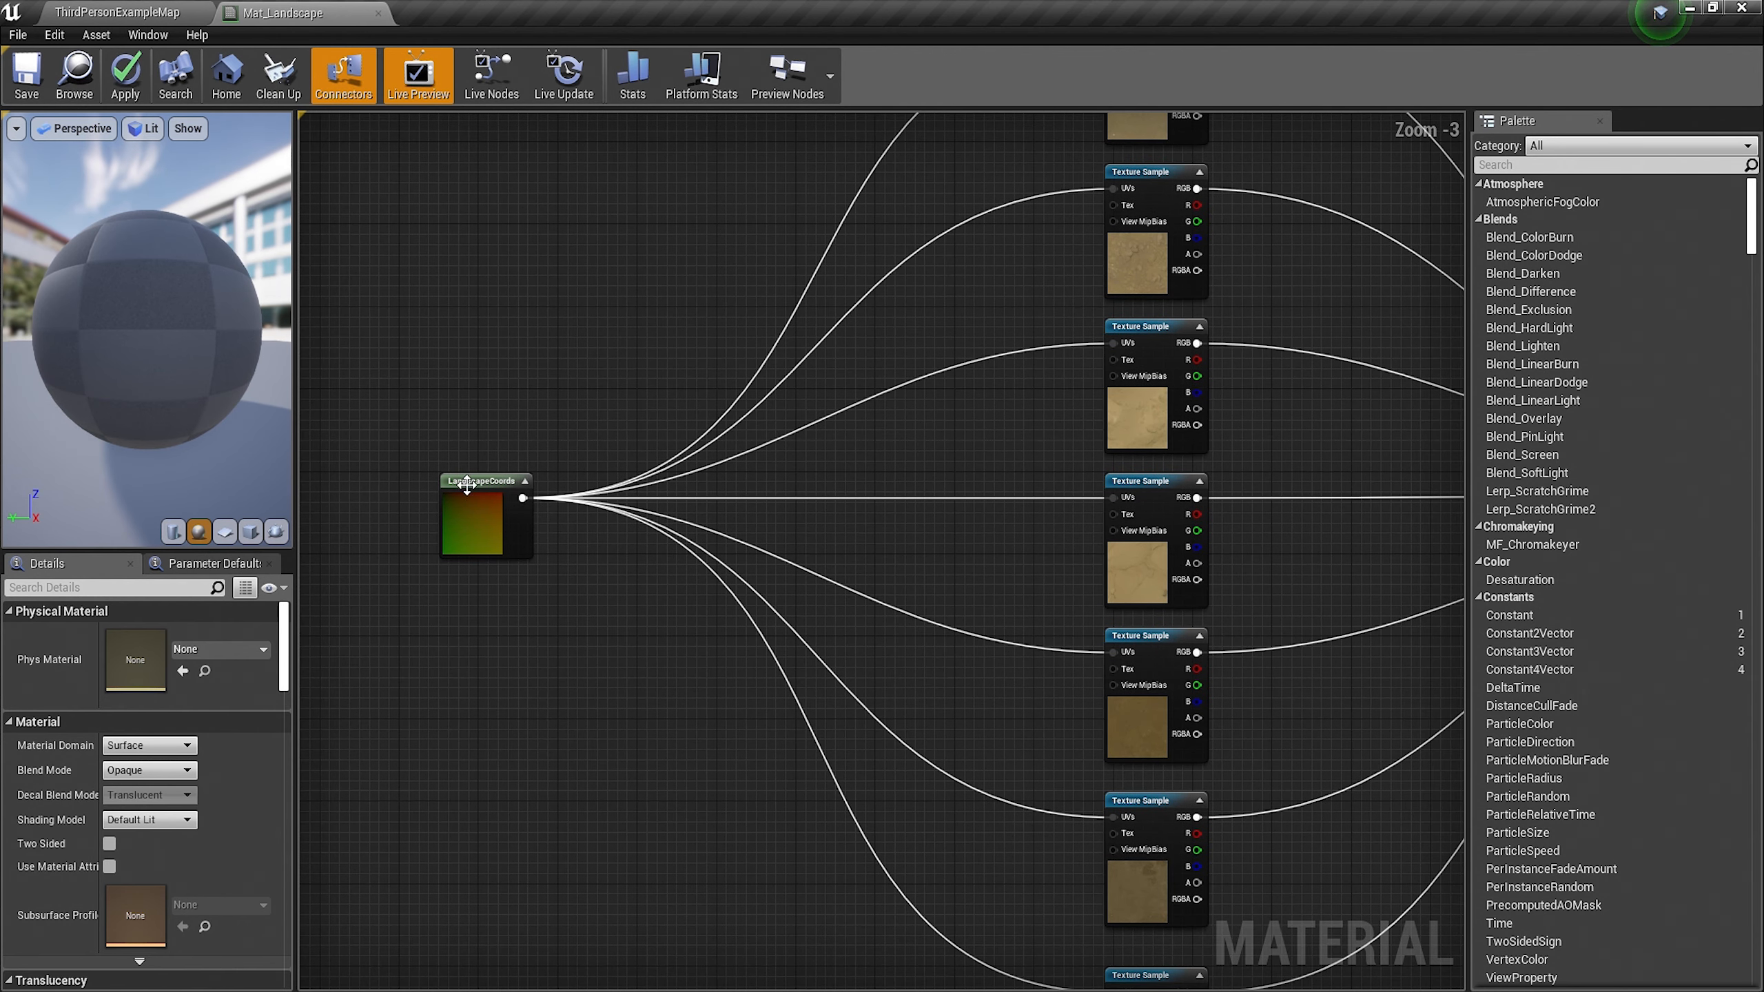
{"action": "right_click", "coordinate": [518, 392]}
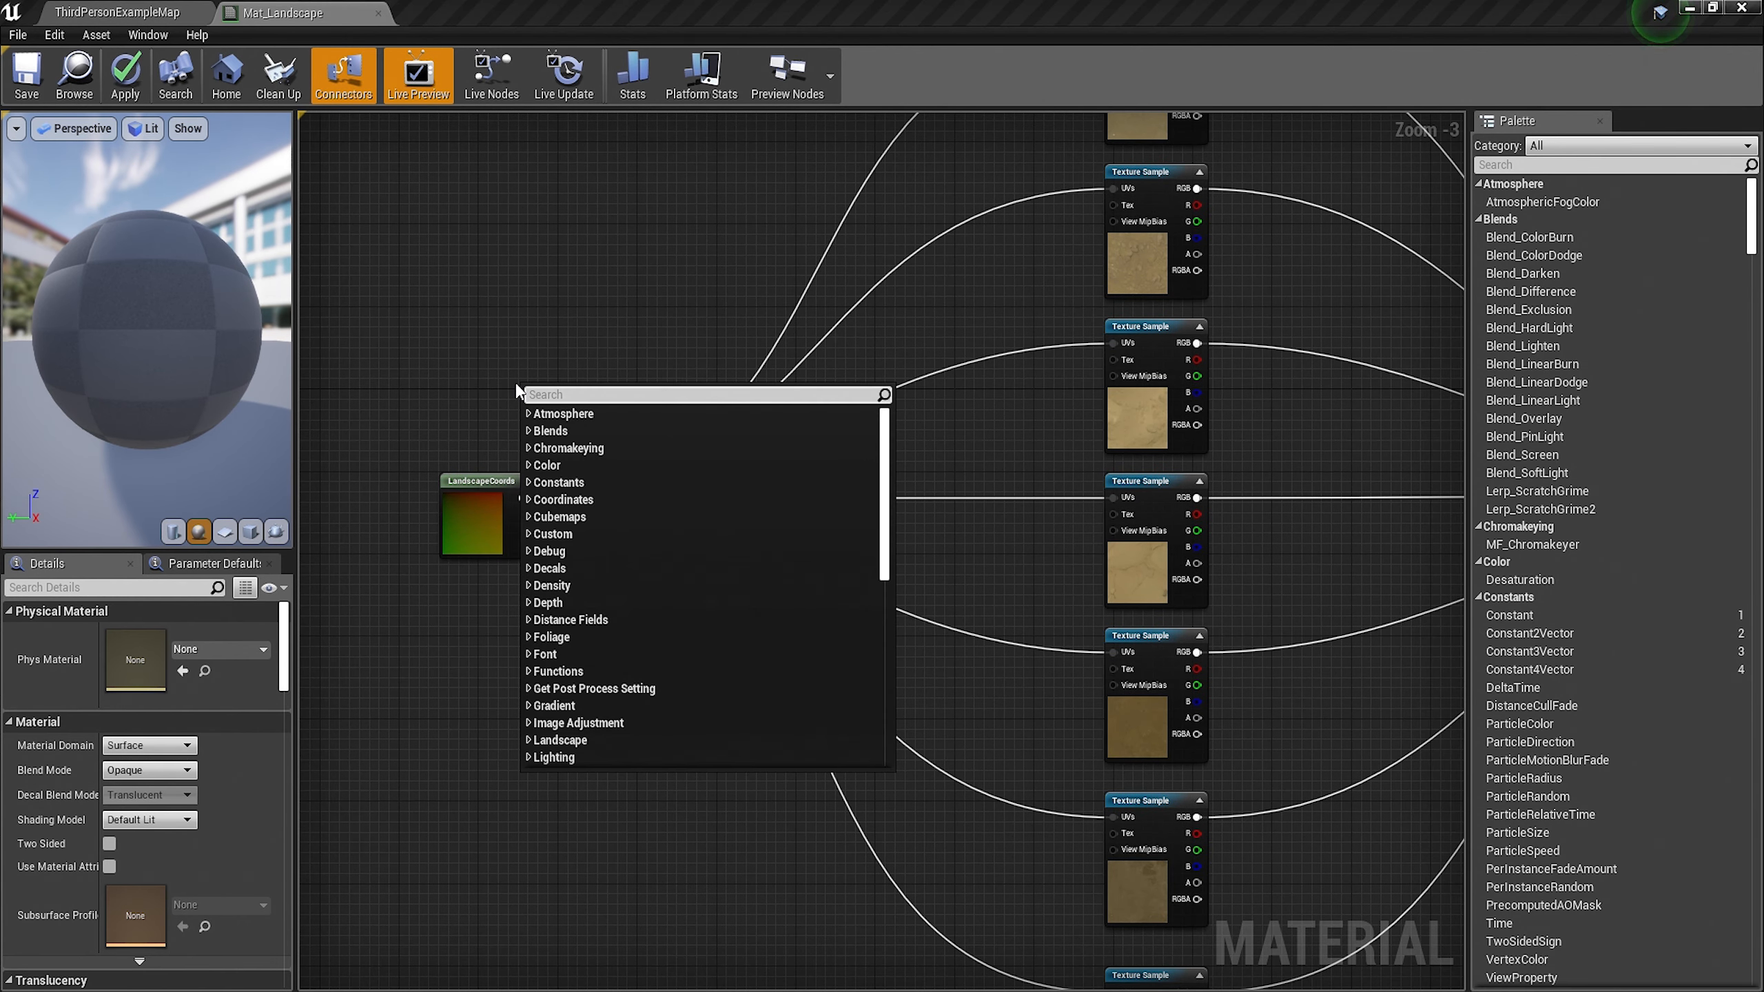
{"action": "type", "text": "landsca"}
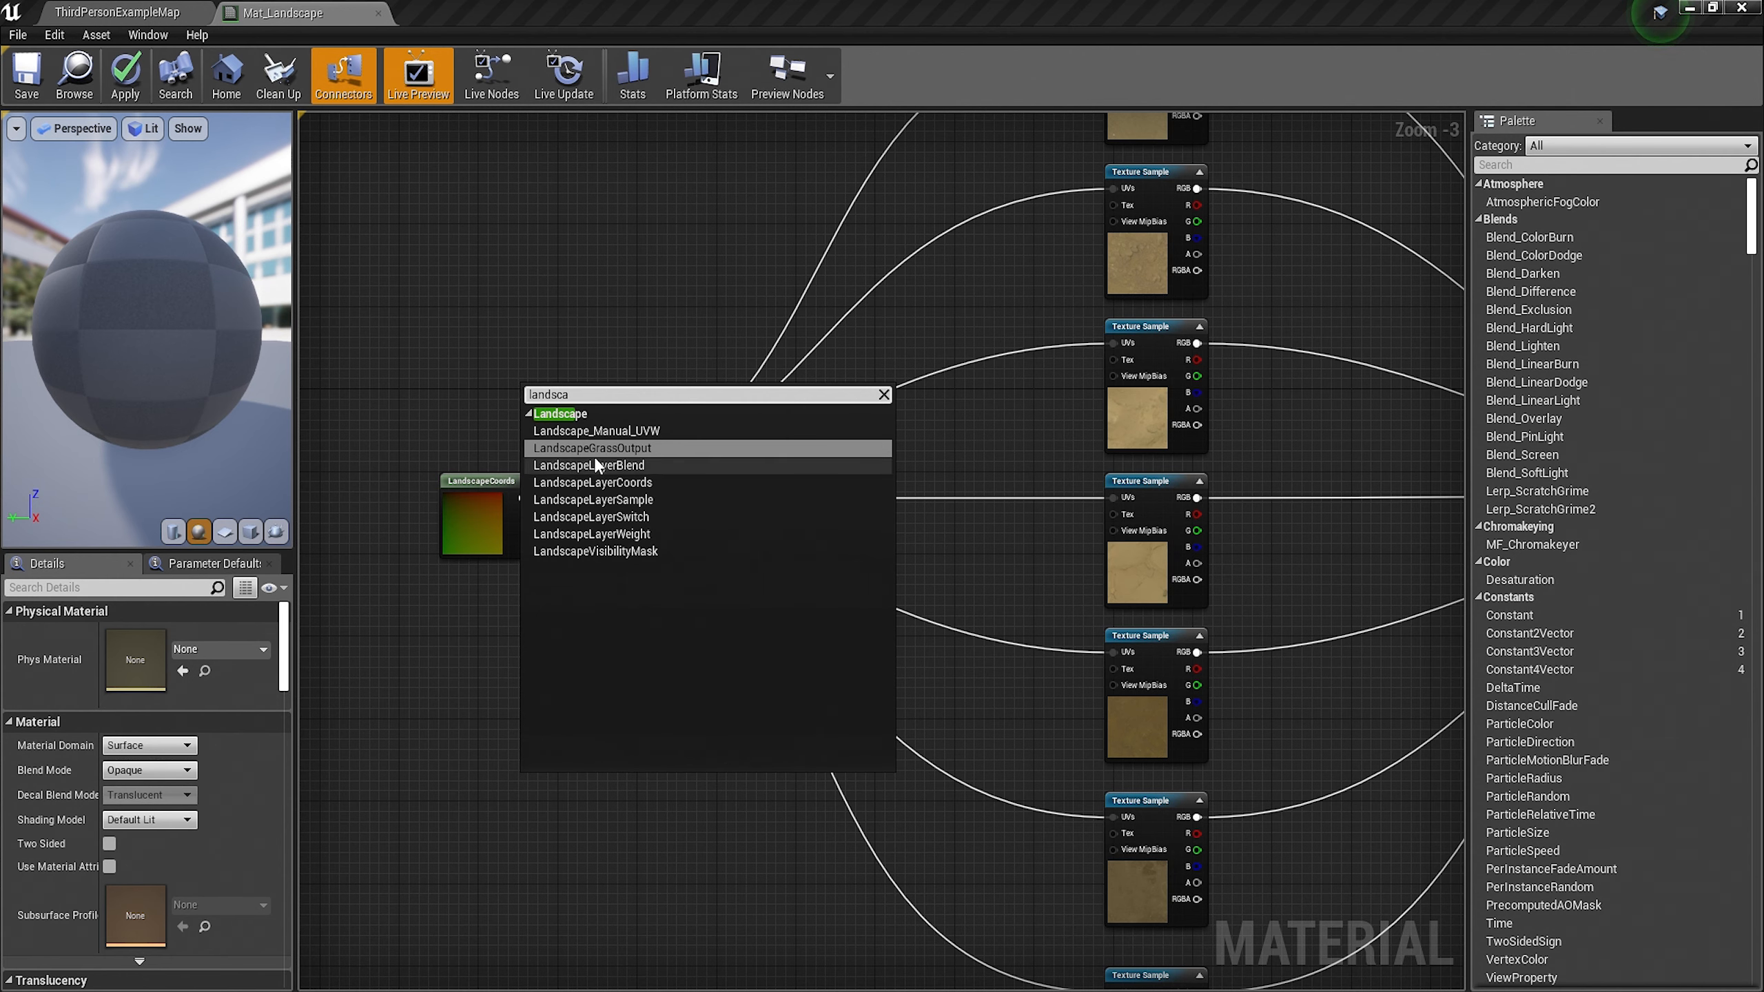
{"action": "left_click", "coordinate": [627, 317]}
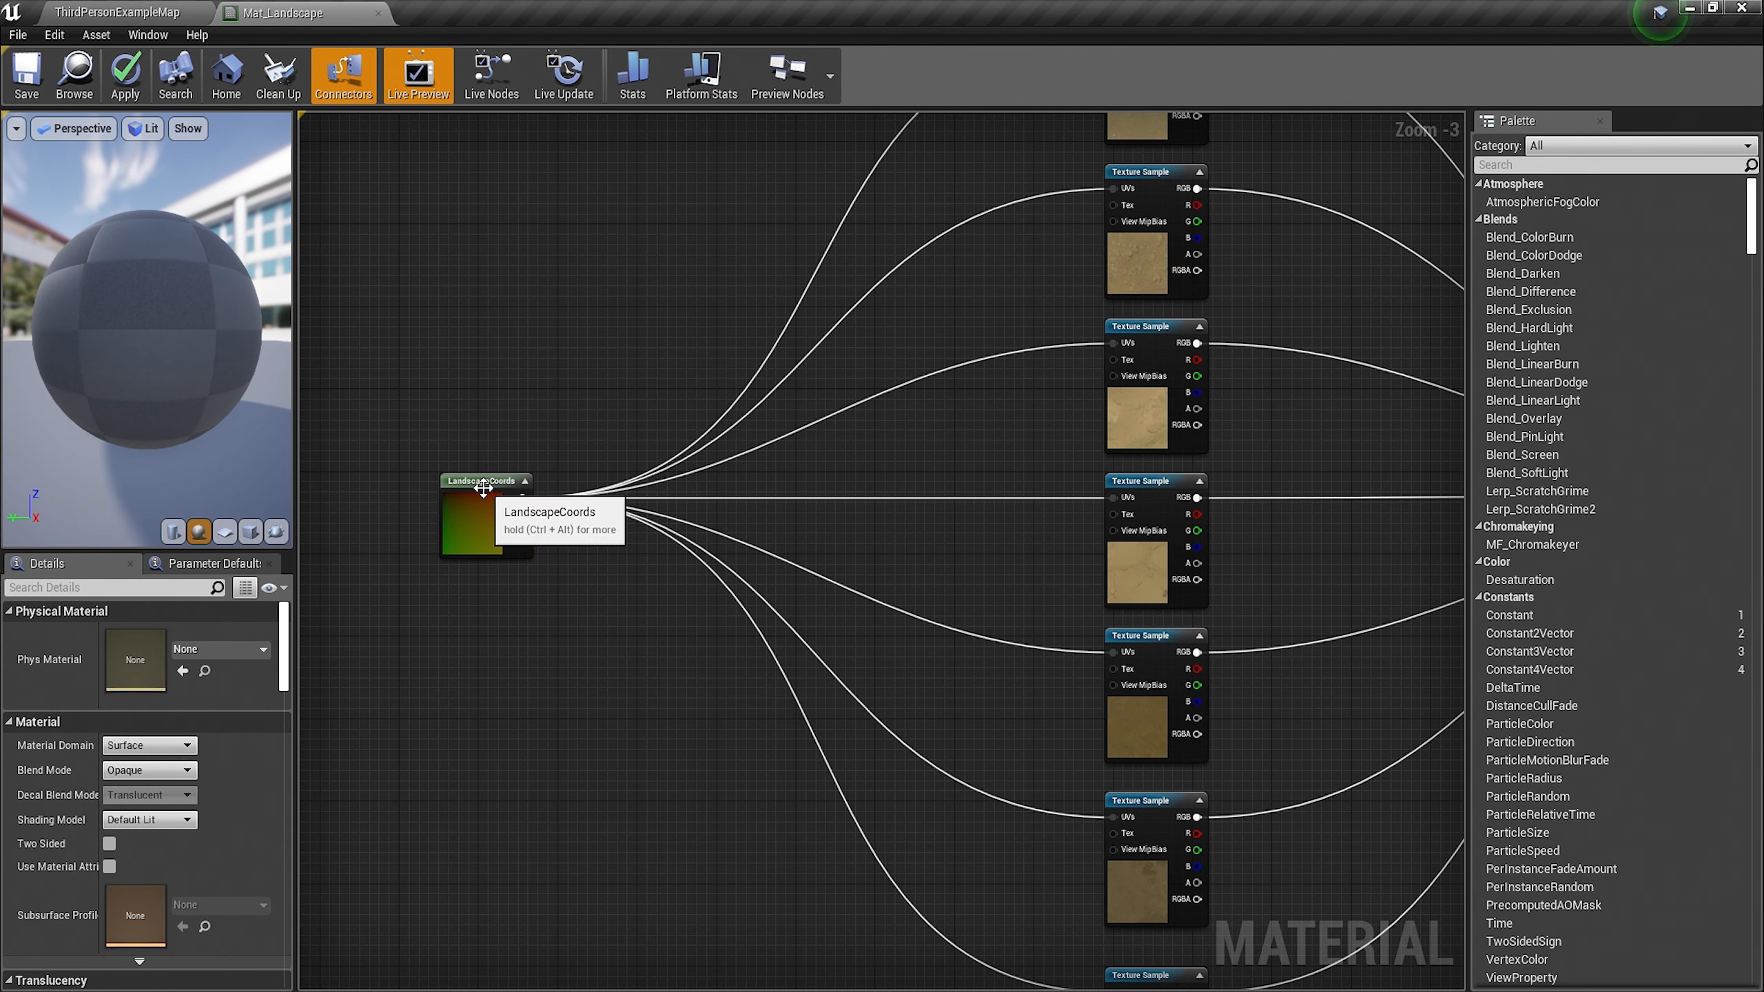
{"action": "left_click", "coordinate": [487, 480]}
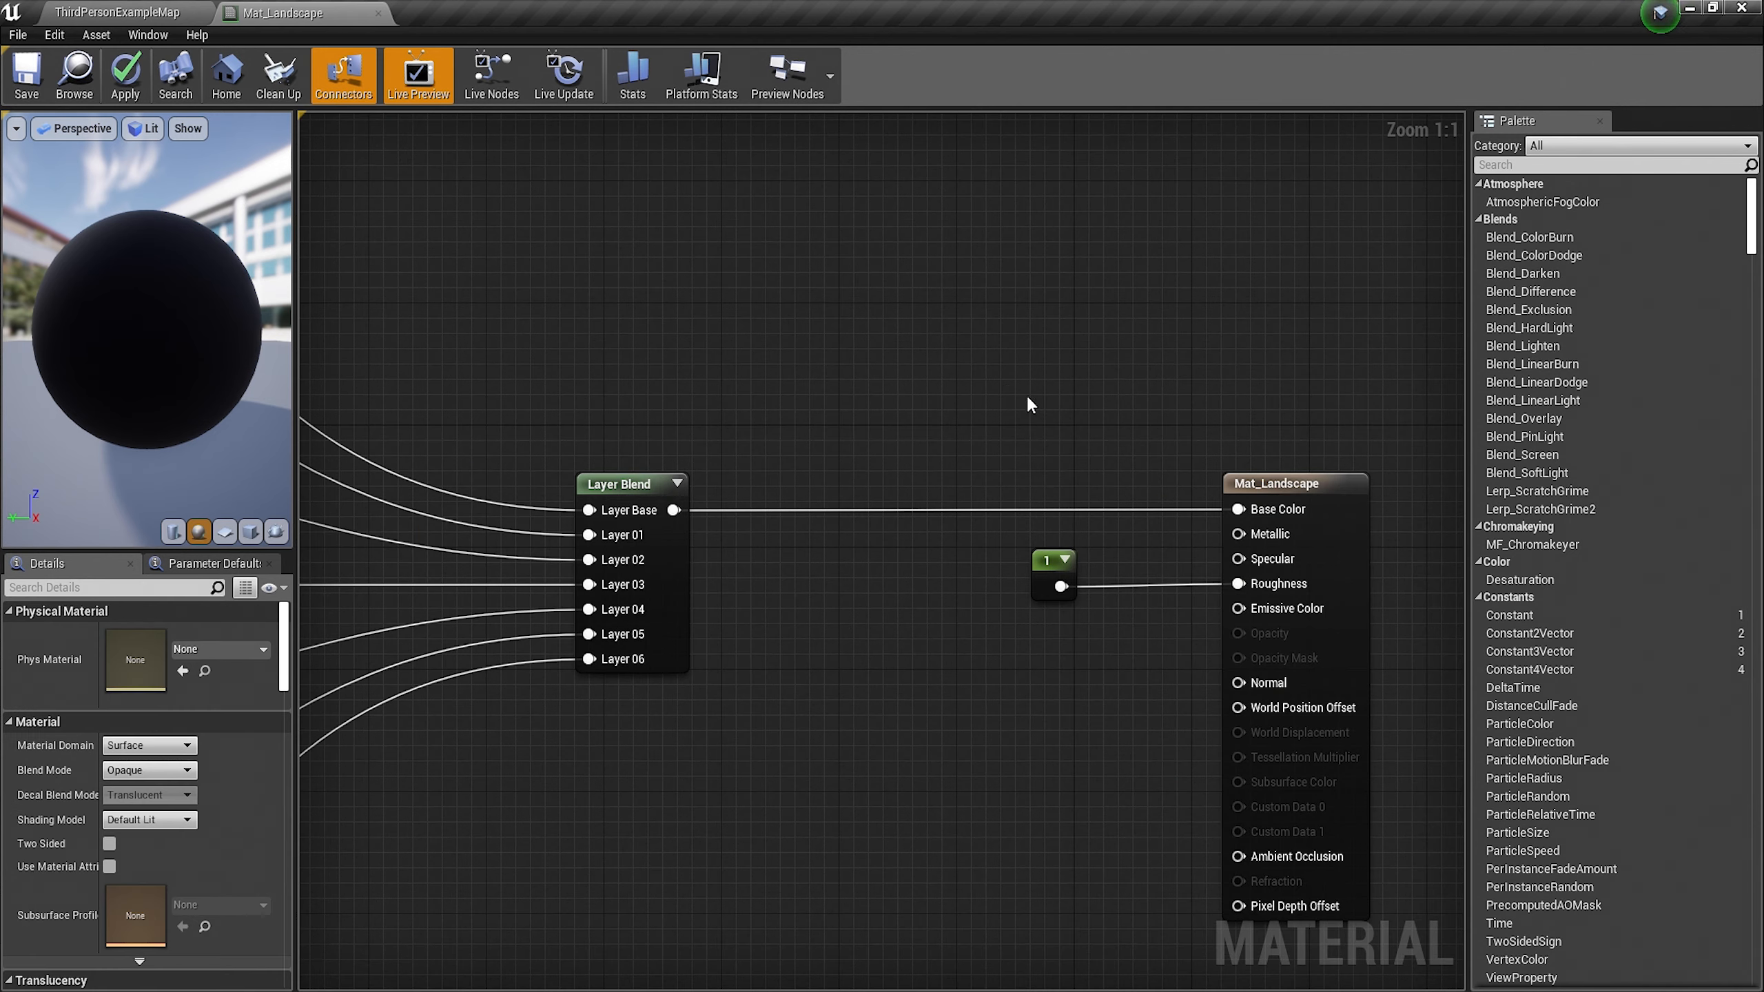
Add a Constant node below the one driving Roughness and delete it again
{"action": "right_click_drag", "start_coordinate": [1030, 405], "coordinate": [917, 305]}
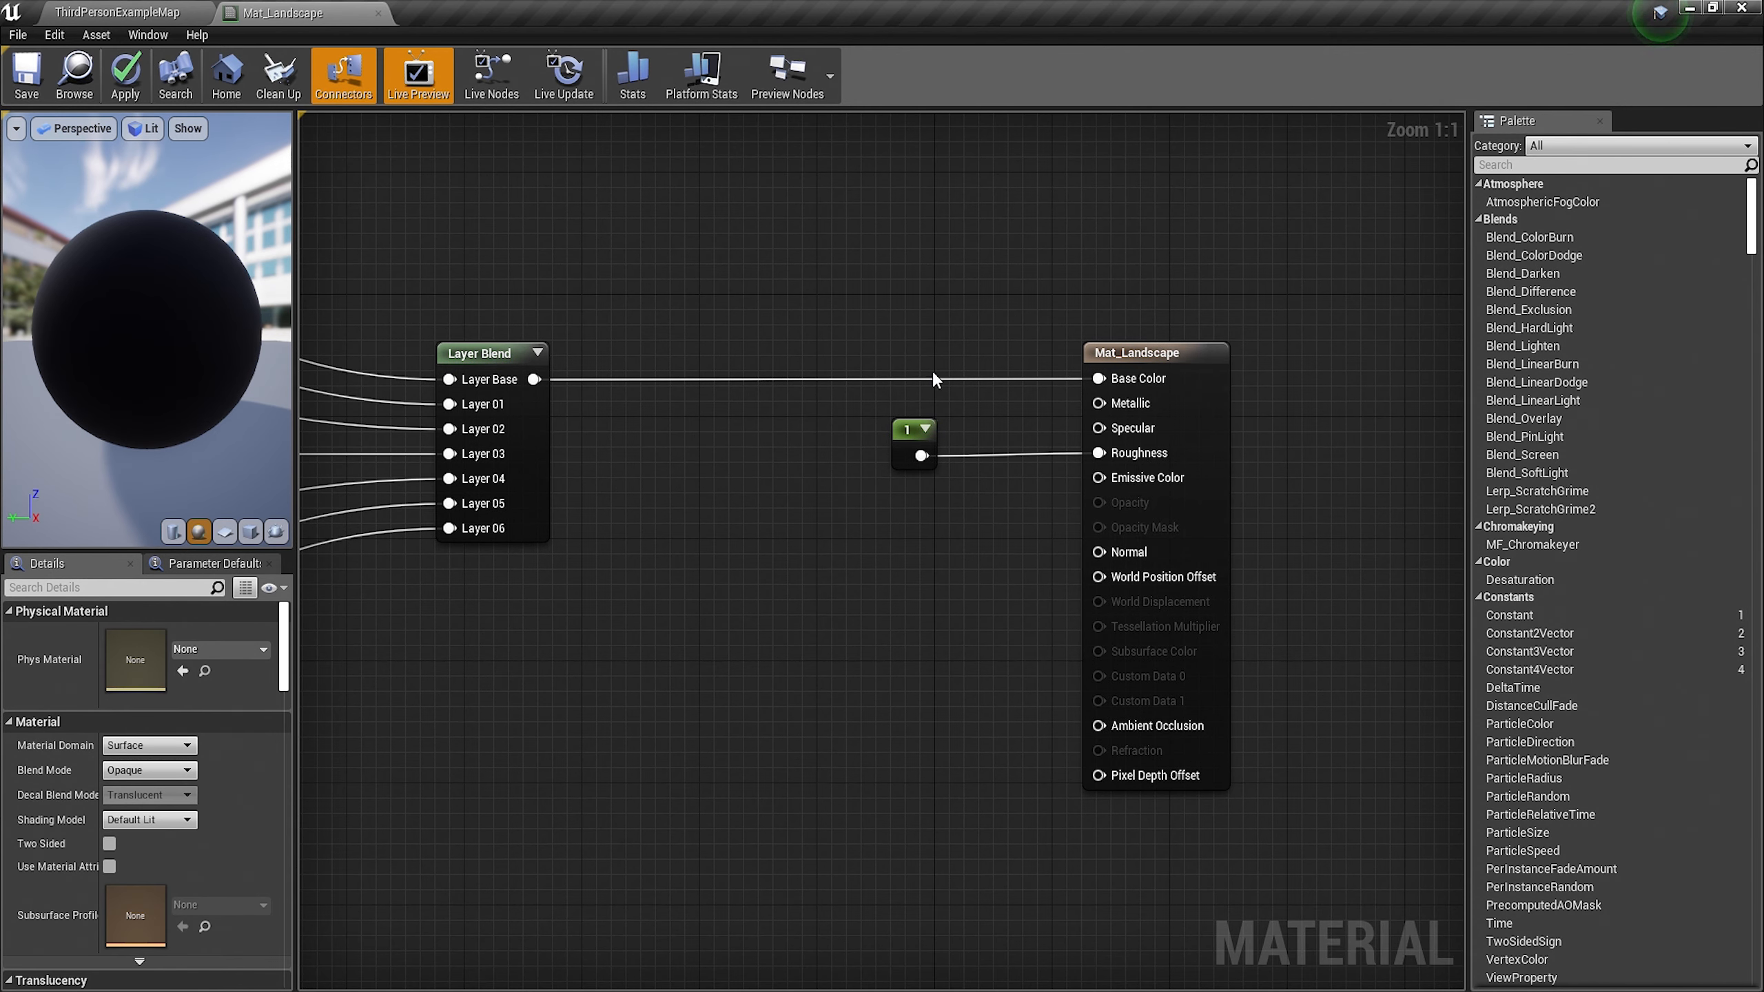
{"action": "left_click", "coordinate": [914, 528]}
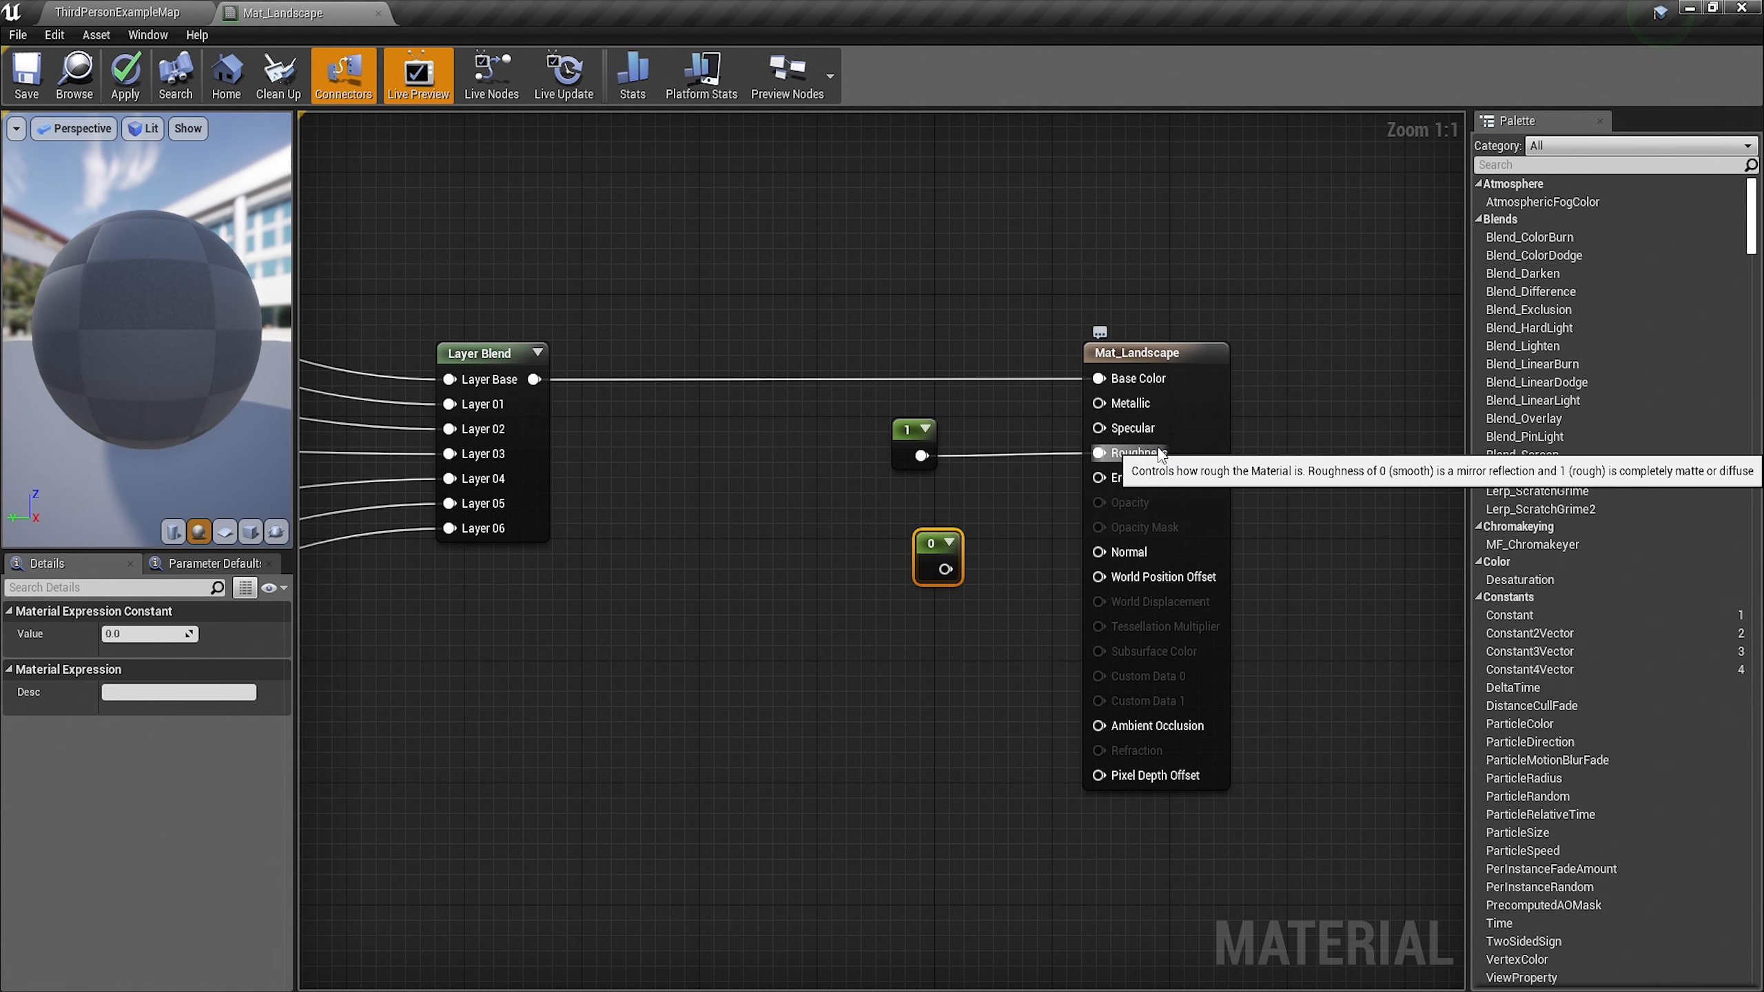
{"action": "key", "text": "Delete"}
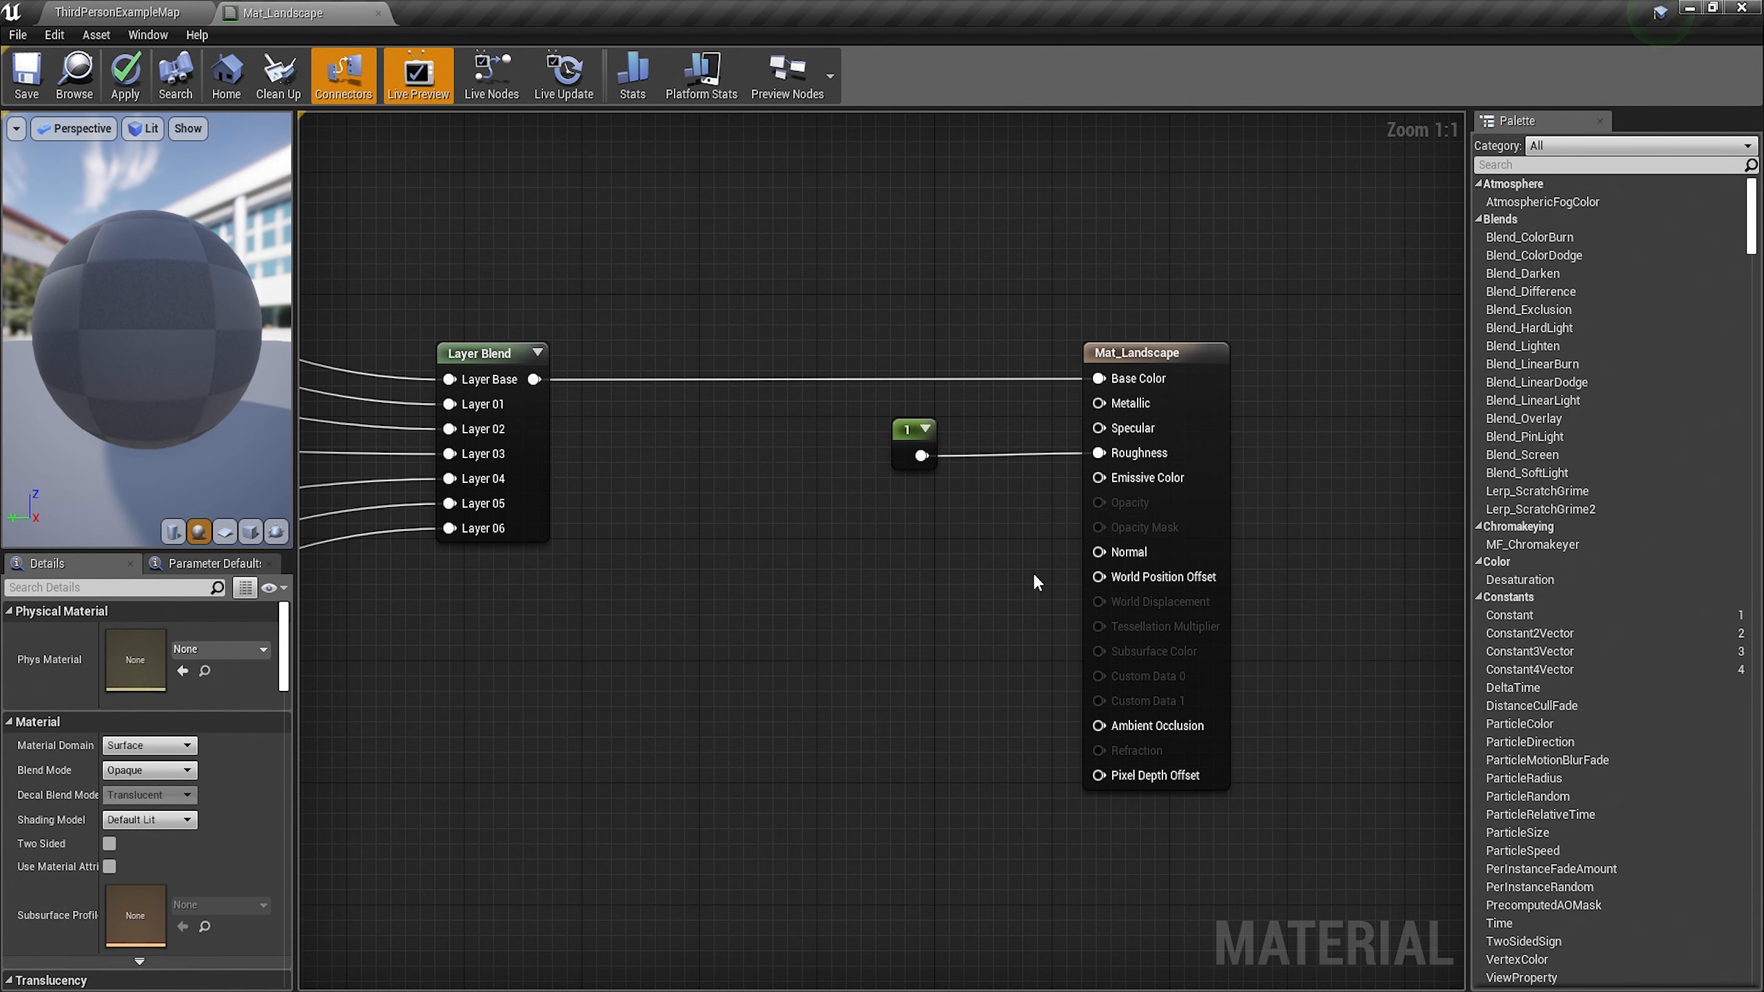
Review the texture sample connections, apply and save Mat_Landscape, and return to the ThirdPersonExampleMap level
{"action": "scroll", "coordinate": [905, 614], "scroll_direction": "down", "scroll_amount": 5}
{"action": "right_click", "coordinate": [861, 648]}
{"action": "scroll", "coordinate": [860, 645], "scroll_direction": "down", "scroll_amount": 4}
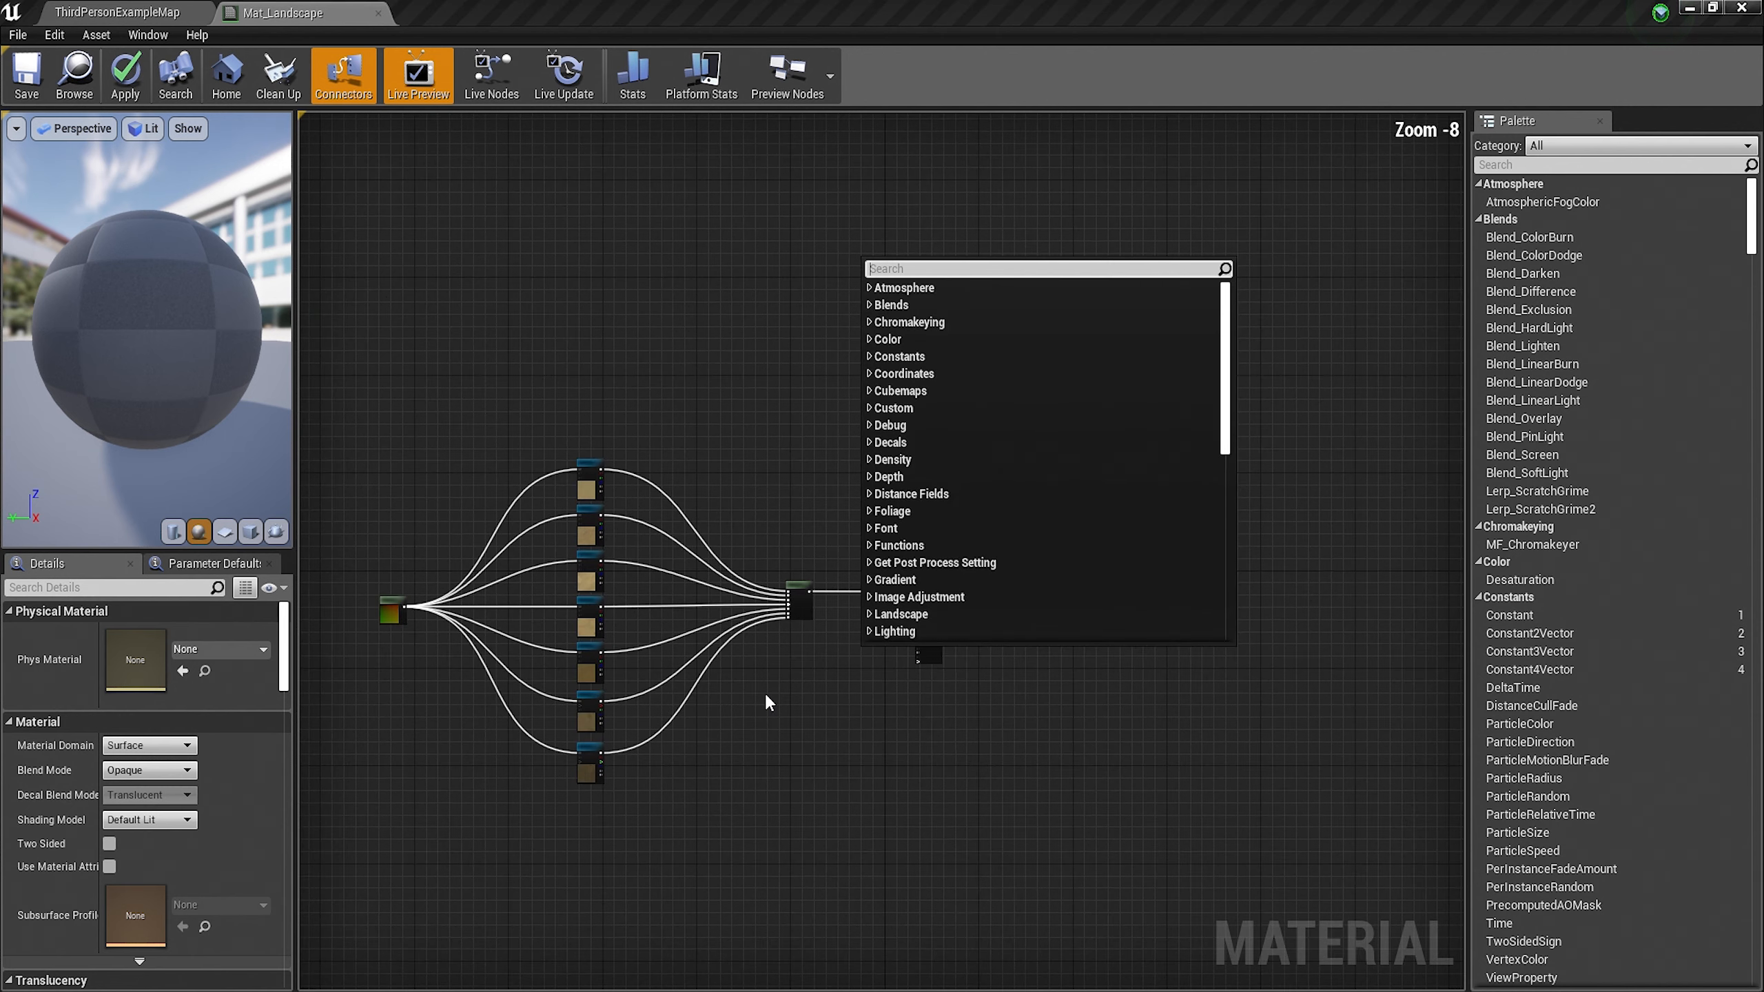
{"action": "left_click", "coordinate": [763, 692]}
{"action": "scroll", "coordinate": [781, 673], "scroll_direction": "up", "scroll_amount": 4}
{"action": "right_click_drag", "start_coordinate": [746, 733], "coordinate": [1085, 661]}
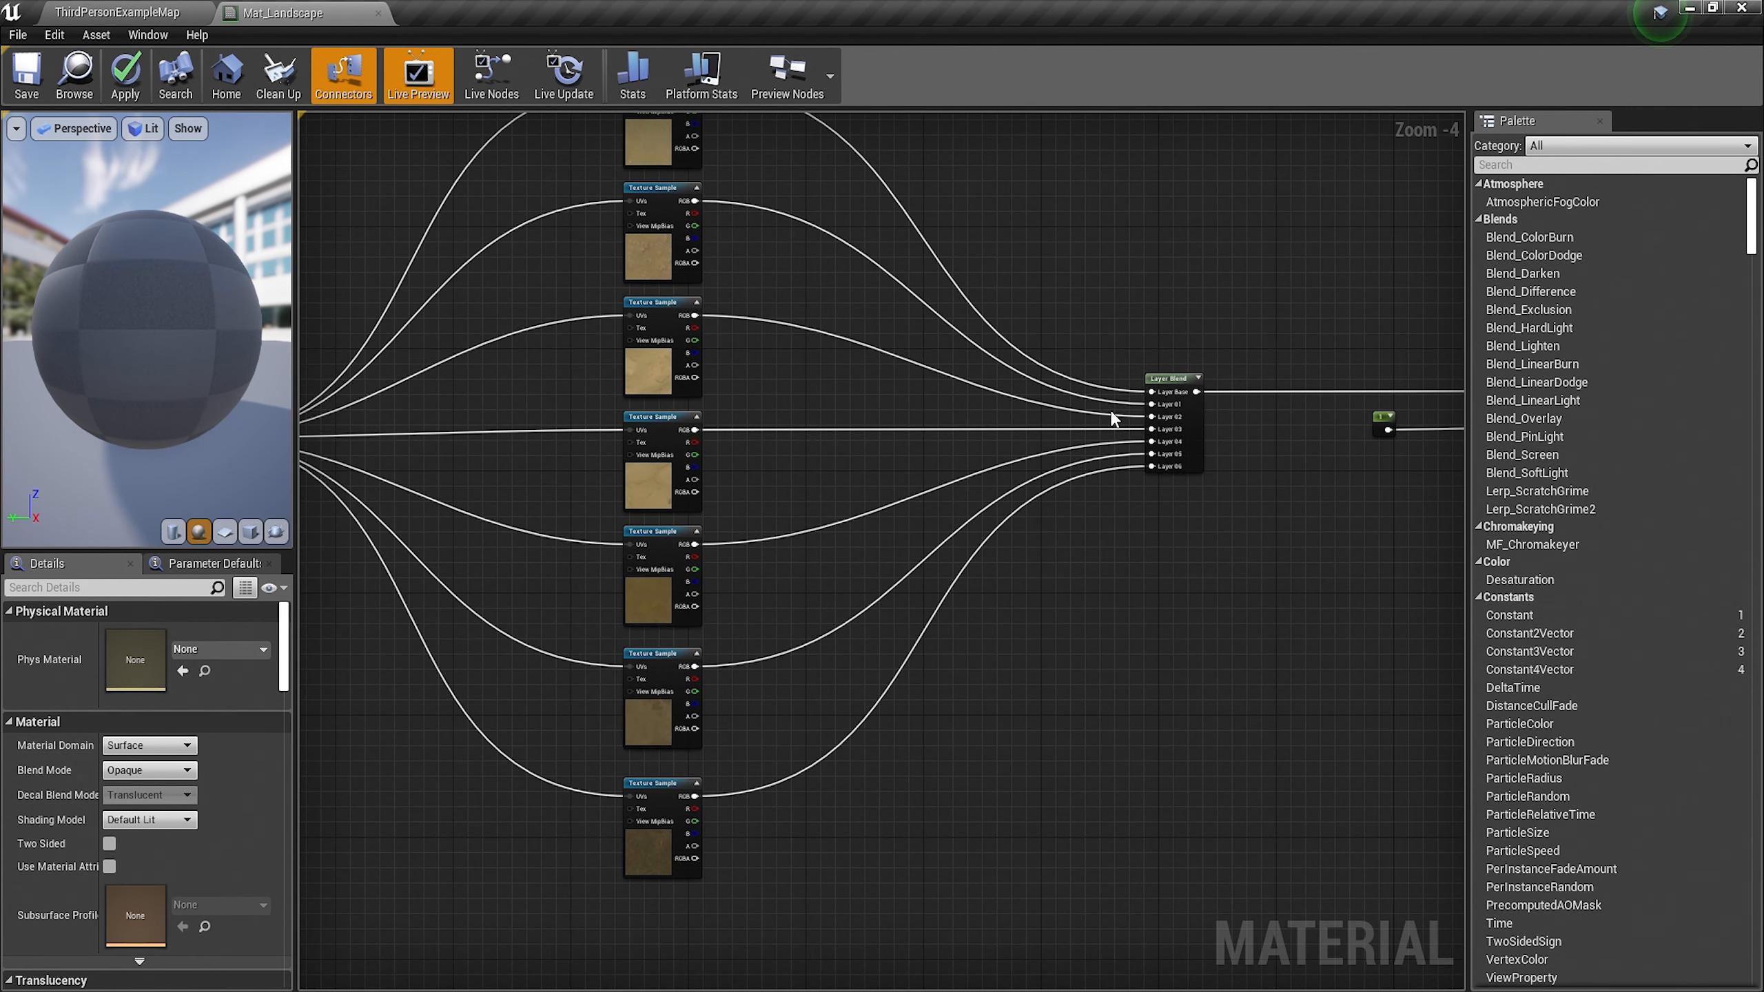
{"action": "left_click", "coordinate": [122, 80]}
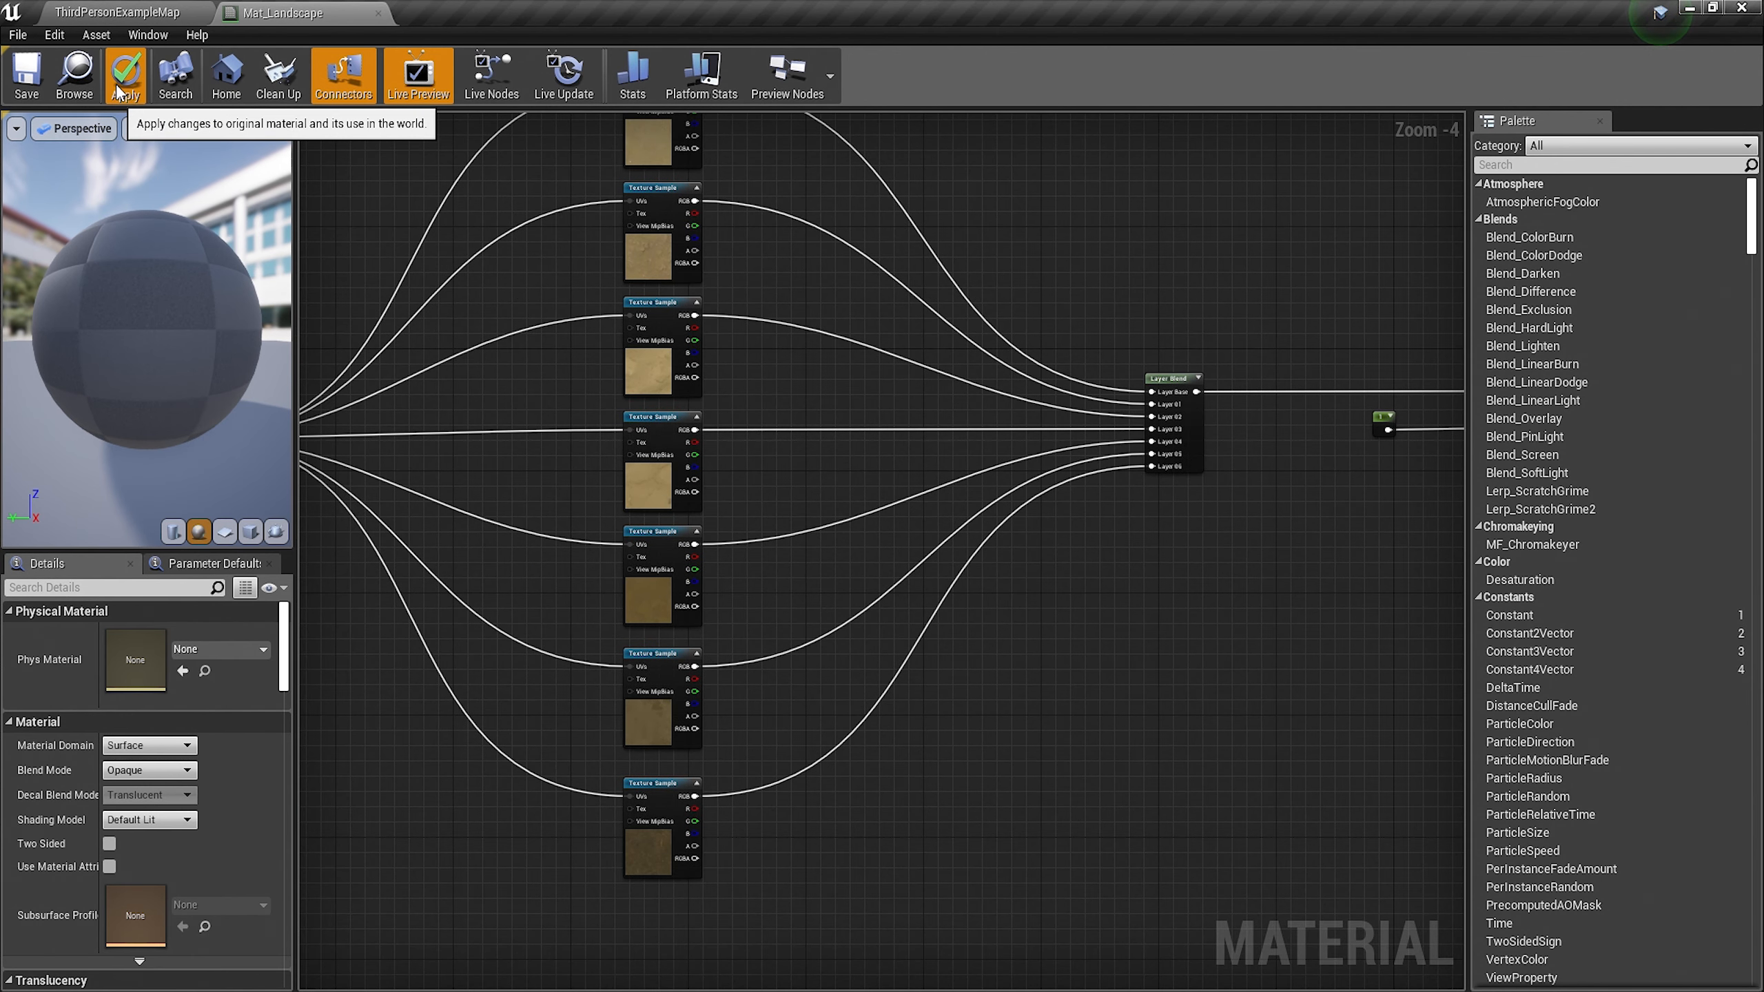
{"action": "left_click", "coordinate": [27, 80]}
{"action": "left_click", "coordinate": [117, 12]}
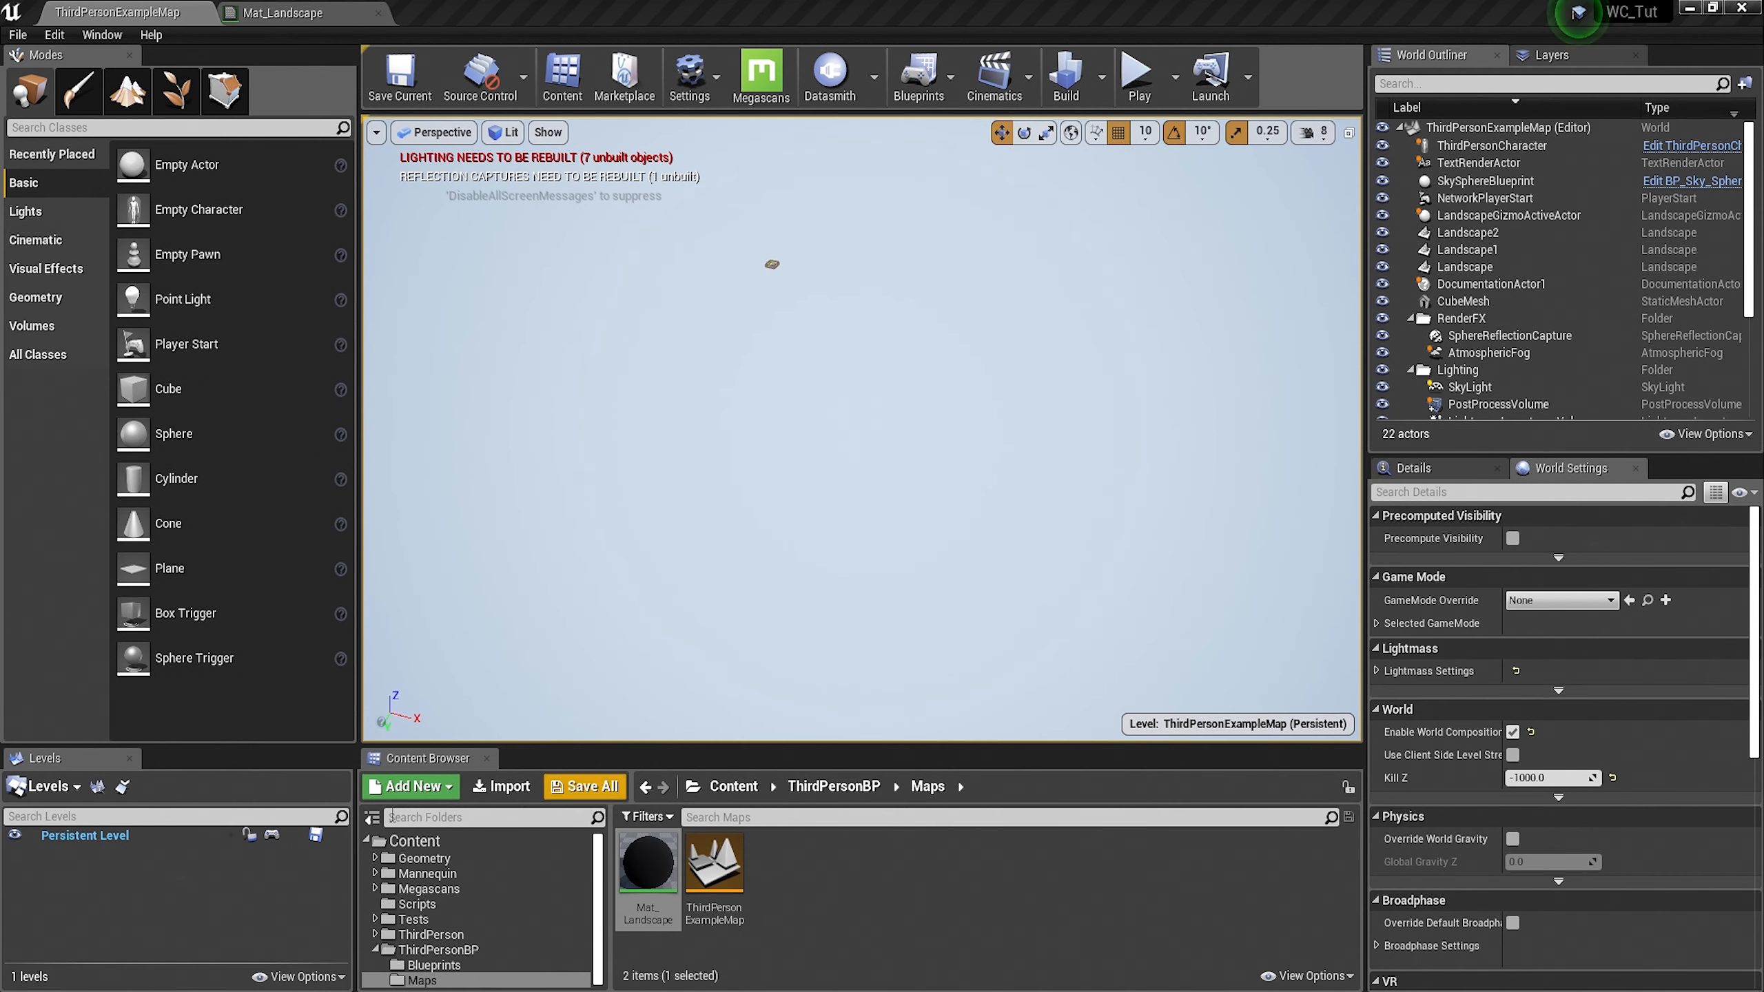
Start a tiled landscape import and load all sixteen HM_WASTELAND heightmap tiles, x0_y0 through x3_y3, from the HMs folder
{"action": "left_click", "coordinate": [52, 784]}
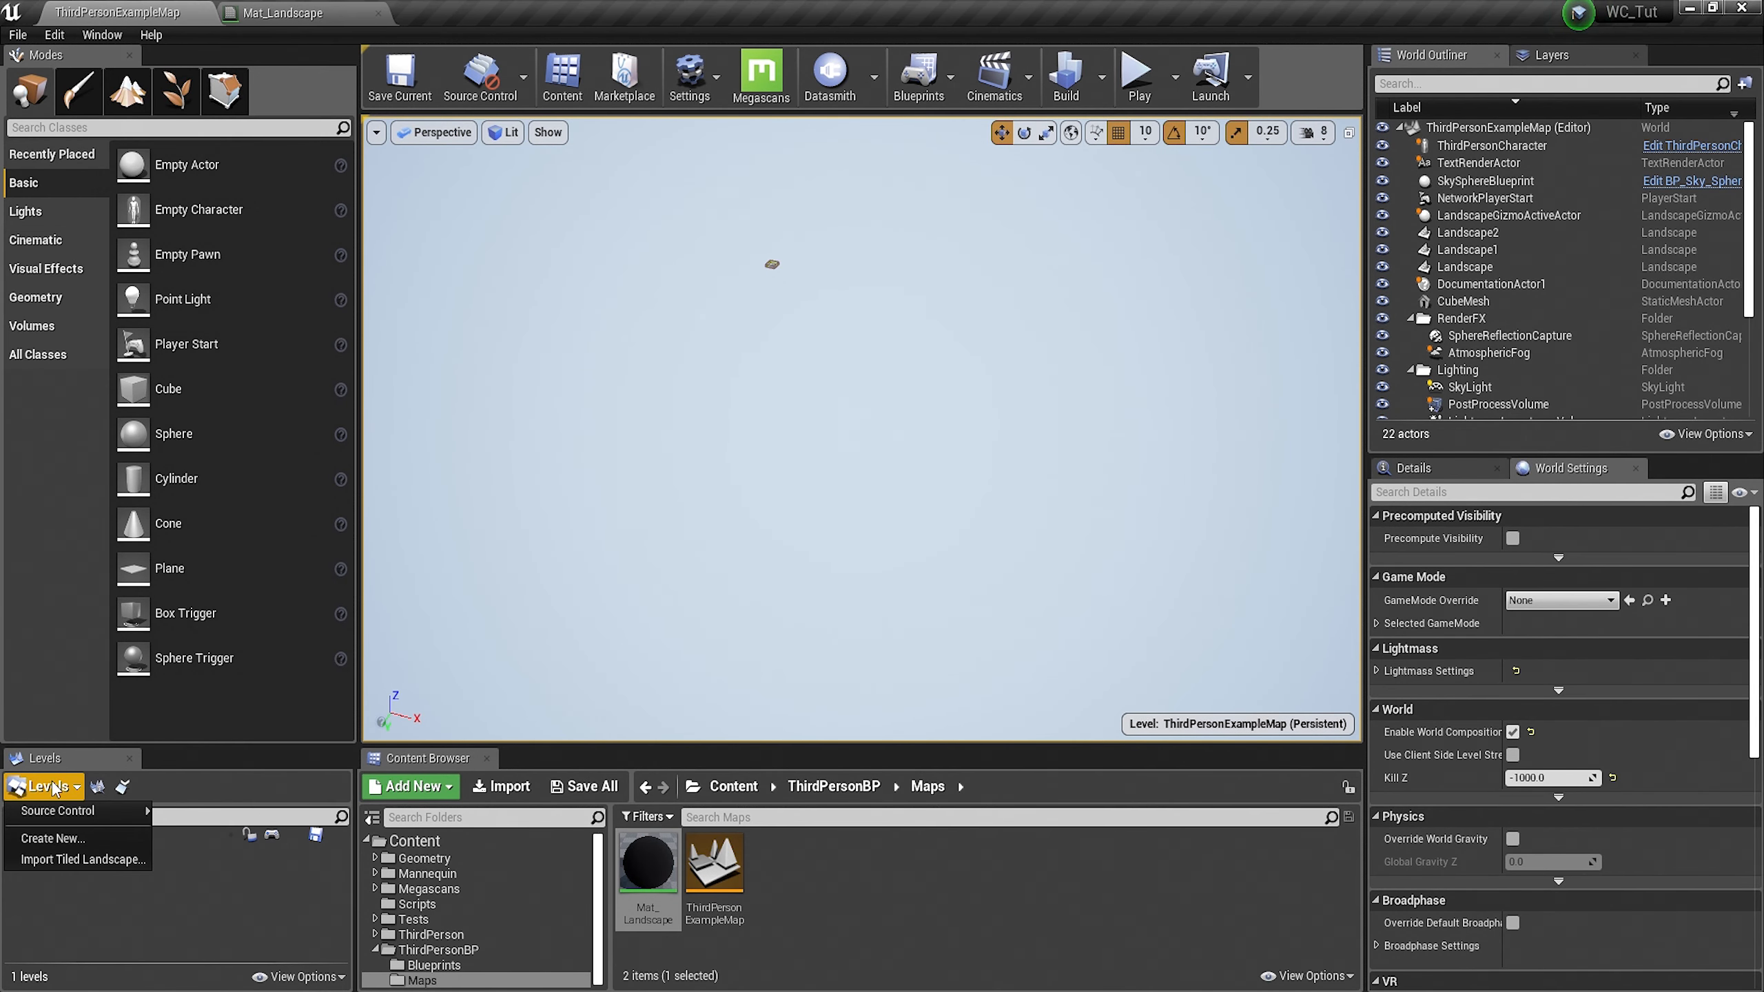
{"action": "left_click", "coordinate": [62, 857]}
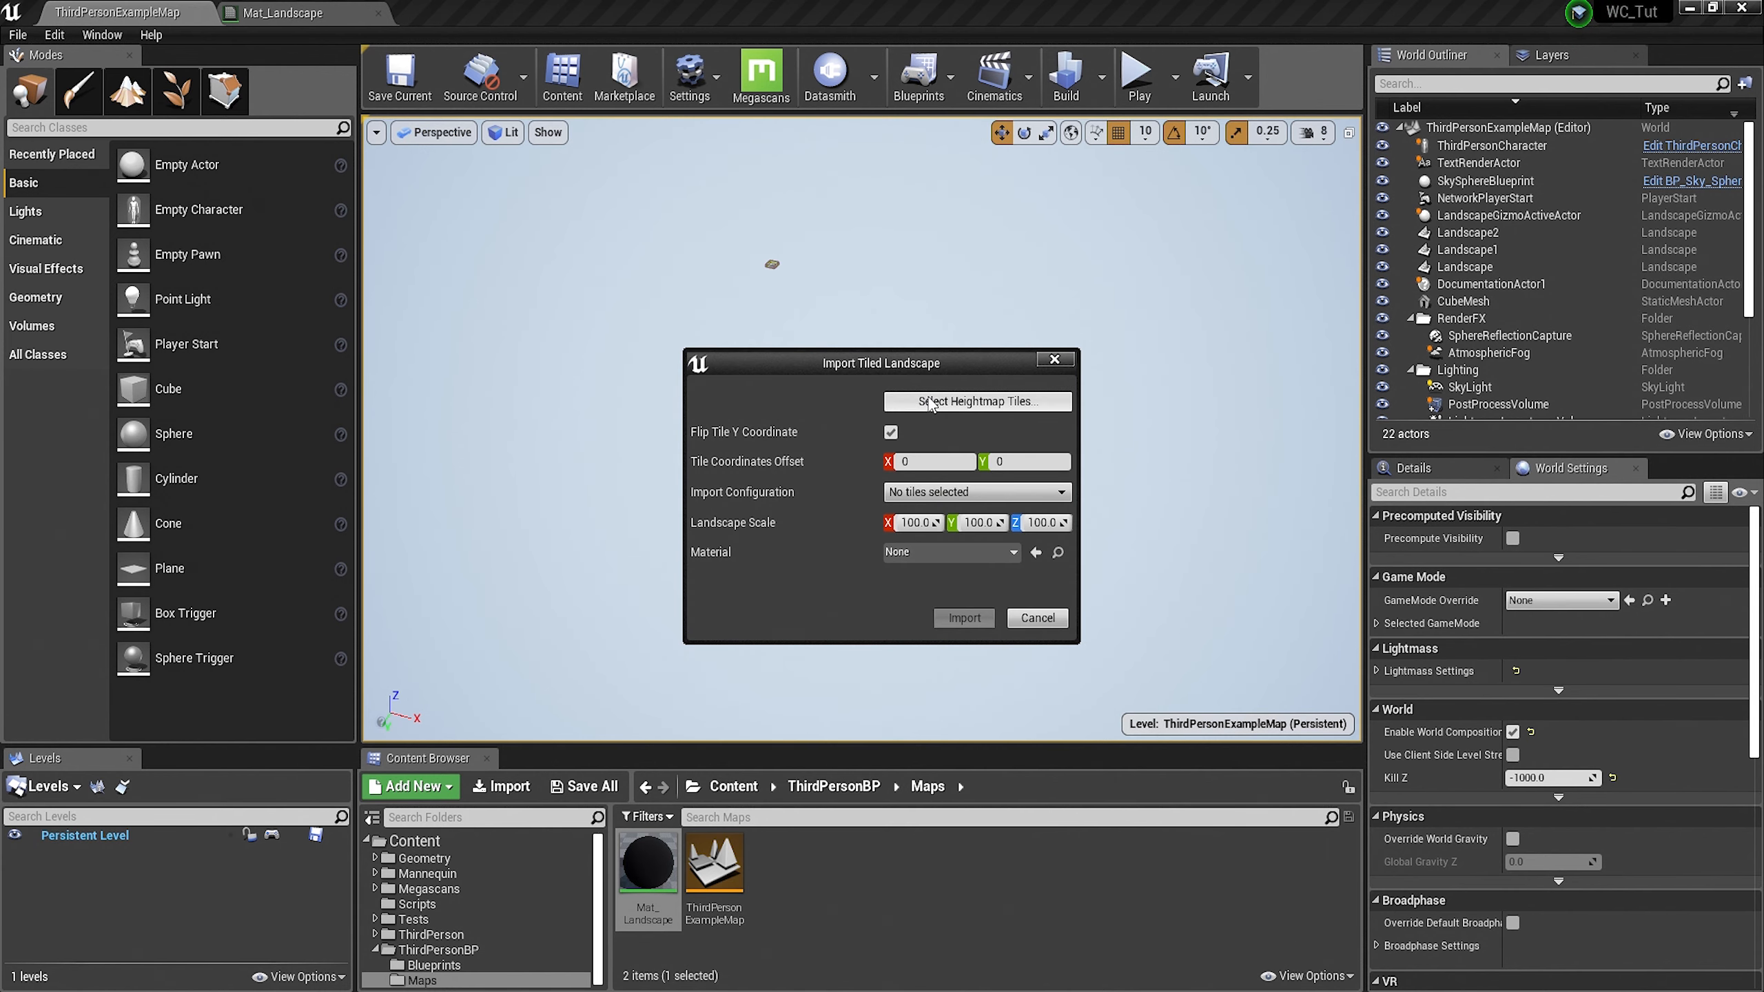
{"action": "left_click", "coordinate": [970, 402]}
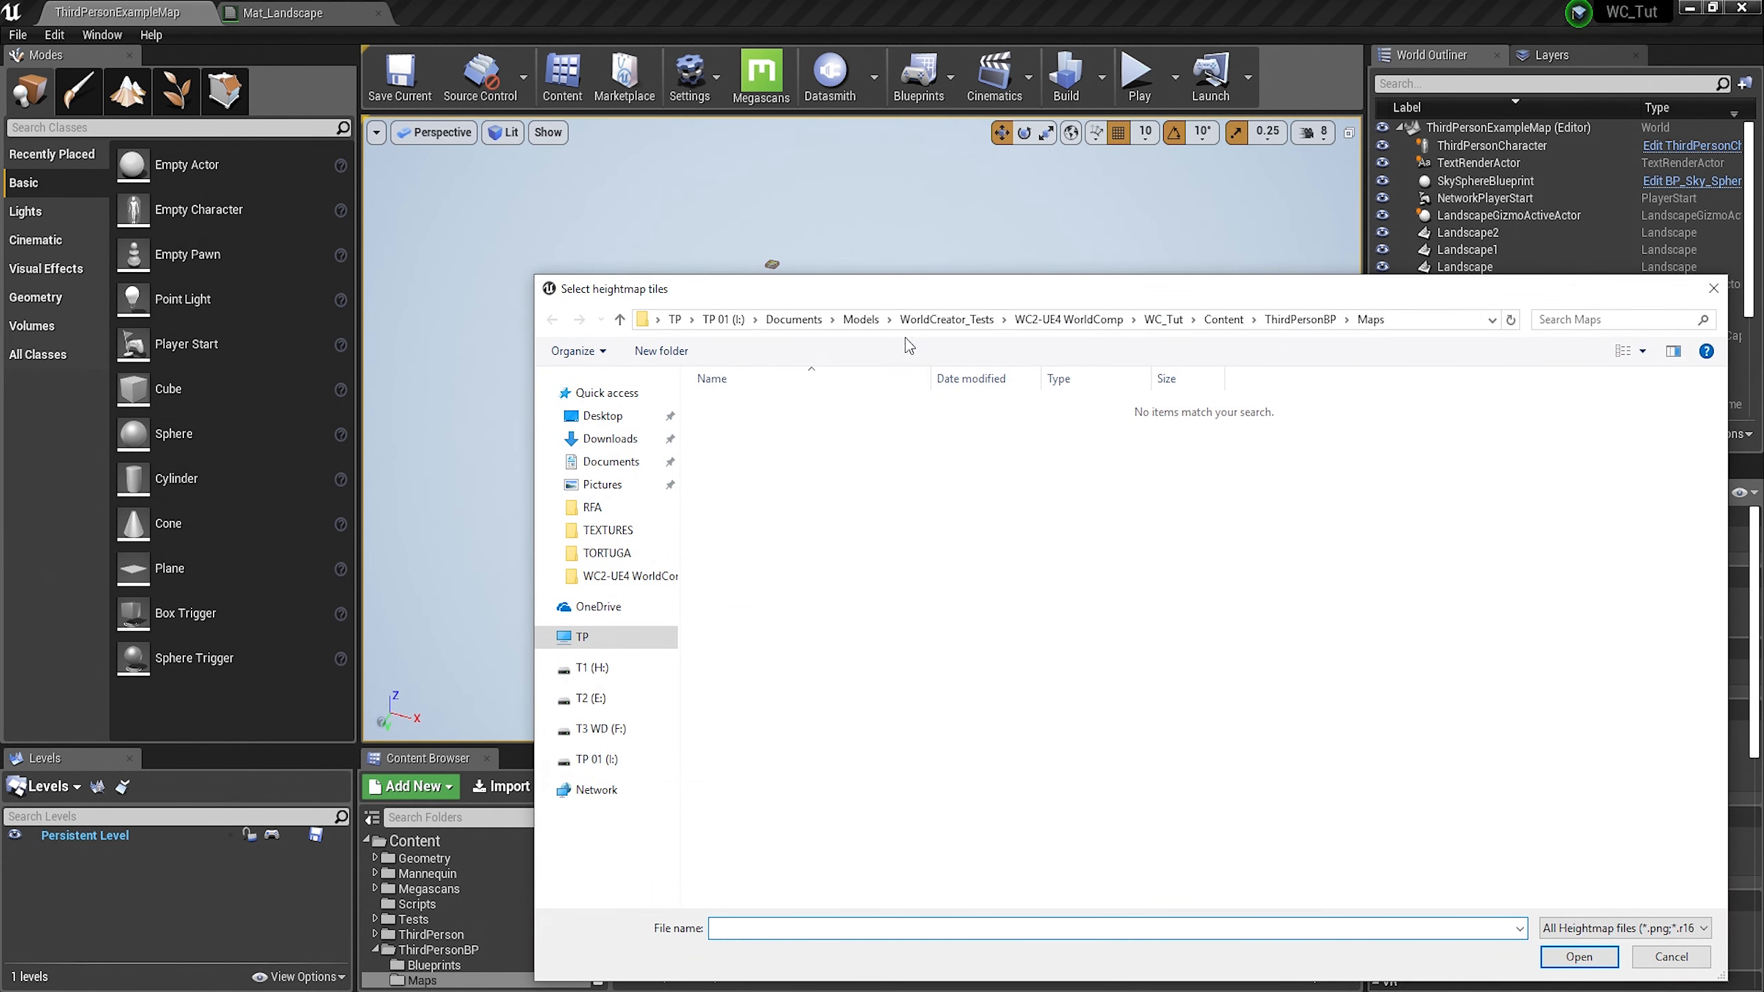
{"action": "left_click", "coordinate": [947, 319]}
{"action": "double_click", "coordinate": [836, 417]}
{"action": "double_click", "coordinate": [728, 446]}
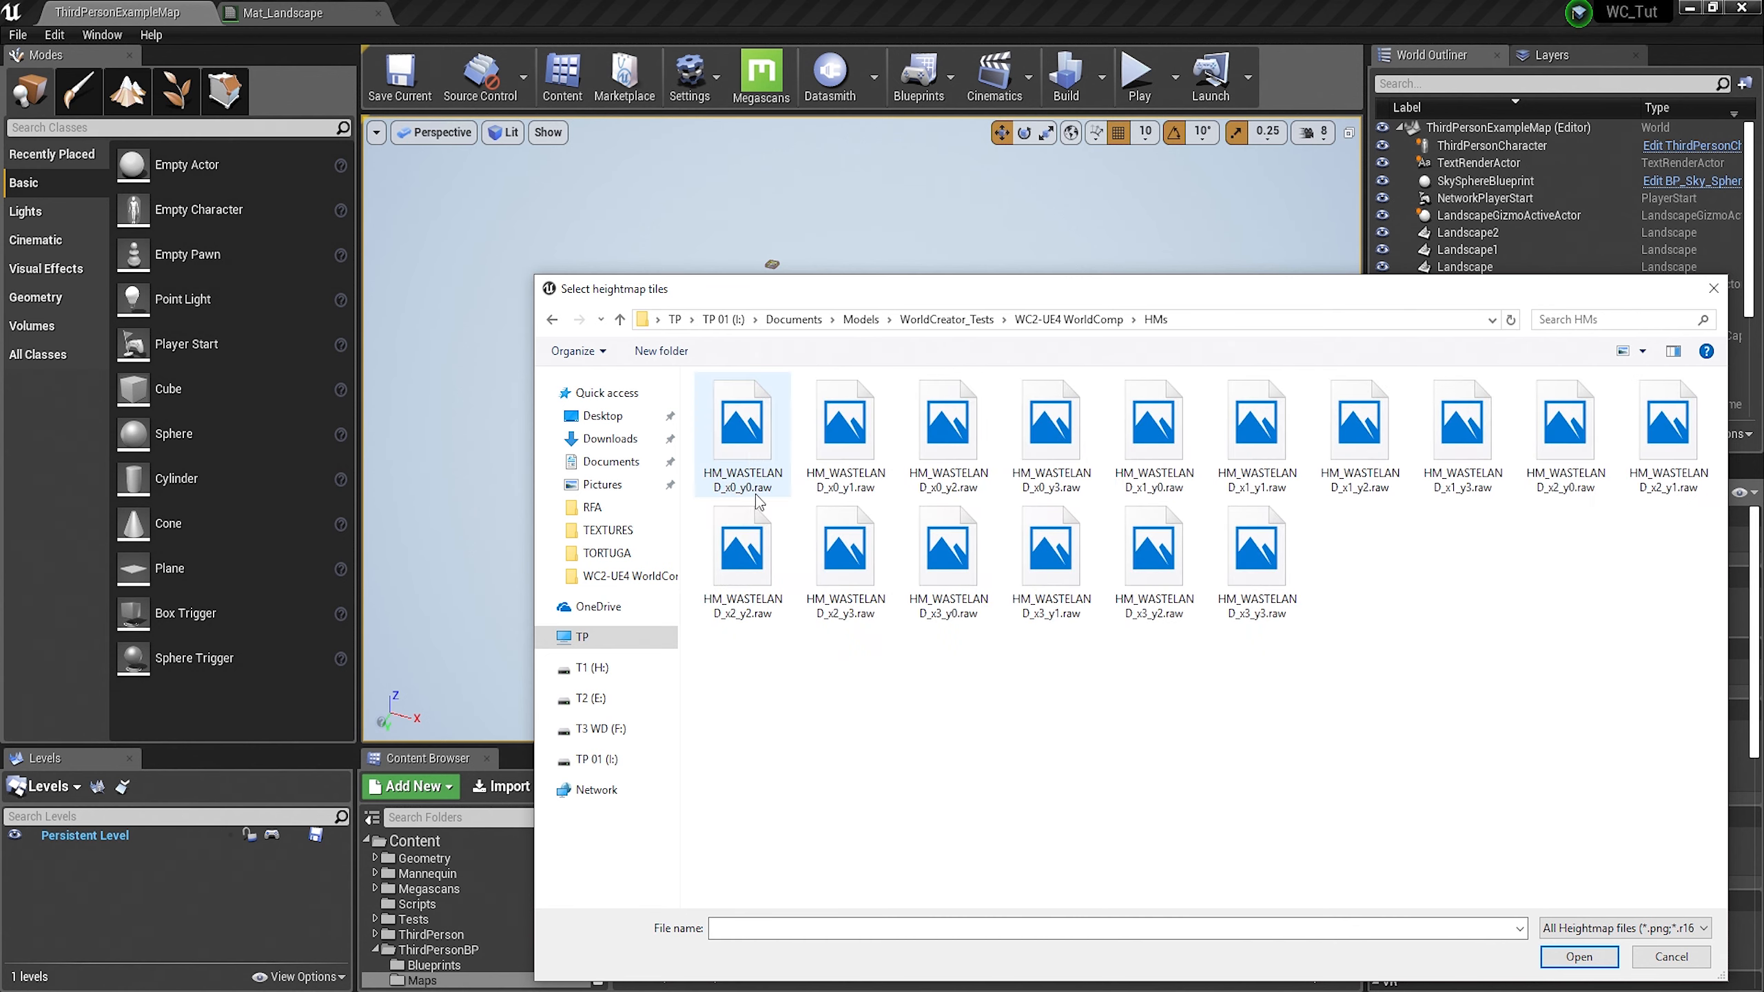
{"action": "left_click_drag", "start_coordinate": [1664, 759], "coordinate": [723, 410]}
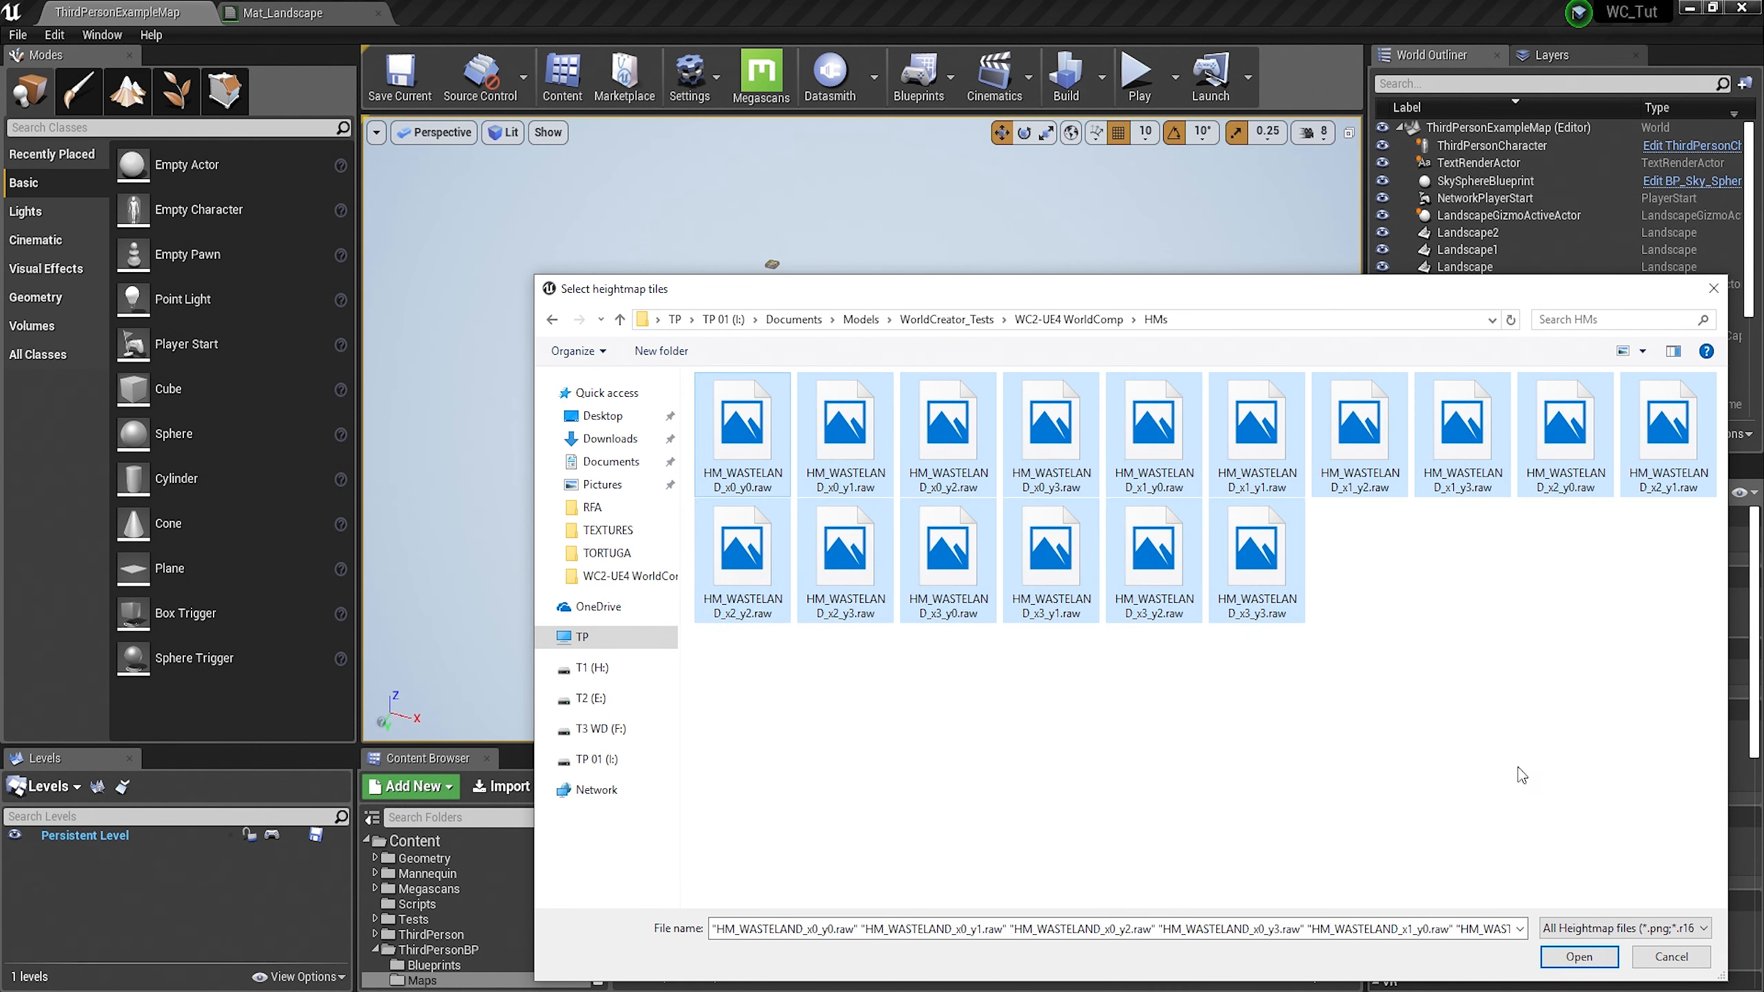
{"action": "left_click", "coordinate": [1579, 957]}
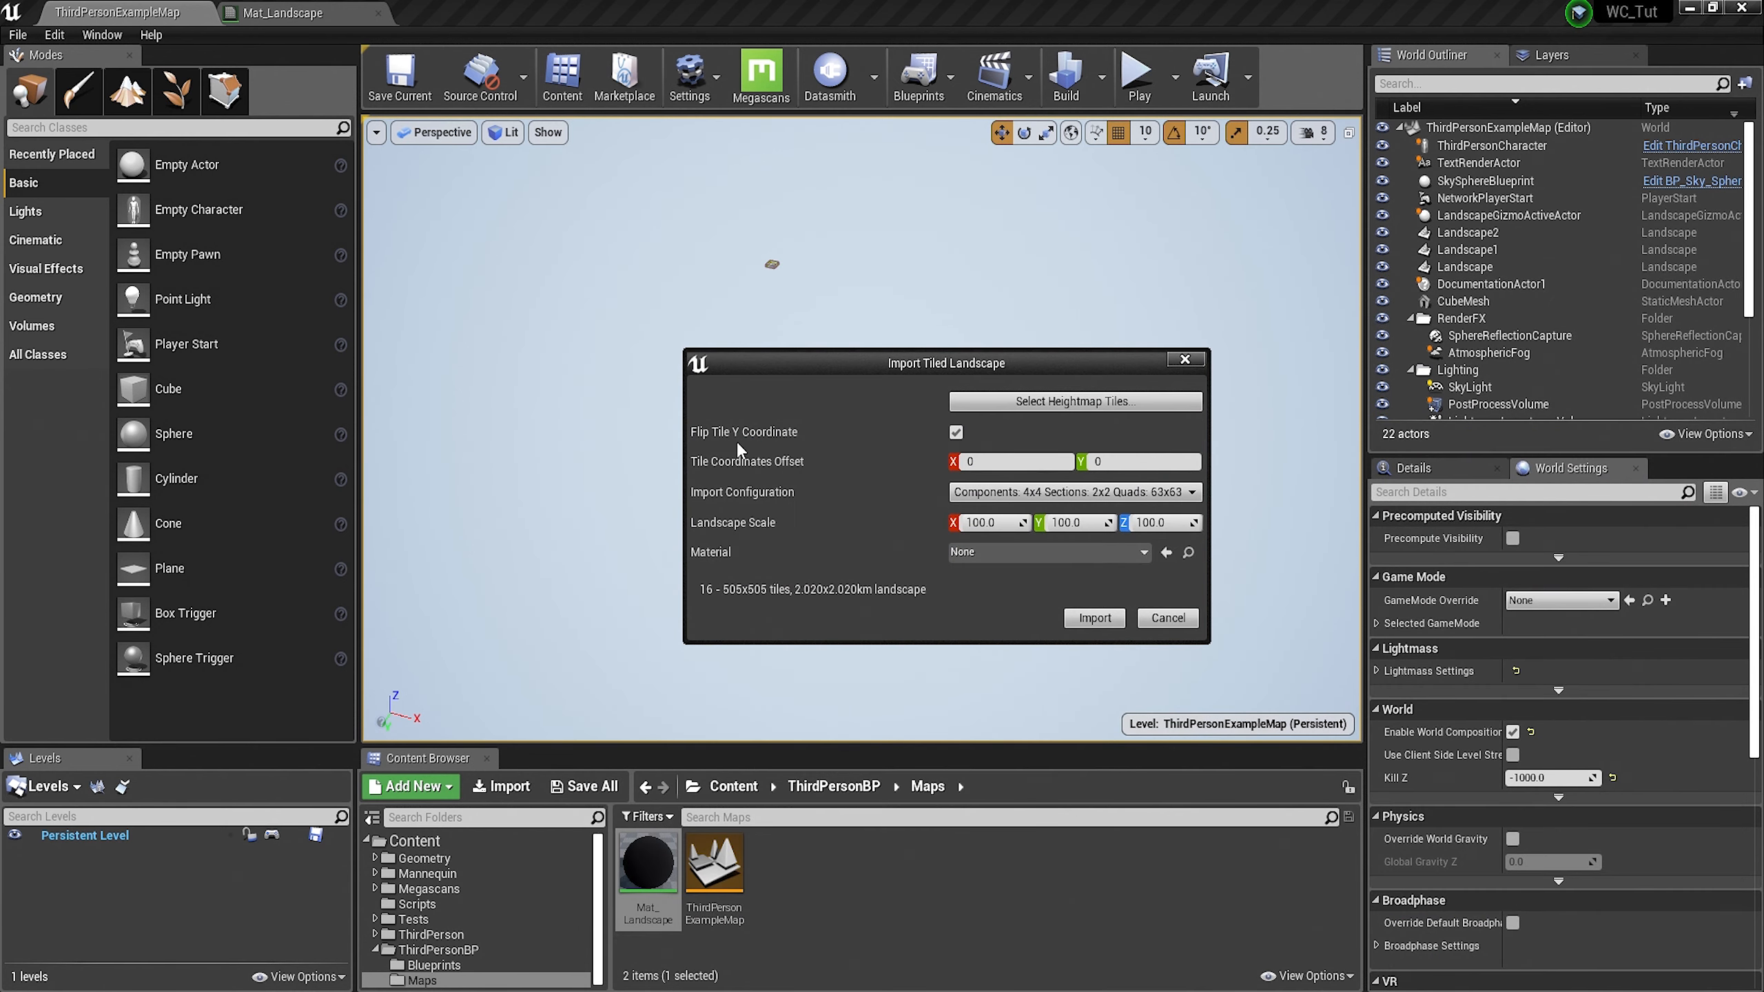
Disable Flip Tile Y Coordinate and set the landscape's Z scale to 46.26 for the tiled import
{"action": "left_click", "coordinate": [955, 432]}
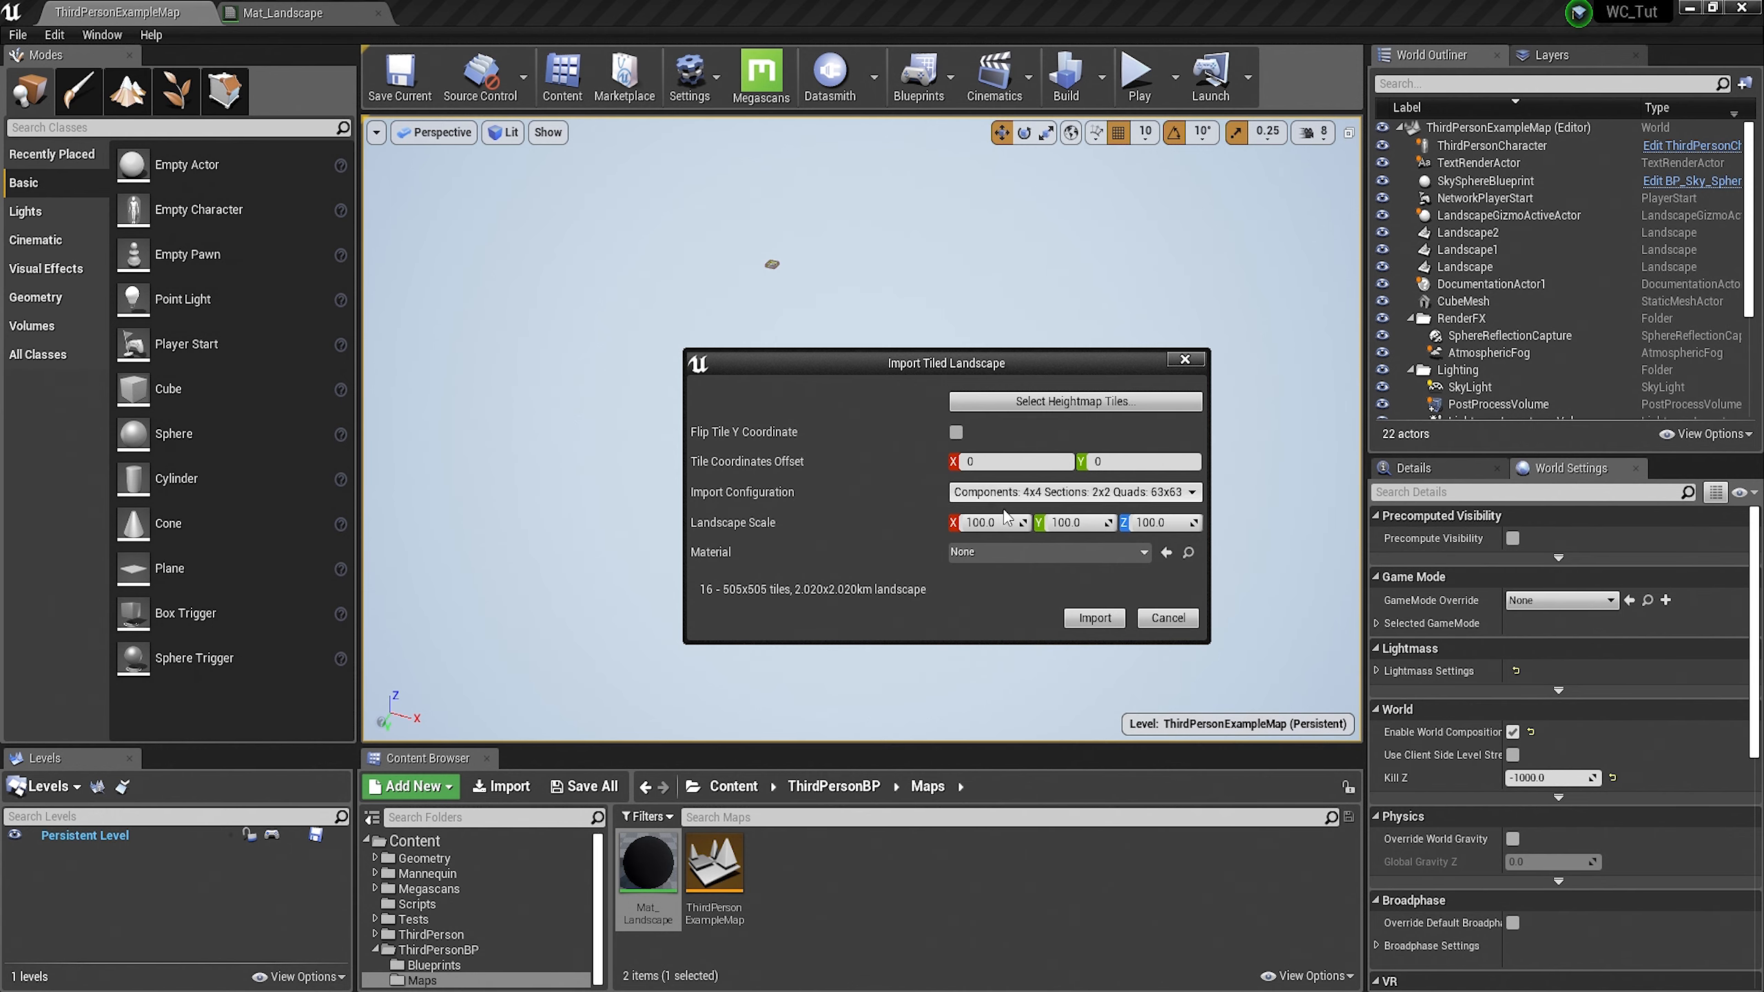
{"action": "left_click", "coordinate": [1148, 523]}
{"action": "type", "text": "4"}
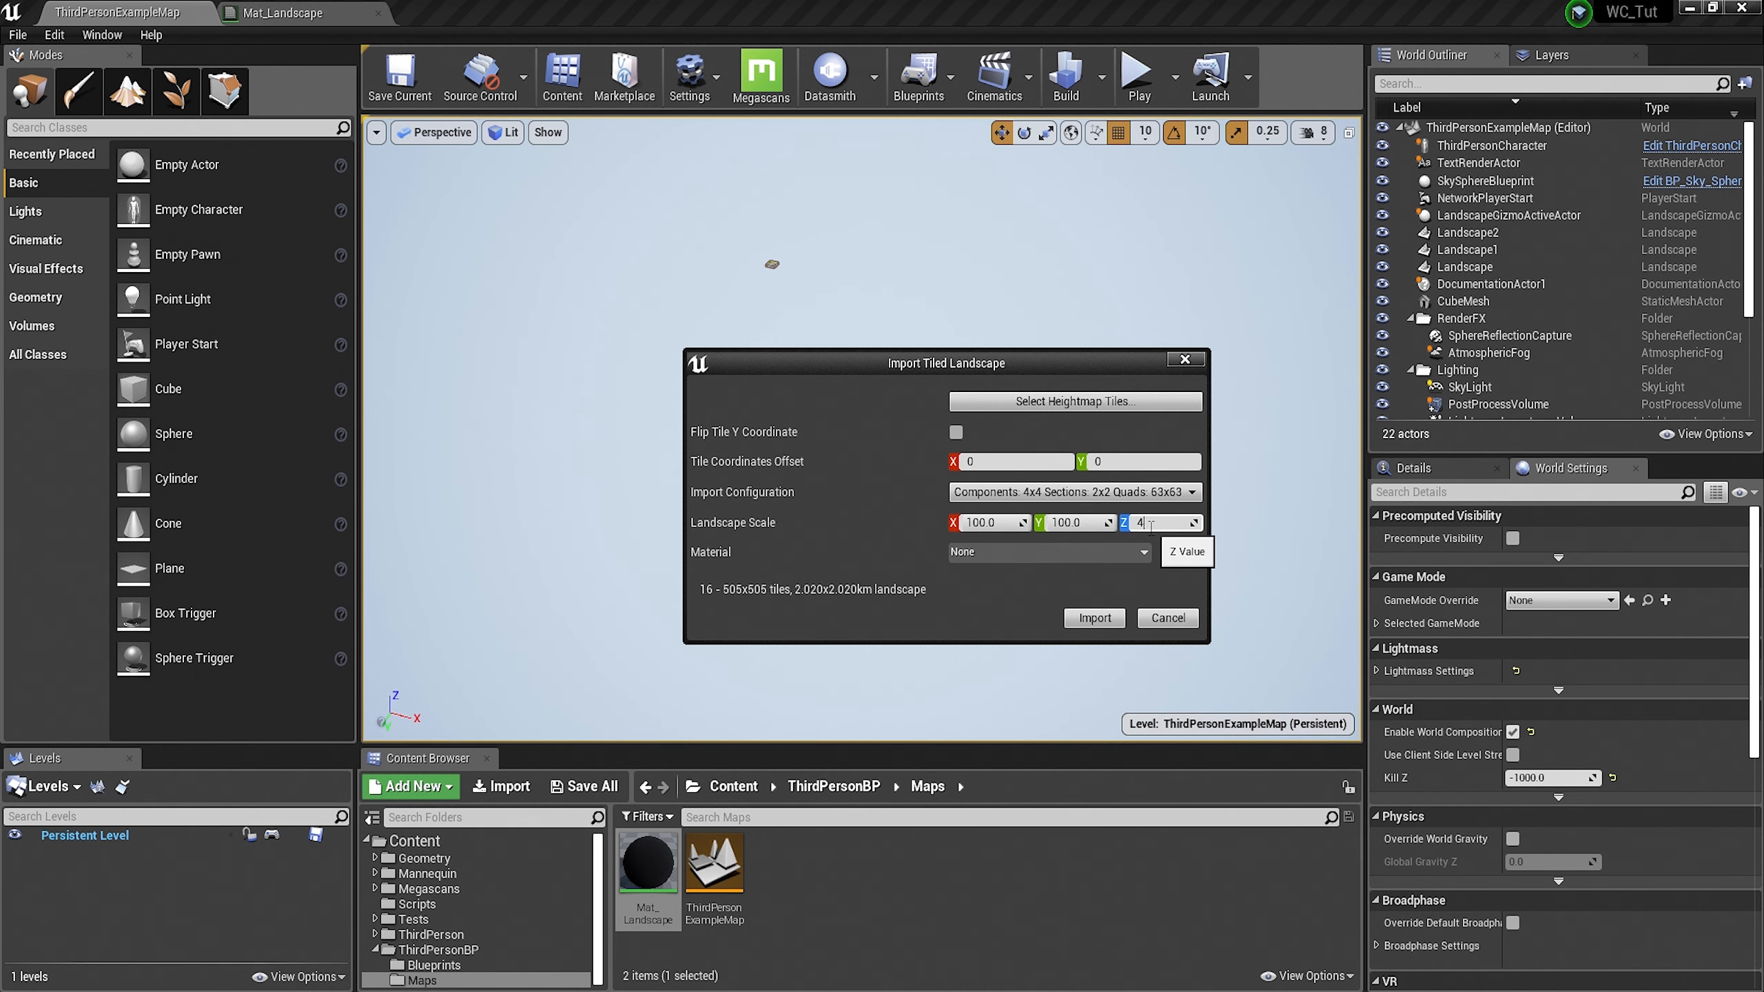
{"action": "type", "text": "6.26"}
{"action": "key", "text": "Return"}
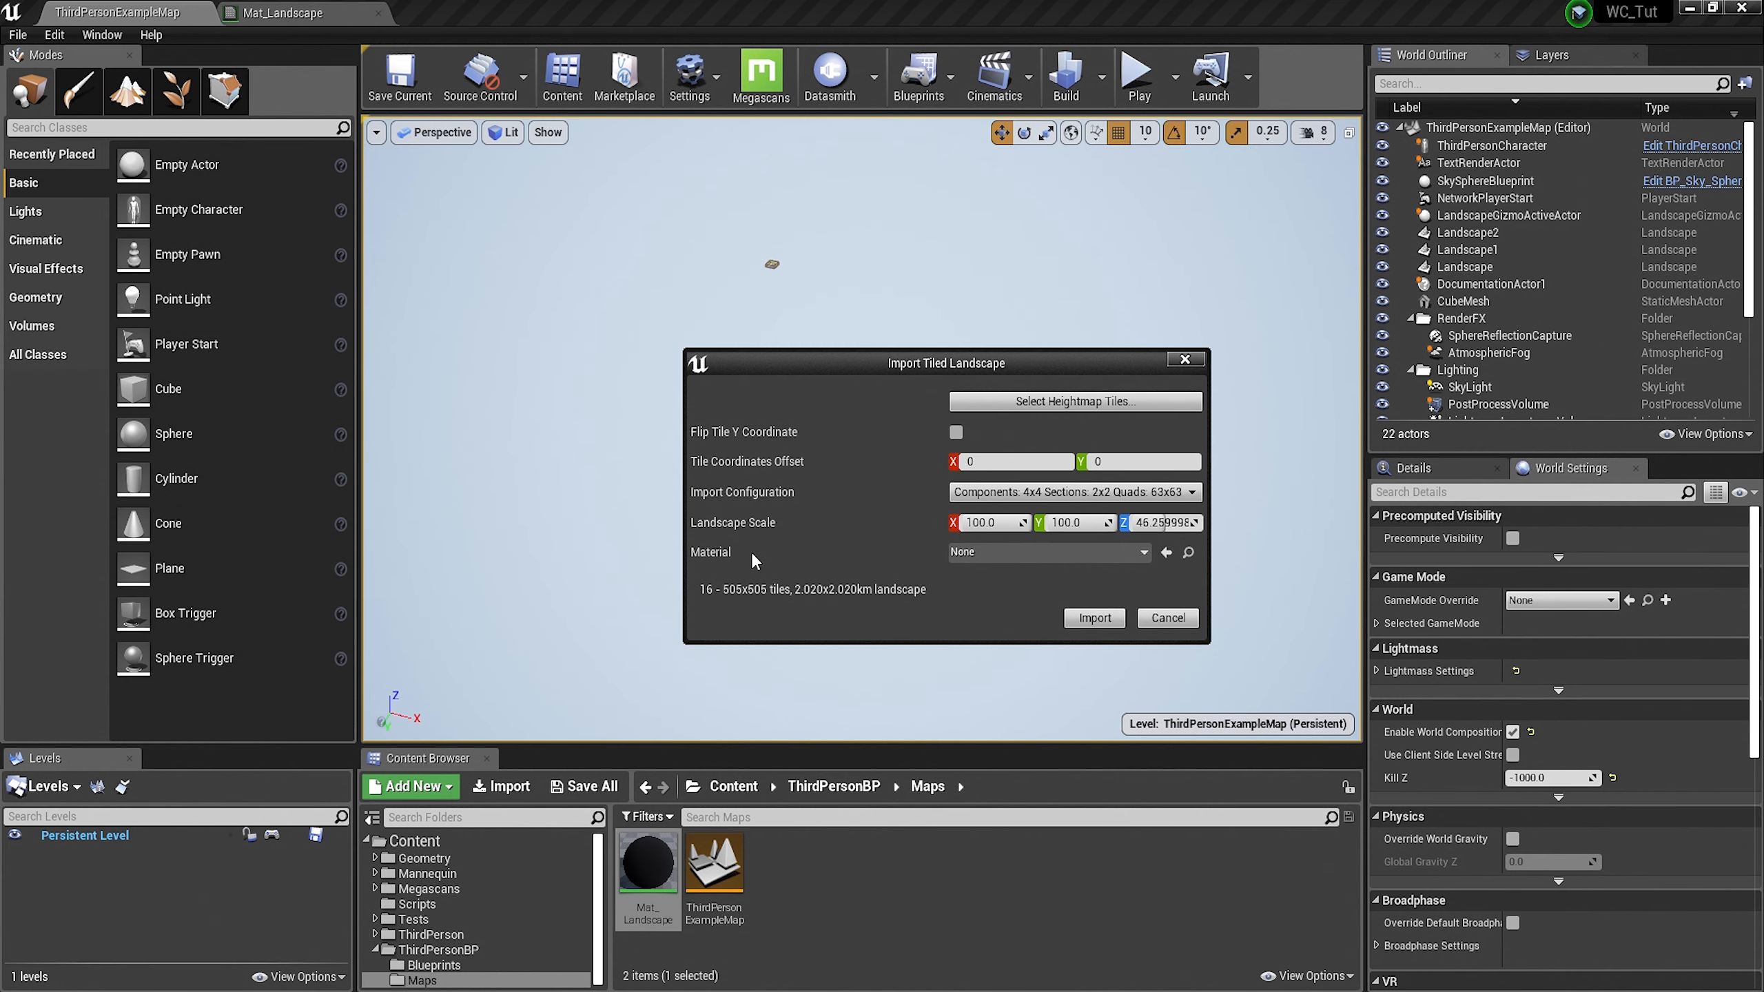
Assign Mat_Landscape as the material for the tiled landscape import
{"action": "left_click", "coordinate": [1122, 555]}
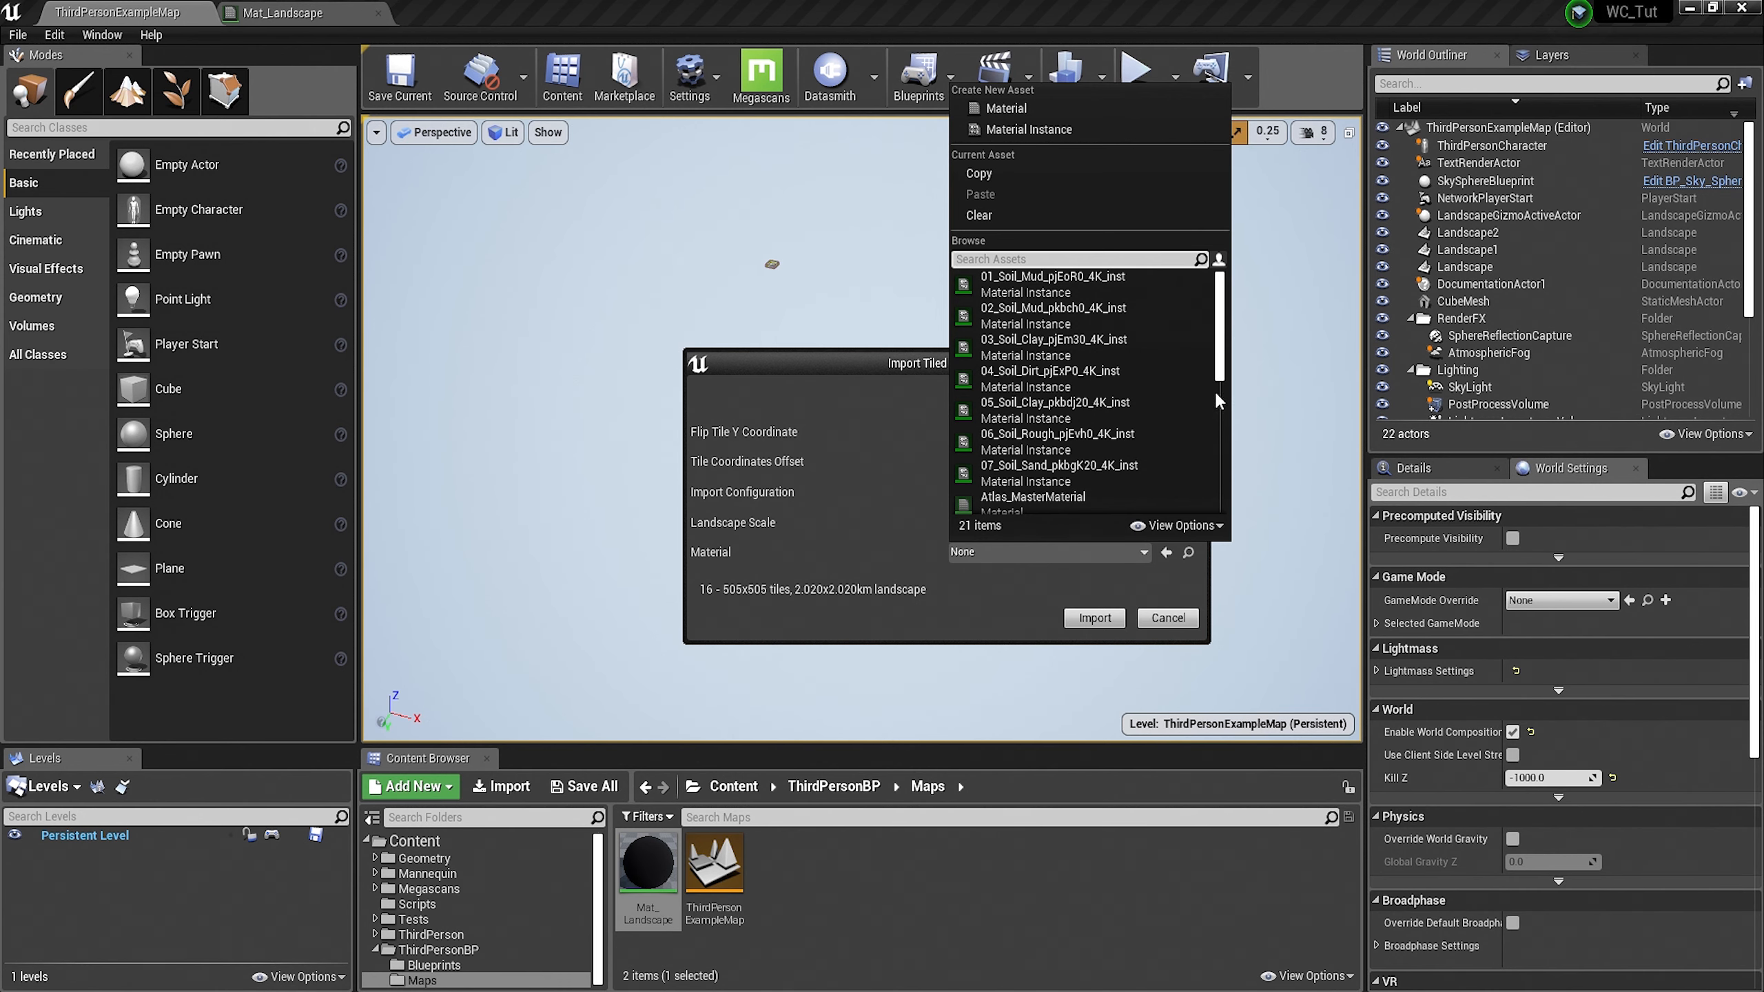
{"action": "scroll", "coordinate": [1226, 421], "scroll_direction": "down", "scroll_amount": 3}
{"action": "left_click_drag", "start_coordinate": [1226, 421], "coordinate": [1235, 483]}
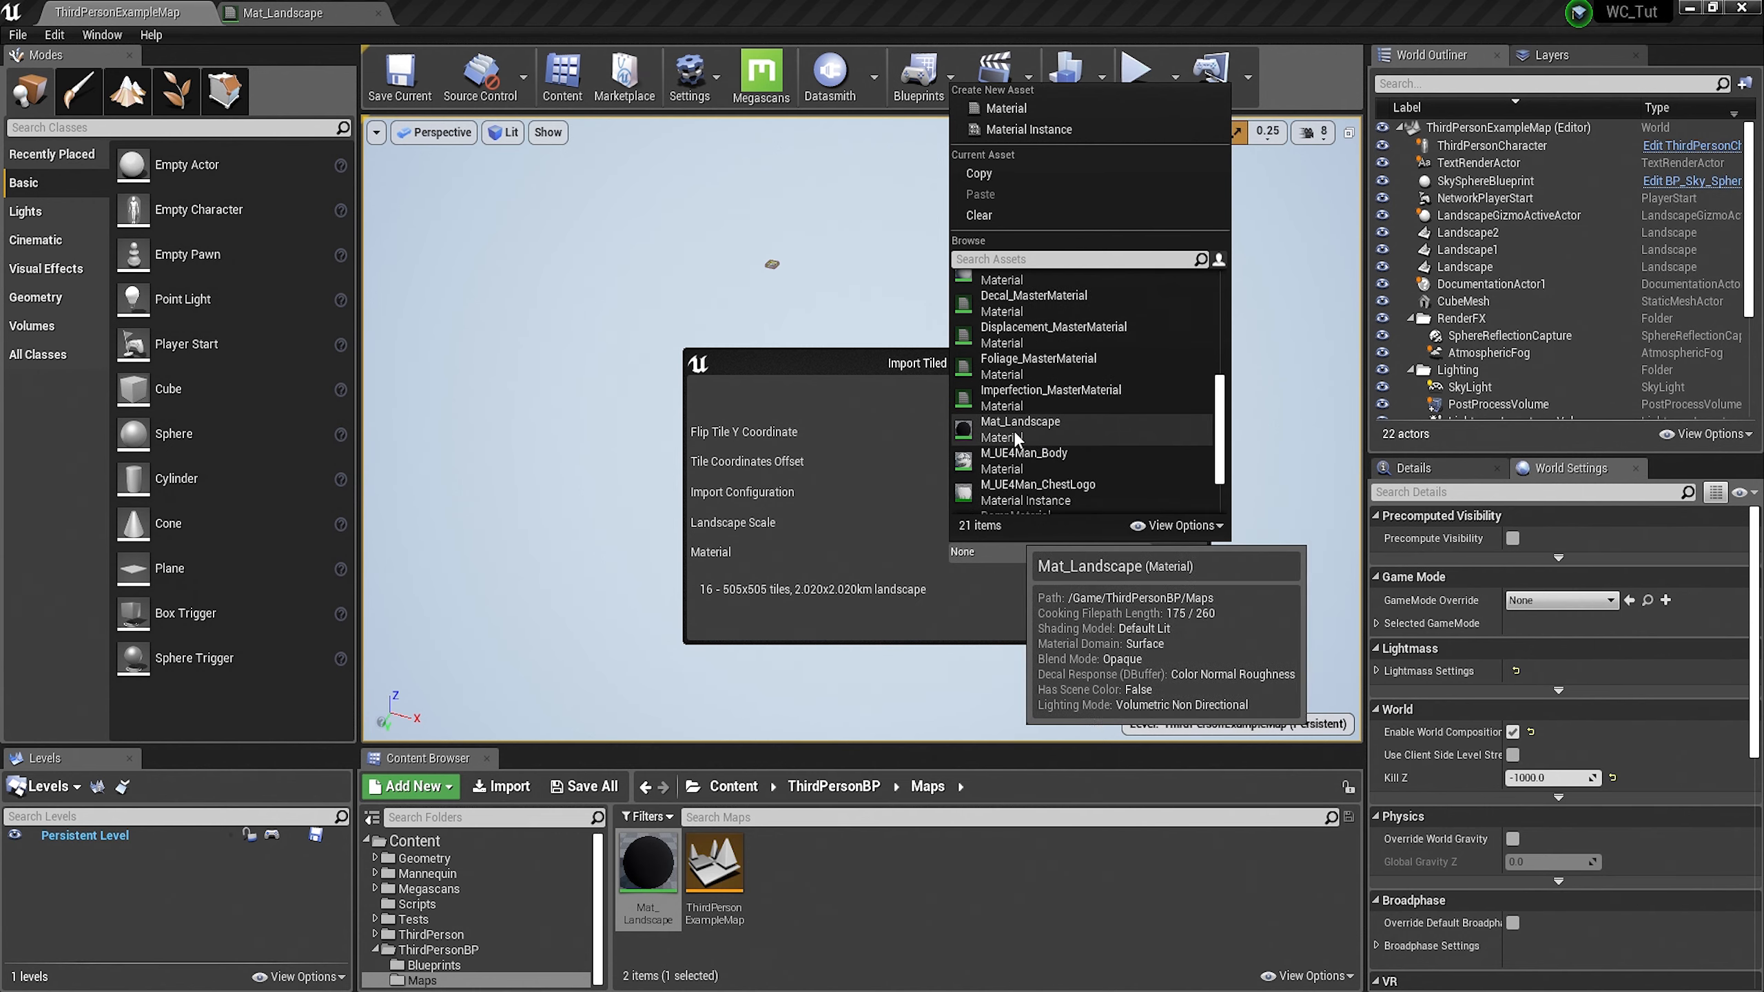
{"action": "left_click", "coordinate": [1042, 430]}
{"action": "left_click_drag", "start_coordinate": [942, 361], "coordinate": [905, 202]}
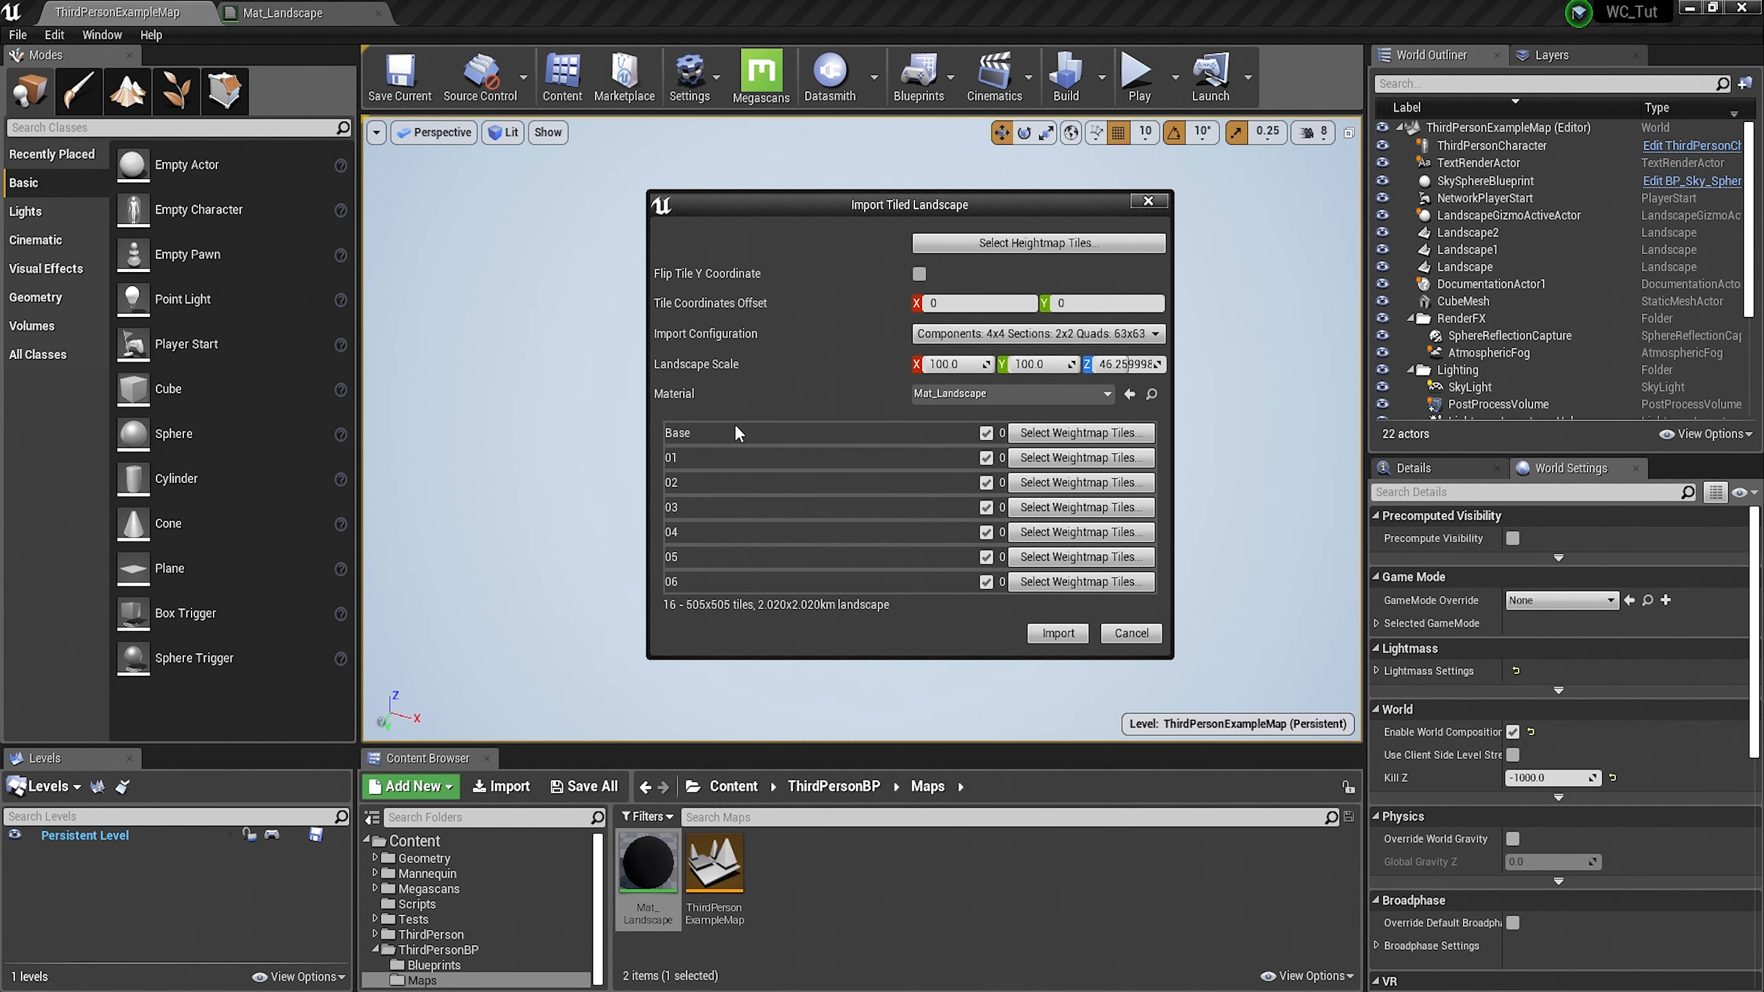
Load the sixteen WM_Tex_0_00 weightmap tiles, x0_y0 through x3_y3, from the TEXTURES folder for the Base layer
{"action": "left_click", "coordinate": [1036, 433]}
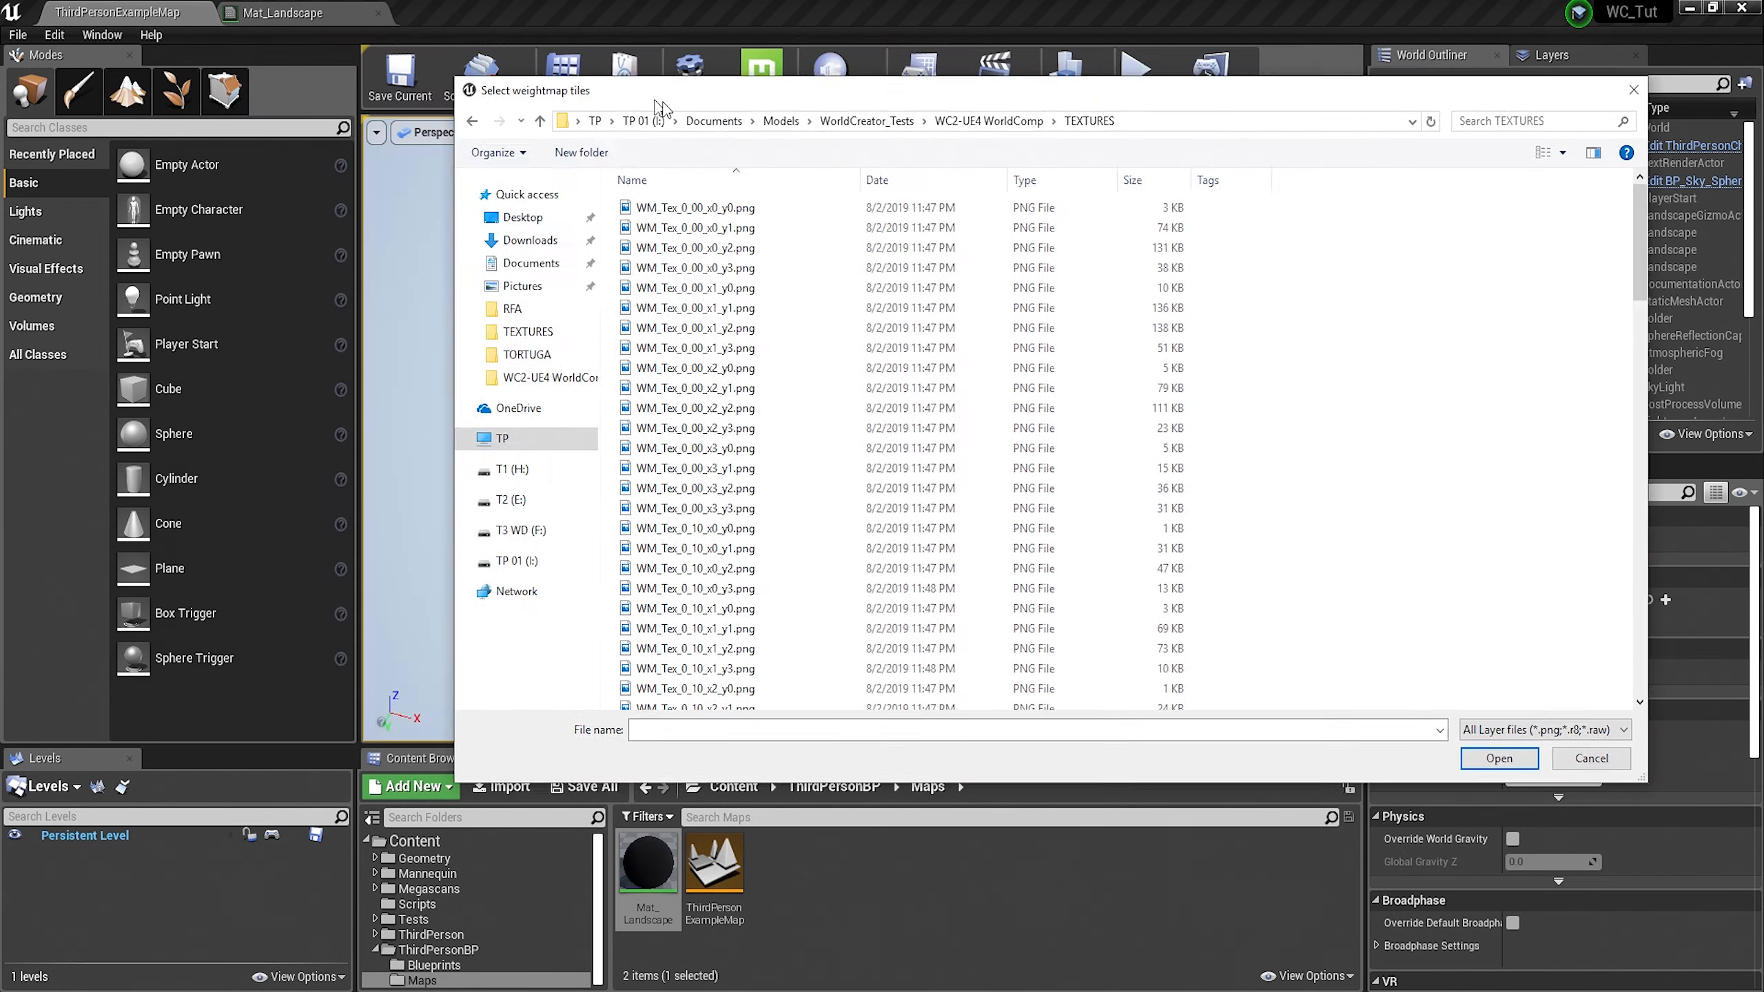
{"action": "left_click_drag", "start_coordinate": [656, 104], "coordinate": [1414, 143]}
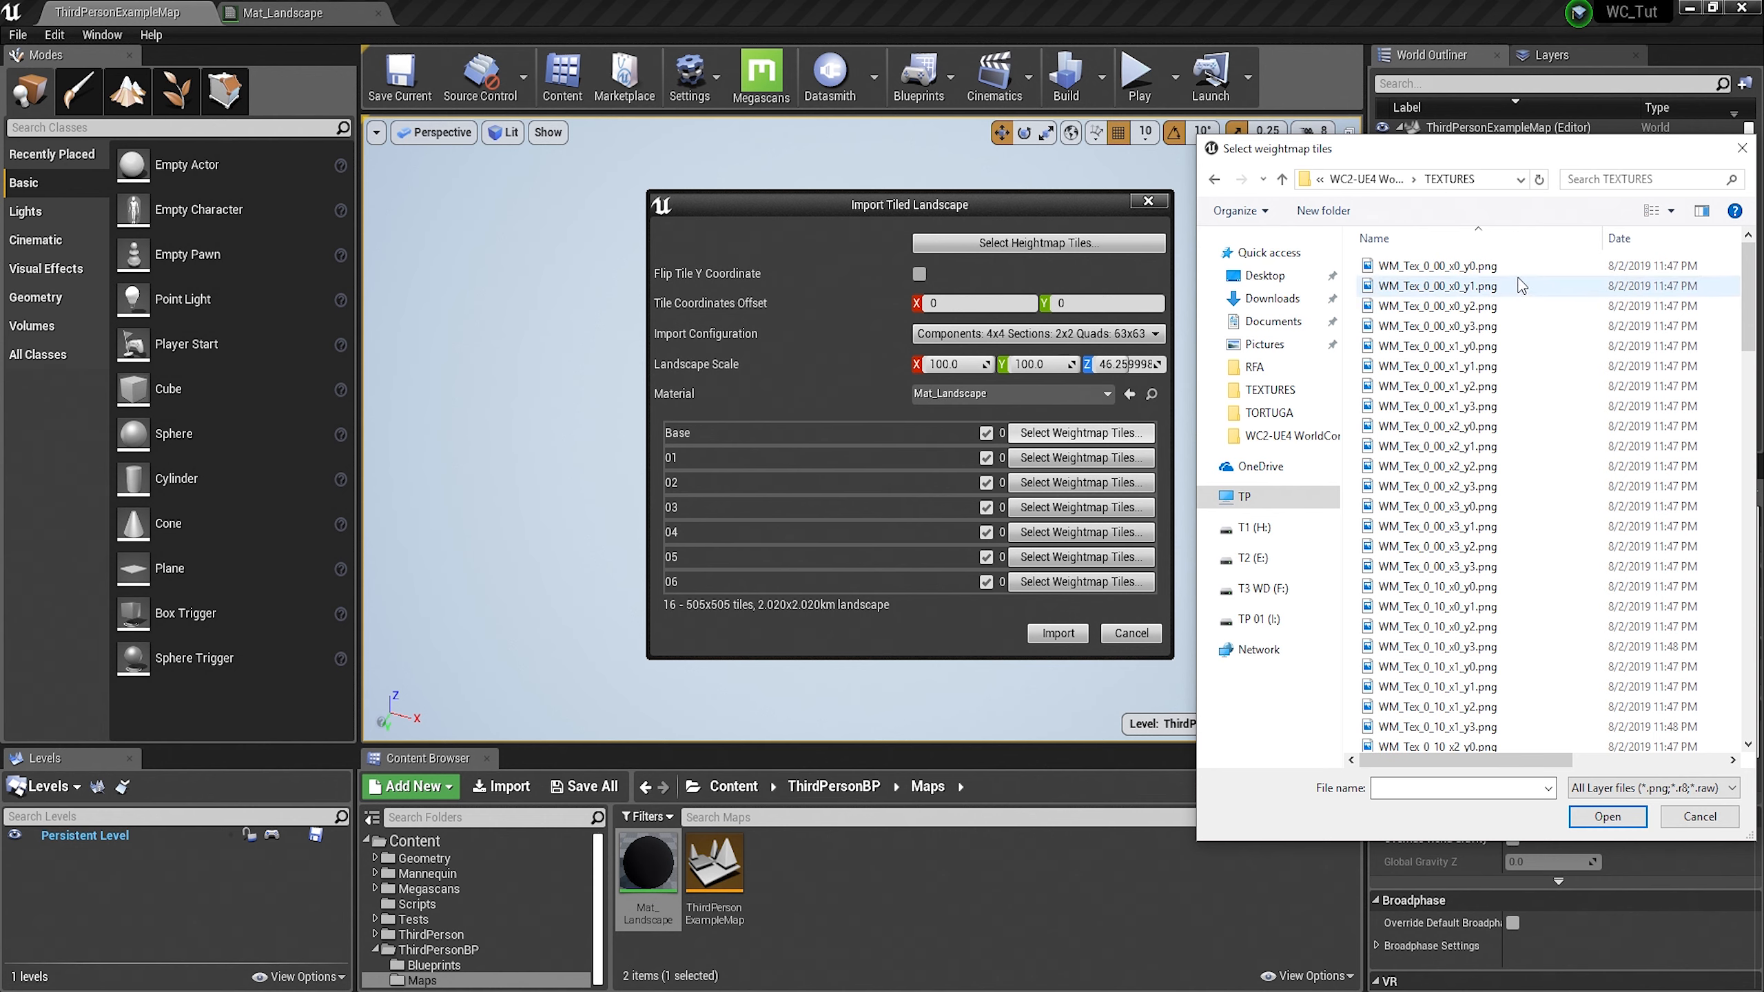
{"action": "left_click", "coordinate": [1438, 266]}
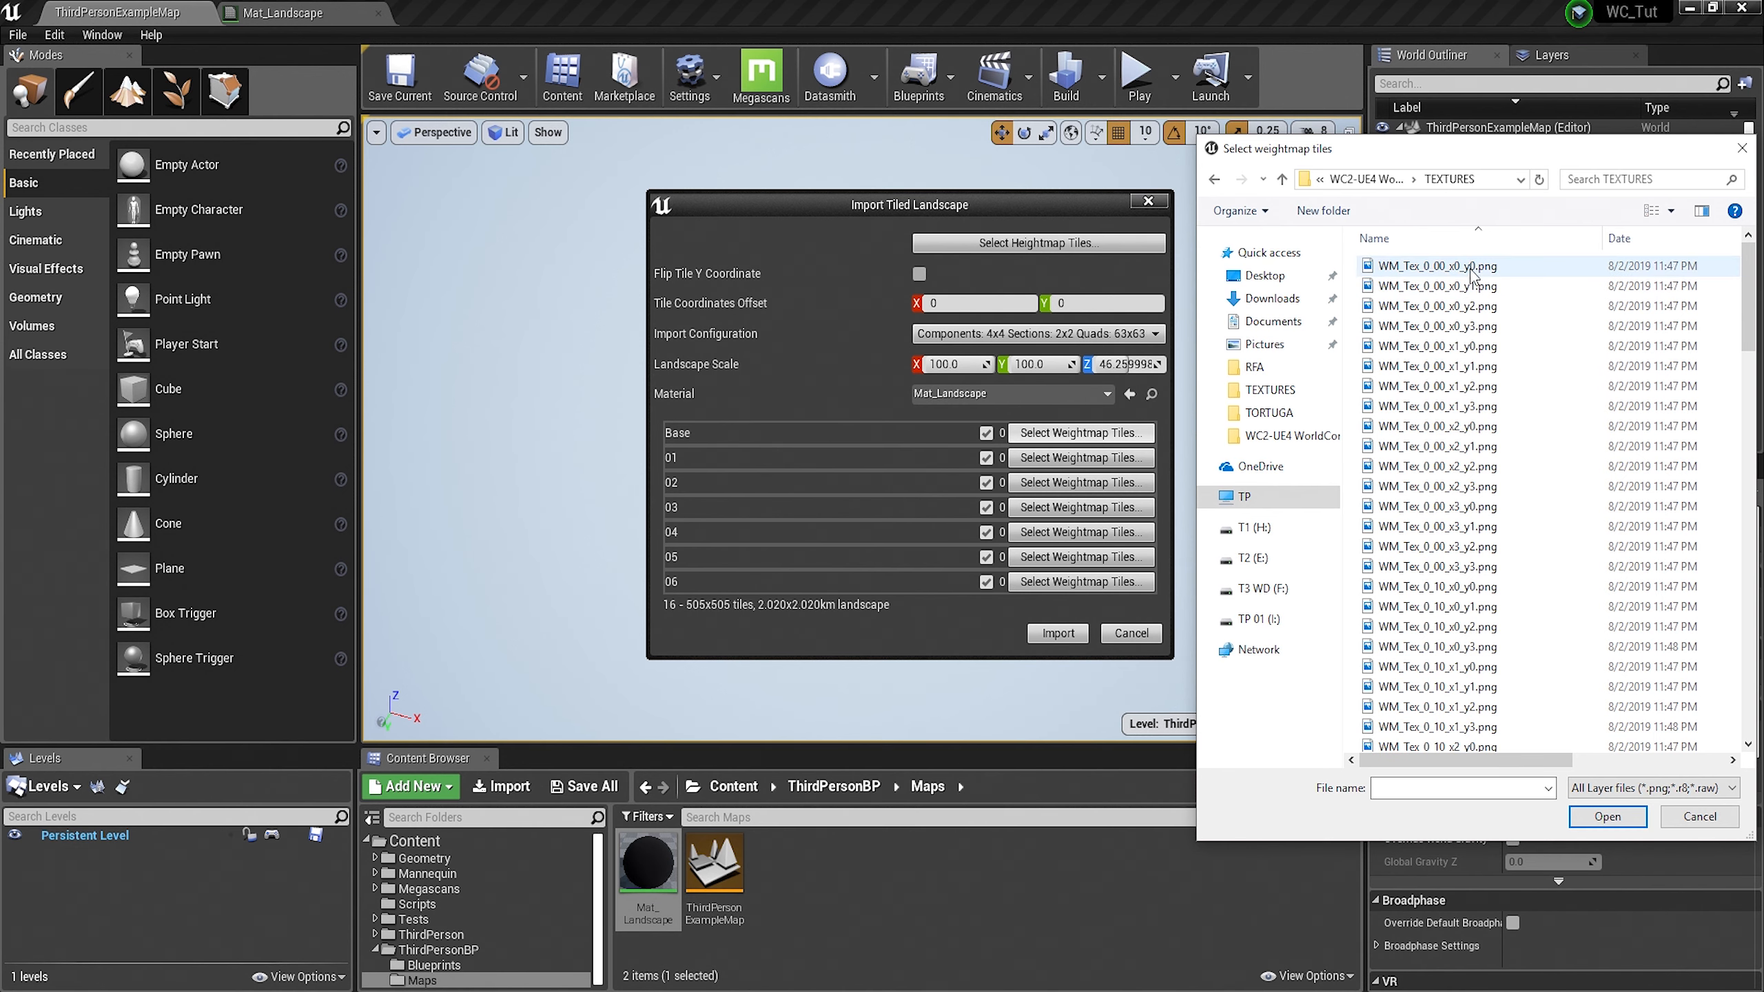
{"action": "left_click", "coordinate": [1459, 567], "text": "shift"}
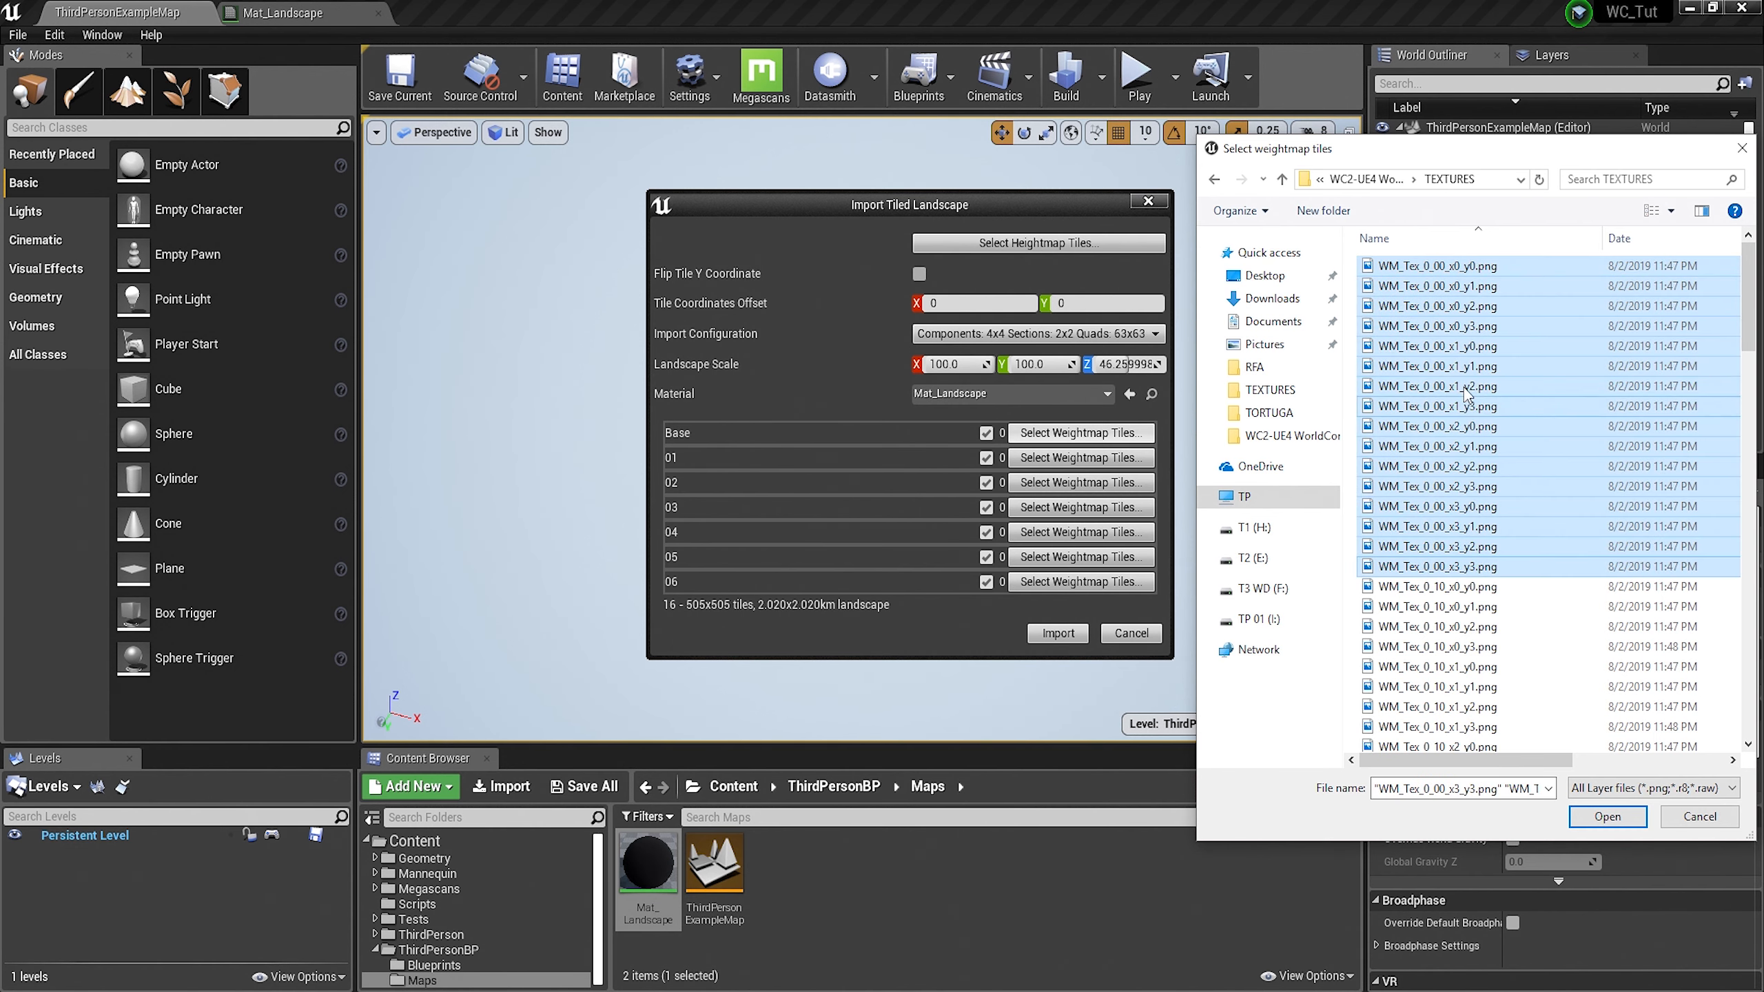
{"action": "left_click", "coordinate": [1606, 816]}
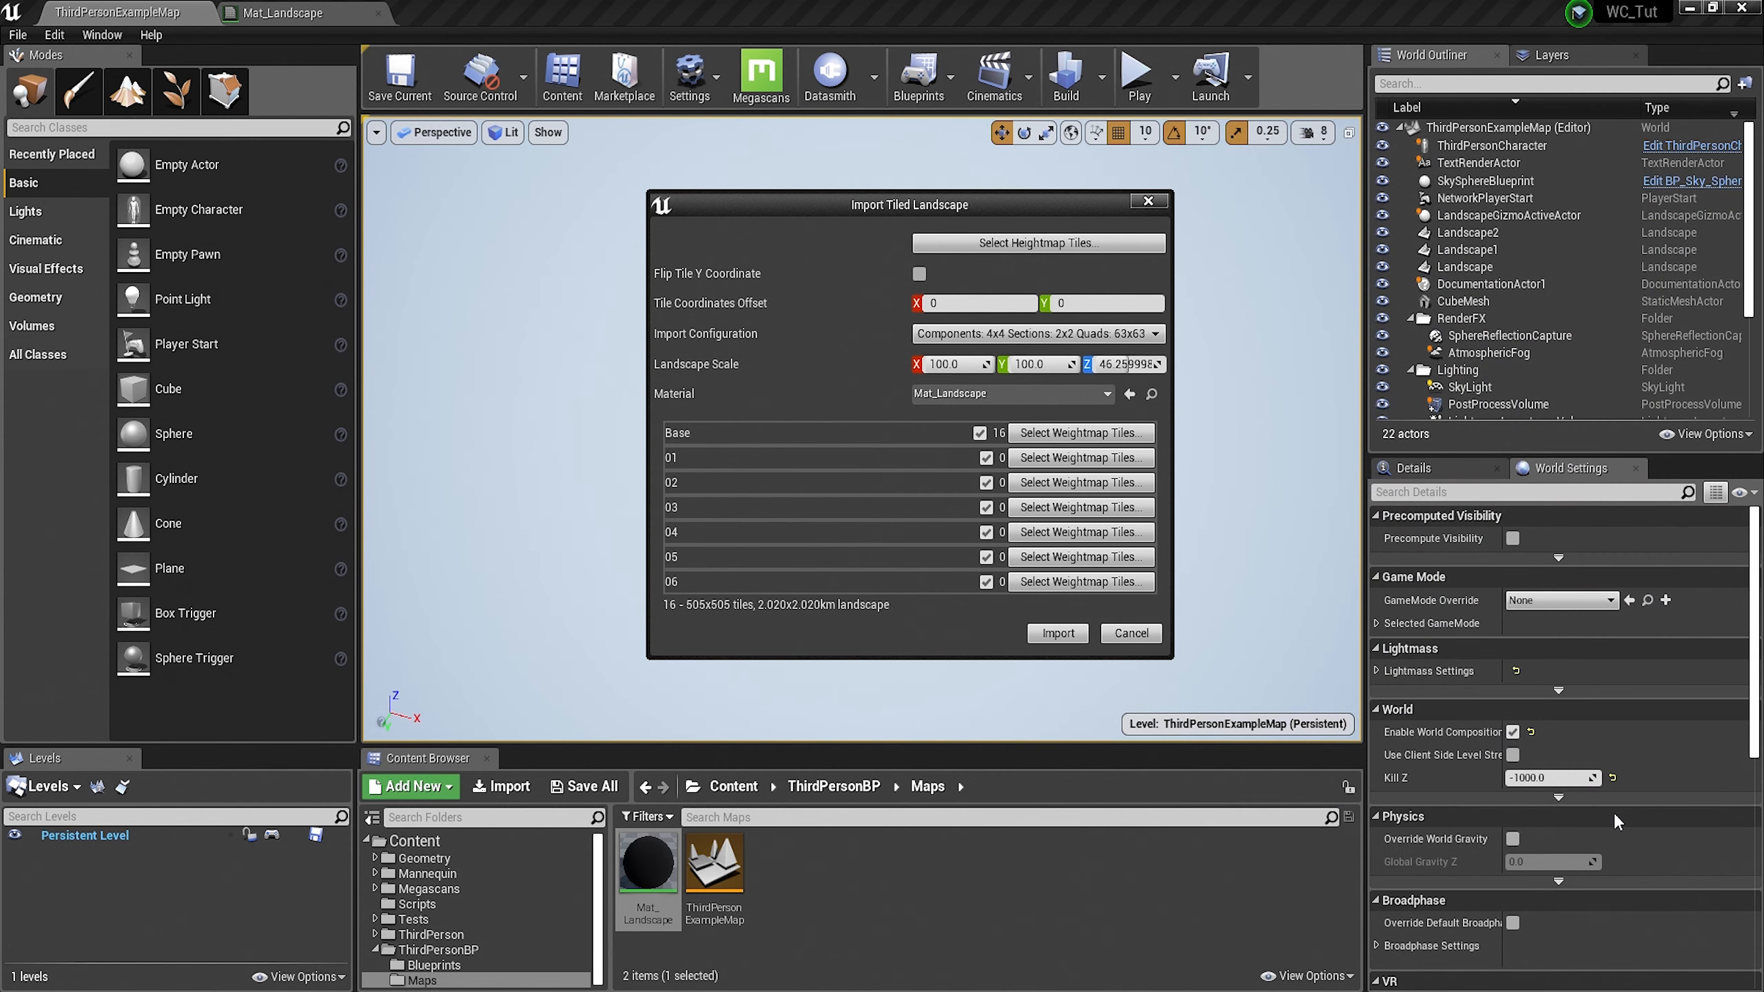
Load the matching sixteen weightmap tiles for layer 01 and the sixteen WM_Tex_0_20 tiles for layer 02
{"action": "left_click", "coordinate": [1070, 458]}
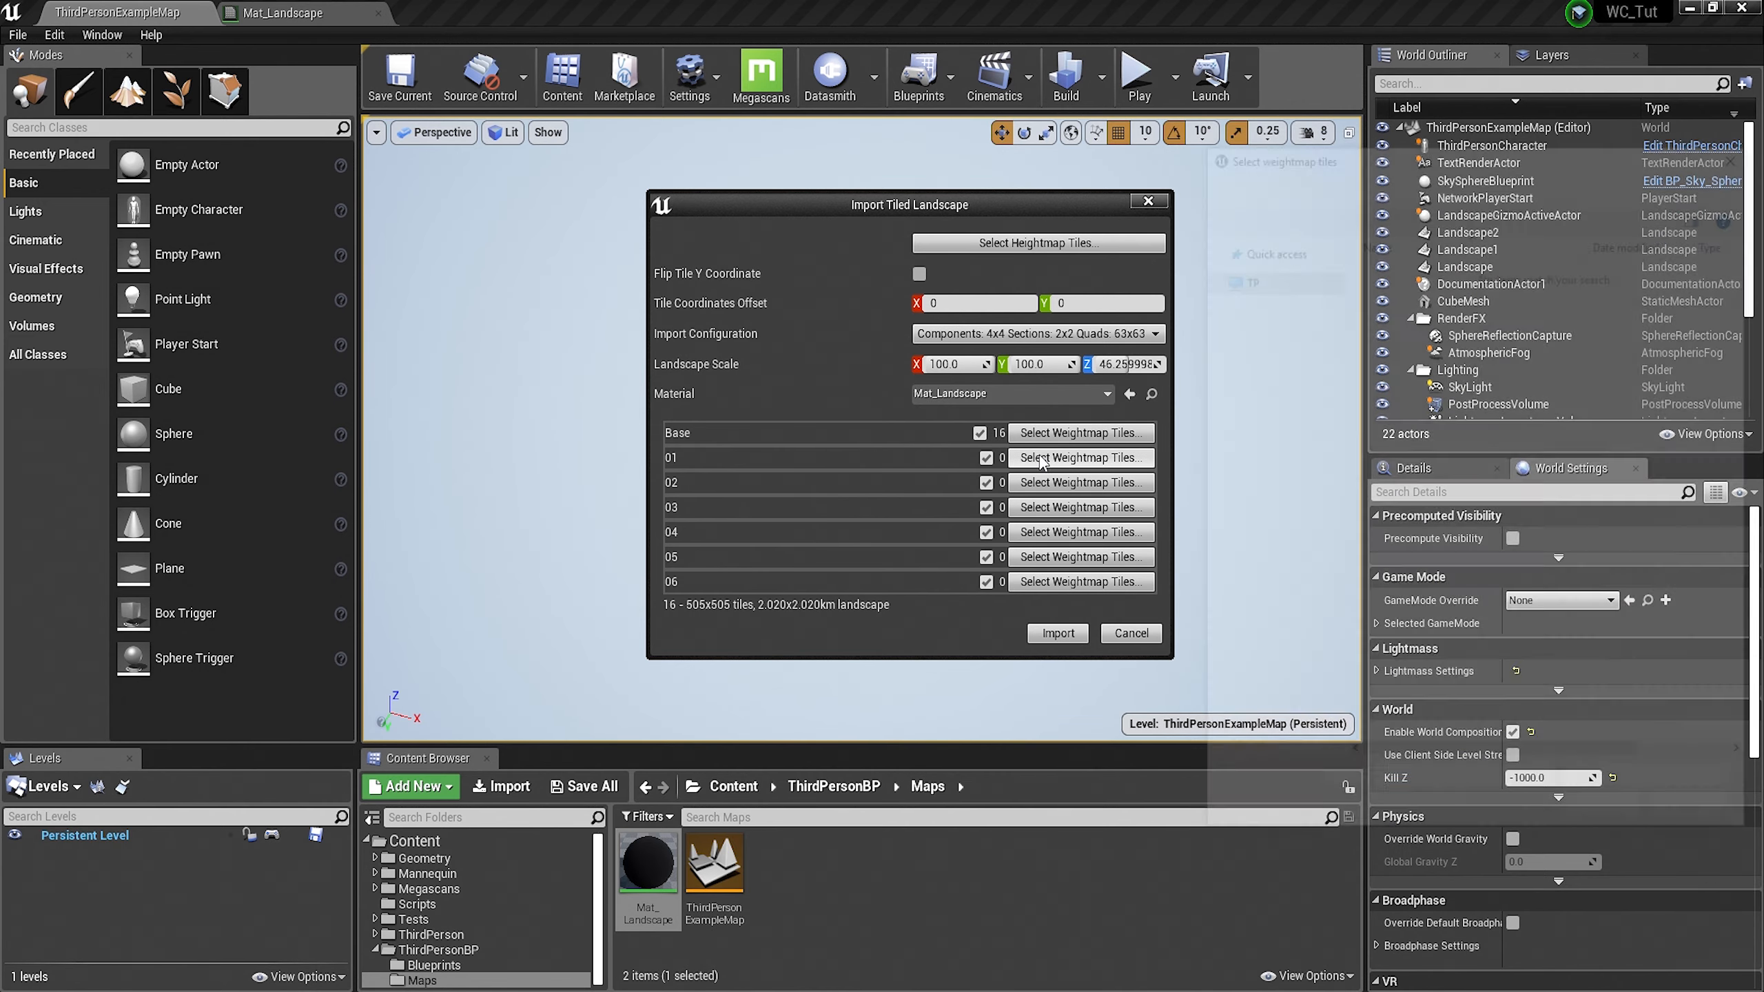
{"action": "left_click_drag", "start_coordinate": [1441, 150], "coordinate": [1183, 134]}
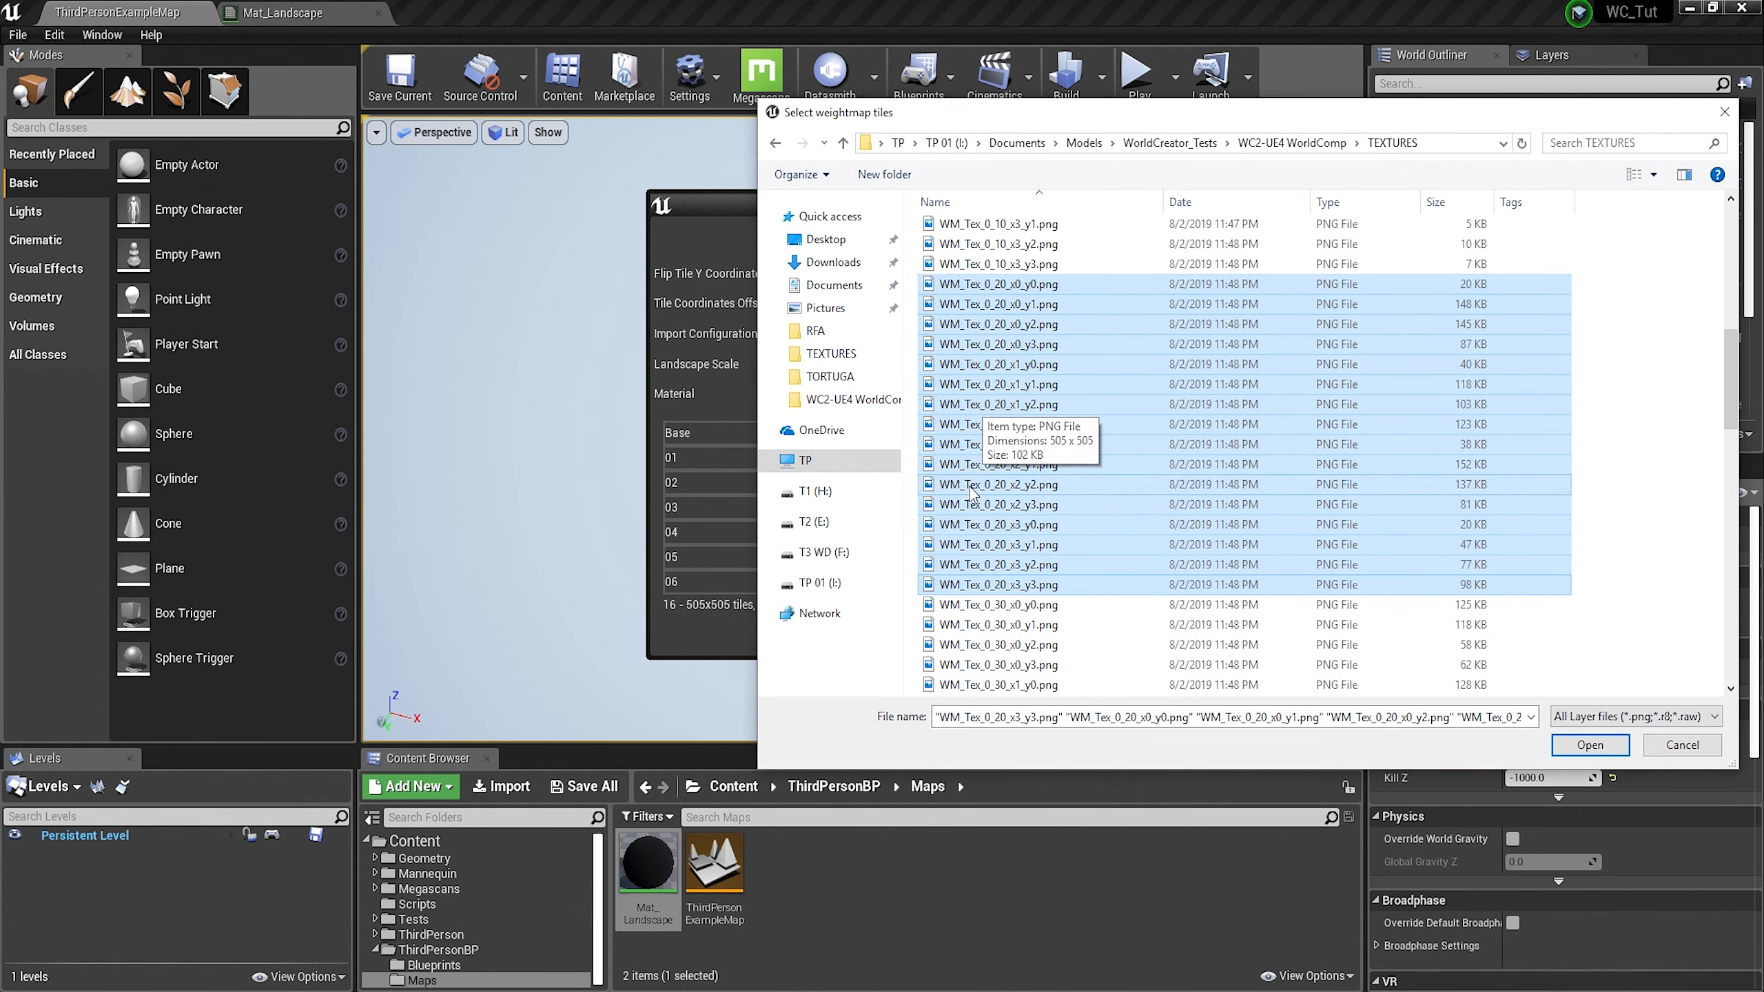
{"action": "left_click", "coordinate": [1590, 745]}
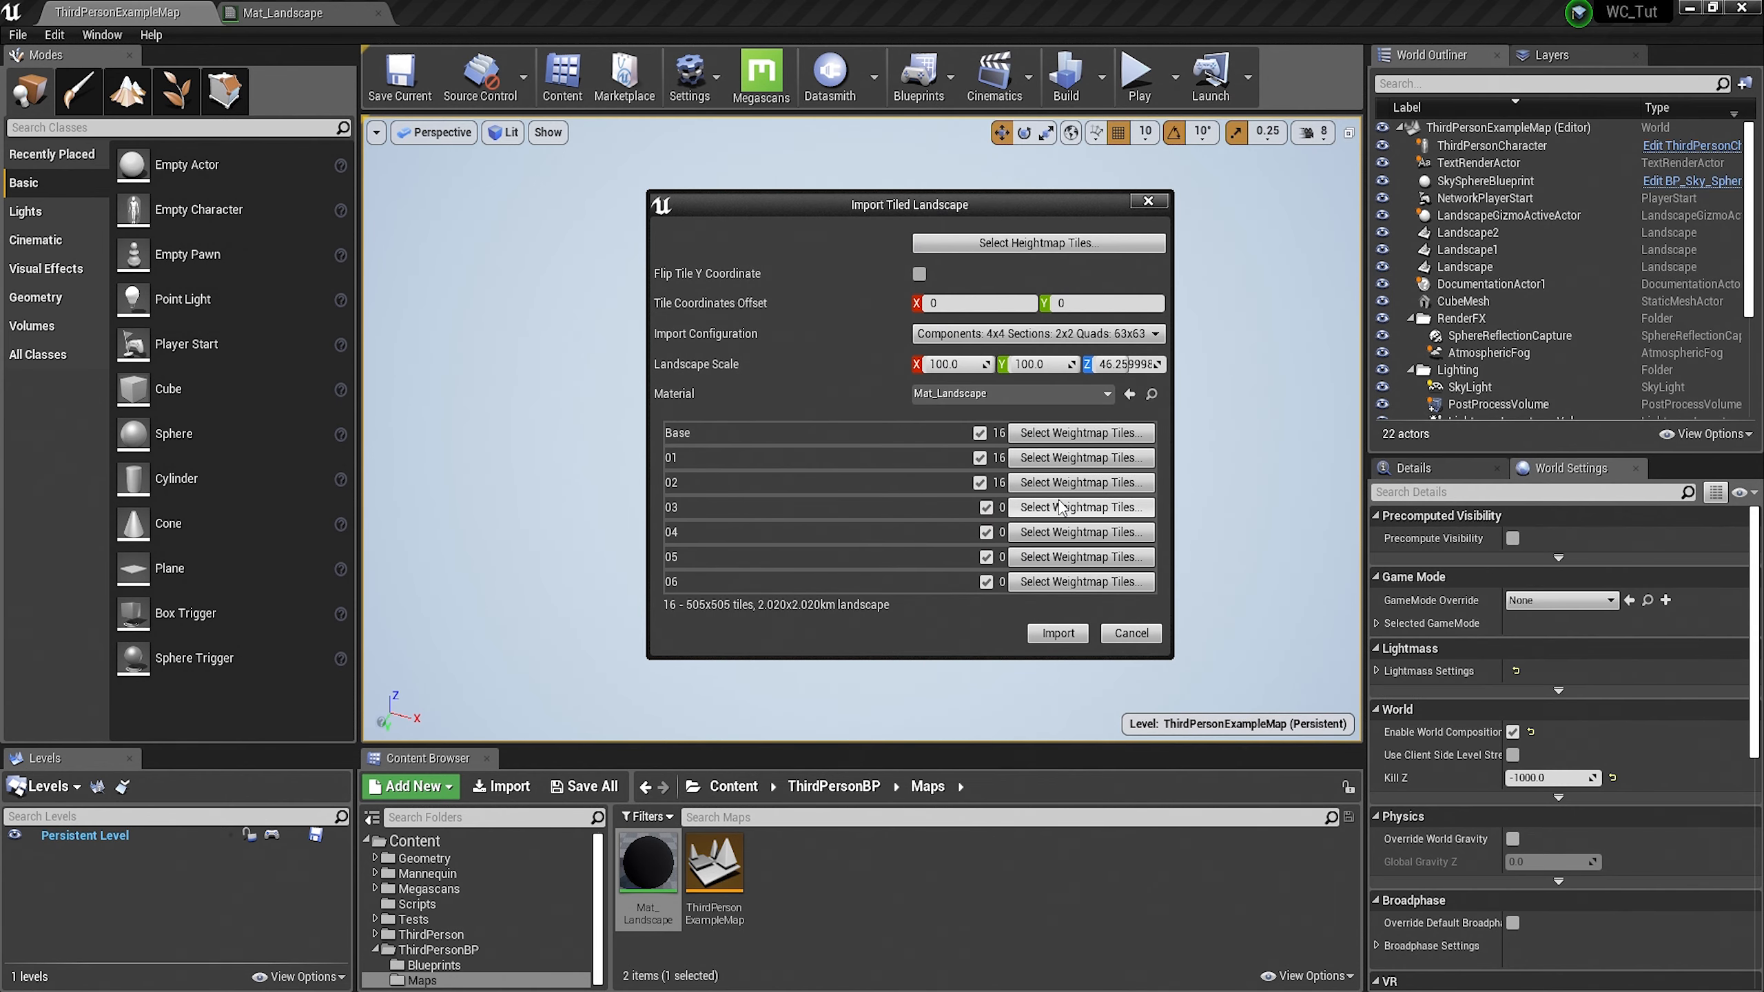
Load the sixteen WM_Tex_0_30 weightmap tiles from the TEXTURES folder for layer 03
{"action": "left_click", "coordinate": [1058, 507]}
{"action": "left_click", "coordinate": [962, 143]}
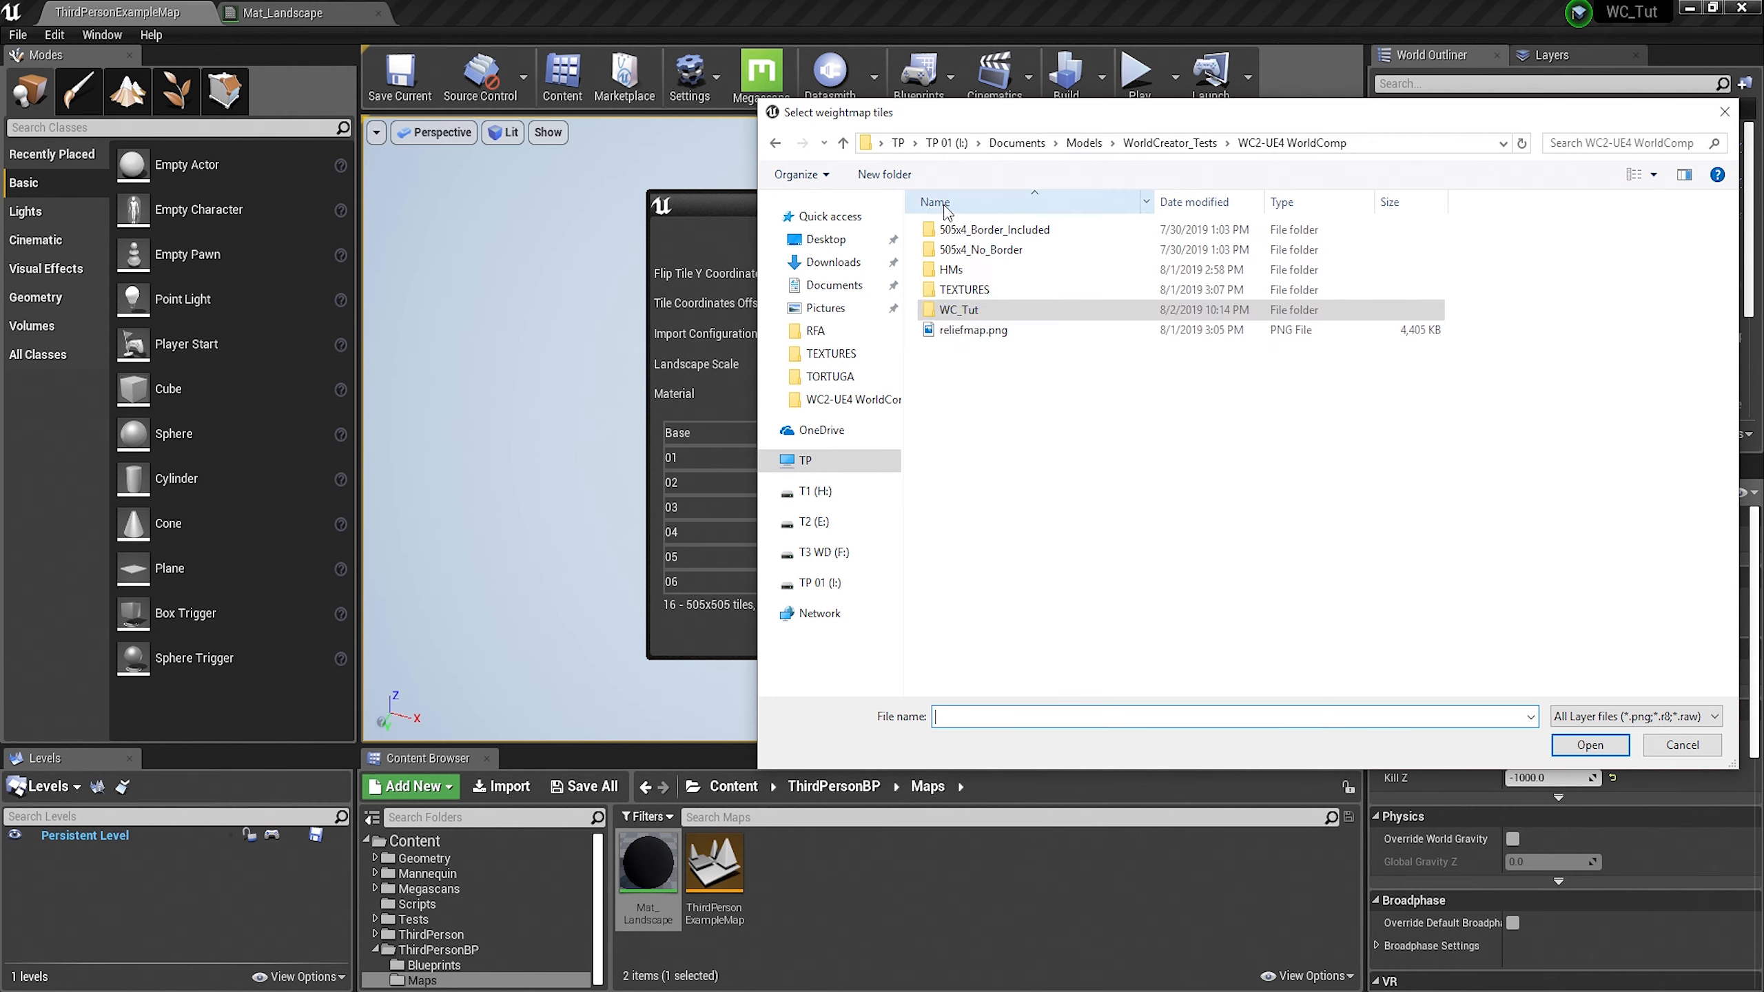
{"action": "left_click", "coordinate": [973, 291]}
{"action": "double_click", "coordinate": [972, 293]}
{"action": "scroll", "coordinate": [1064, 483], "scroll_direction": "down", "scroll_amount": 15}
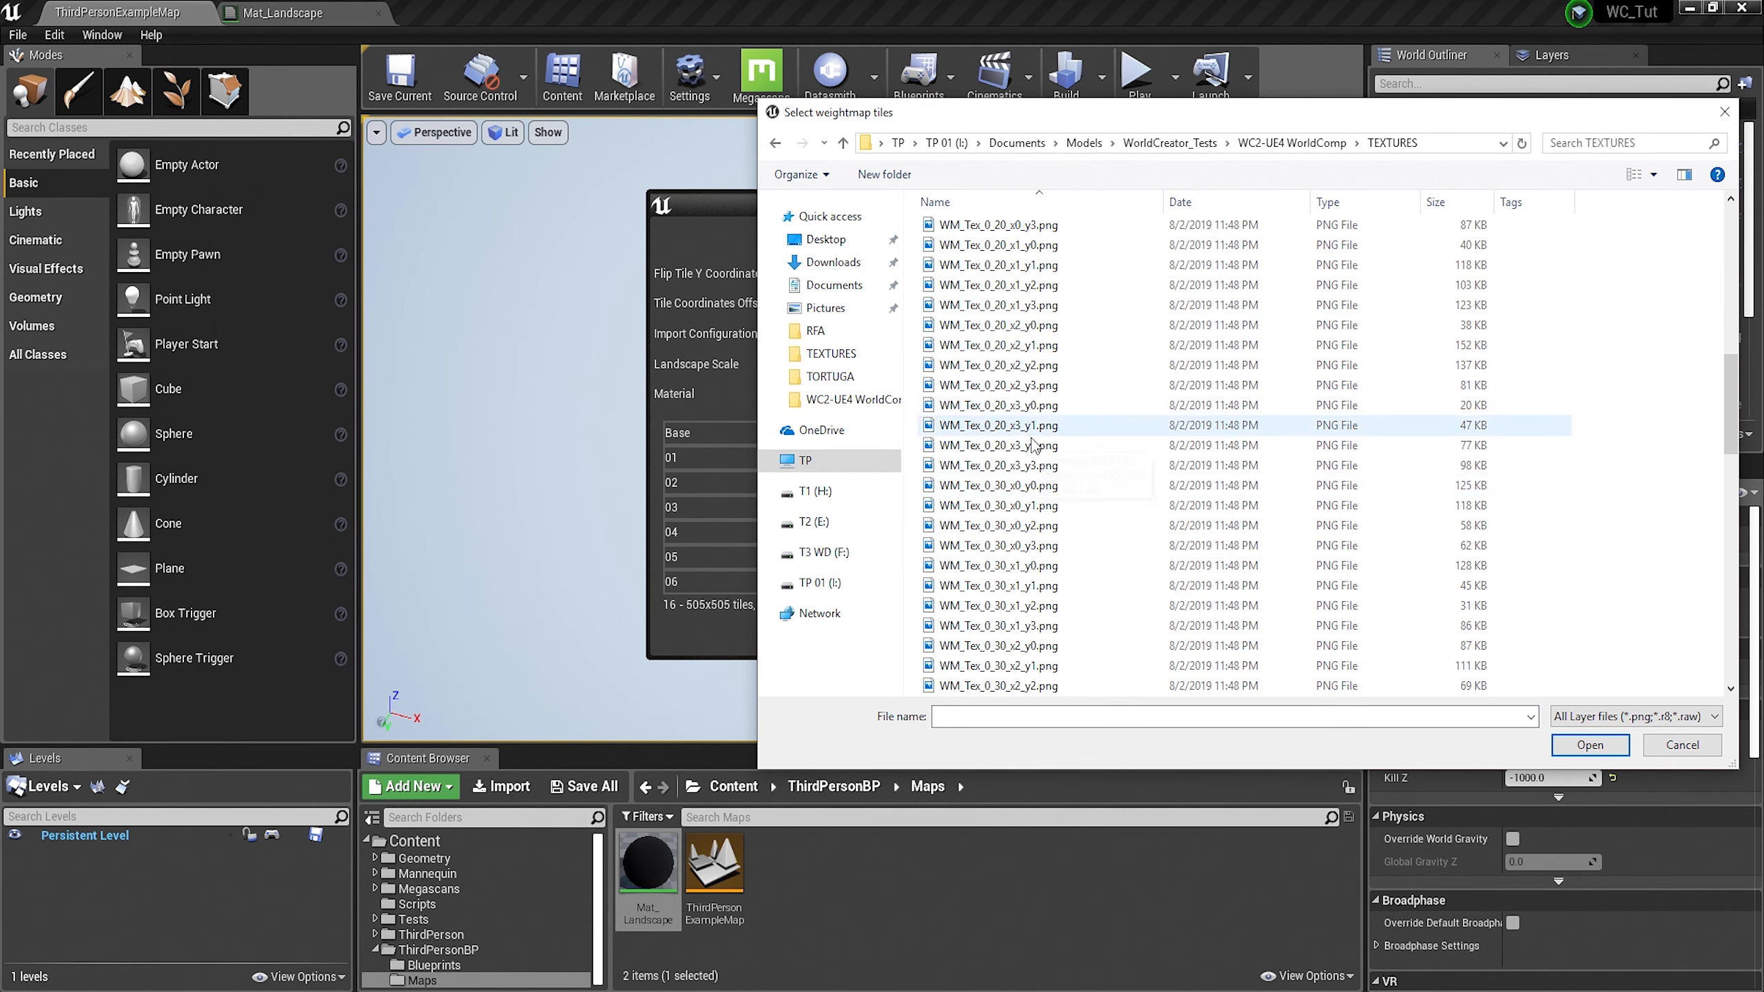
{"action": "left_click", "coordinate": [1000, 245]}
{"action": "left_click", "coordinate": [1047, 549], "text": "shift"}
{"action": "left_click", "coordinate": [1590, 745]}
Load the sixteen WM_Tex_0_40 weightmap tiles from the TEXTURES folder for layer 04
{"action": "left_click", "coordinate": [1059, 532]}
{"action": "double_click", "coordinate": [965, 291]}
{"action": "scroll", "coordinate": [1064, 487], "scroll_direction": "down", "scroll_amount": 18}
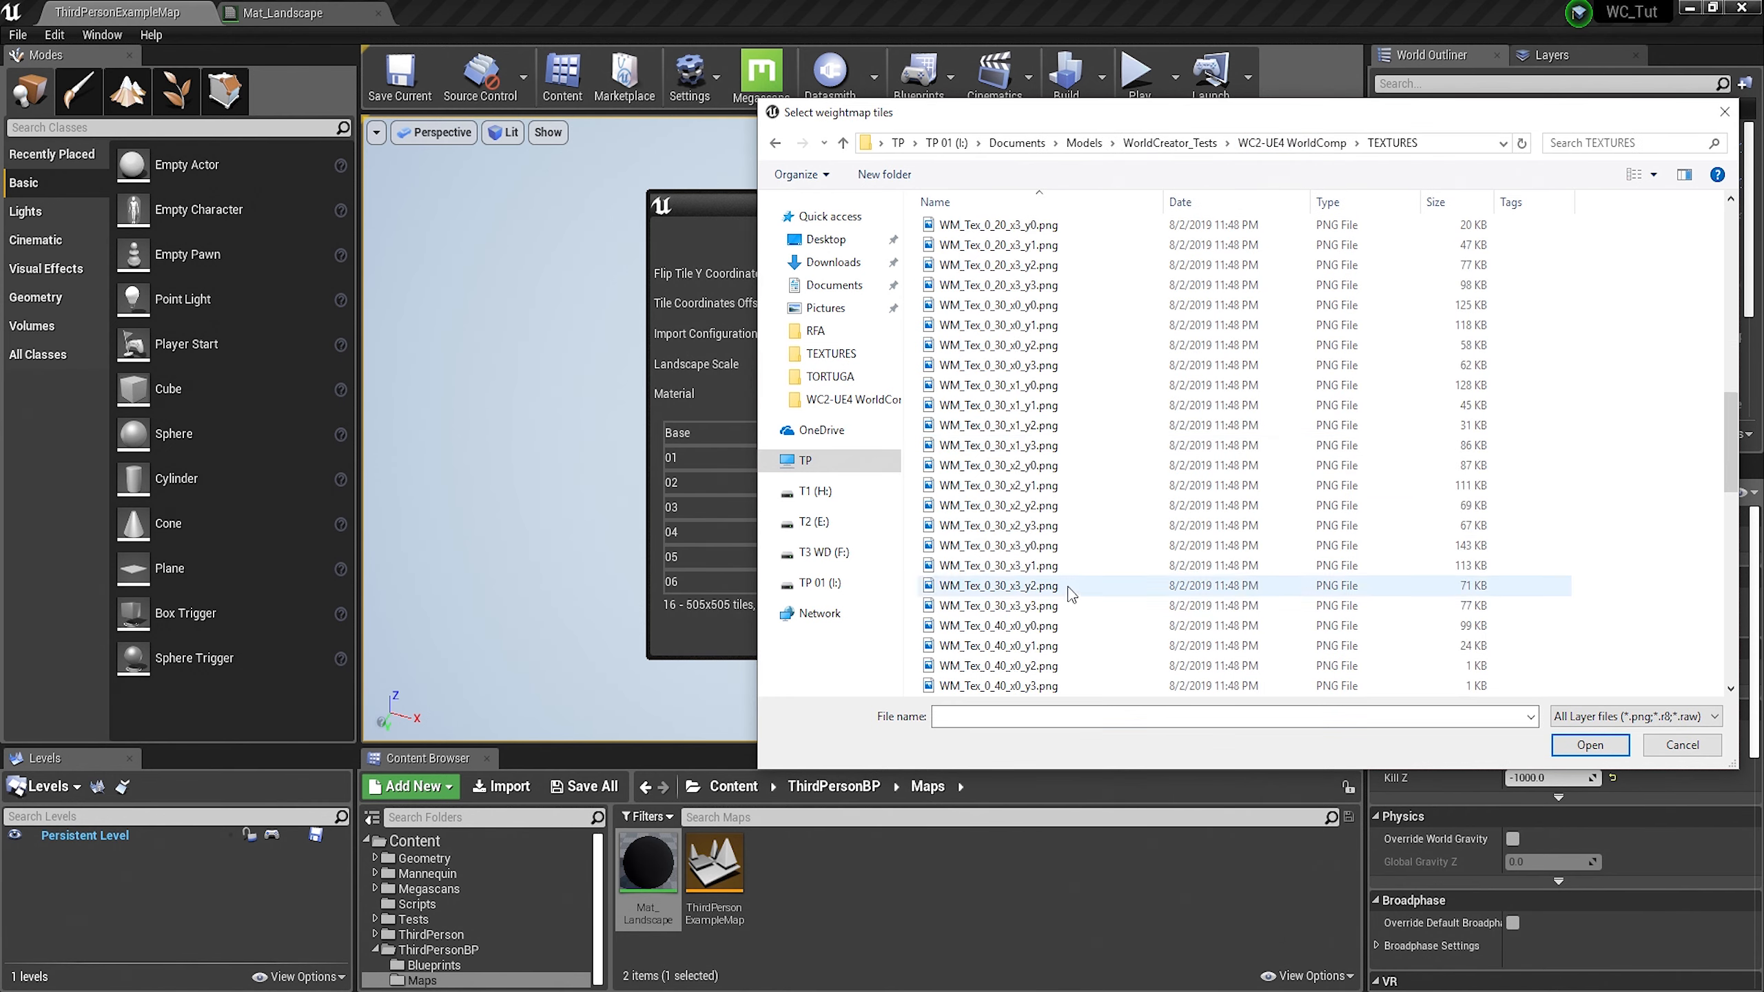
{"action": "left_click", "coordinate": [1014, 385]}
{"action": "scroll", "coordinate": [1048, 666], "scroll_direction": "down", "scroll_amount": 3}
{"action": "left_click", "coordinate": [1035, 506], "text": "shift"}
{"action": "left_click", "coordinate": [1590, 744]}
Load the matching sixteen weightmap tiles from the TEXTURES folder for layer 05
{"action": "left_click", "coordinate": [1058, 557]}
{"action": "left_click", "coordinate": [1132, 142]}
{"action": "double_click", "coordinate": [986, 293]}
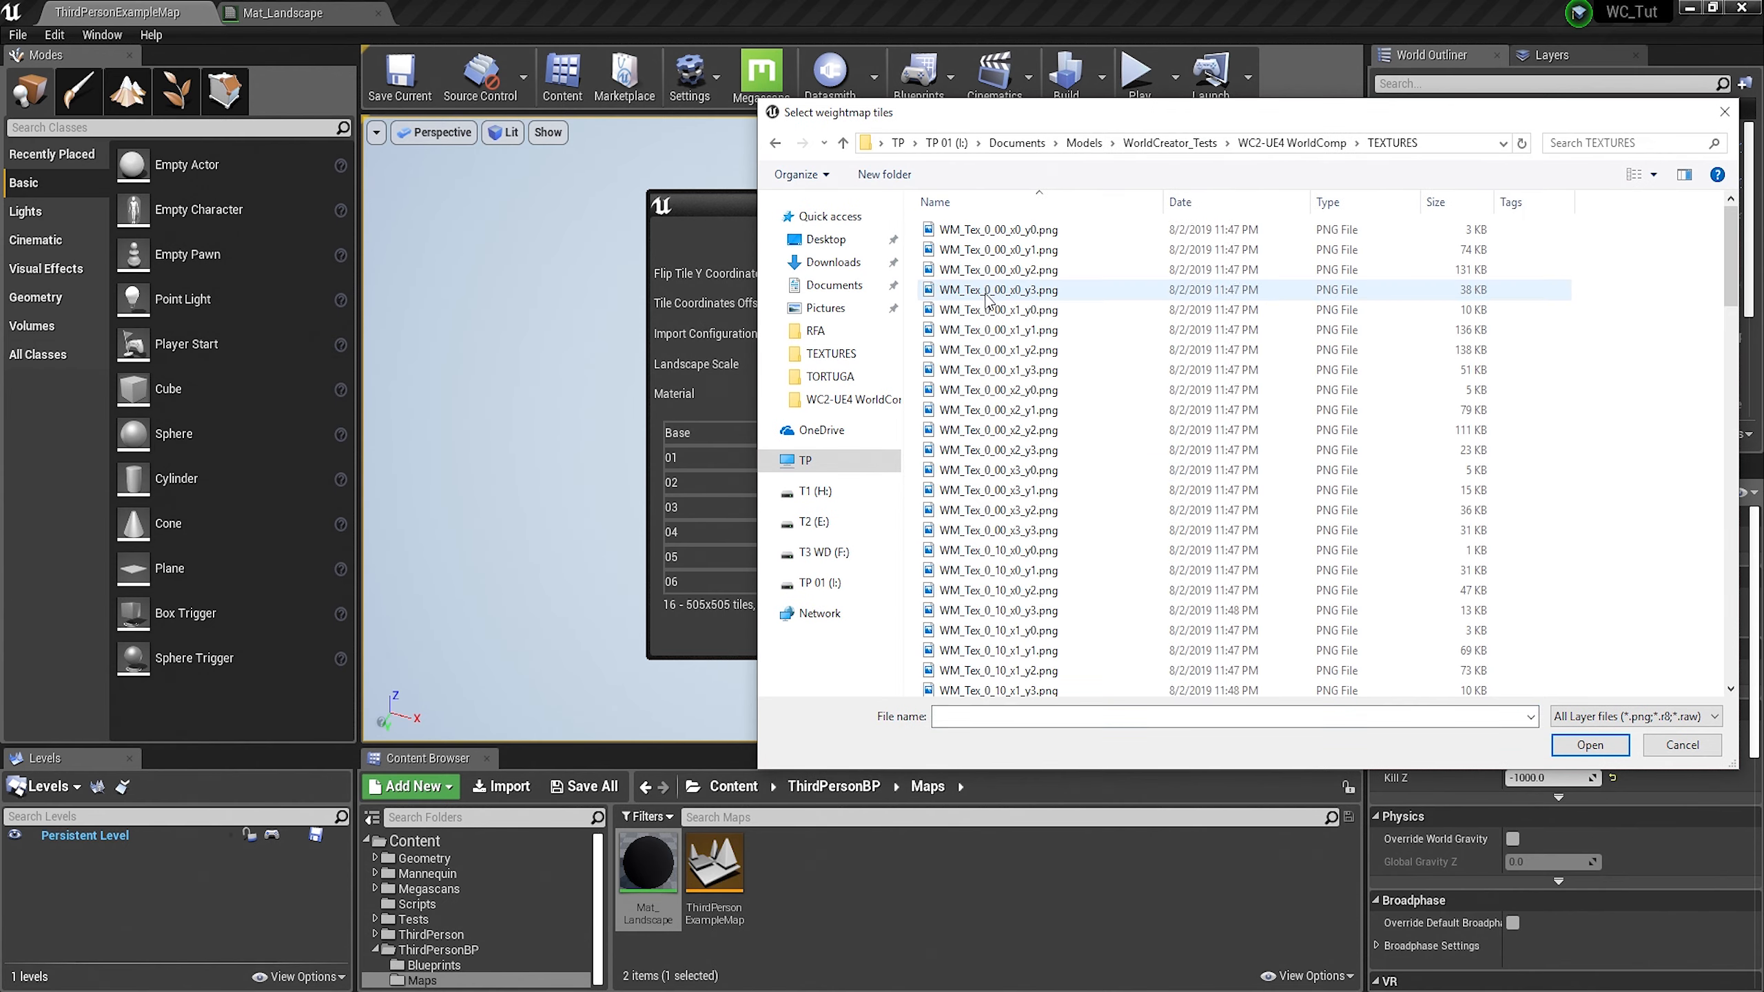
{"action": "scroll", "coordinate": [1013, 473], "scroll_direction": "down", "scroll_amount": 20}
{"action": "left_click", "coordinate": [1016, 285]}
{"action": "left_click", "coordinate": [1036, 585], "text": "shift"}
{"action": "left_click", "coordinate": [1590, 745]}
Load the matching sixteen weightmap tiles from the TEXTURES folder for layer 06
{"action": "left_click", "coordinate": [1059, 581]}
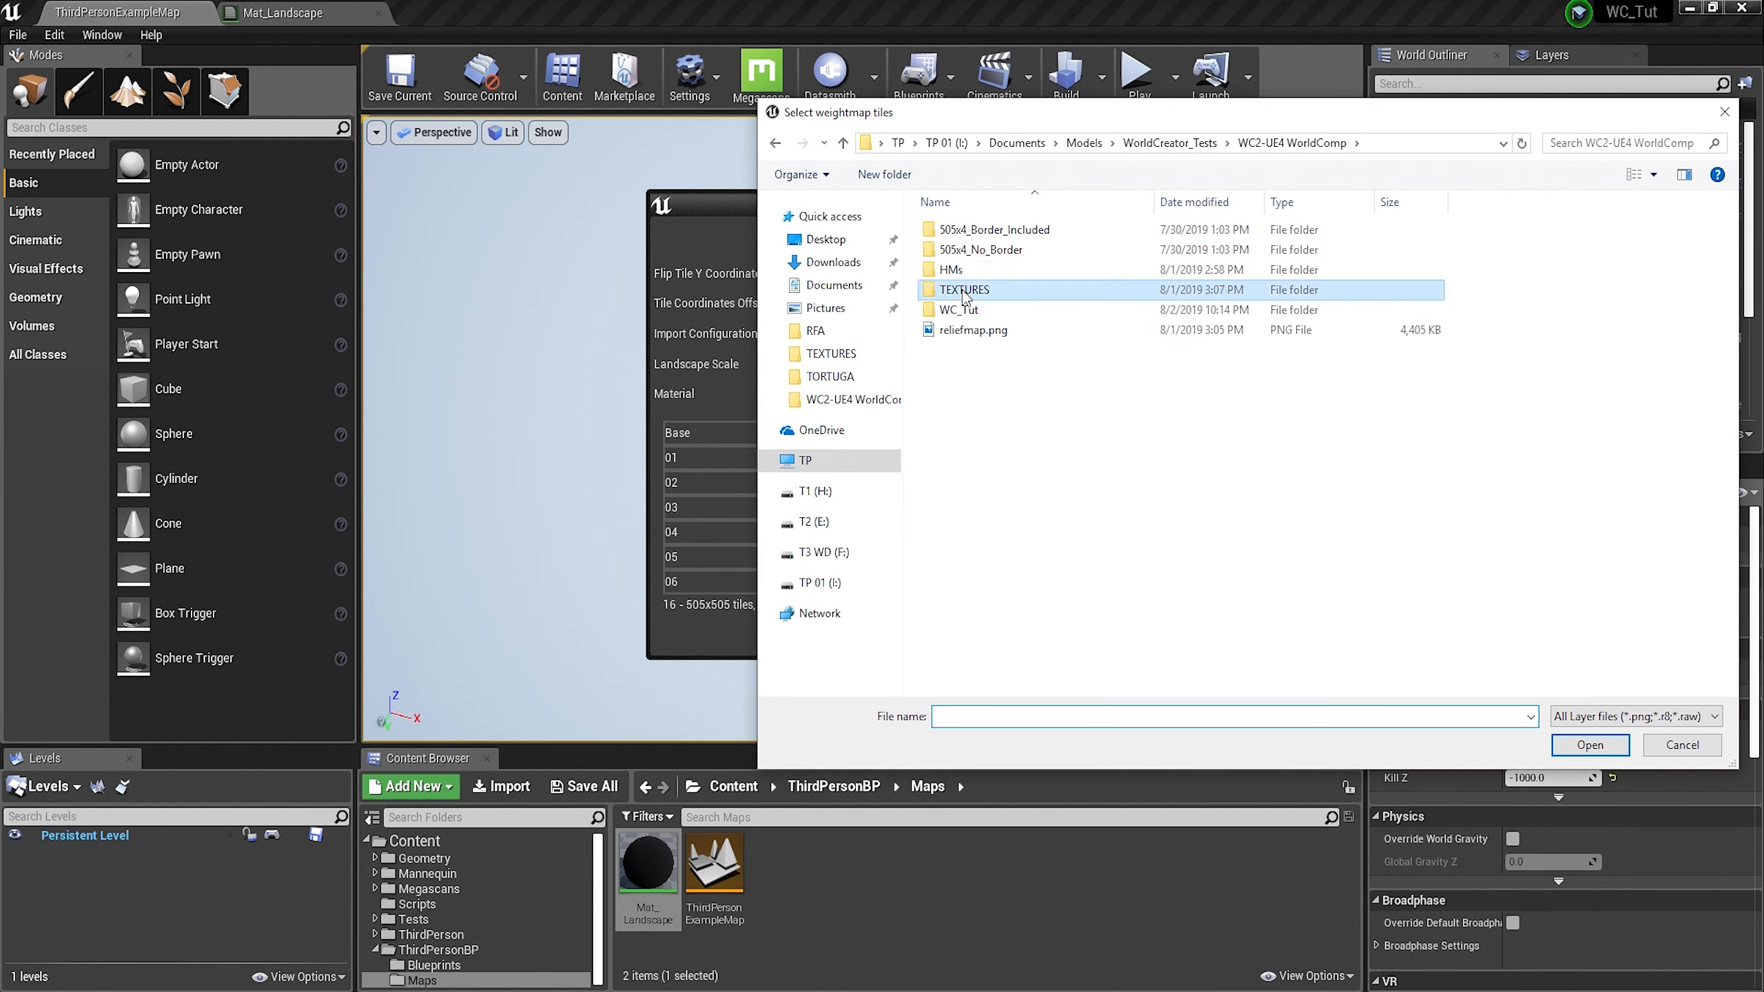
{"action": "double_click", "coordinate": [961, 292]}
{"action": "scroll", "coordinate": [1042, 393], "scroll_direction": "down", "scroll_amount": 20}
{"action": "left_click", "coordinate": [1000, 686]}
{"action": "left_click", "coordinate": [1000, 385], "text": "shift"}
{"action": "left_click", "coordinate": [1590, 744]}
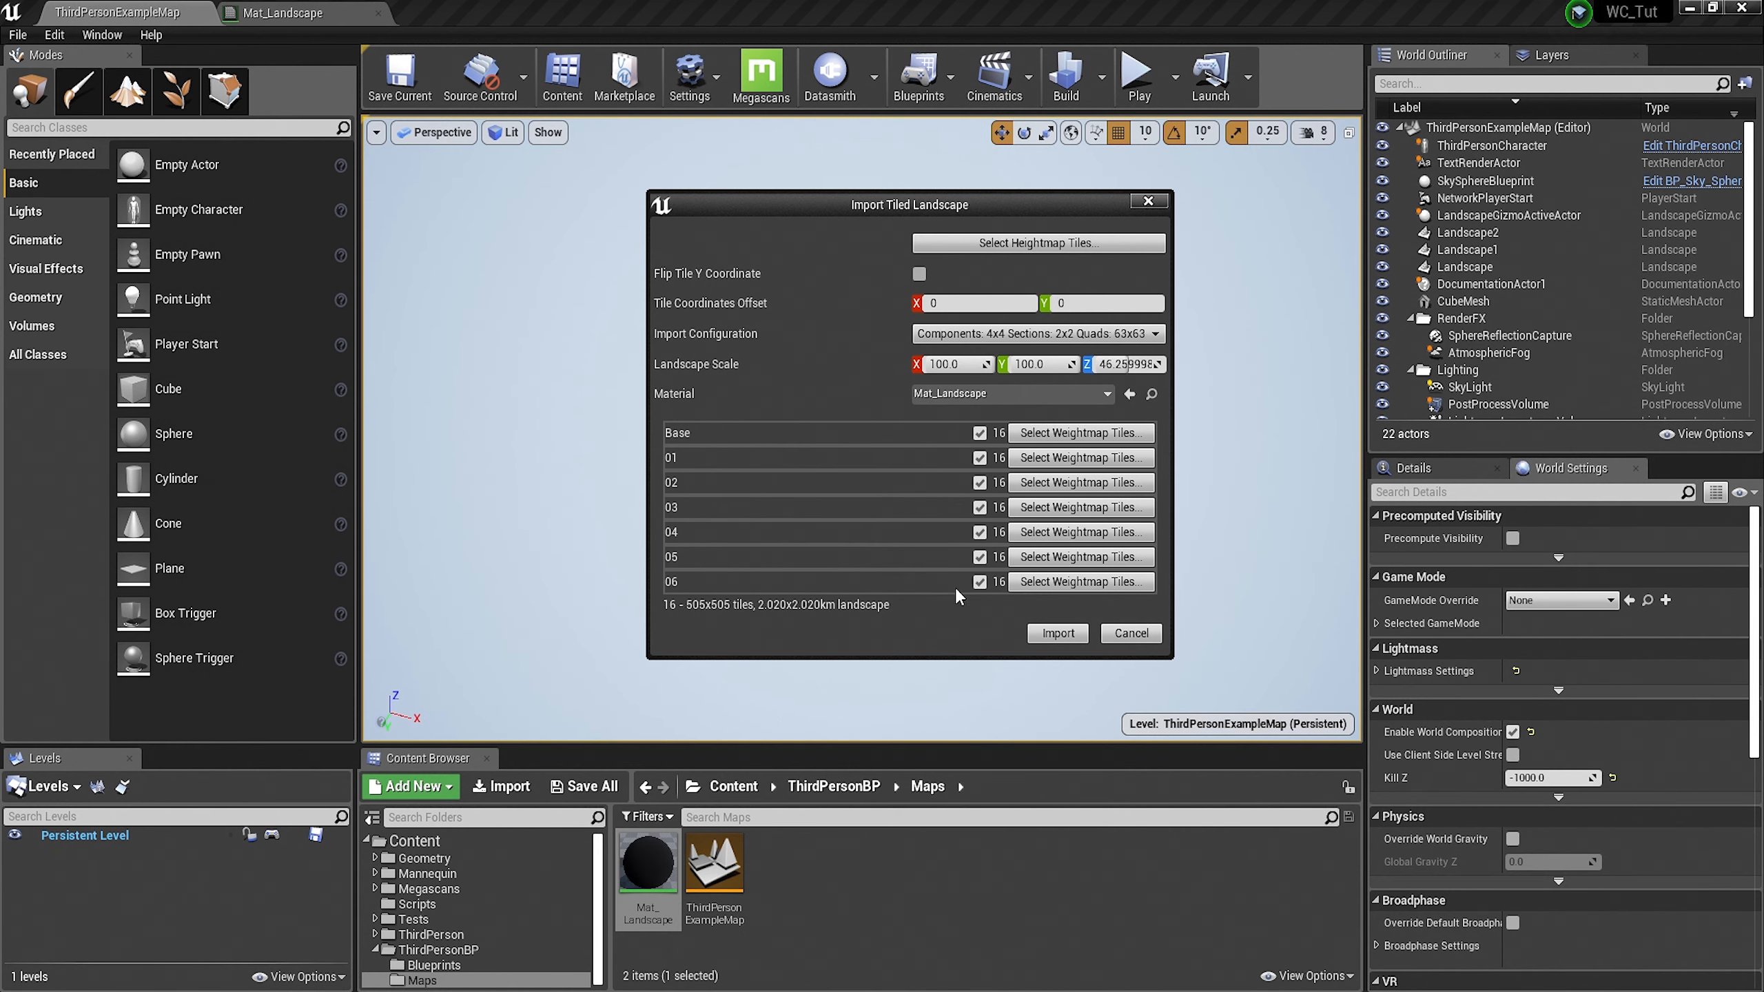
Run the tiled landscape import and reopen the ThirdPersonExampleMap level
{"action": "left_click", "coordinate": [1050, 643]}
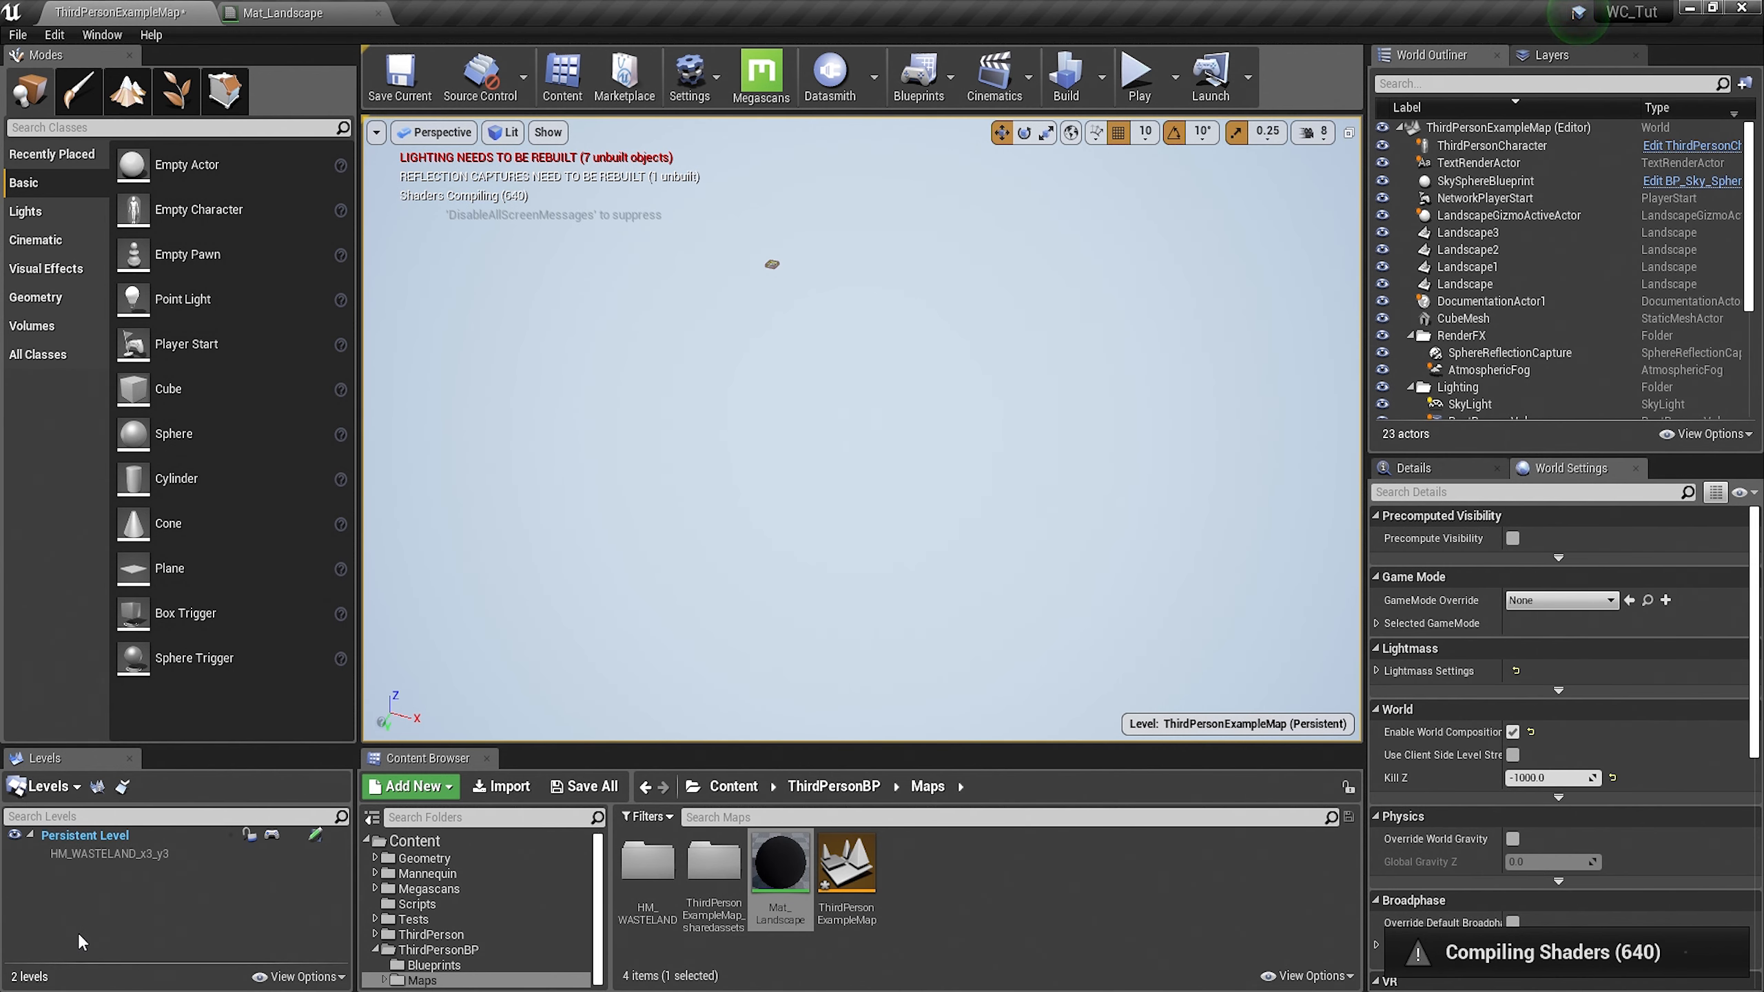
{"action": "double_click", "coordinate": [845, 871]}
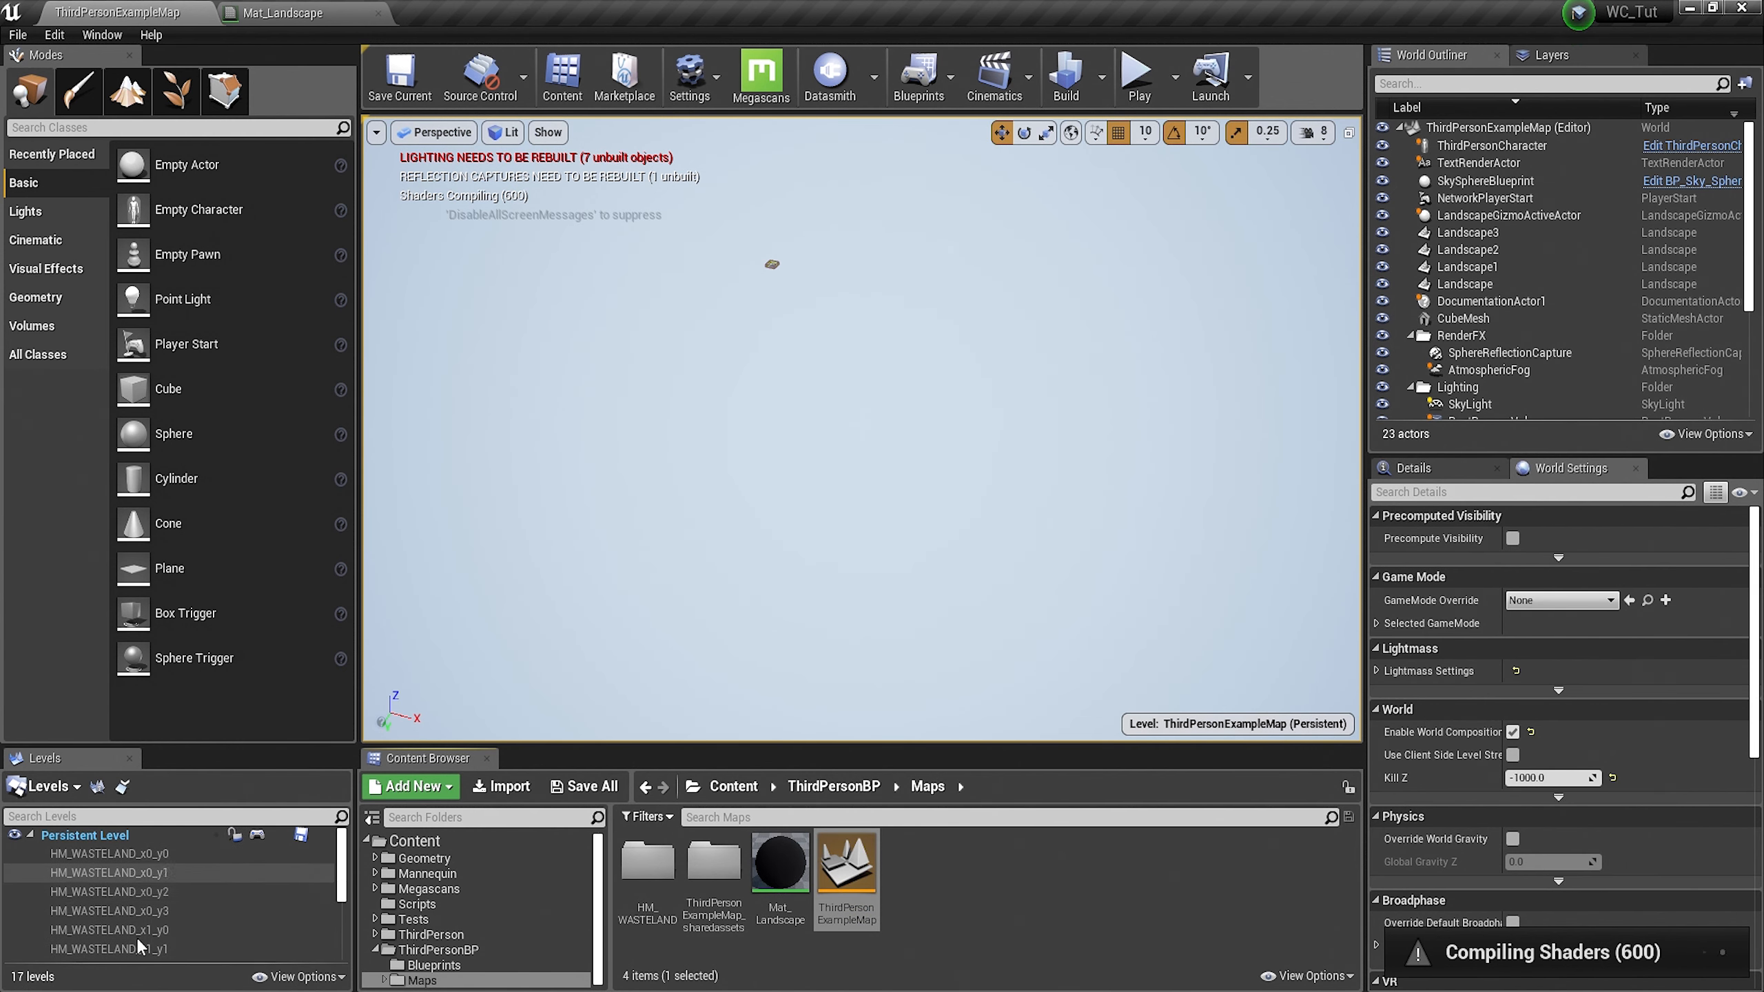
{"action": "left_click", "coordinate": [18, 34]}
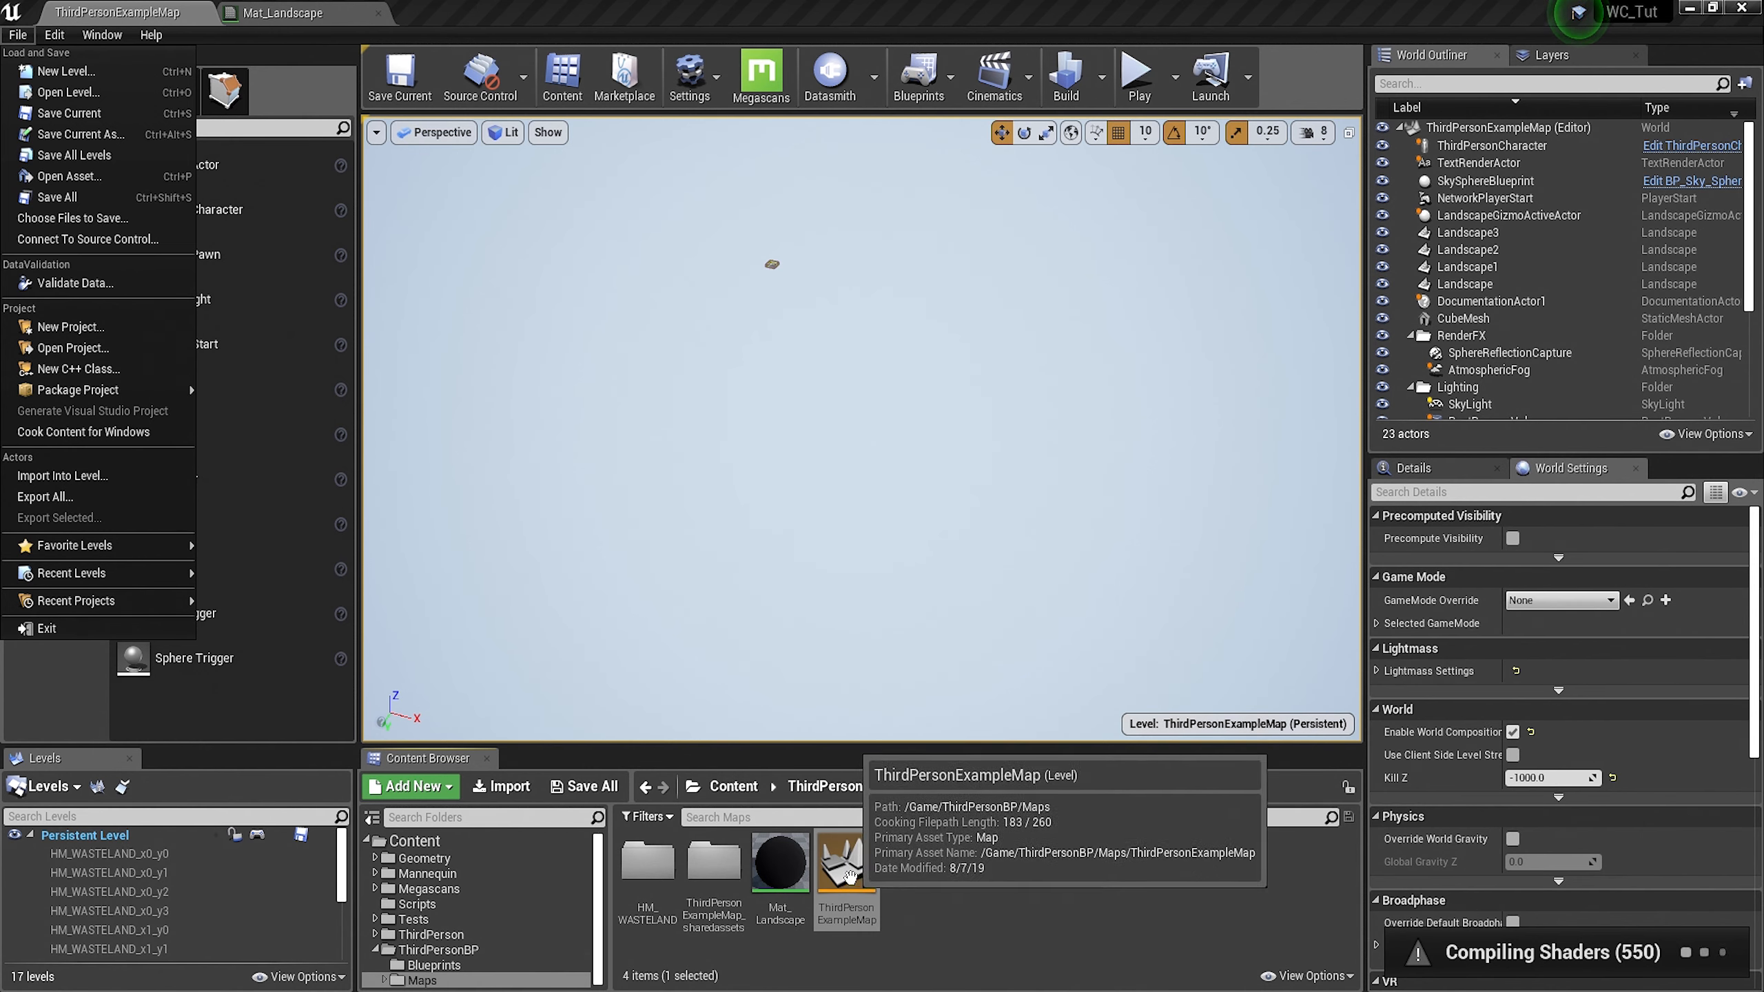
{"action": "left_click_drag", "start_coordinate": [846, 874], "coordinate": [110, 828]}
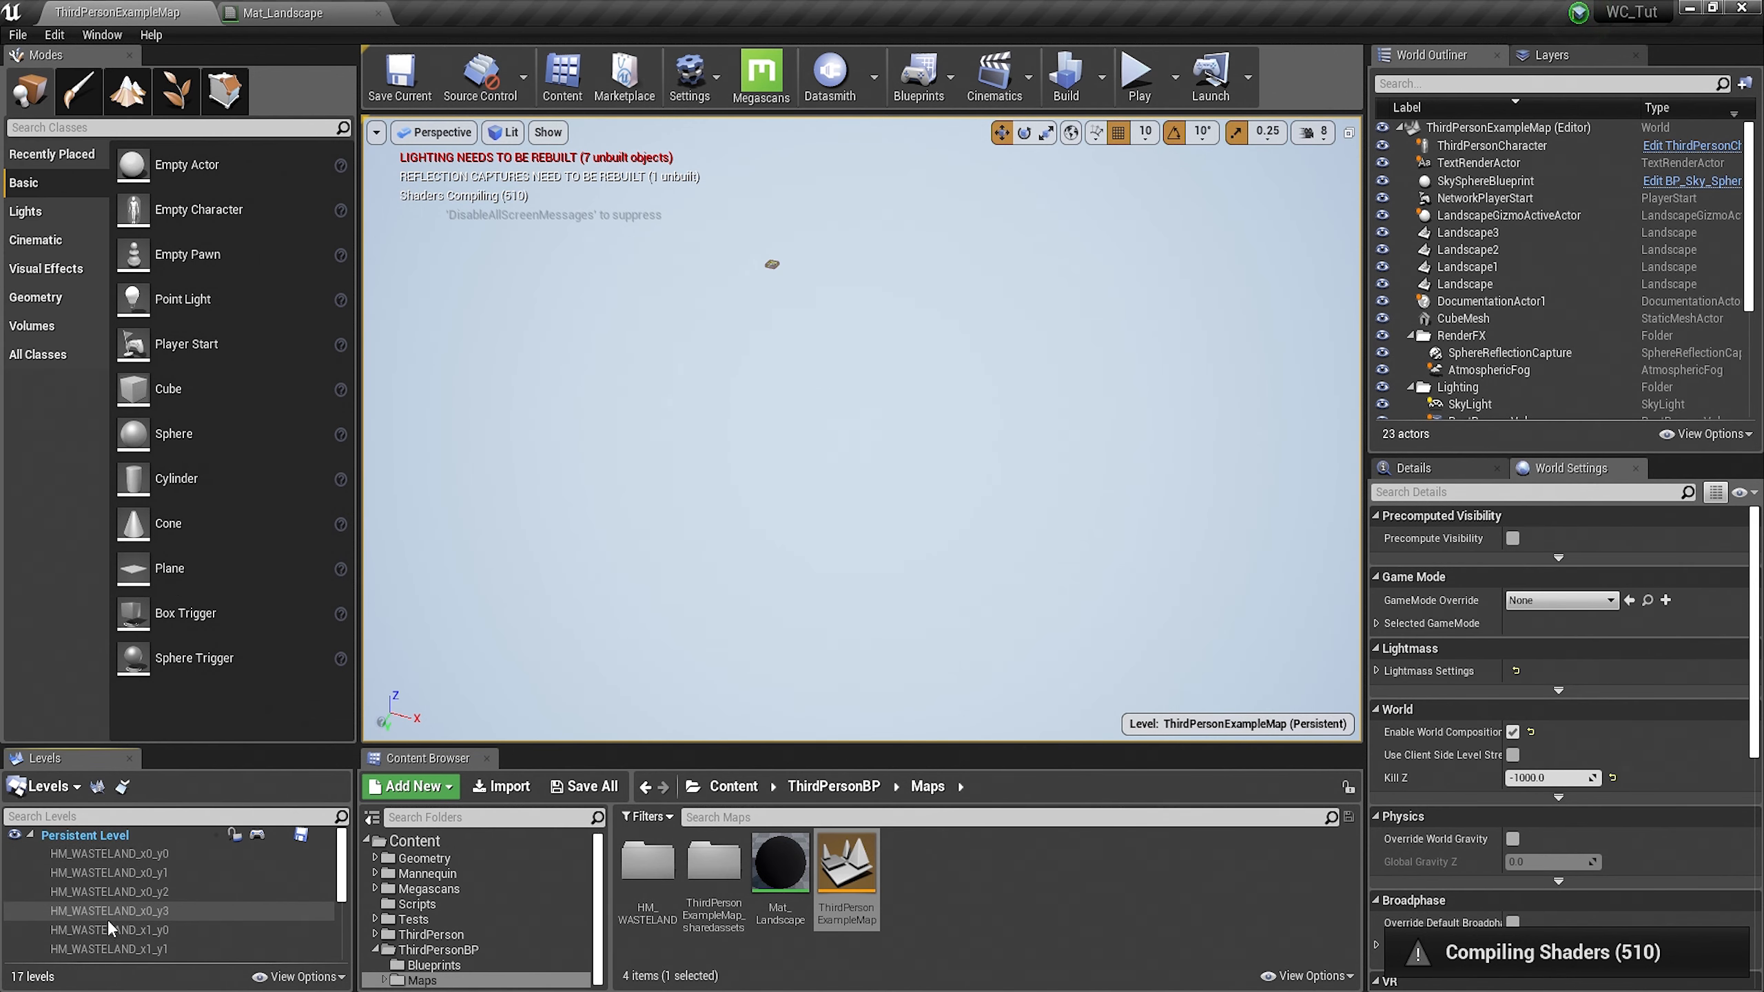
Load all sixteen HM_WASTELAND tile levels, x0_y0 through x3_y3, under the persistent level
{"action": "left_click", "coordinate": [143, 857]}
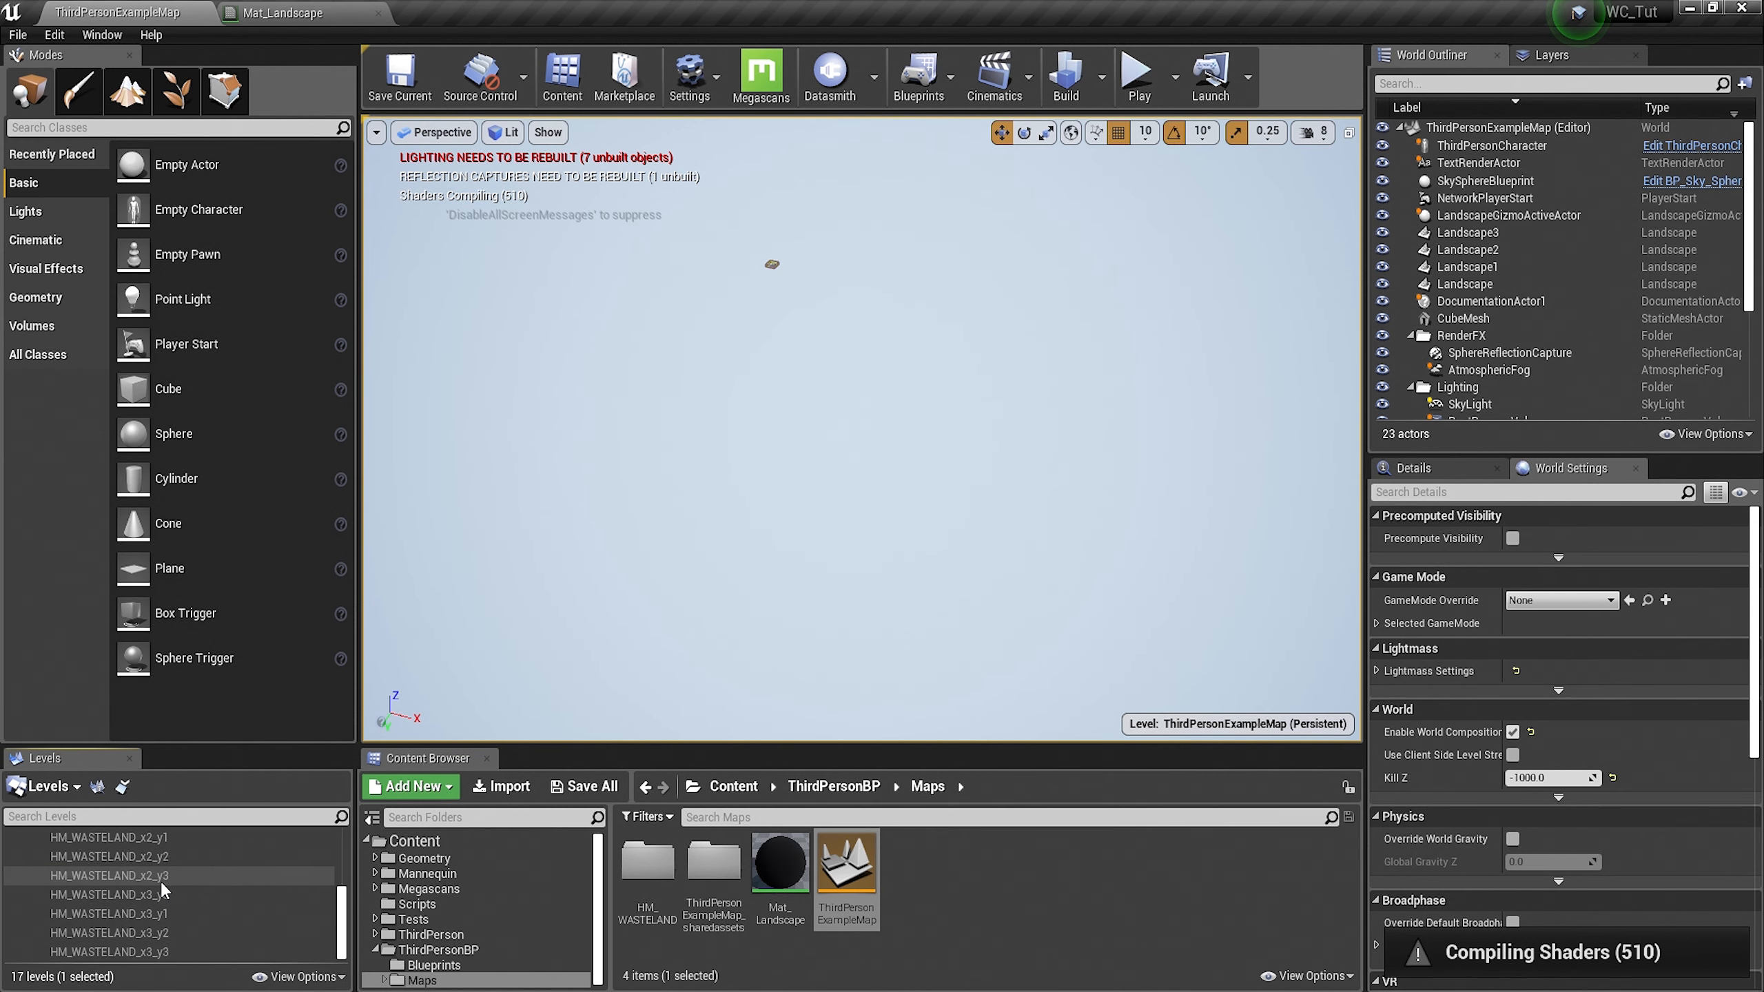
{"action": "scroll", "coordinate": [160, 881], "scroll_direction": "down", "scroll_amount": 5}
{"action": "left_click", "coordinate": [152, 949], "text": "shift"}
{"action": "right_click", "coordinate": [180, 953]}
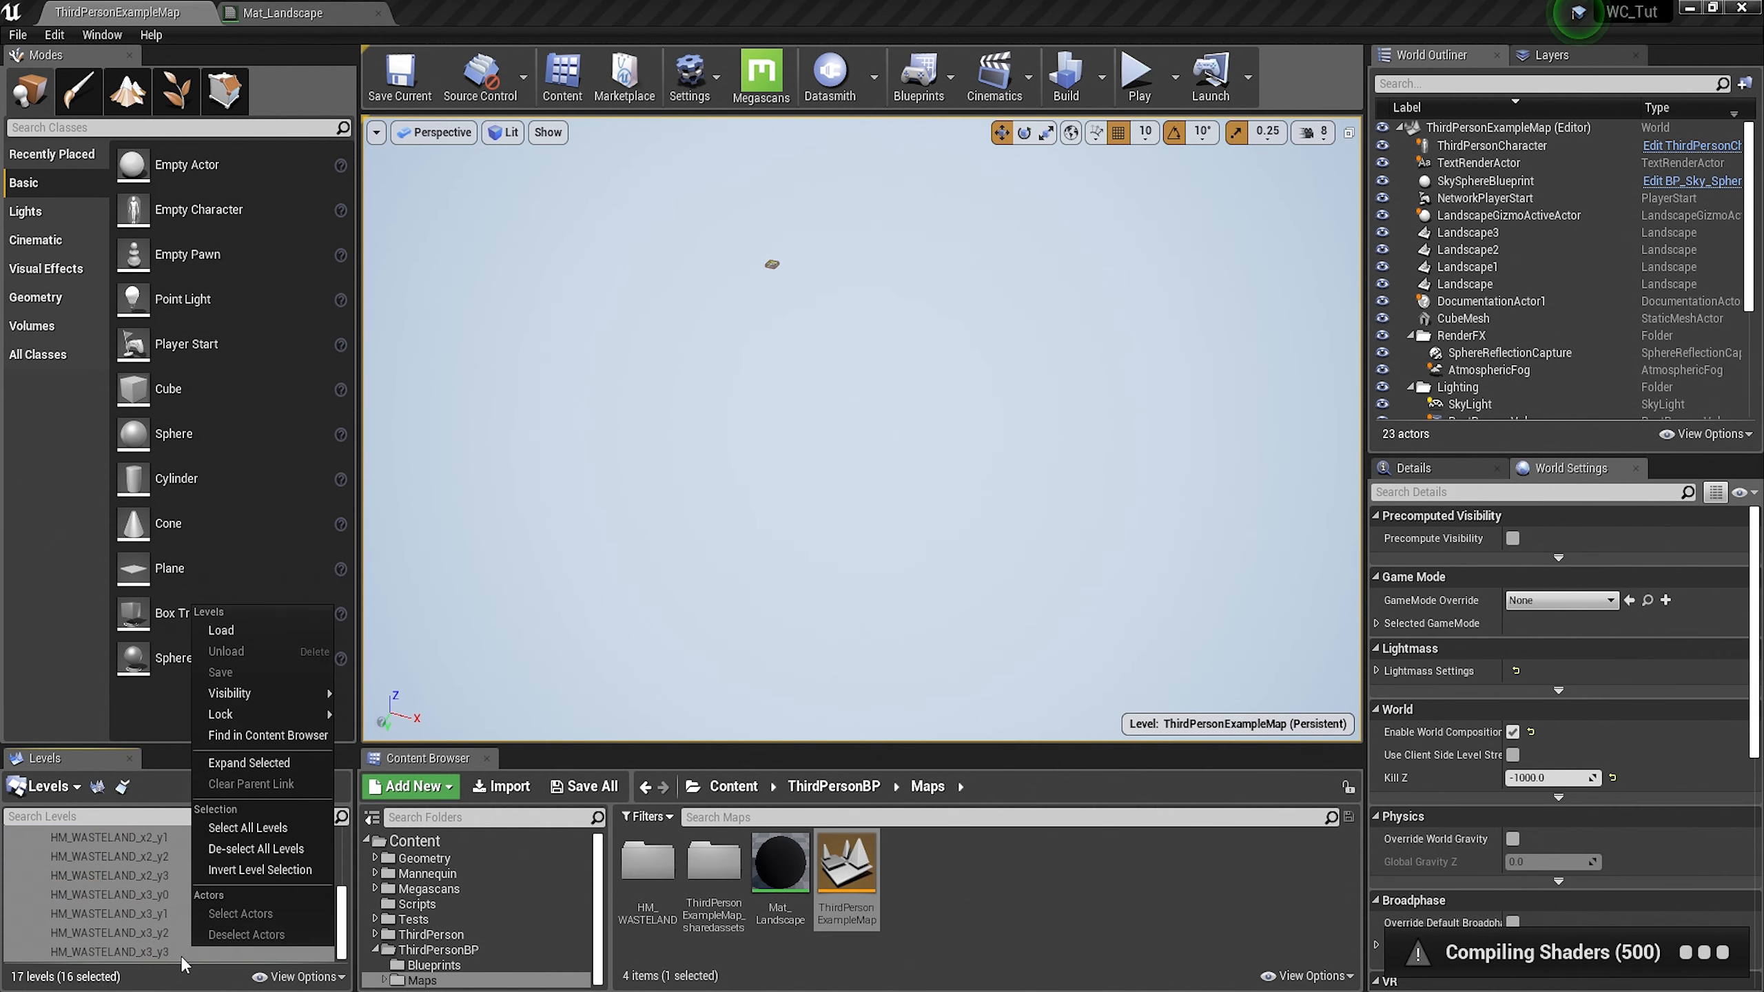
{"action": "left_click", "coordinate": [259, 638]}
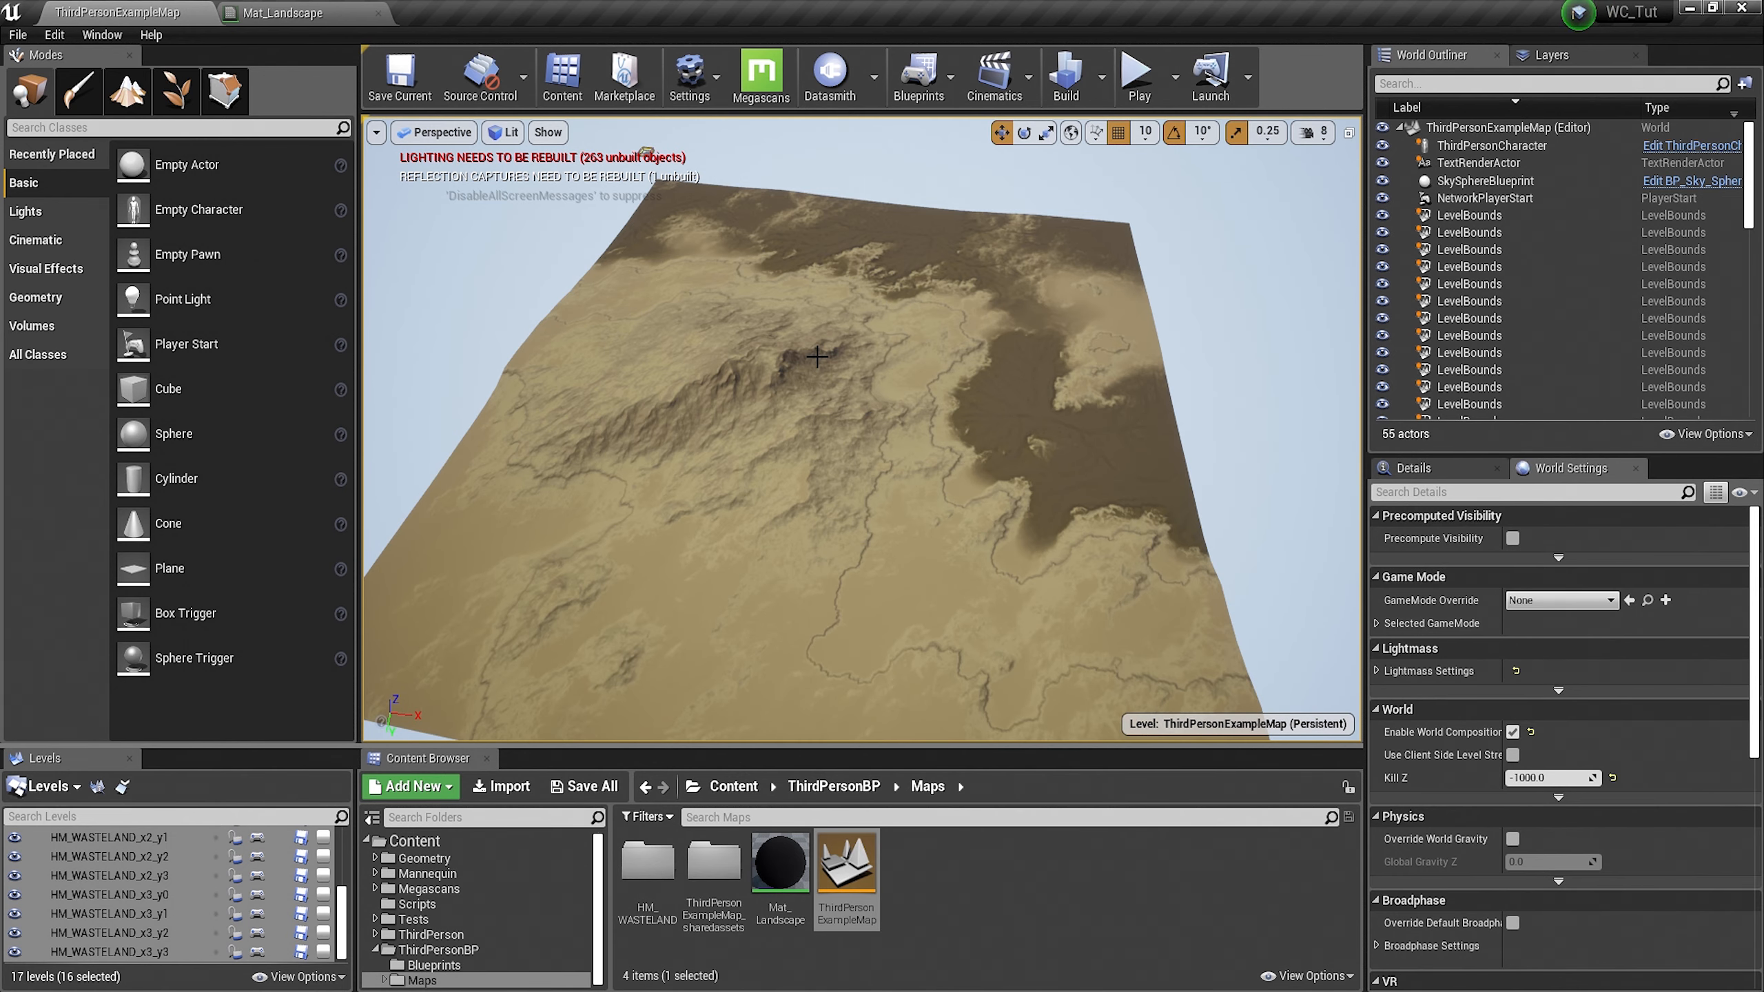
Move all the landscape tiles together in World Composition so the 4x4 grid is centred on the world origin
{"action": "left_click", "coordinate": [101, 786]}
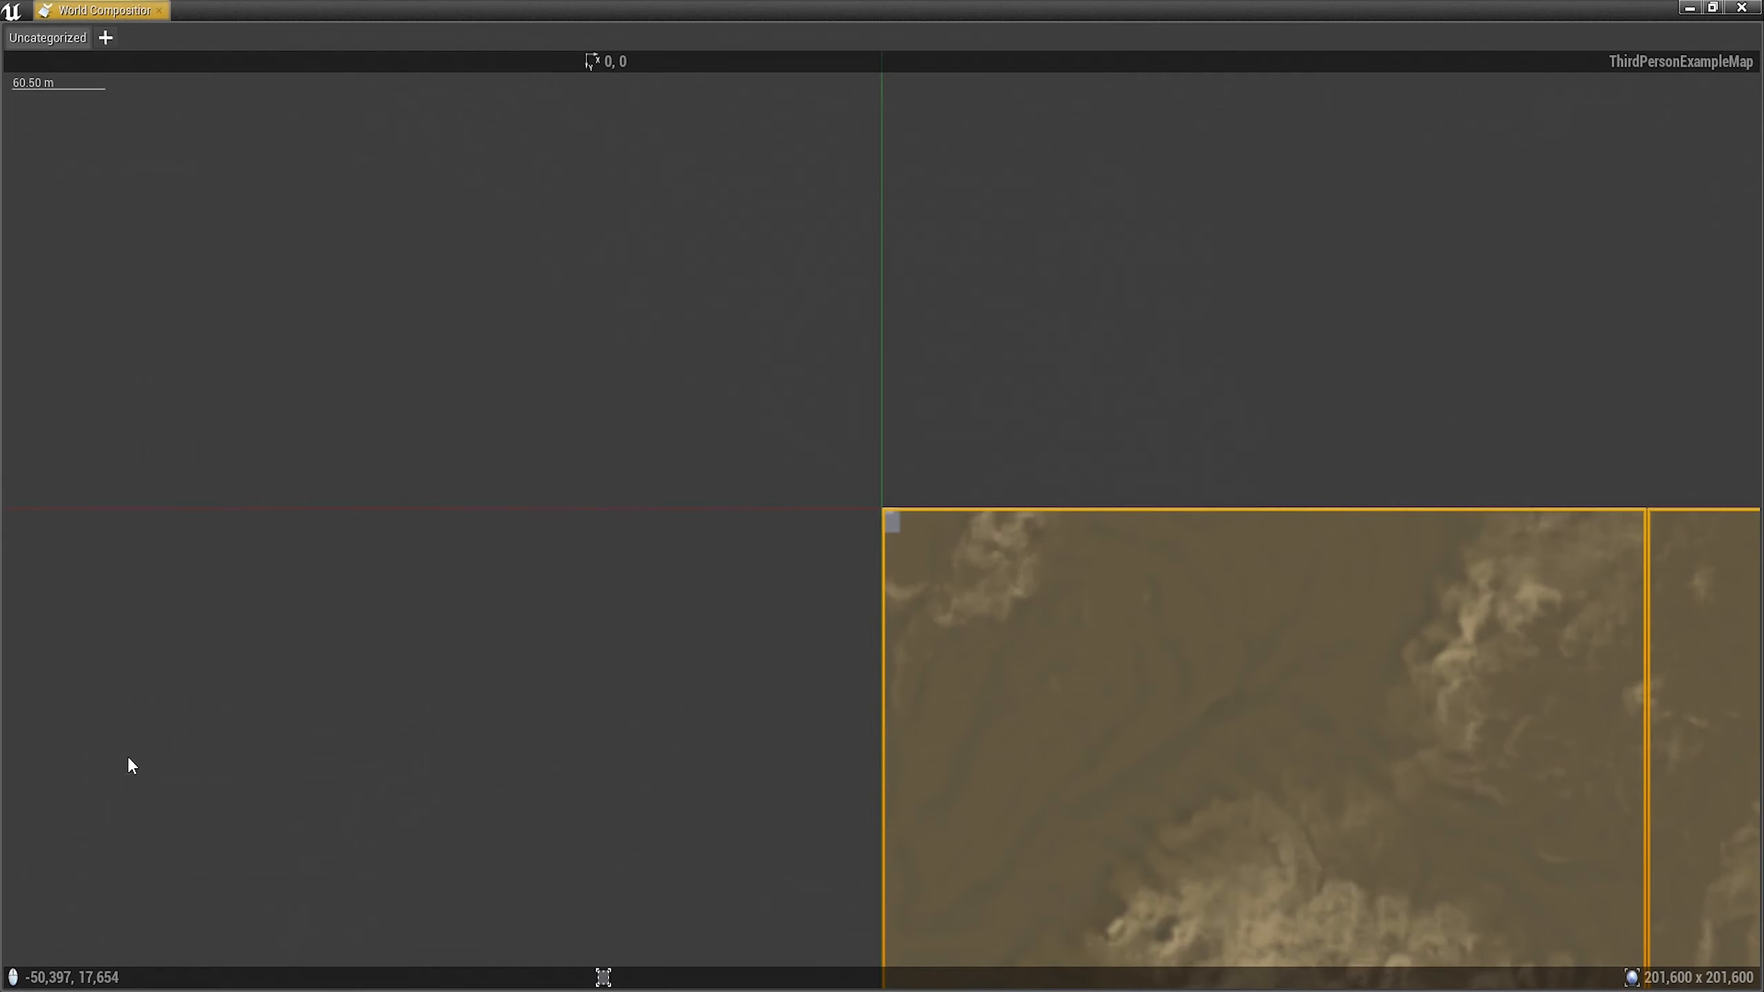
{"action": "scroll", "coordinate": [1208, 405], "scroll_direction": "down", "scroll_amount": 5}
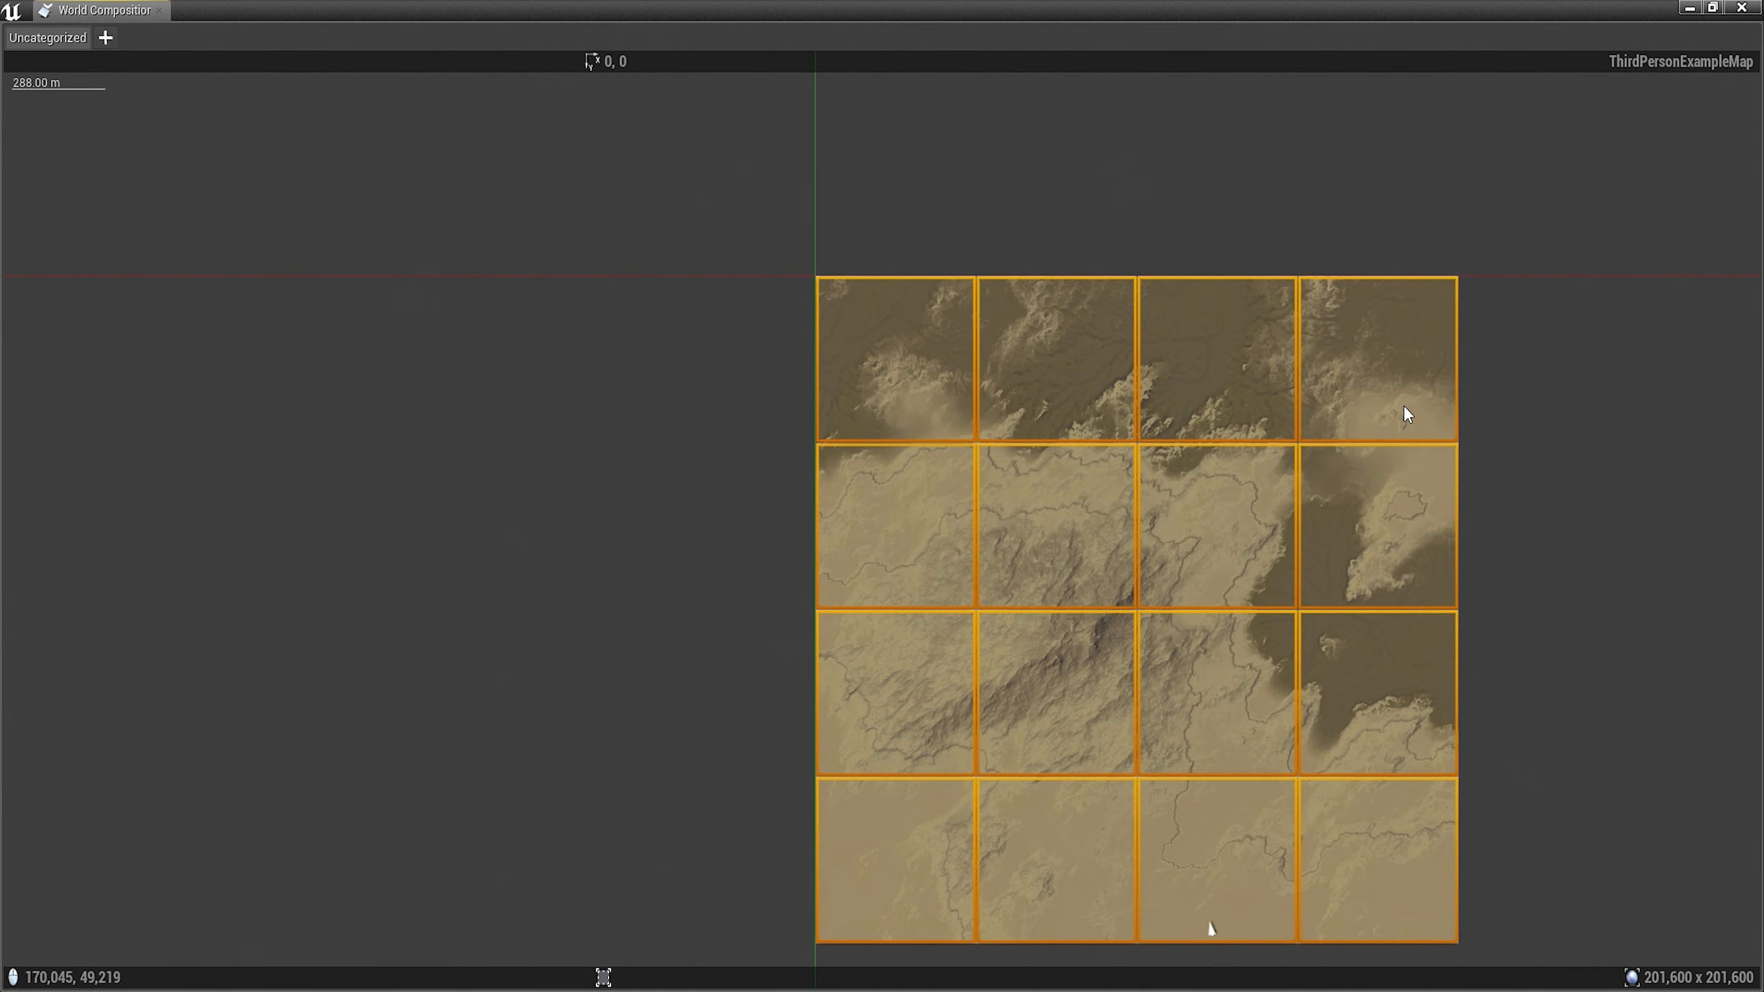
{"action": "left_click_drag", "start_coordinate": [1149, 642], "coordinate": [891, 371]}
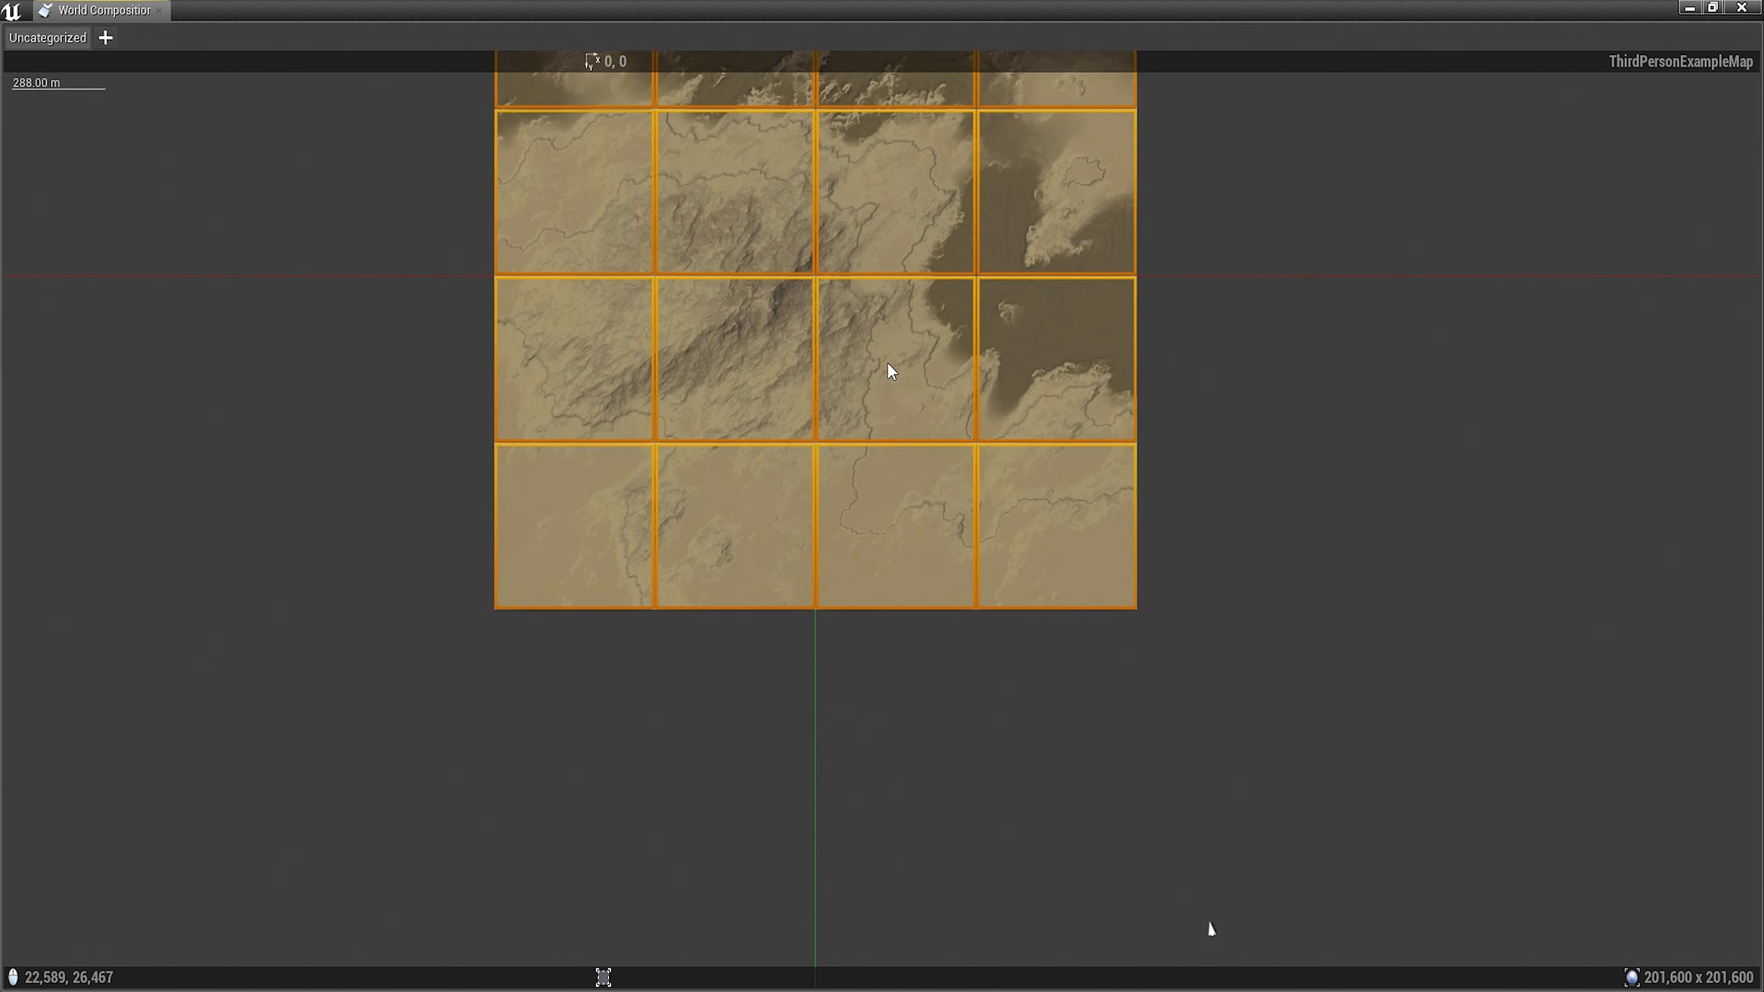
{"action": "right_click_drag", "start_coordinate": [1284, 400], "coordinate": [1403, 607]}
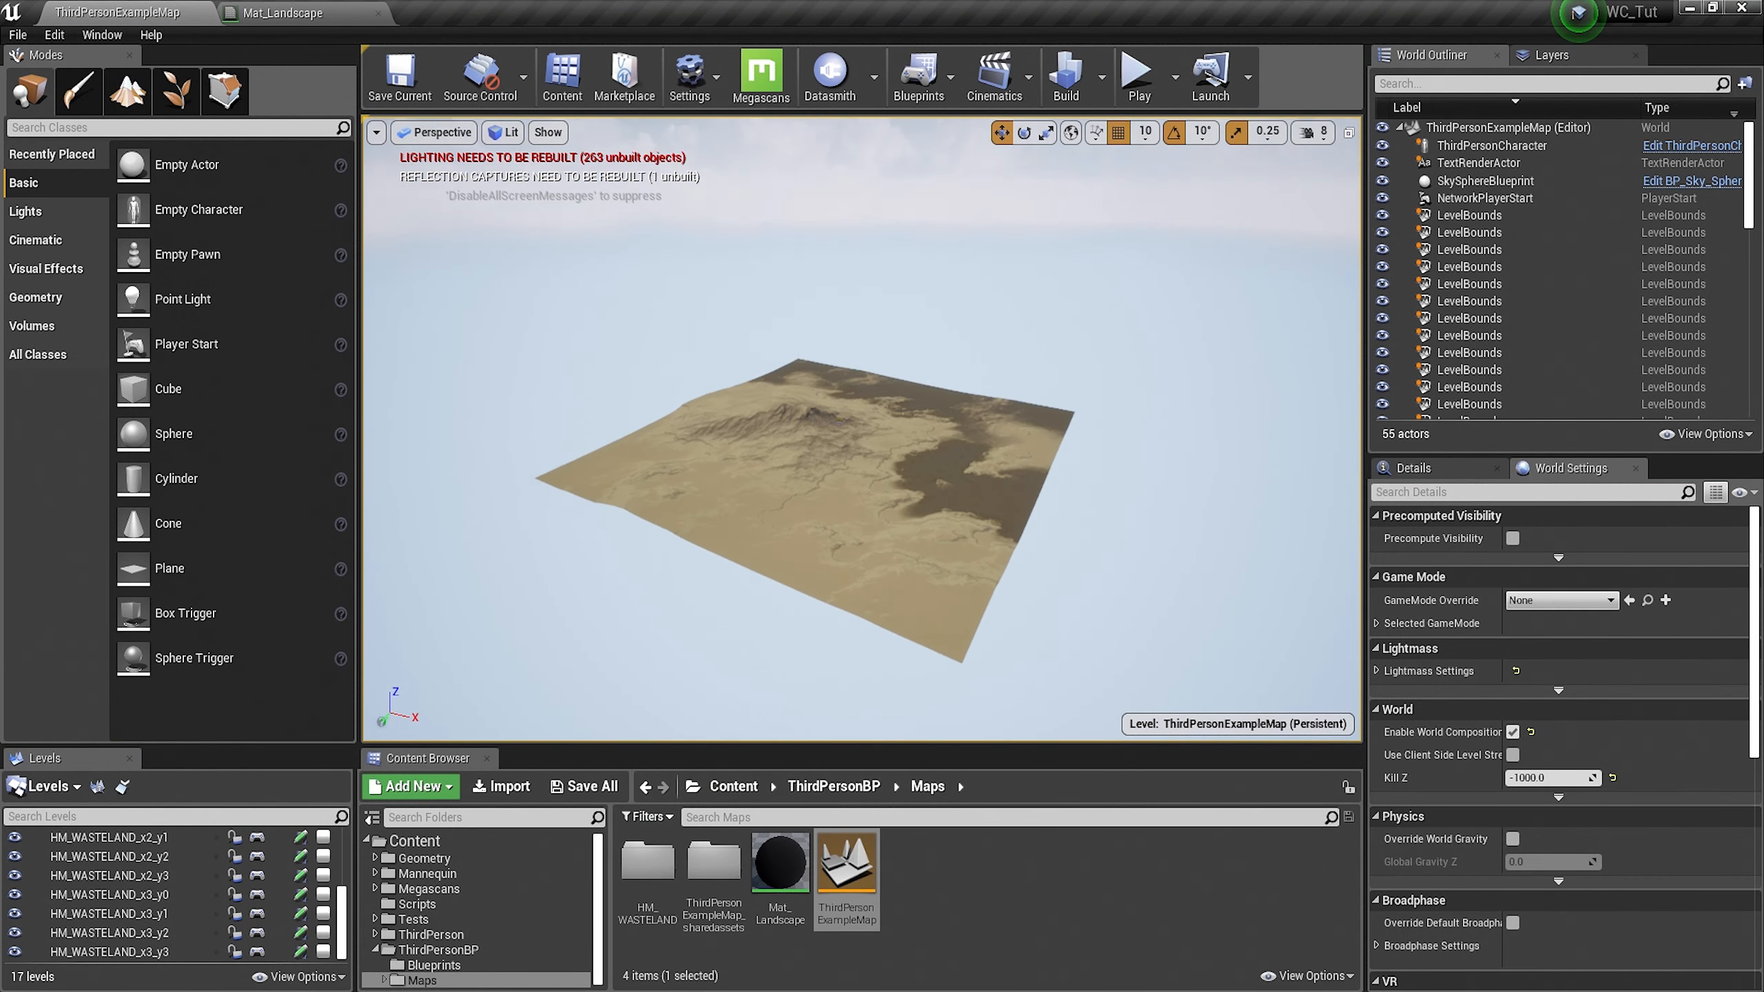
Fly down to the imported landscape and inspect its terrain and layer textures up close
{"action": "key", "text": "w"}
{"action": "mouse_move", "coordinate": [862, 429]}
{"action": "right_mouse_down"}
{"action": "mouse_move", "coordinate": [791, 389]}
{"action": "mouse_move", "coordinate": [861, 434]}
{"action": "right_mouse_up"}
{"action": "key", "text": "w"}
{"action": "key", "text": "w"}
{"action": "right_click_drag", "start_coordinate": [974, 381], "coordinate": [938, 425]}
{"action": "key", "text": "w"}
{"action": "key", "text": "w"}
{"action": "key", "text": "w"}
{"action": "key", "text": "w"}
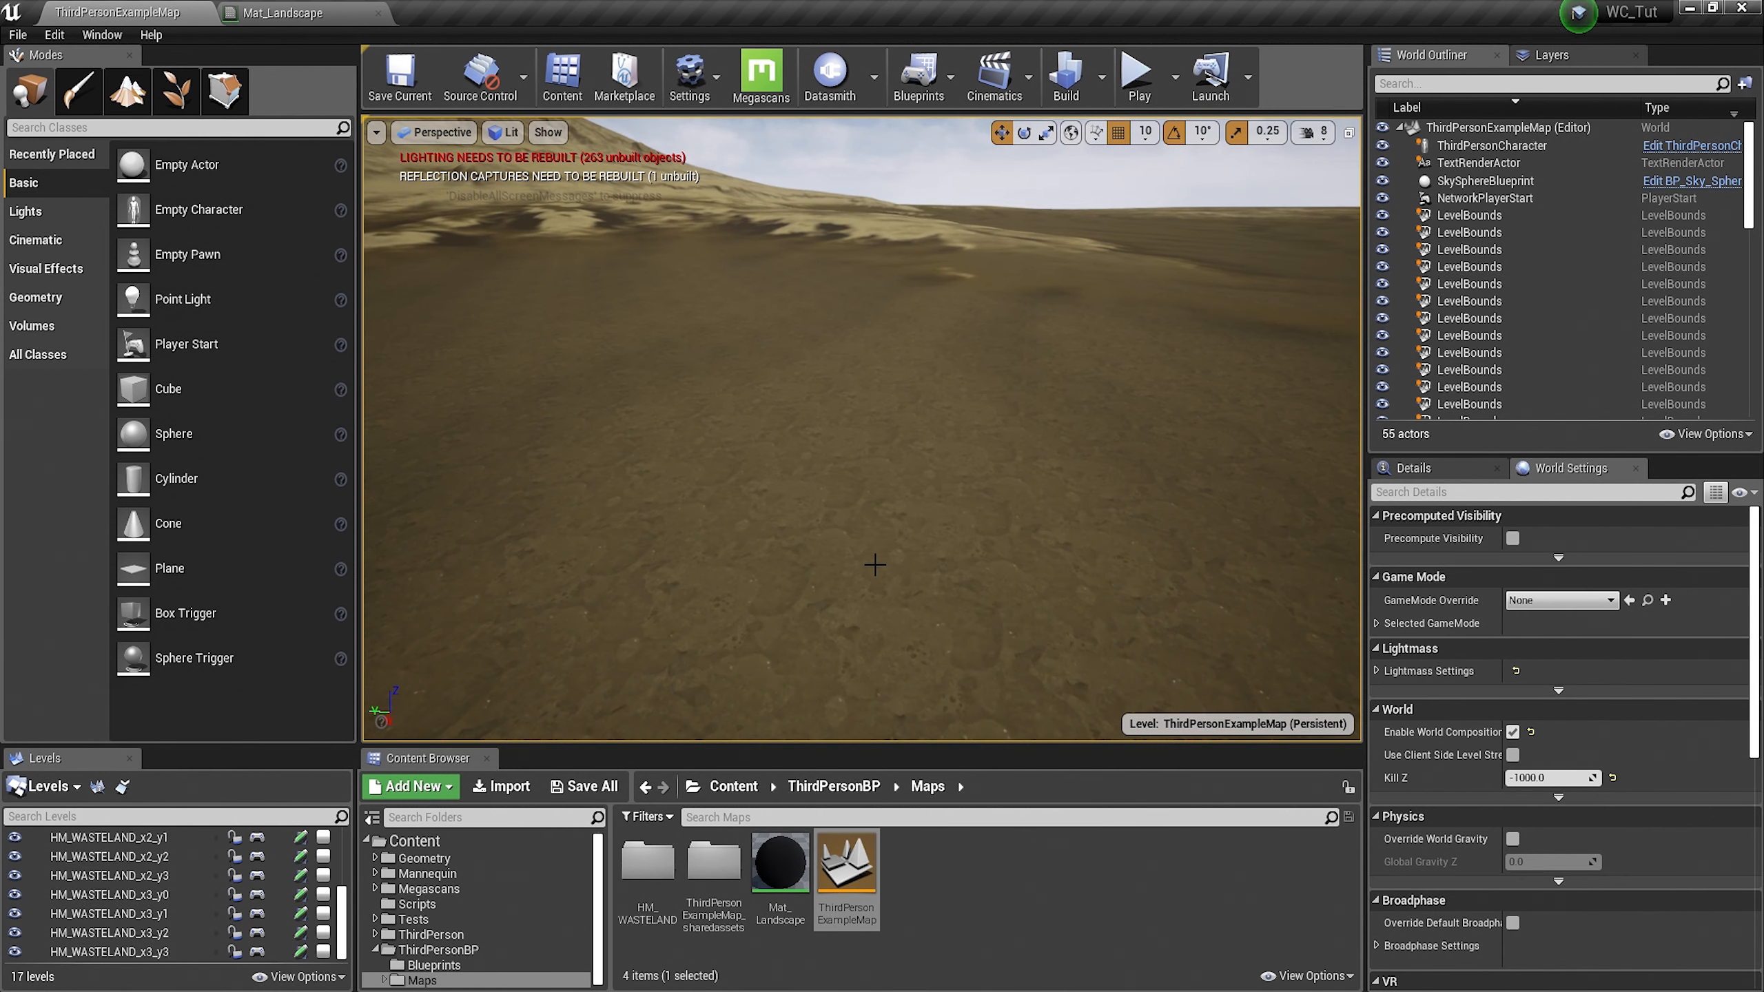
{"action": "mouse_move", "coordinate": [956, 544]}
{"action": "right_mouse_down"}
{"action": "mouse_move", "coordinate": [927, 489]}
{"action": "mouse_move", "coordinate": [956, 544]}
{"action": "right_mouse_up"}
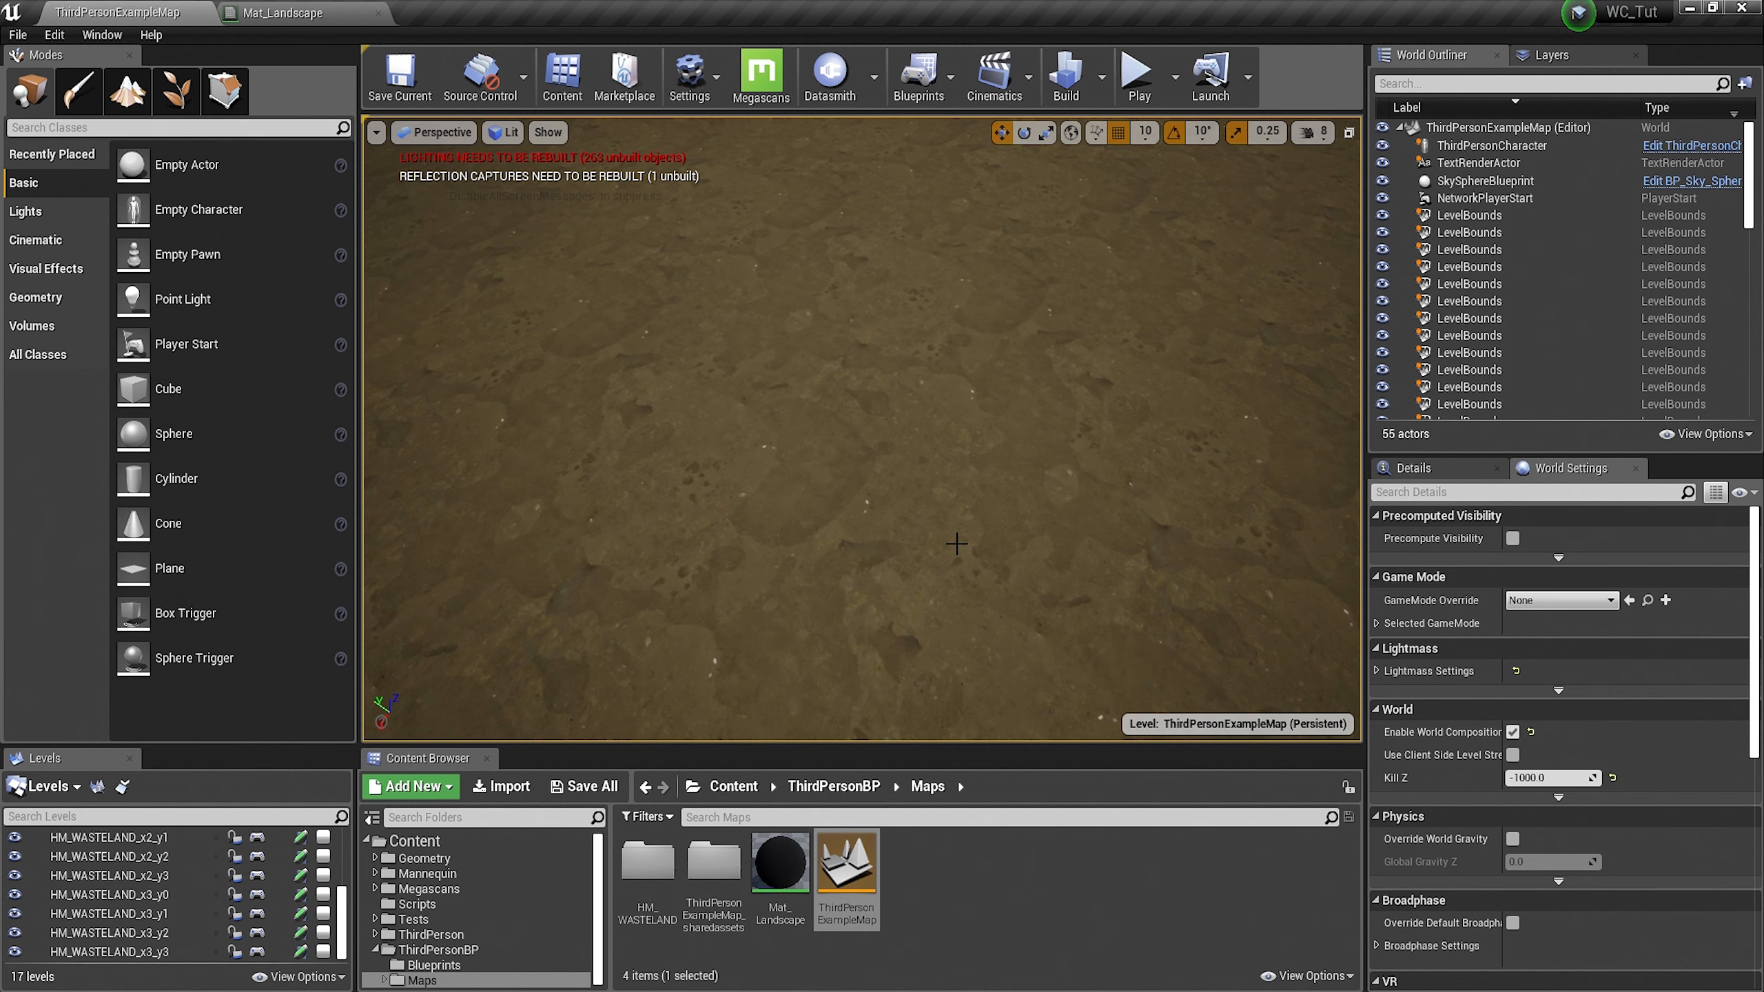
{"action": "right_click_drag", "start_coordinate": [862, 428], "coordinate": [805, 288]}
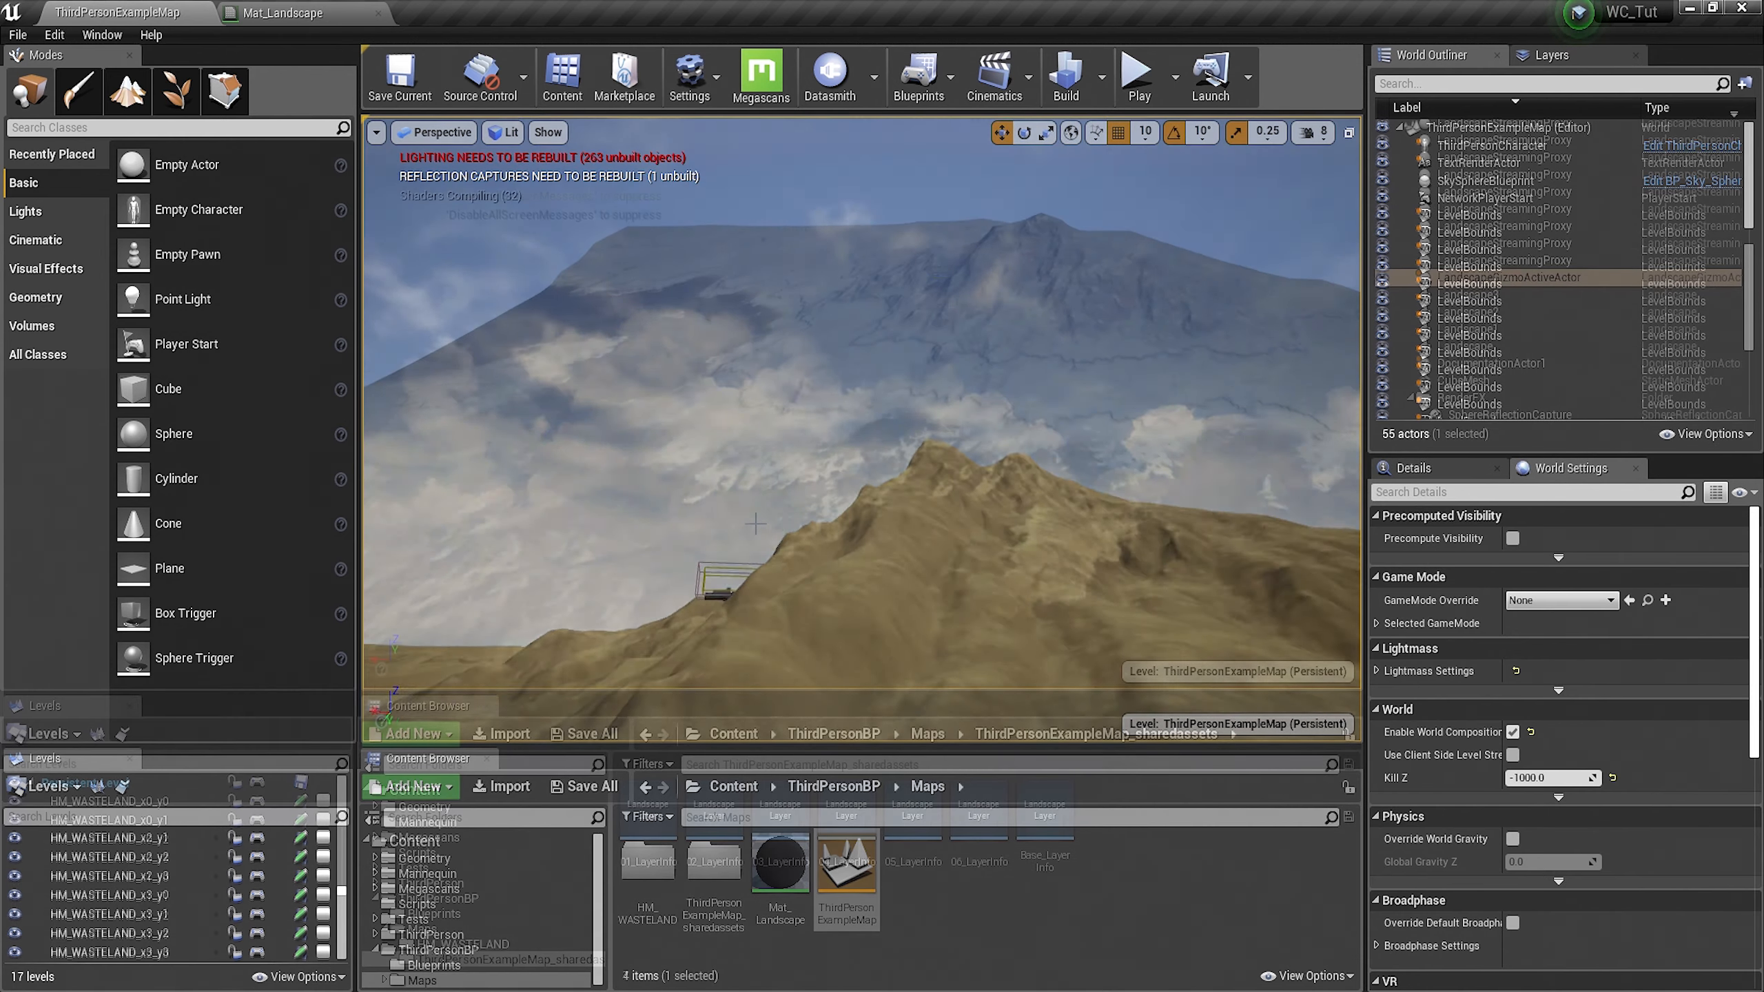